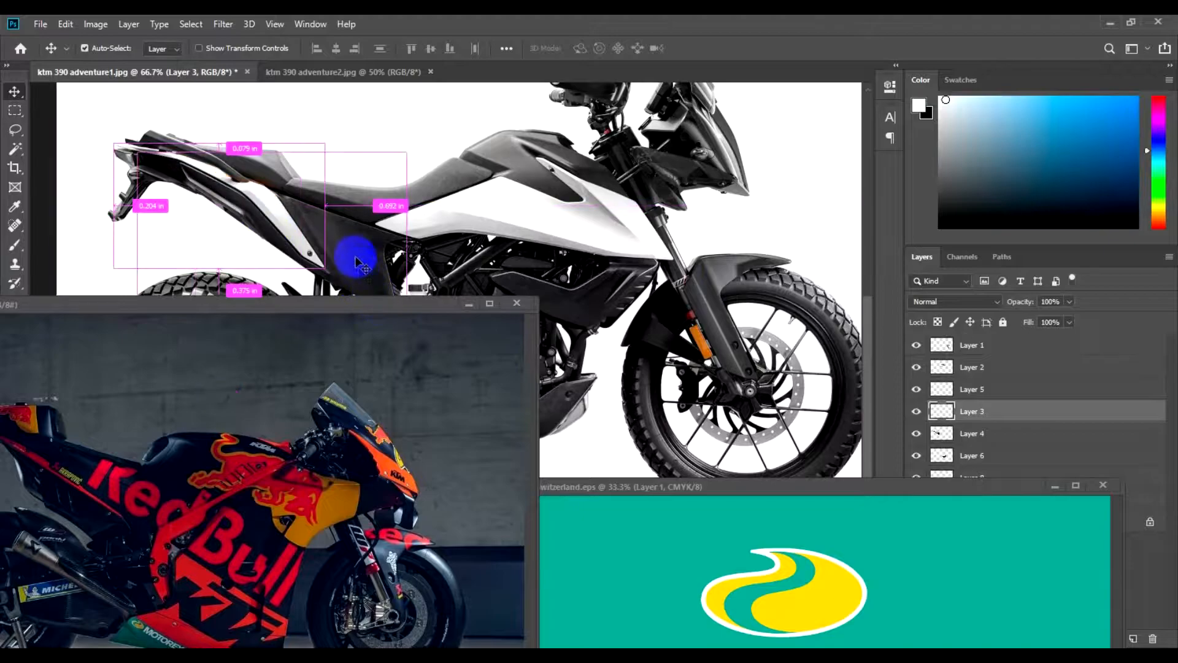
- Undo the last change, then start a Pen path on the white tank panel's layer along its upper edge and around the dark inset
key(ctrl+z)
click(540, 230)
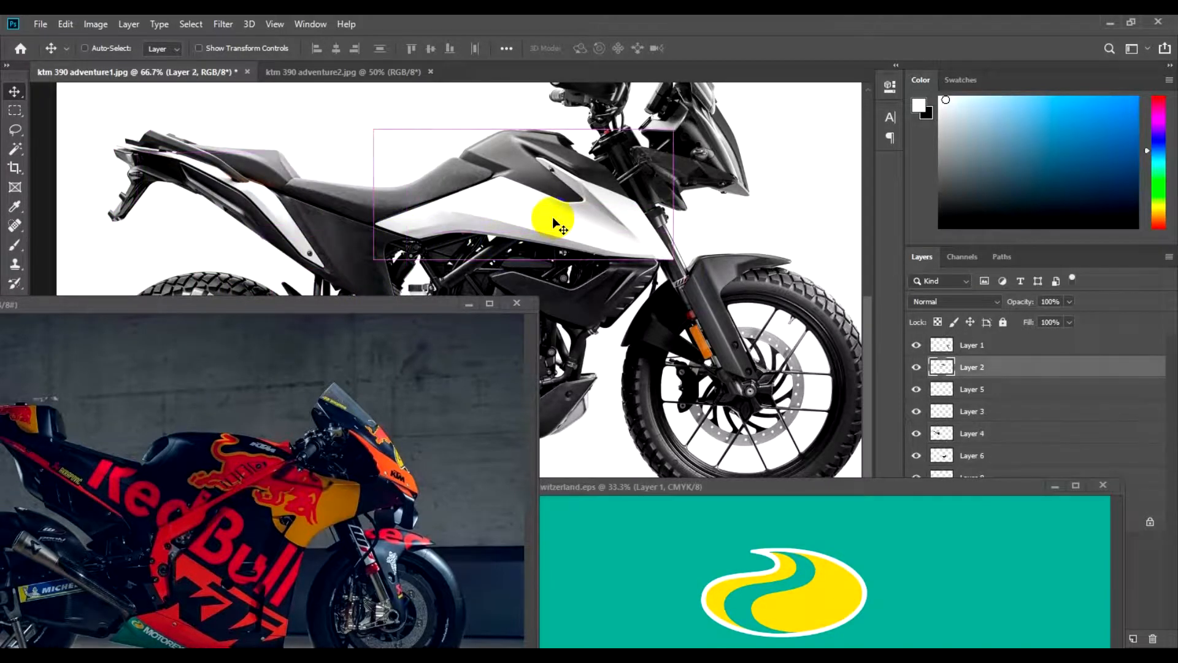
key(z)
click(552, 199)
key(p)
drag(522, 187, 526, 238)
key(ctrl+plus)
drag(541, 139, 508, 216)
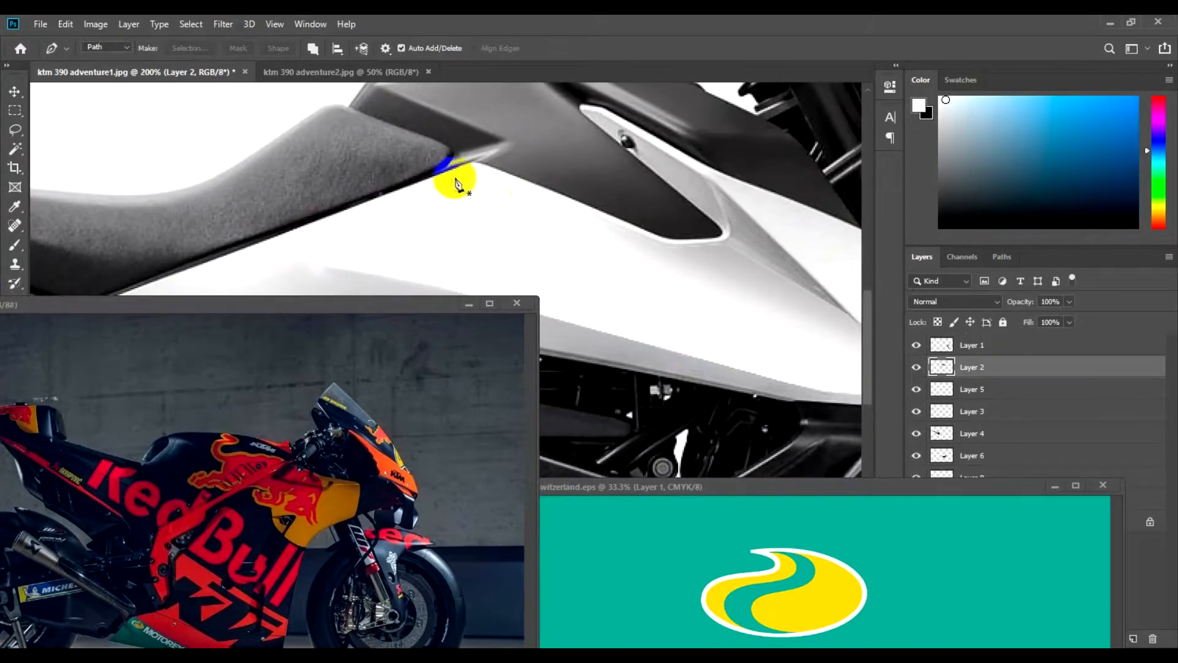
click(434, 176)
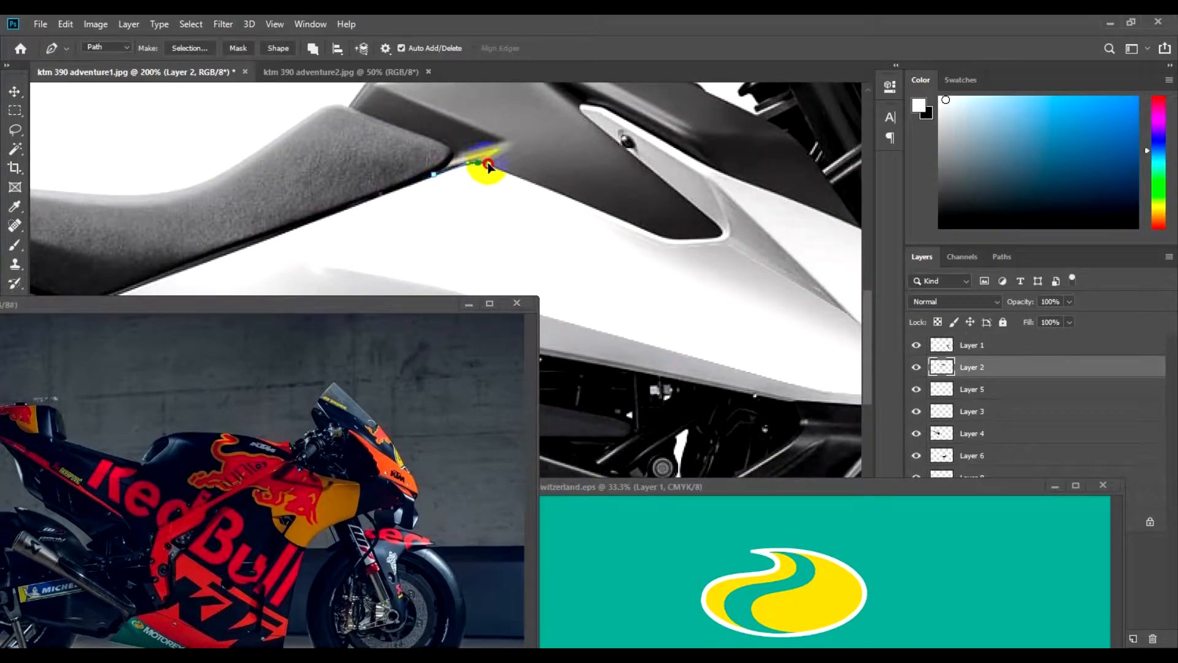
click(493, 166)
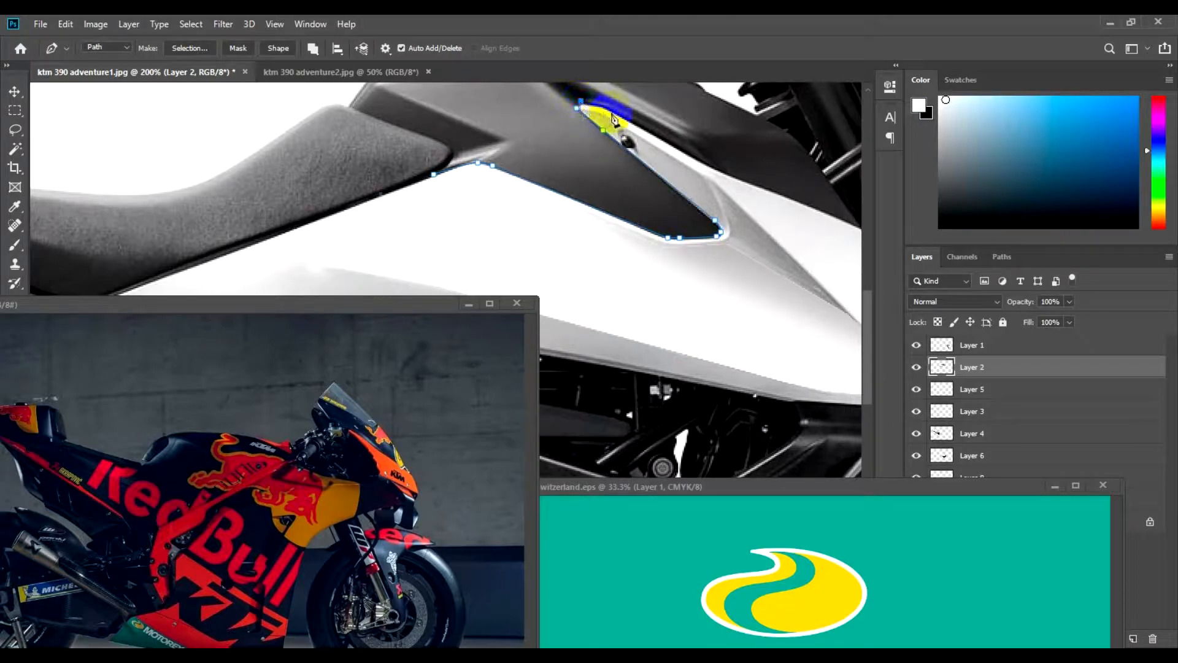
- Continue the path along the tank panel's front edge, then loop it past the fork and beneath the panel to close over the seat
drag(677, 138, 569, 147)
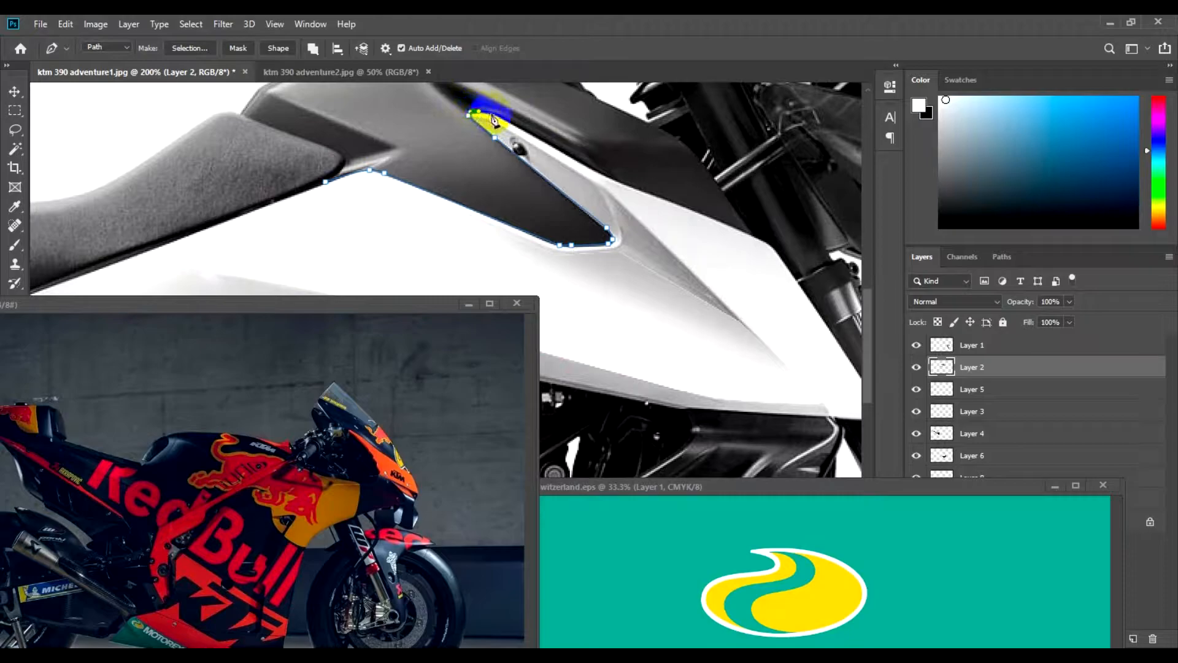
click(627, 187)
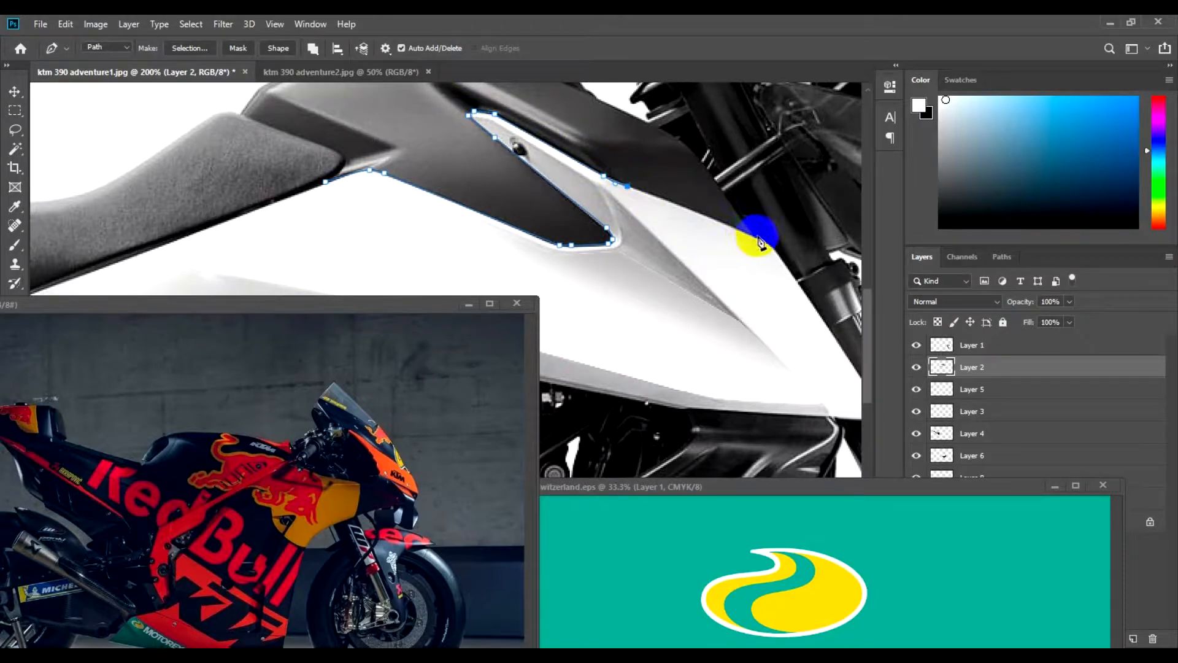
key(ctrl+minus)
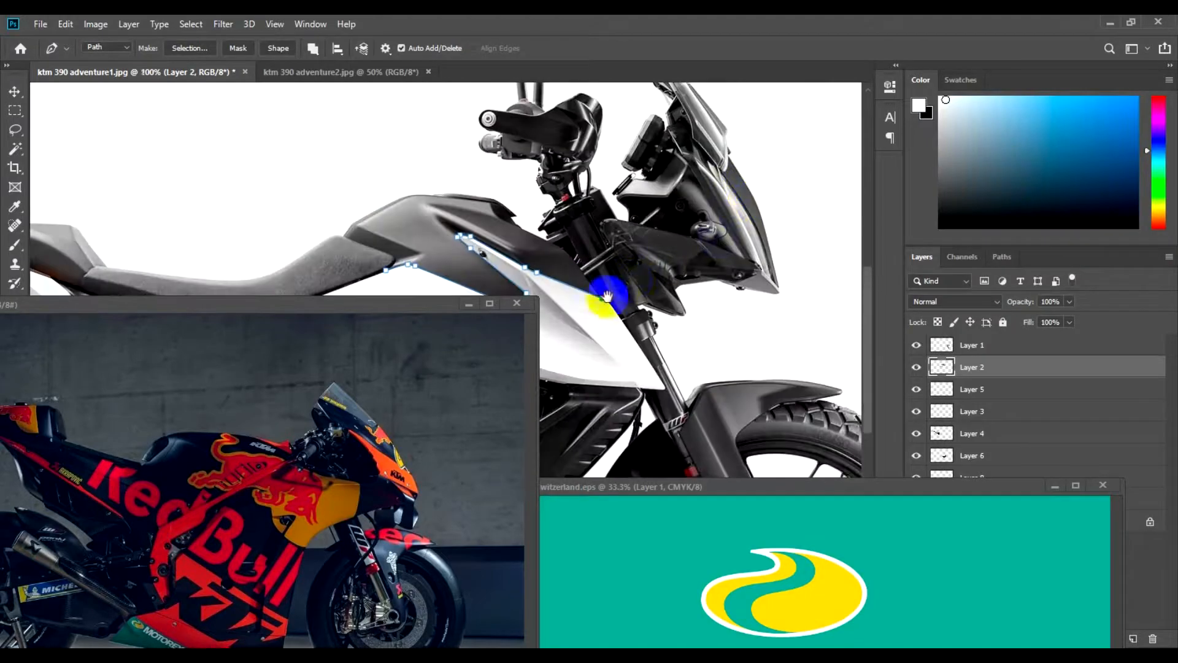
drag(635, 307, 680, 195)
click(695, 341)
click(280, 273)
click(221, 217)
click(284, 170)
- Convert the path to an anti-aliased new selection with a 0 px feather and copy the tank panel onto its own layer
right_click(438, 150)
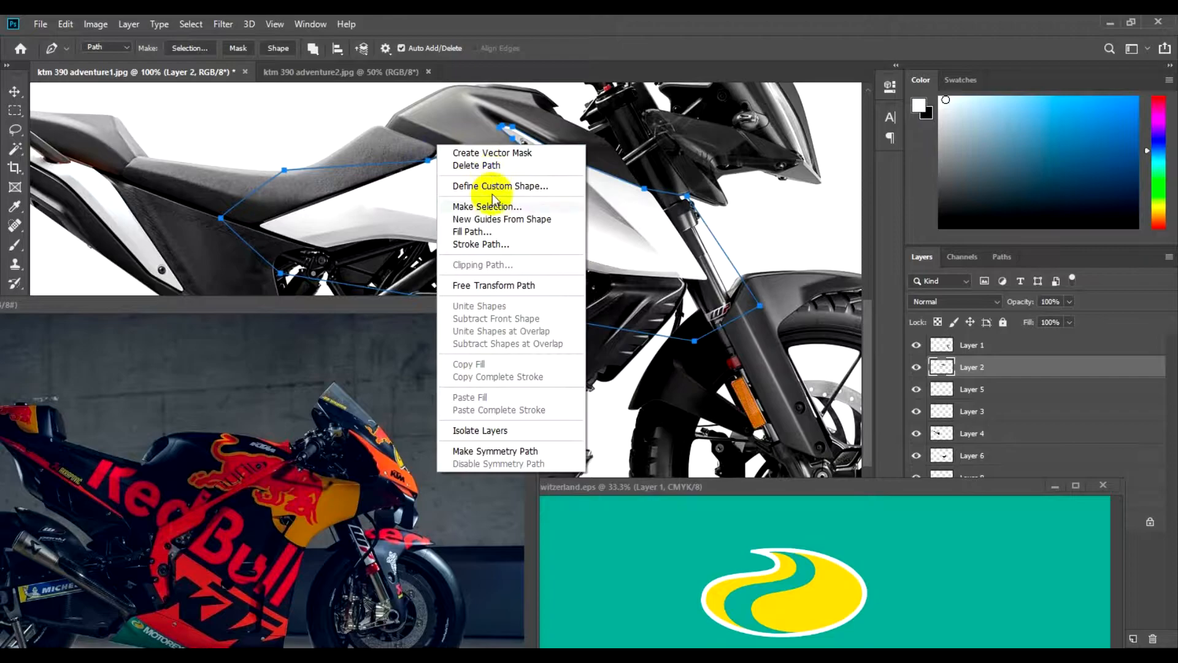
click(488, 206)
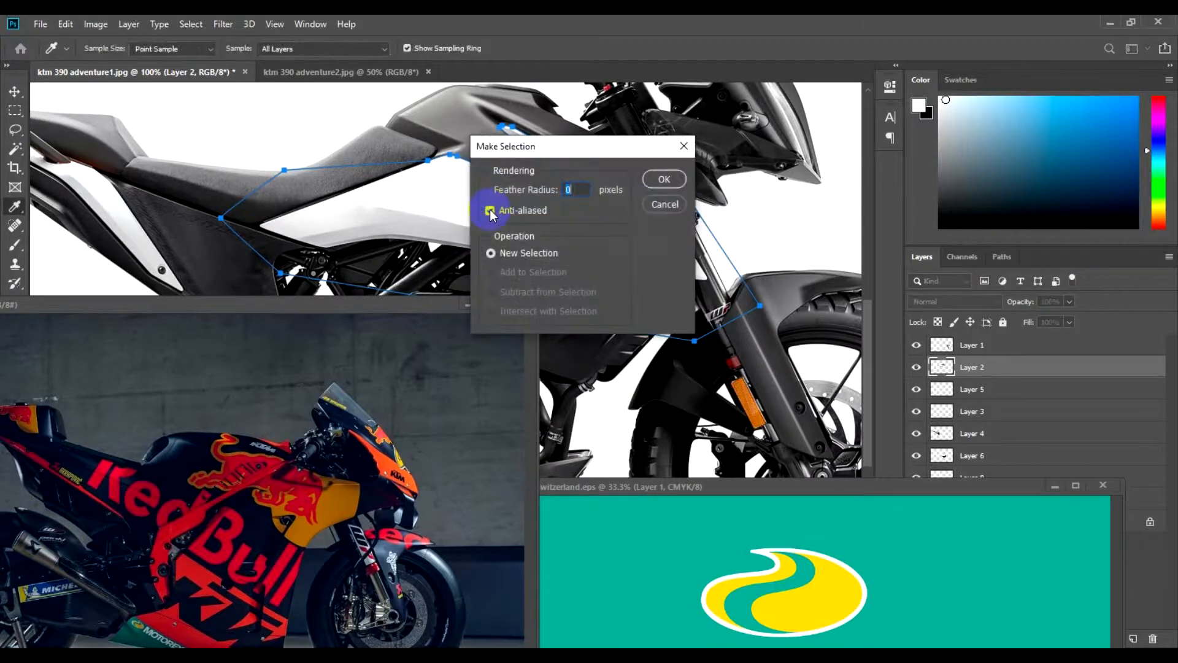
click(664, 180)
click(965, 368)
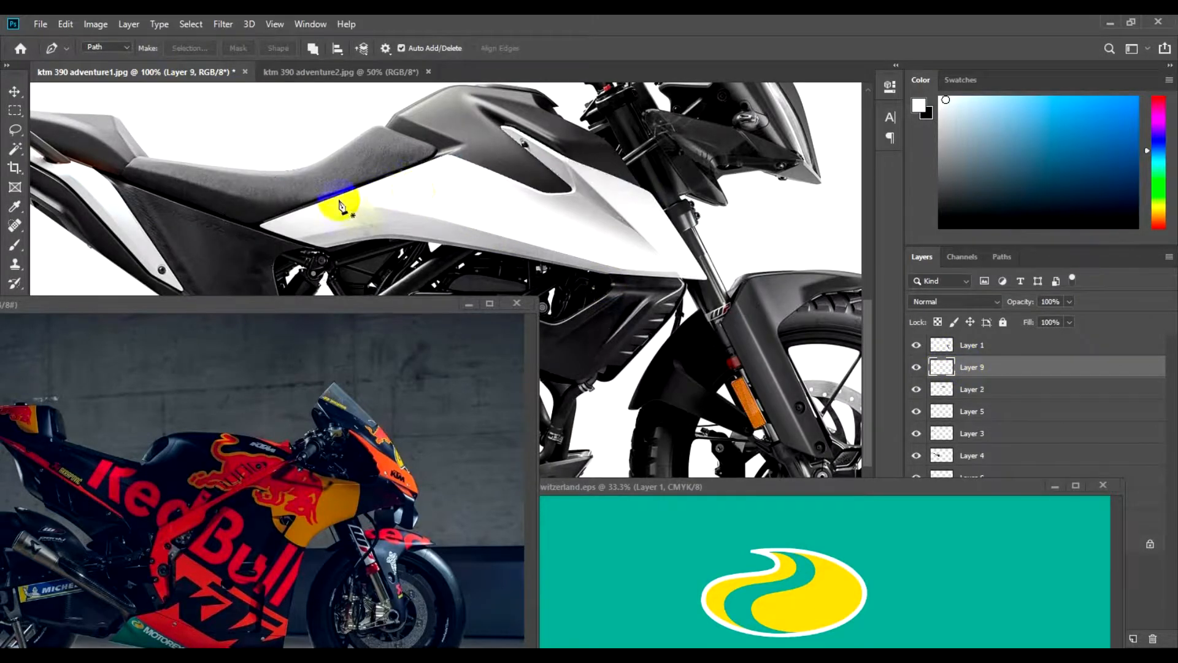
- Colorize the copied tank panel with Hue/Saturation, using saturation 0 and a reduced lightness to turn it grey
key(v)
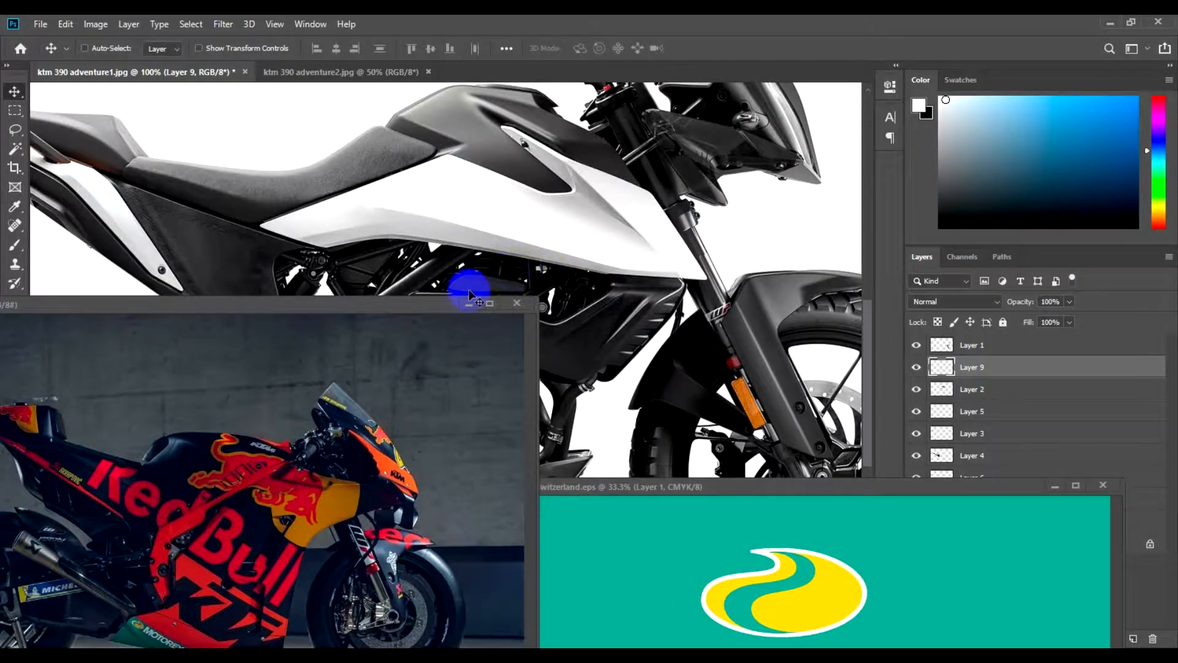
key(z)
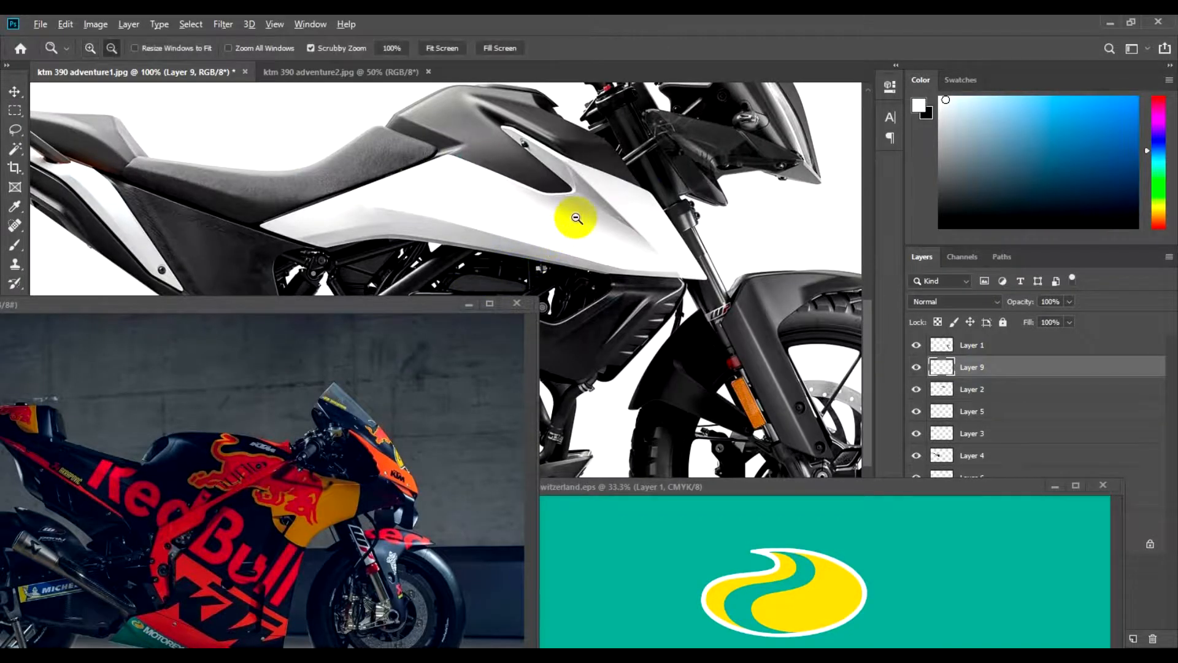
alt+click(527, 237)
key(v)
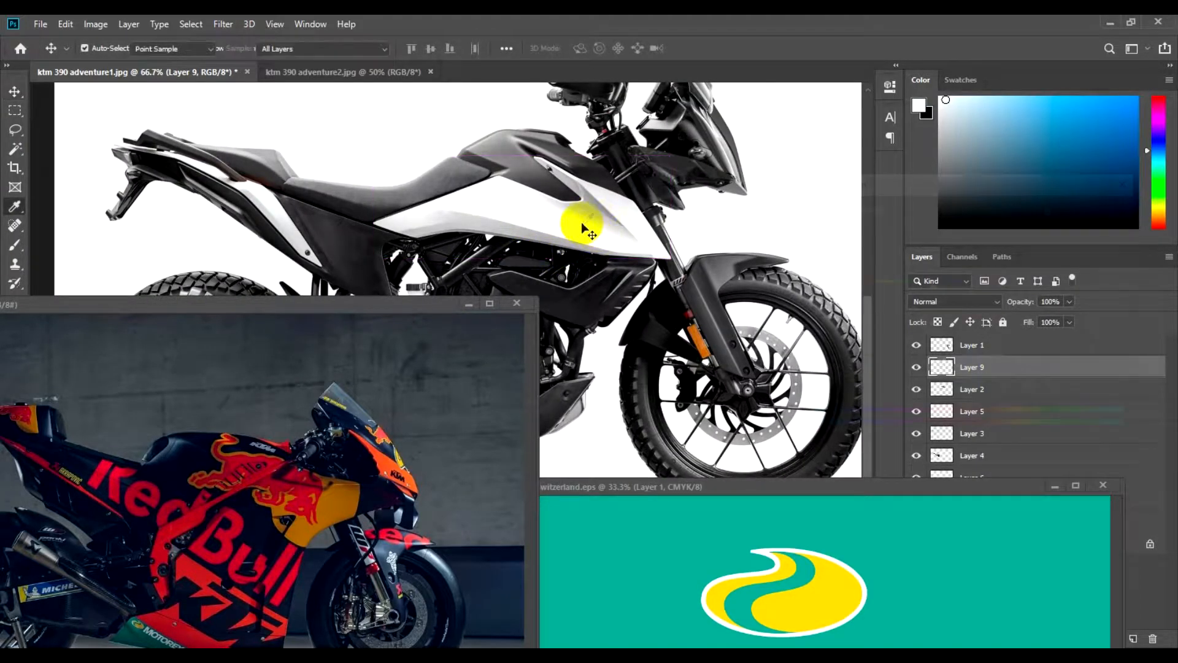
key(ctrl+u)
click(1080, 373)
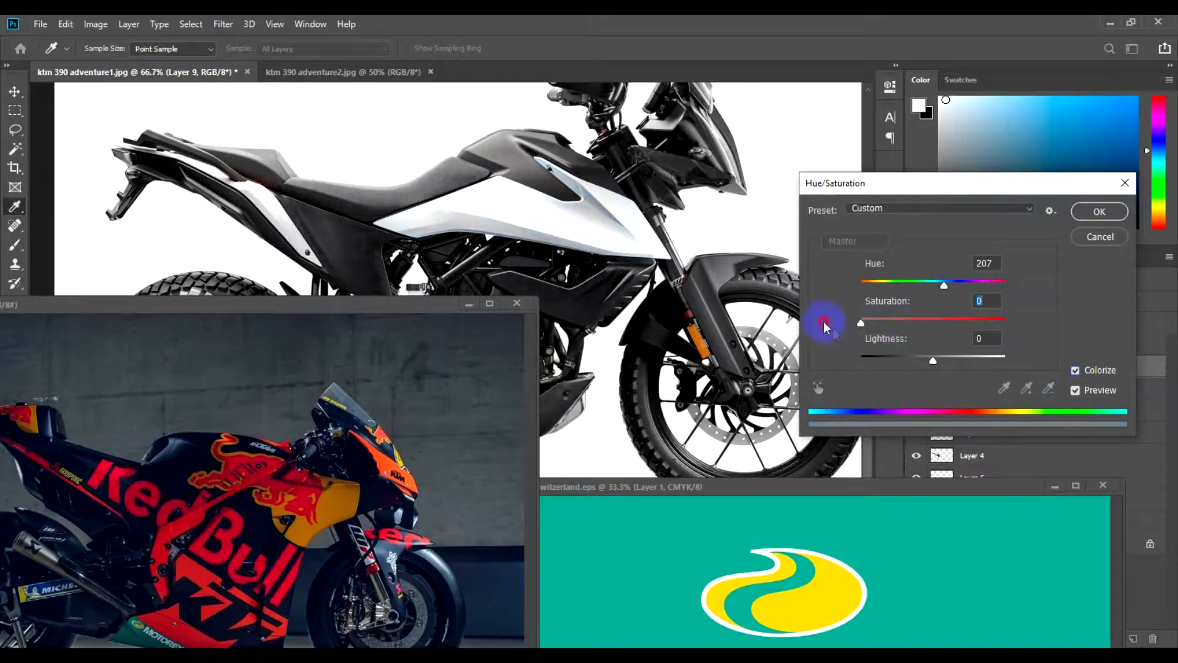
drag(935, 367, 907, 355)
key(Return)
- Darken the tank panel with Brightness/Contrast, setting brightness to -73 and contrast to 88
key(alt+i)
key(a)
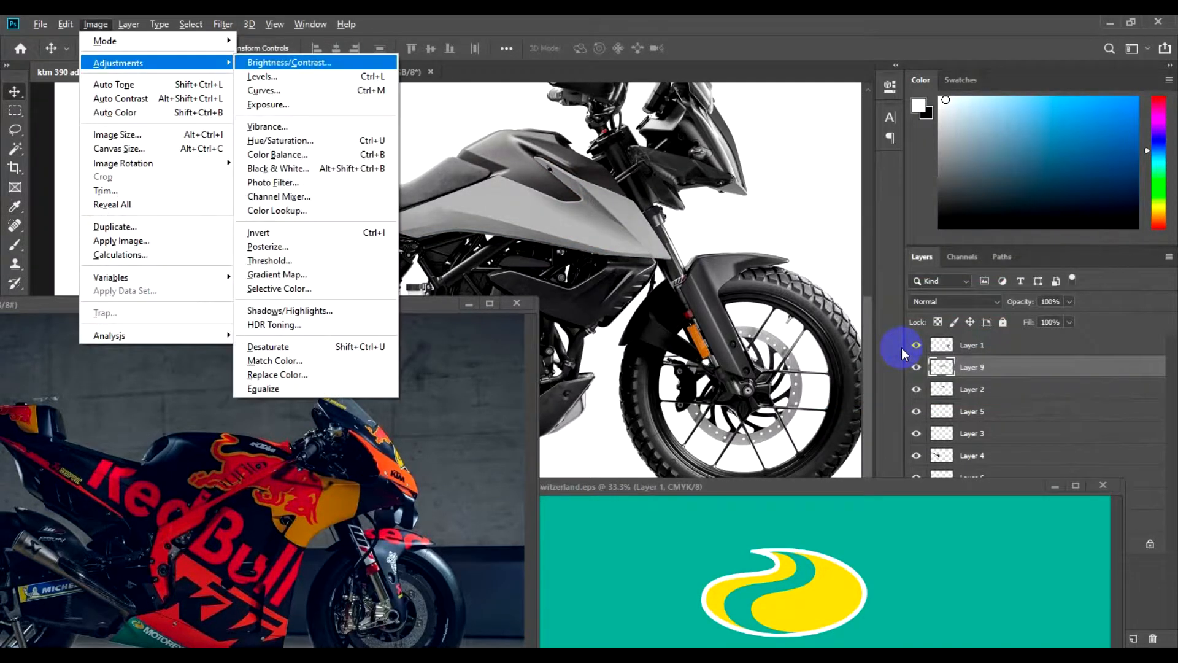
key(c)
drag(799, 348, 770, 327)
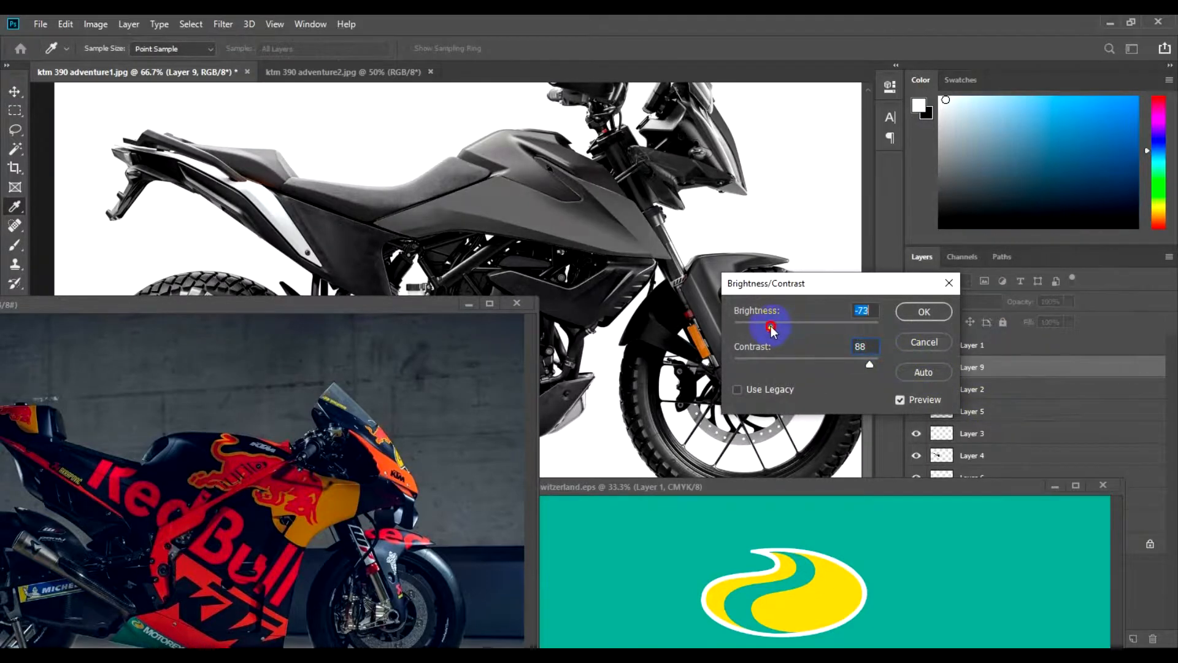
click(920, 313)
- Apply a second Brightness/Contrast adjustment to the tank panel with brightness 0 and contrast about 86
key(v)
key(alt+i)
key(a)
key(c)
drag(782, 363, 869, 363)
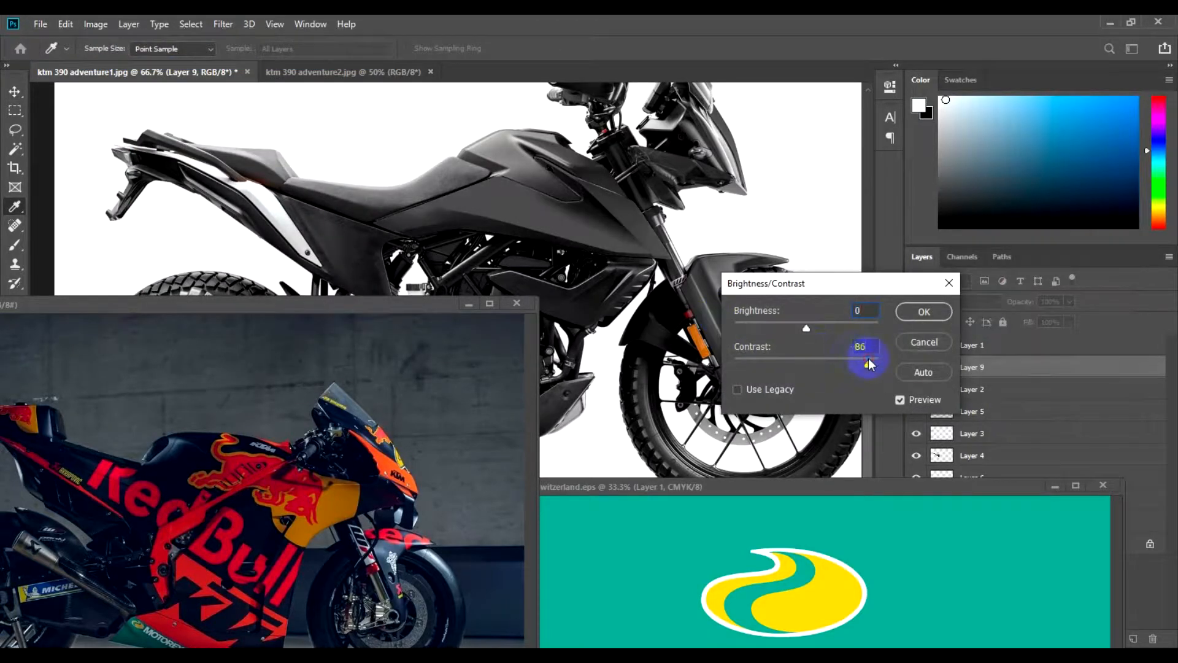
click(922, 311)
key(v)
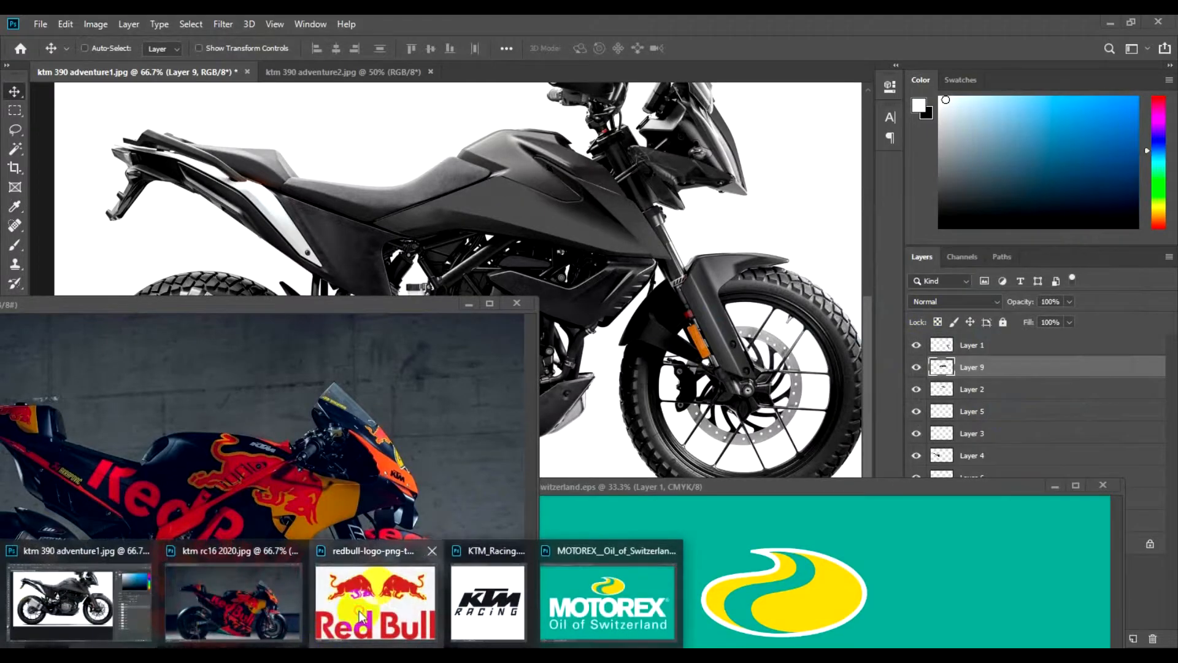
- In the redbull-logo-png-transparent.png document, select the Red Bull lettering with a rectangular marquee and copy it to a new layer
click(371, 595)
drag(701, 351, 593, 119)
key(ctrl+minus)
key(ctrl+minus)
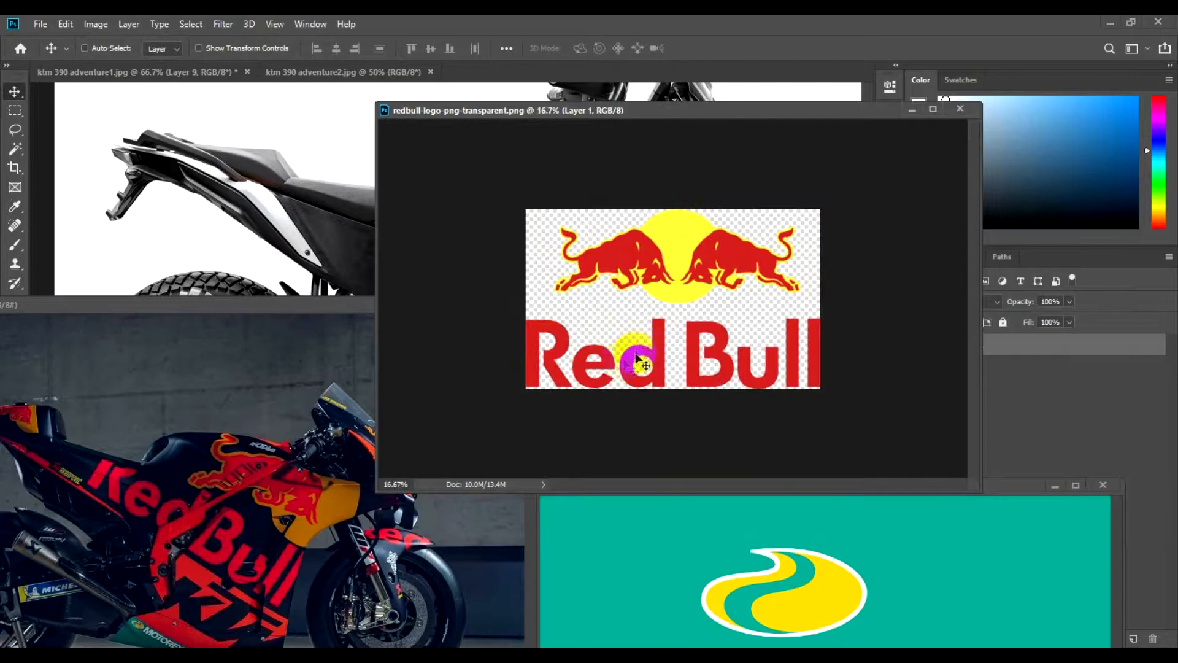
key(m)
drag(518, 313, 884, 437)
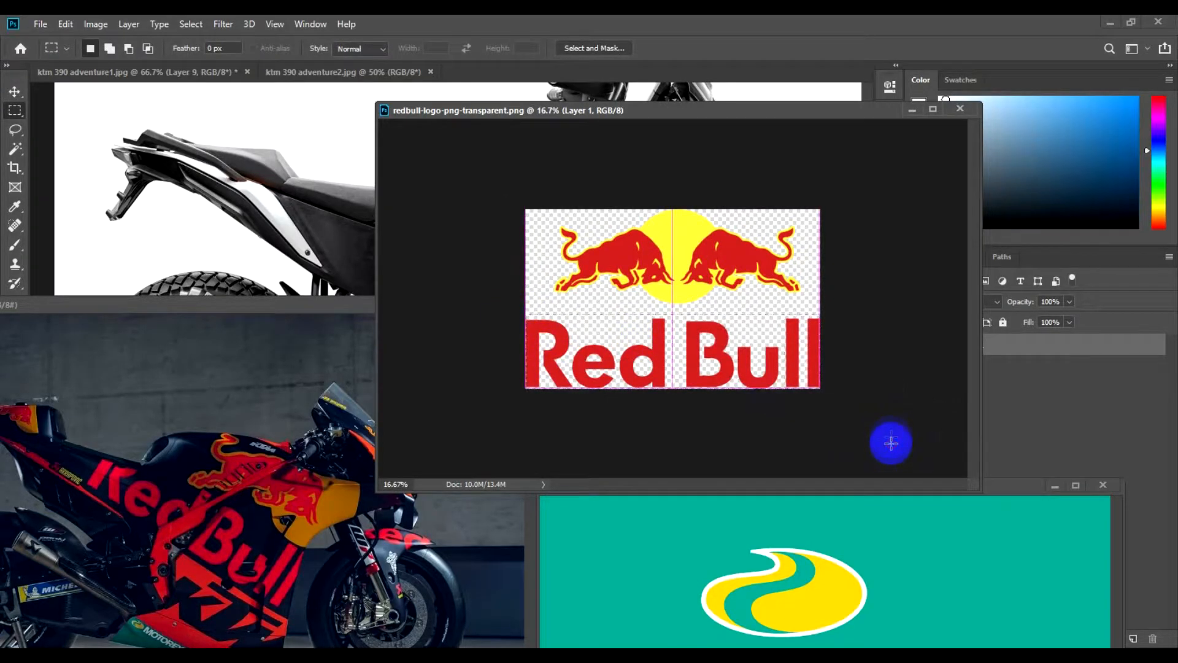
key(ctrl+j)
- Lower the logo document's window and bring the Red Bull lettering into the ktm 390 adventure1.jpg document
key(v)
drag(689, 111, 678, 462)
drag(693, 617, 584, 234)
click(661, 291)
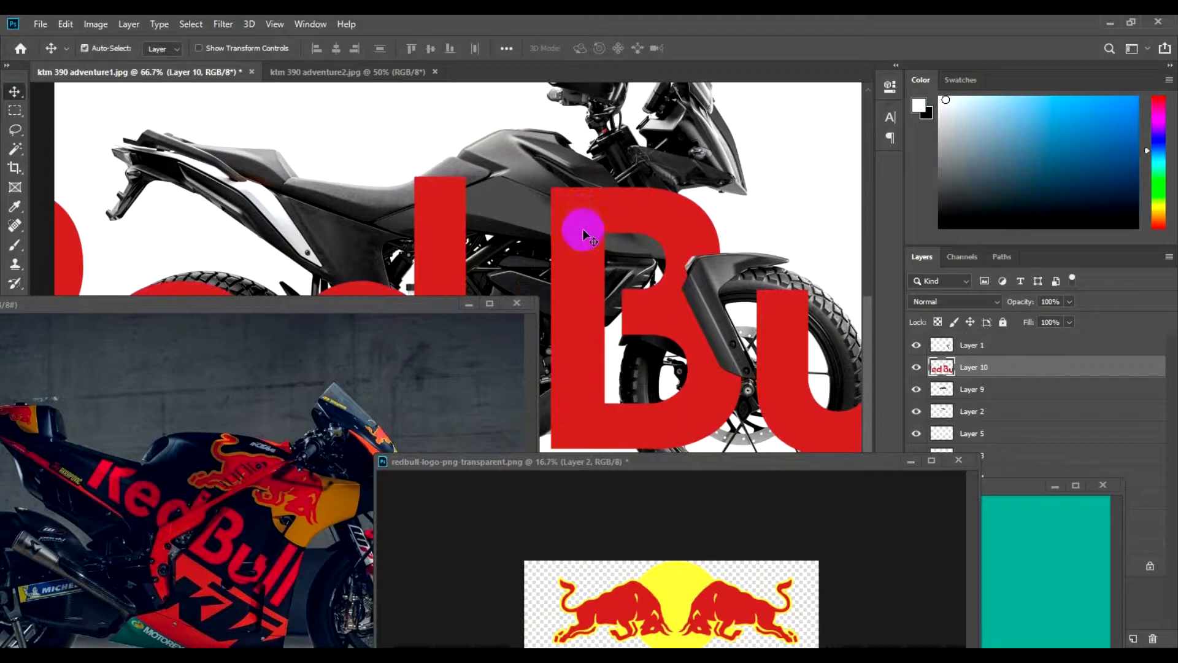
- Scale the Red Bull lettering to 45.88% and position it over the motorcycle's upper half
key(ctrl+minus)
drag(626, 353, 600, 284)
key(ctrl+t)
drag(763, 278, 274, 242)
drag(247, 286, 570, 258)
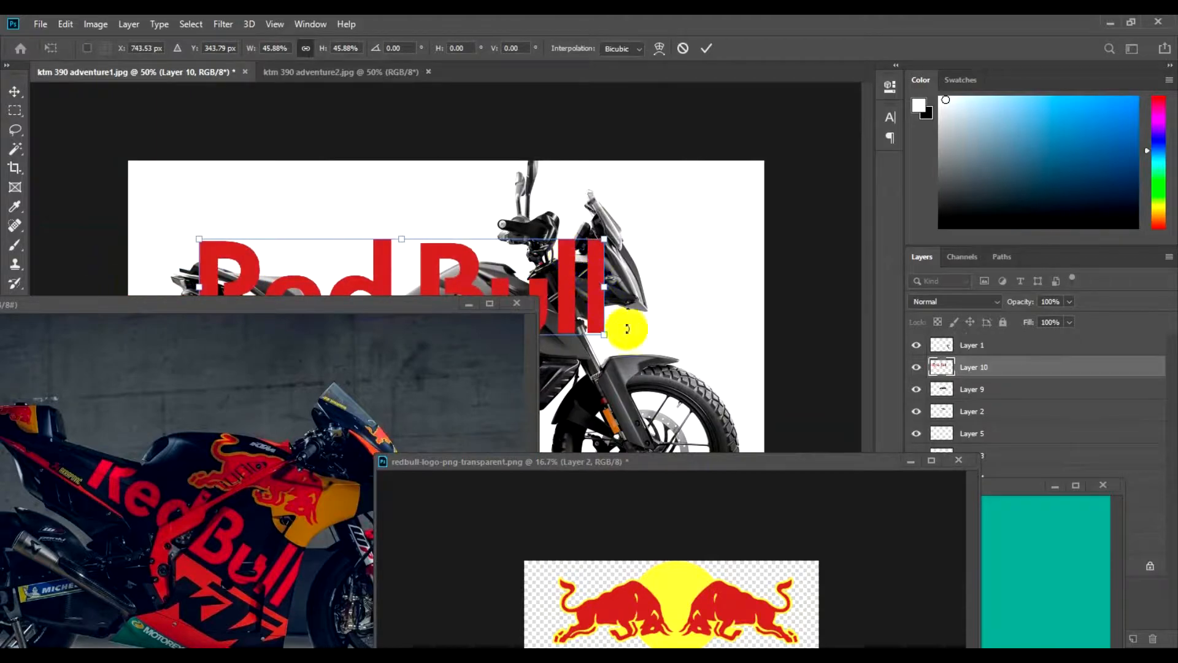
key(Return)
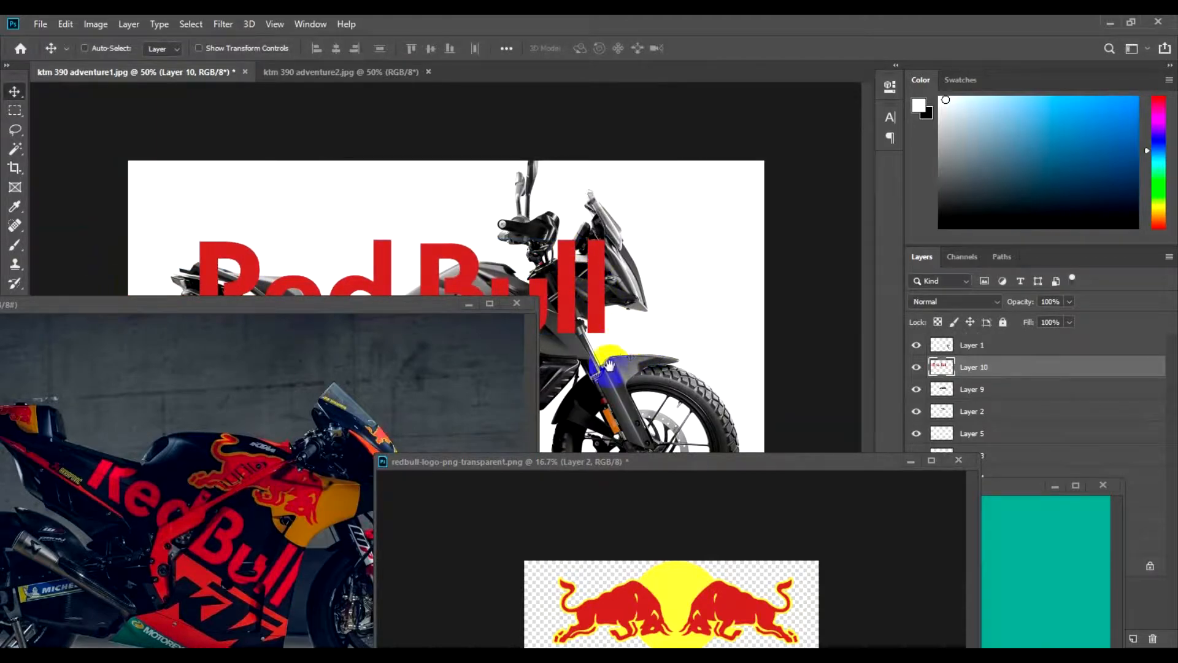
- Shrink and lower the orange race bike reference photo's window, keeping the whole bike in view beside the artwork
click(381, 313)
drag(534, 299, 360, 448)
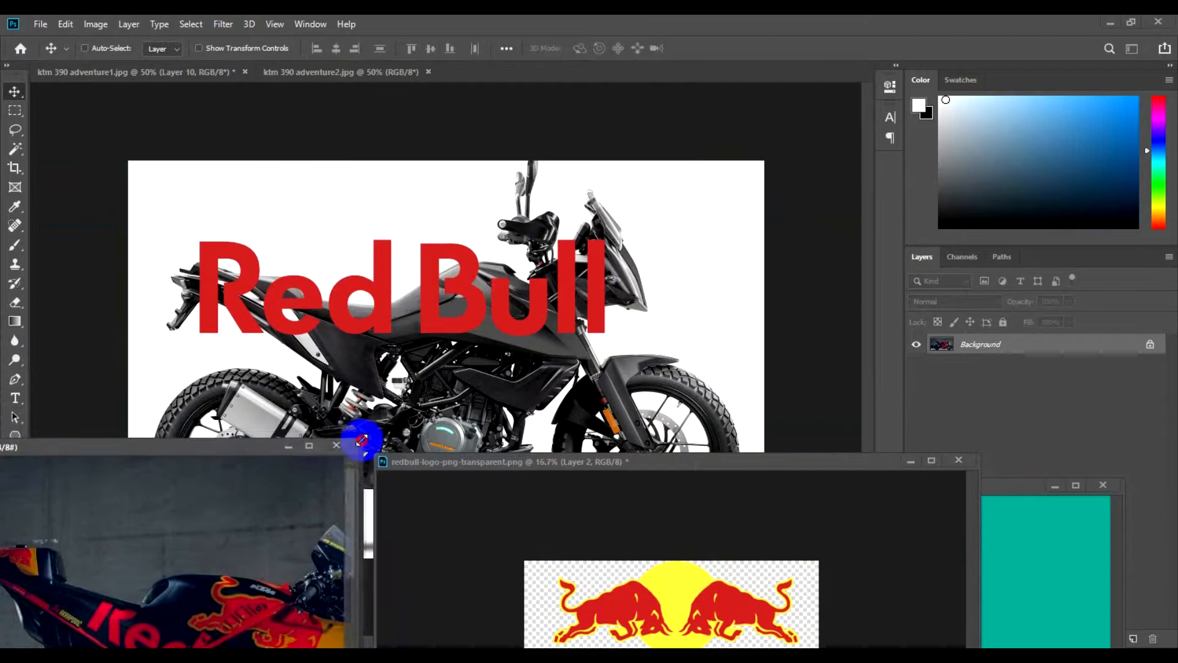
drag(274, 448, 282, 375)
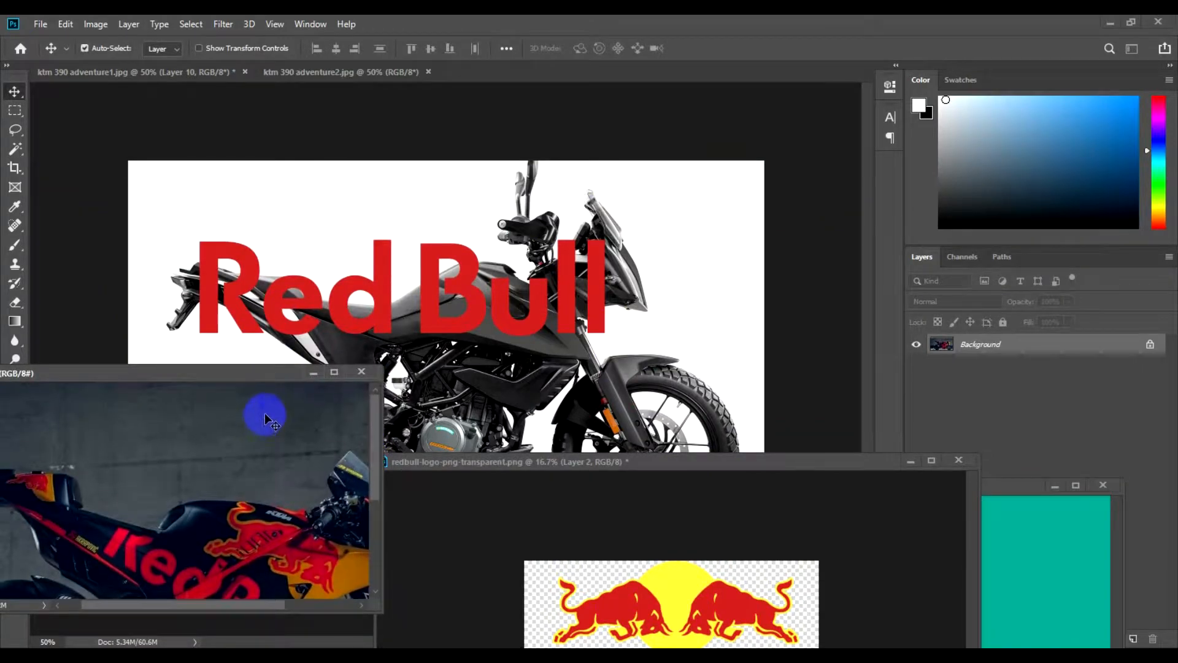
key(ctrl+minus)
key(ctrl+minus)
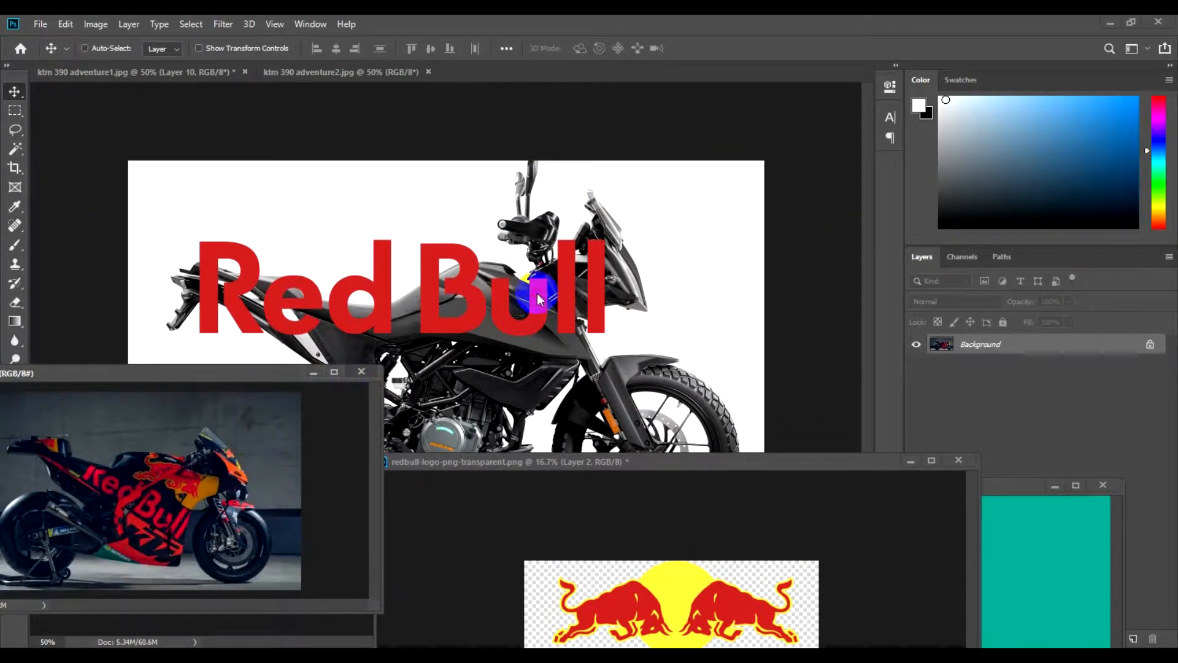
- Rotate the Red Bull lettering to 18.79°, scale it to 57.49% and move it over the motorcycle's side below the tank
click(539, 299)
key(ctrl+t)
drag(669, 244, 667, 326)
drag(578, 394, 420, 320)
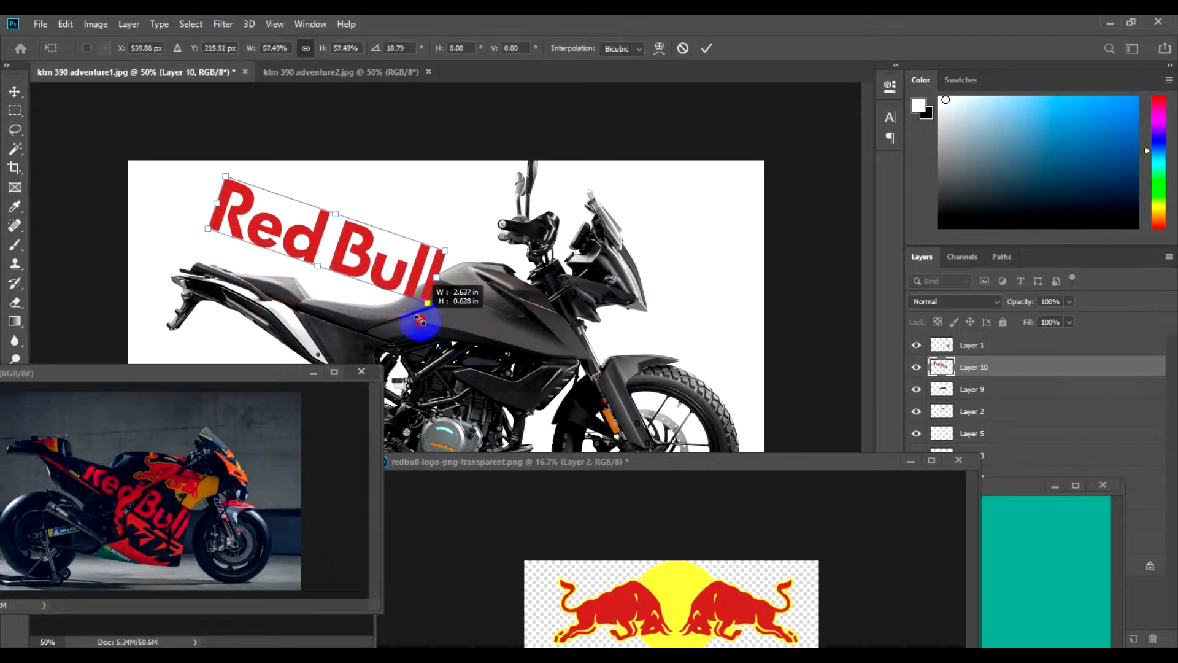
drag(402, 217, 506, 323)
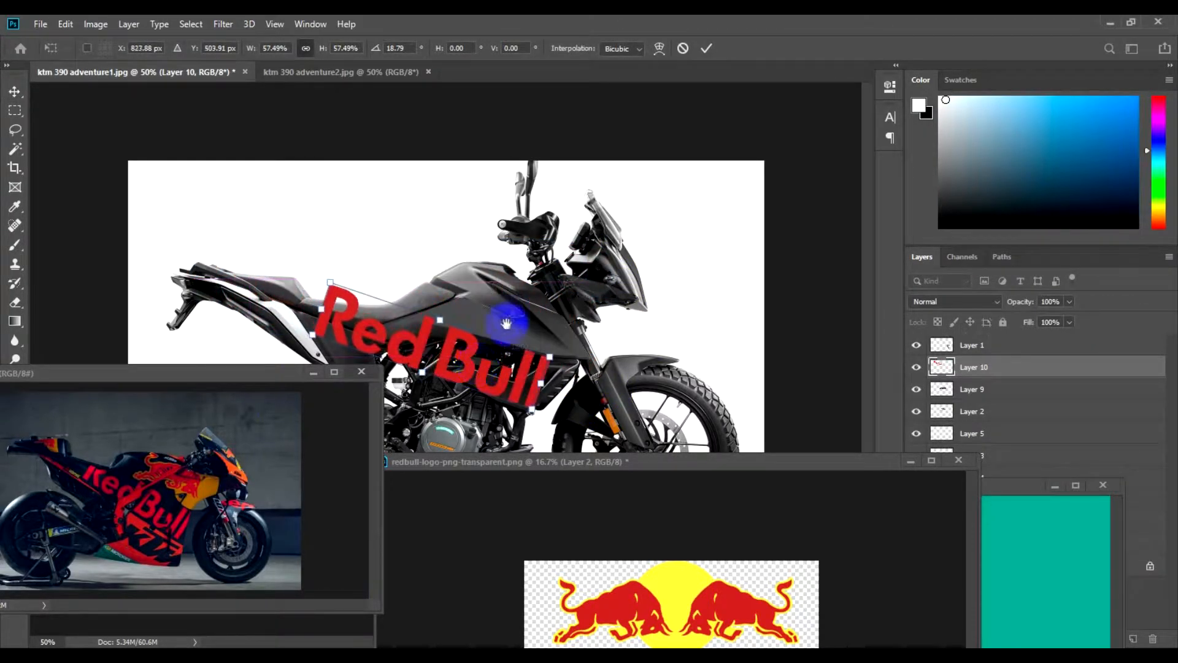
- Shift the Red Bull lettering forward onto the tank panel and adjust its rotation to 20.45°
drag(600, 390, 604, 376)
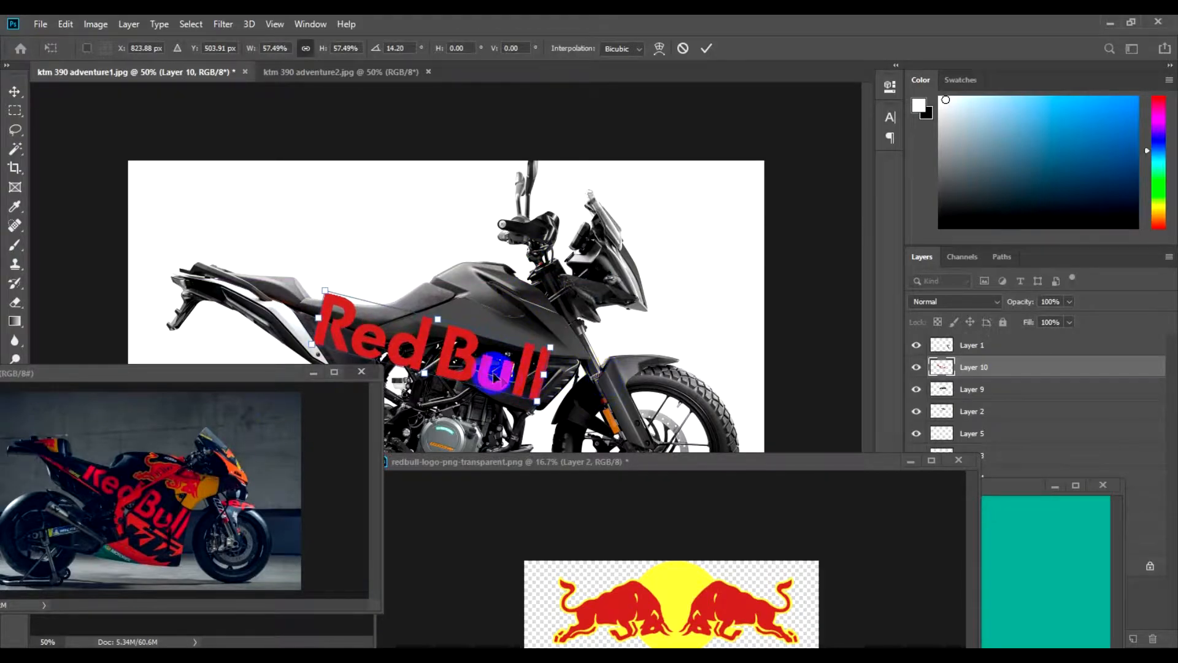
drag(494, 374, 504, 378)
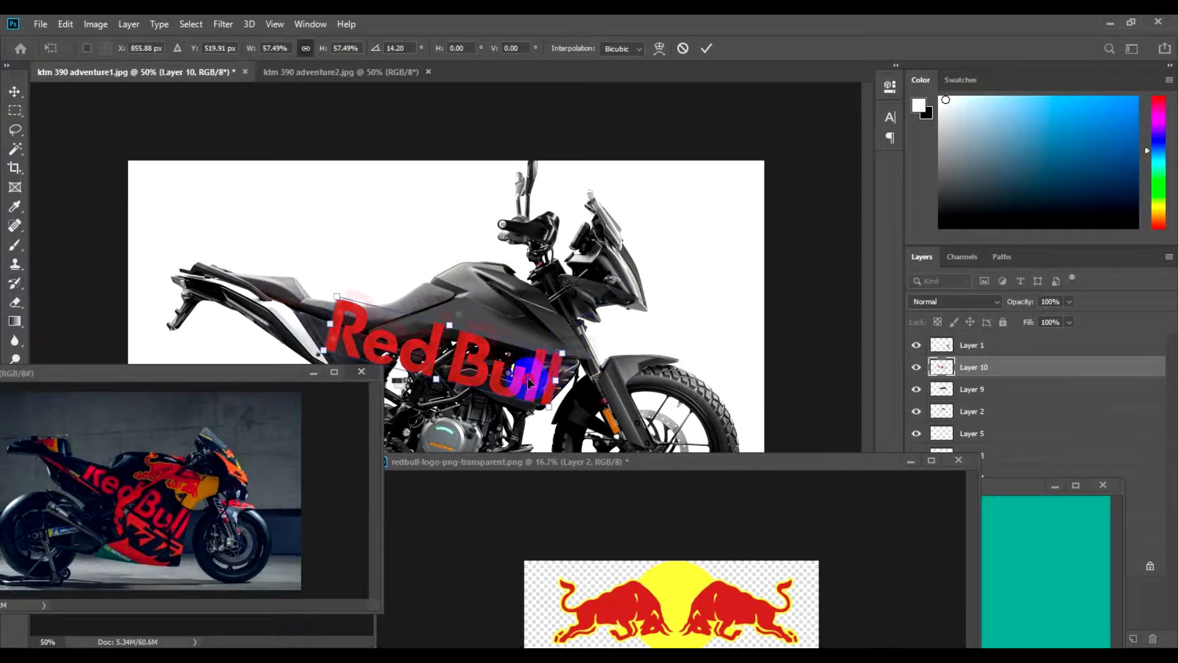
drag(525, 381, 554, 358)
drag(624, 409, 612, 416)
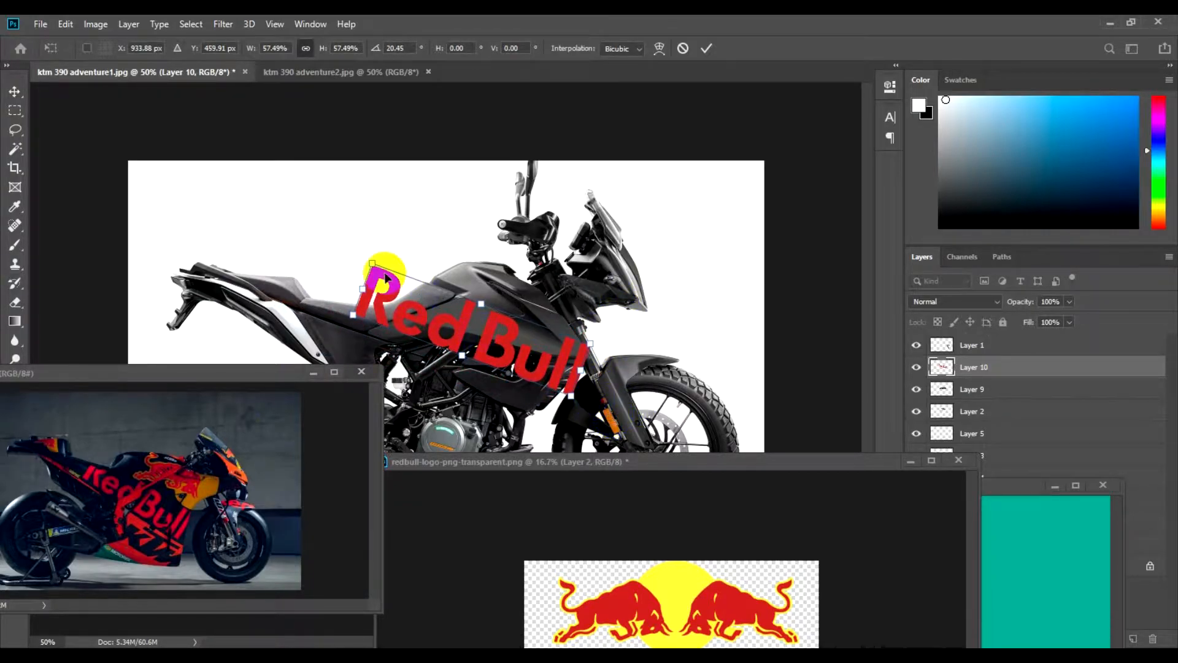
- Reduce the Red Bull lettering to 38.56%, rotate it to about 25.1° along the tank panel and apply the transform
drag(369, 261, 422, 296)
mouse_move(574, 400)
mouse_down()
mouse_move(566, 372)
mouse_move(574, 387)
mouse_up()
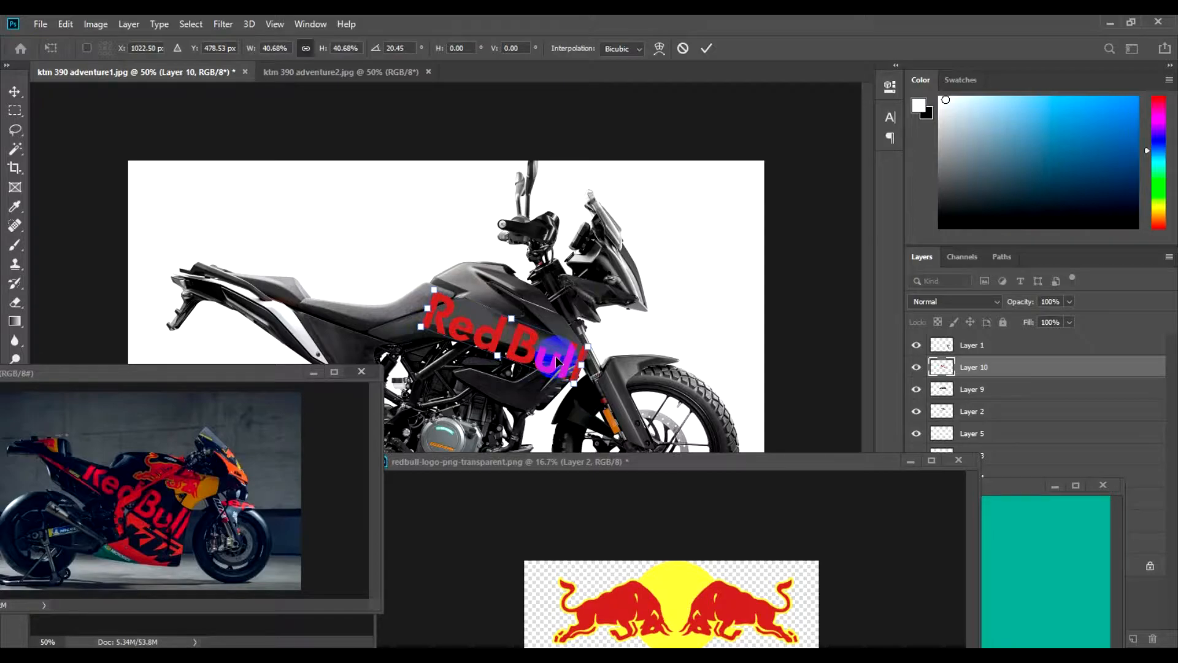
drag(574, 403, 594, 407)
drag(437, 285, 445, 290)
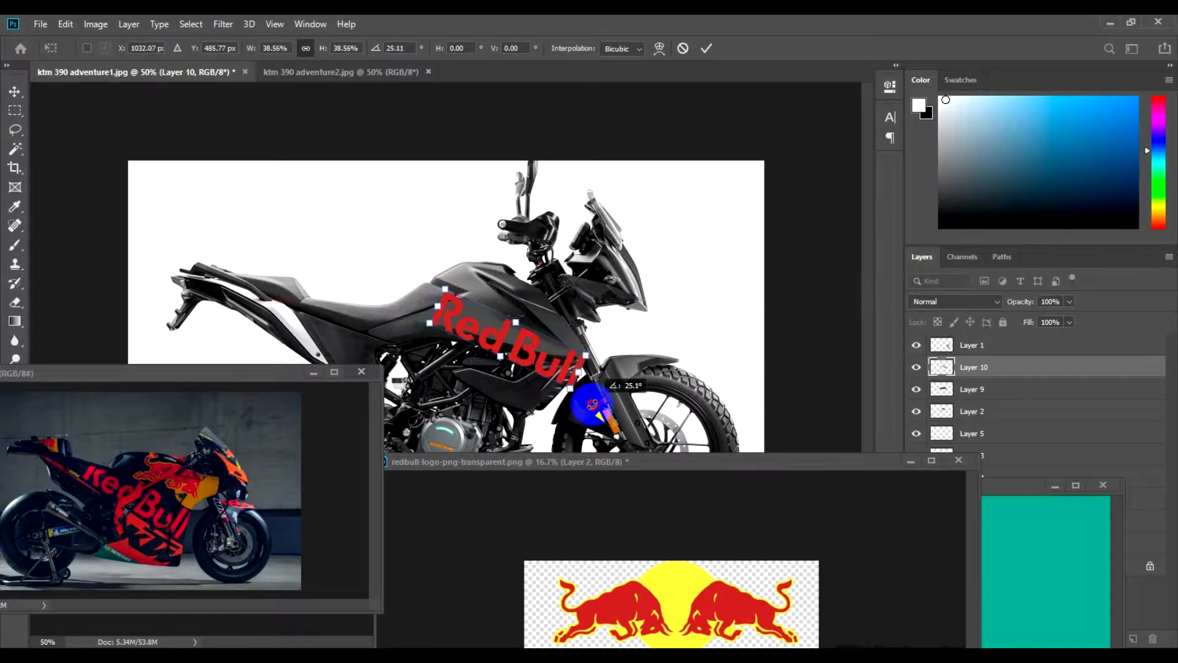
key(Return)
- Copy the tank panel's area inside the Red Bull lettering outline to a new layer and hide the original lettering layer
key(ctrl+space)
click(550, 368)
drag(550, 368, 586, 315)
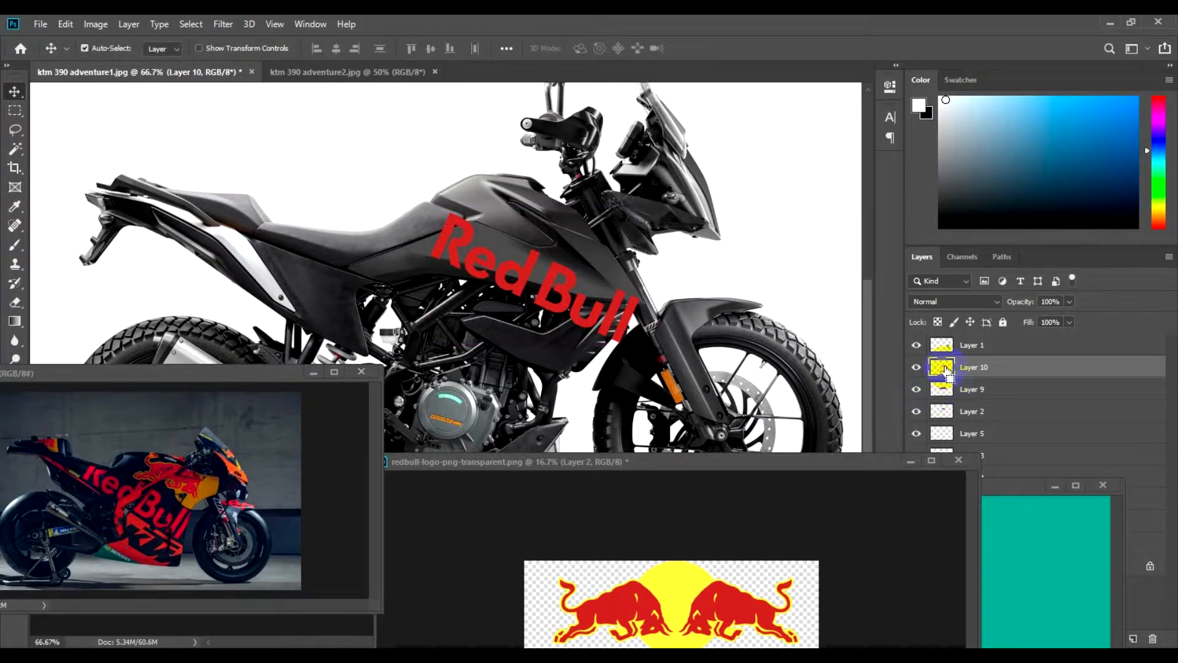
click(606, 263)
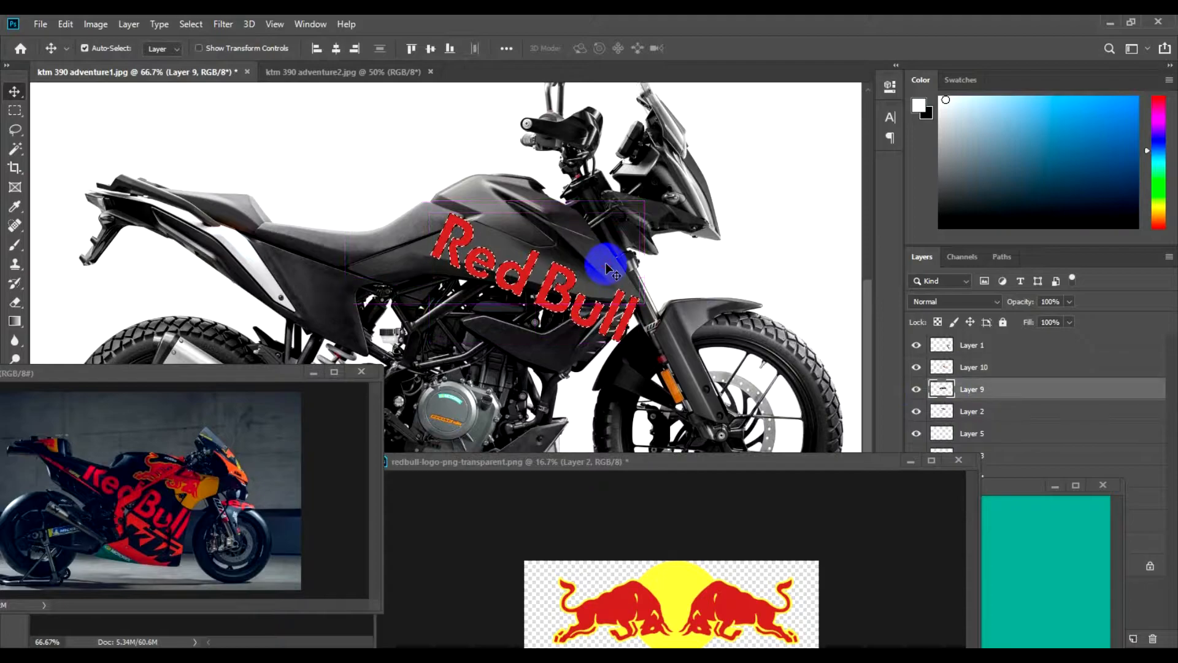
key(ctrl+j)
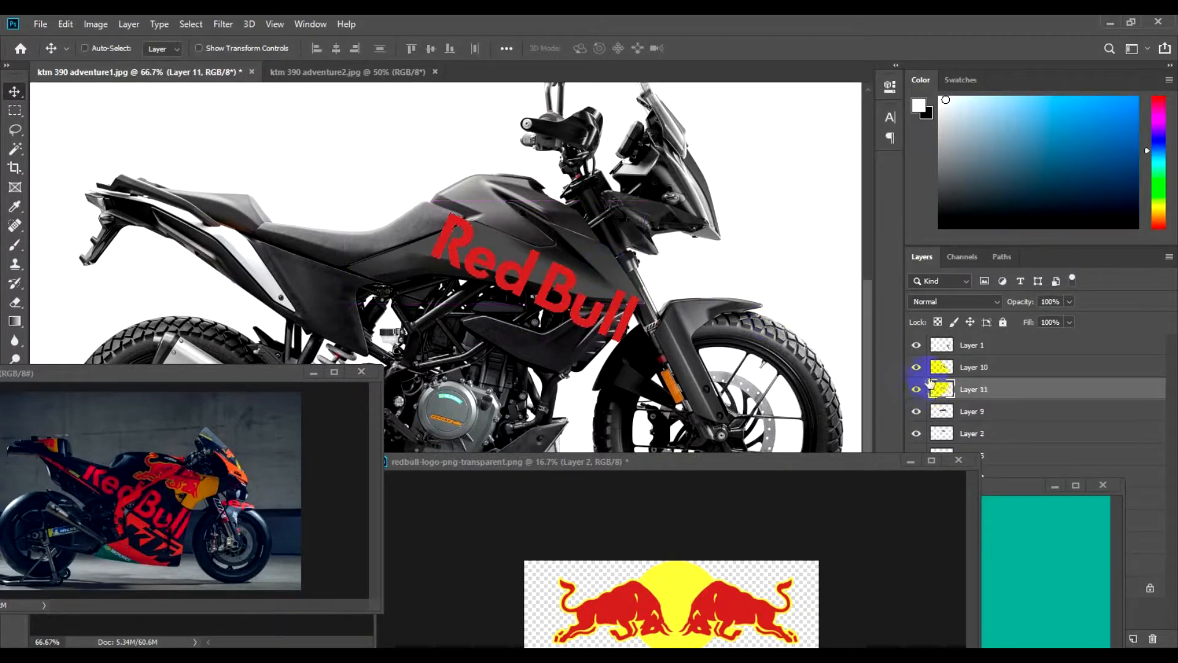
- Colorize the lettering copied from the tank panel red with hue 0, saturation +100 and lightness +13
key(ctrl+u)
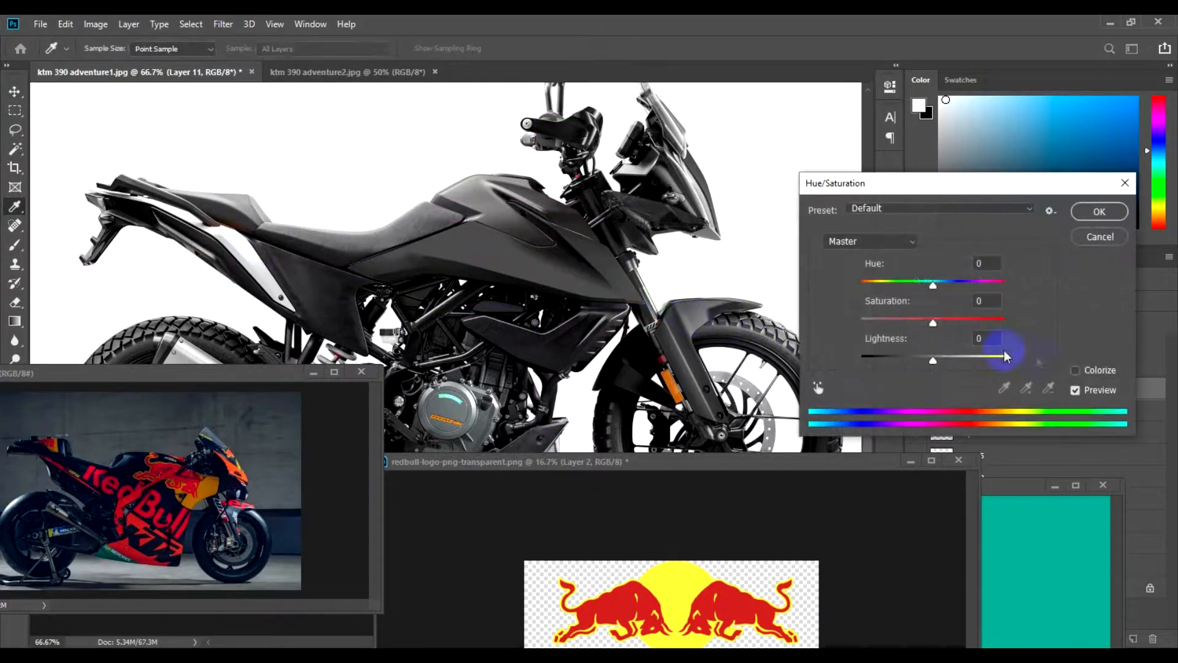
click(1105, 371)
drag(943, 285, 861, 286)
drag(938, 360, 947, 362)
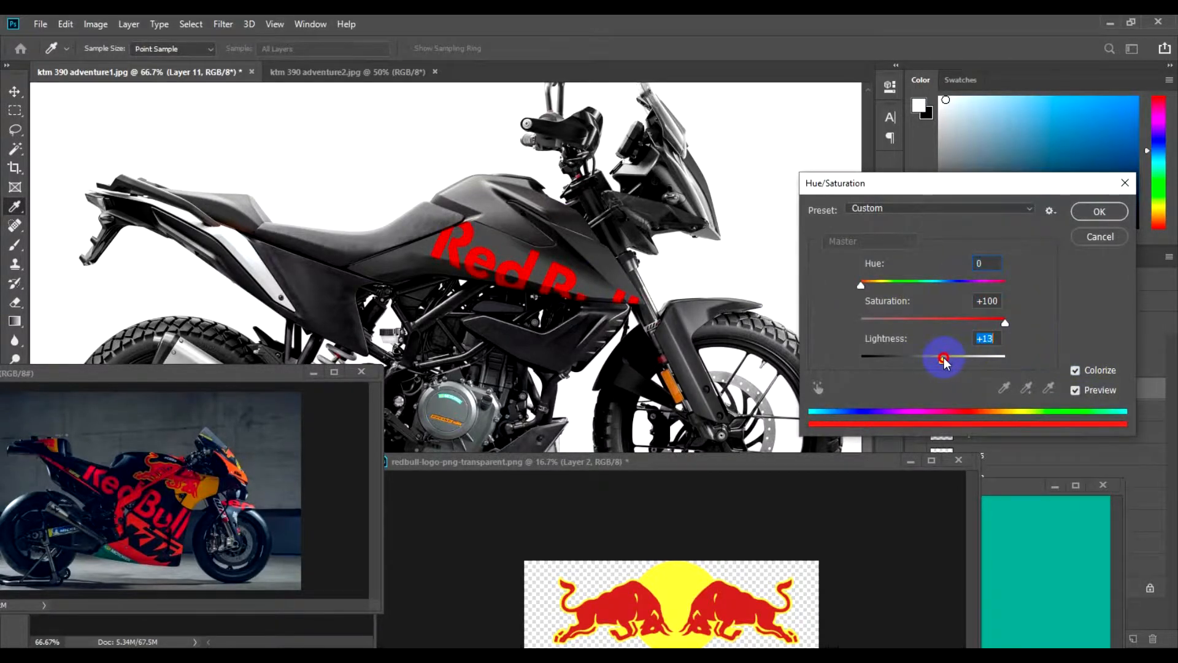
key(Return)
- Copy the lower side panel's area inside the Red Bull lettering outline to a new layer
ctrl+click(944, 371)
ctrl+click(559, 353)
key(ctrl+j)
- Colorize the lettering copied from the lower side panel red with hue 0, saturation +100 and lightness +15
key(ctrl+u)
click(1075, 370)
drag(897, 324, 929, 326)
drag(944, 285, 816, 291)
drag(939, 361, 951, 360)
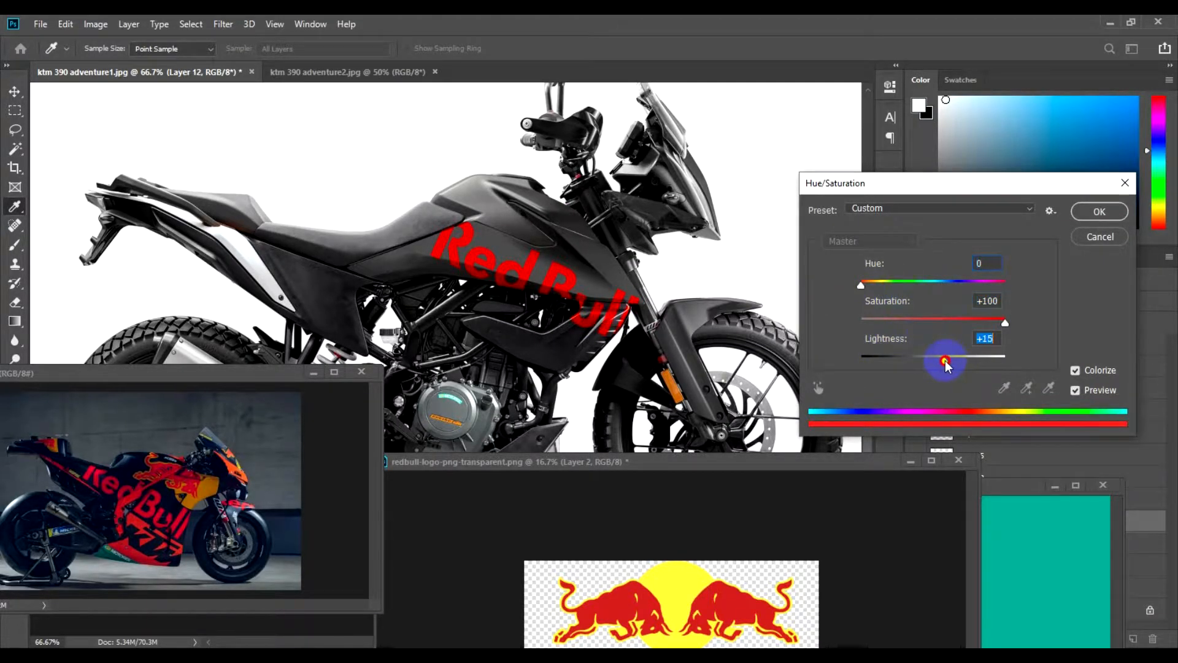
key(Return)
- Reposition the race bike reference window so the whole bike shows, and switch to the Red Bull logo document
drag(565, 329, 587, 292)
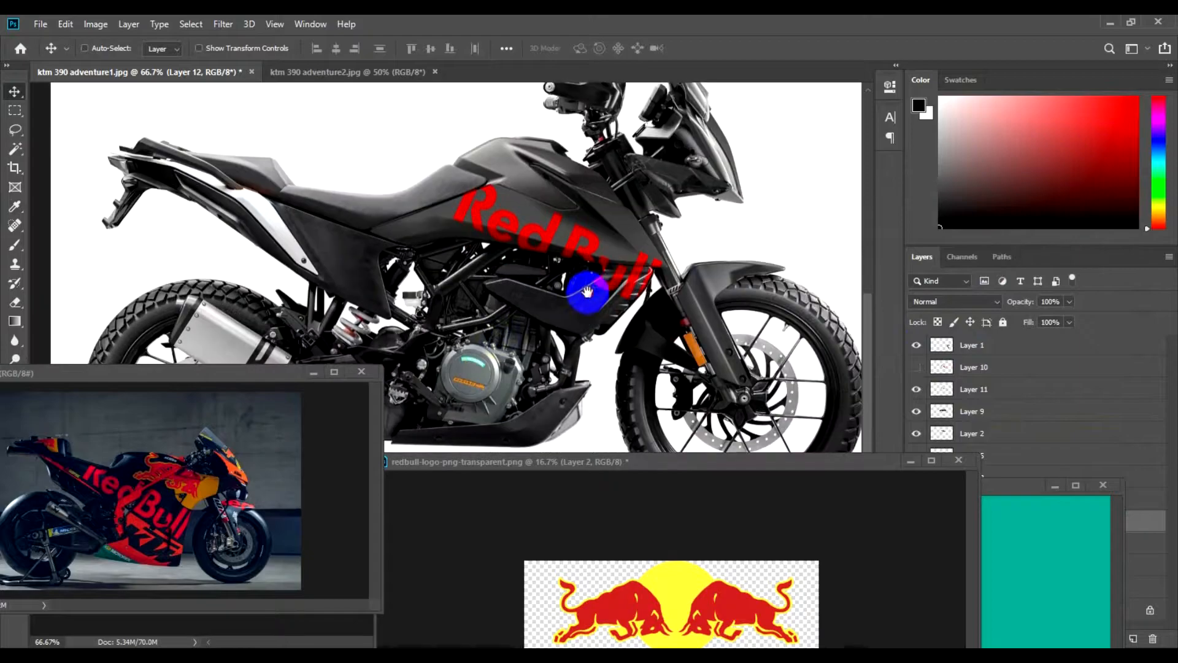
drag(265, 374, 294, 355)
click(546, 345)
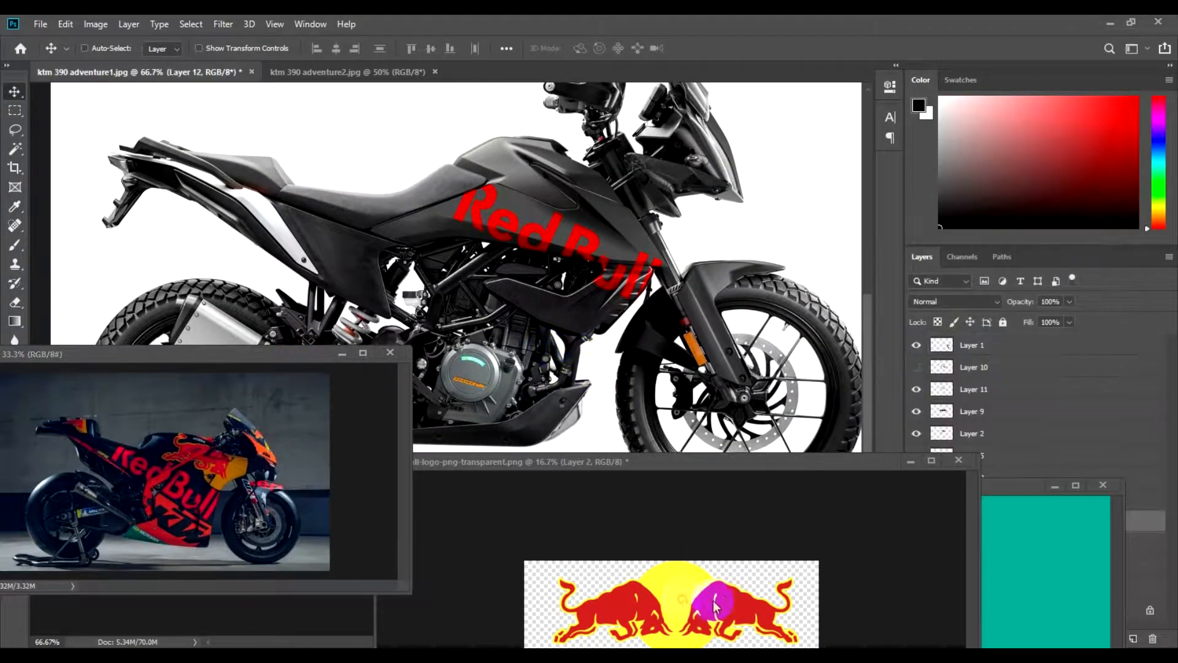
click(683, 602)
key(w)
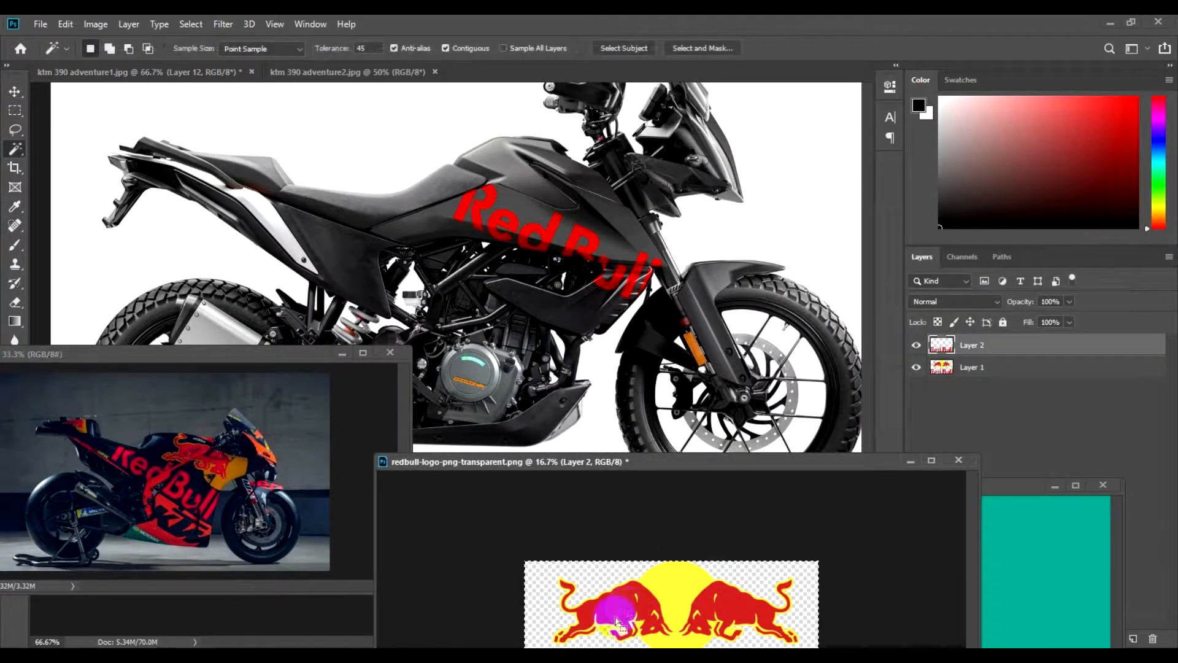
- Enlarge the Red Bull logo view to 33.3%, raise its window and make the layer with the two bulls active
key(z)
click(615, 620)
click(607, 613)
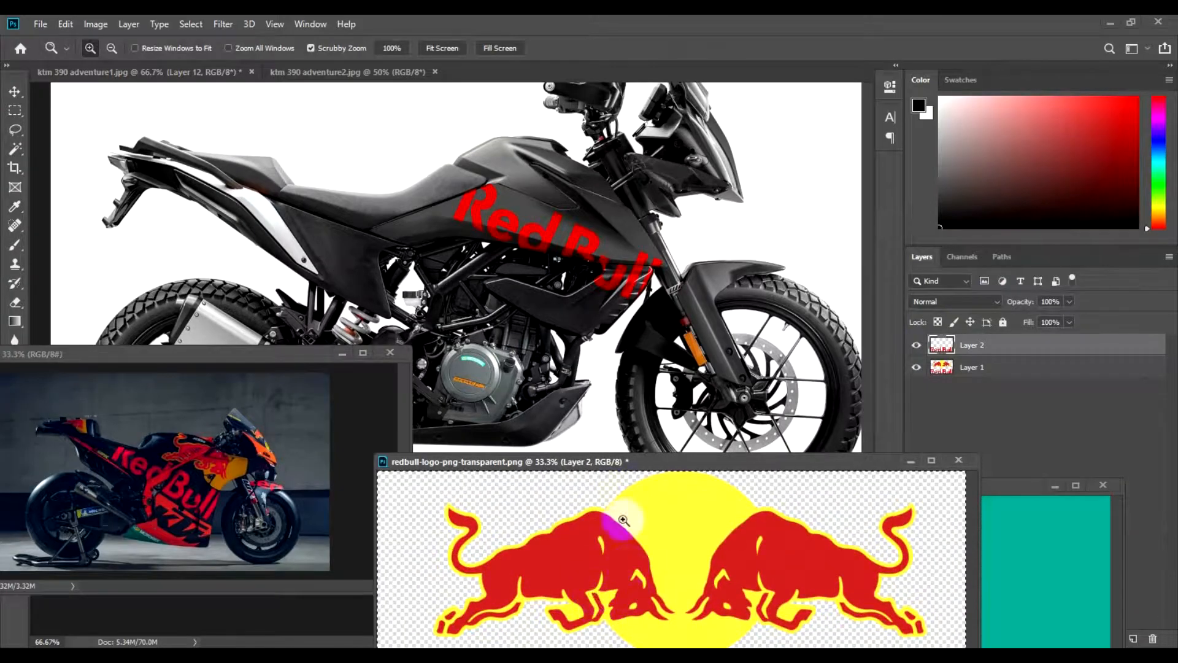
key(v)
drag(622, 465, 640, 401)
ctrl+click(666, 472)
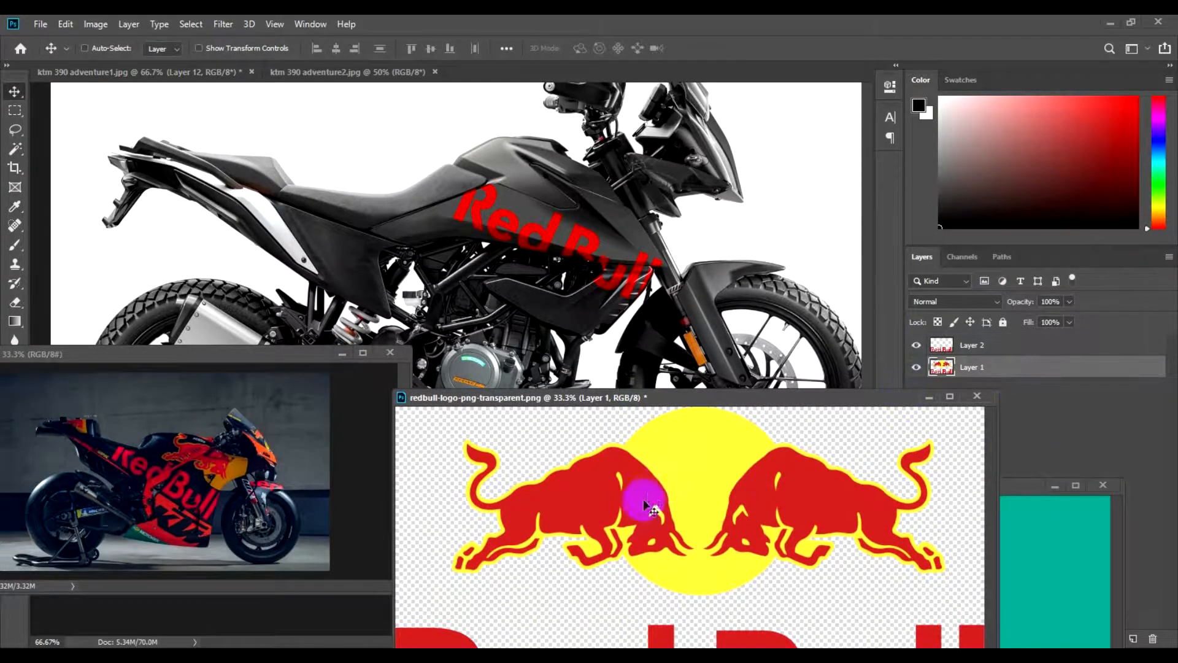
- Select the left-hand red bull by colour with the Magic Wand at tolerance 45 and copy it to a new layer
key(w)
click(472, 552)
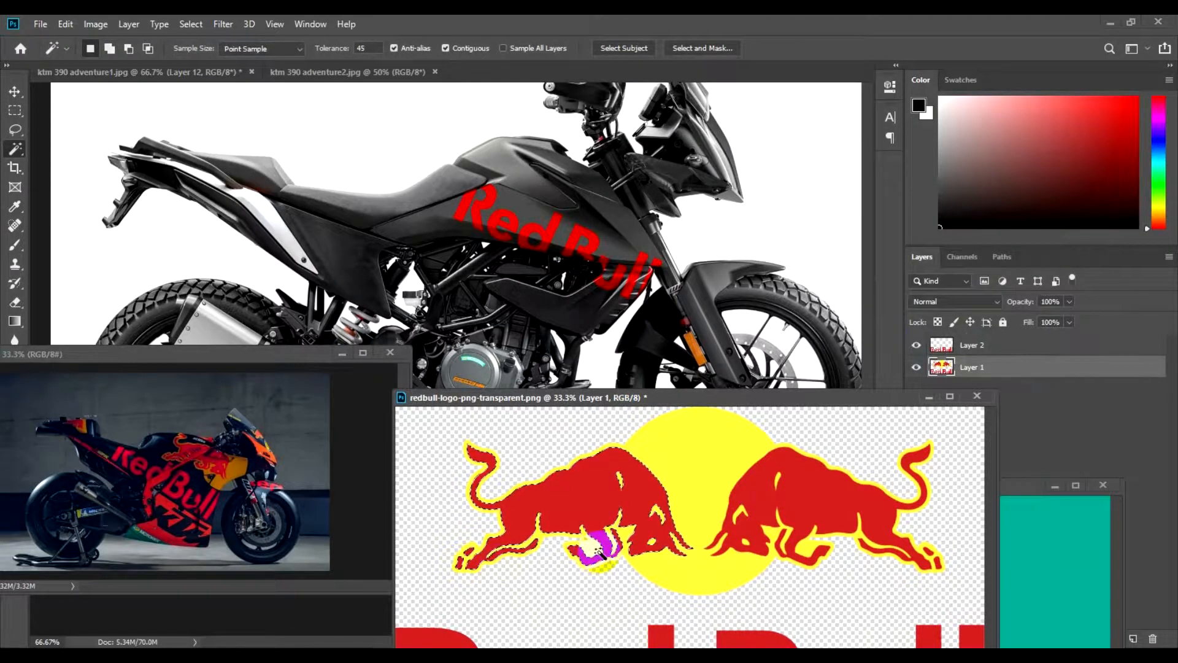
key(ctrl+j)
- Bring the copied bull into the ktm 390 adventure1 artwork and place it over the motorcycle's tank
key(v)
drag(565, 500, 653, 384)
click(658, 288)
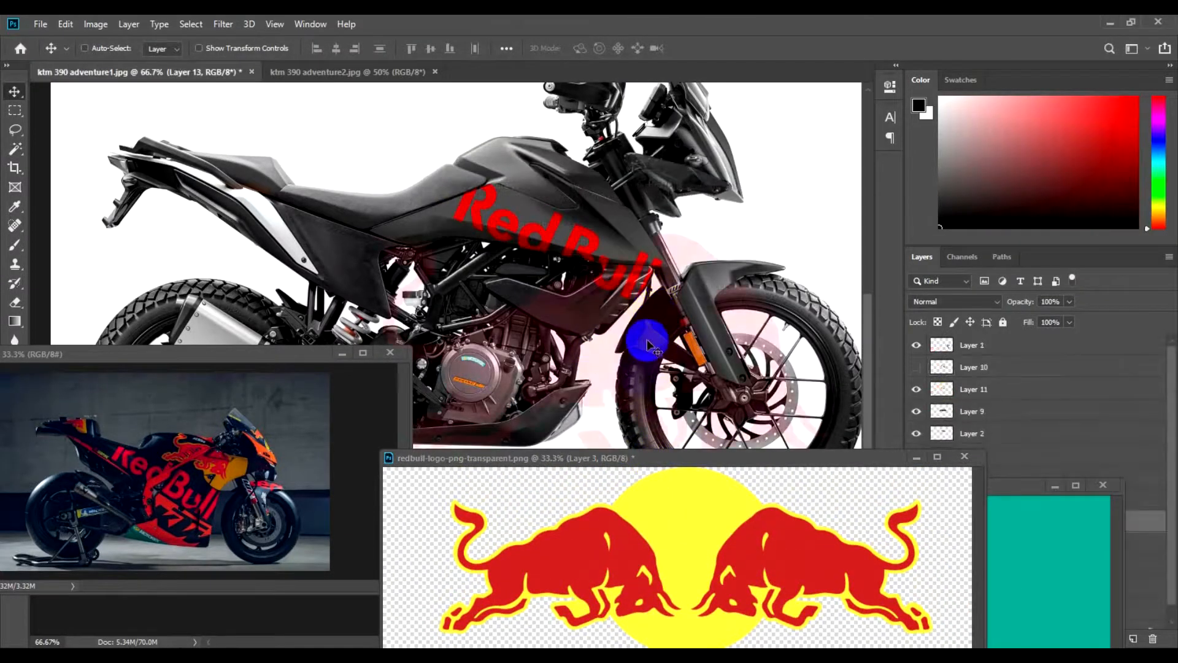
key(ctrl+t)
drag(803, 376, 604, 176)
key(Return)
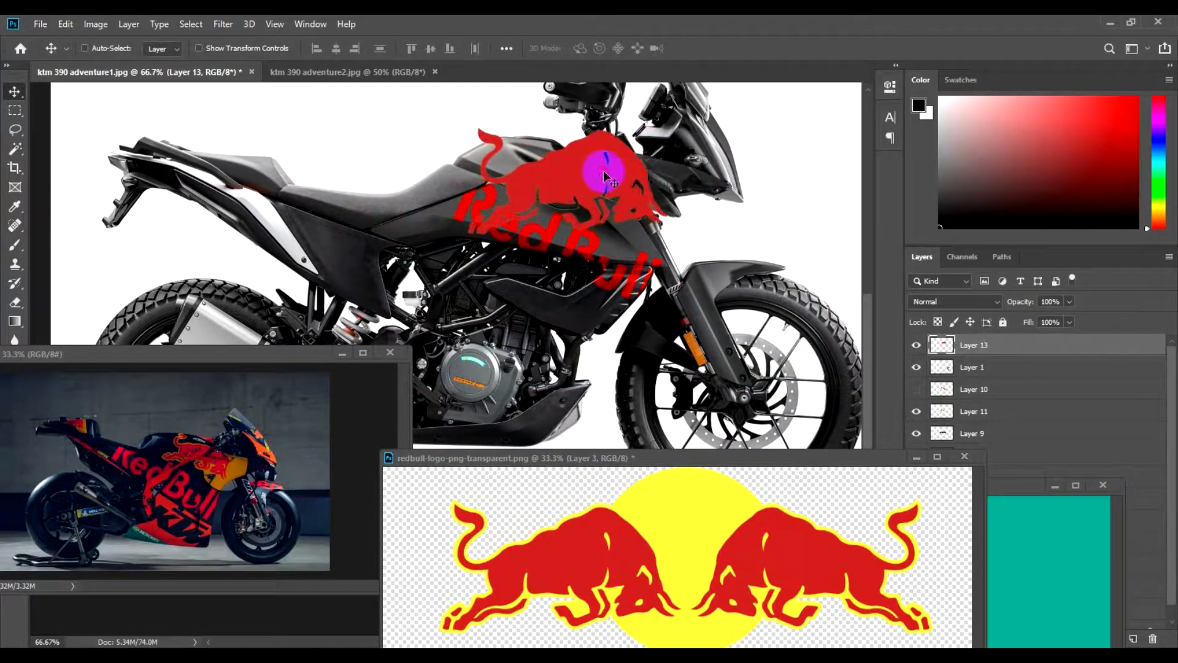
- Scale the bull to 61.91% width and 49.95% height, rotate it to 20.97° above the lettering on the tank and apply the transform
key(ctrl+t)
drag(738, 306, 692, 344)
drag(652, 261, 583, 213)
drag(556, 177, 593, 205)
drag(651, 256, 647, 259)
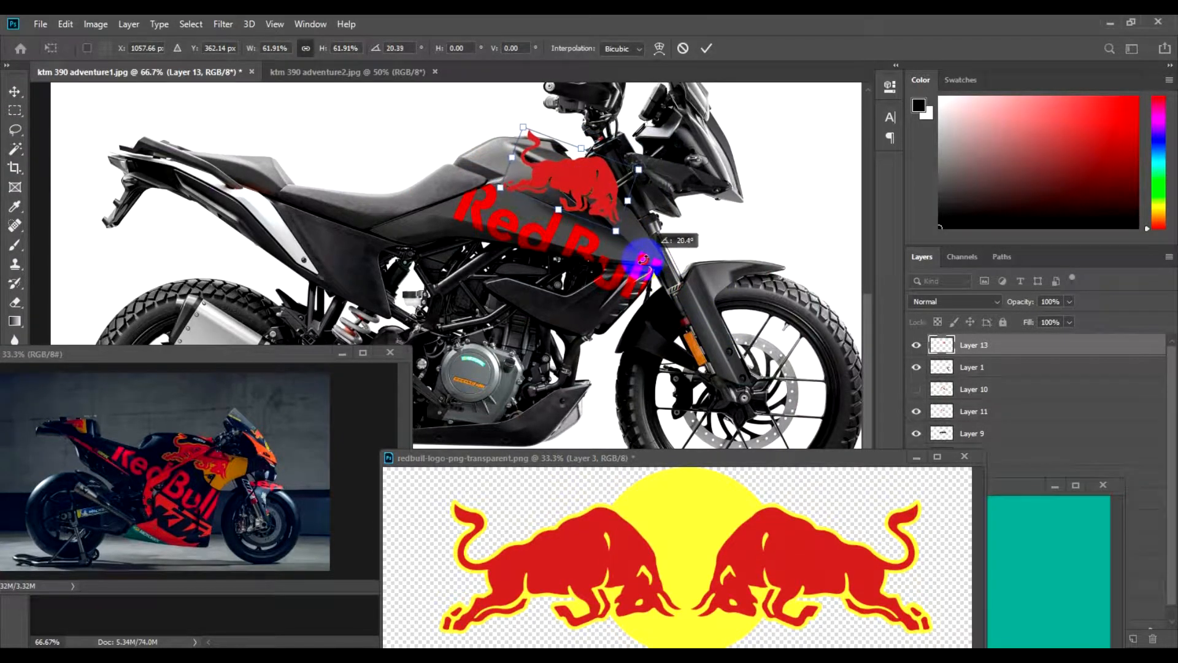
drag(557, 209, 598, 192)
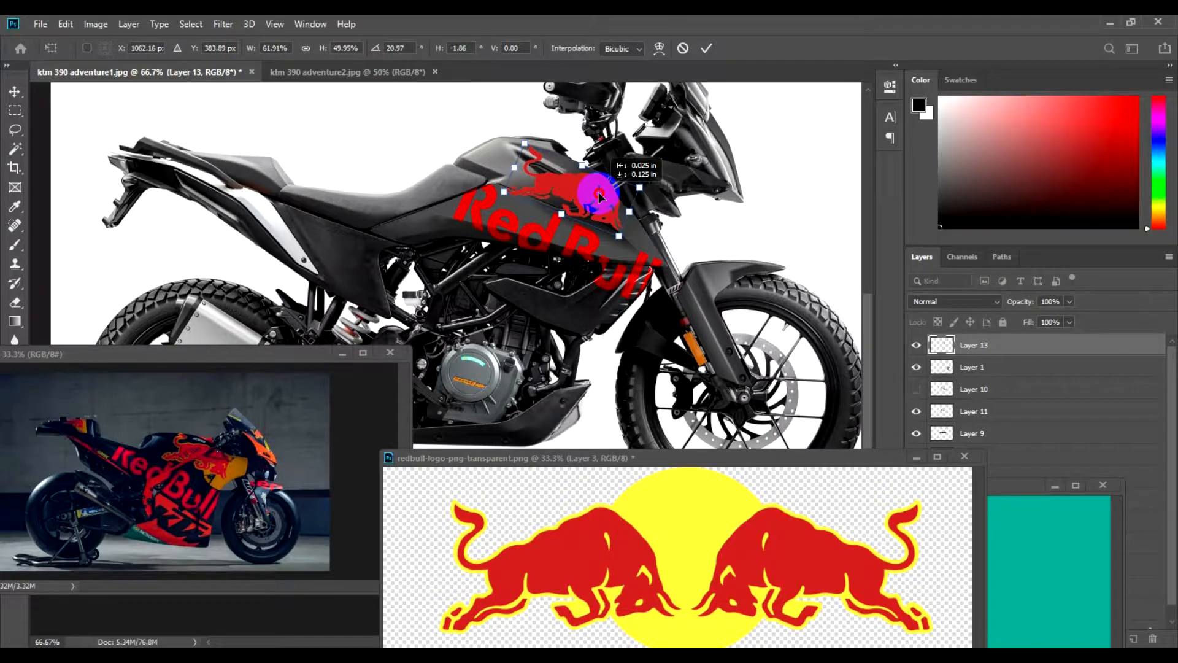
key(Return)
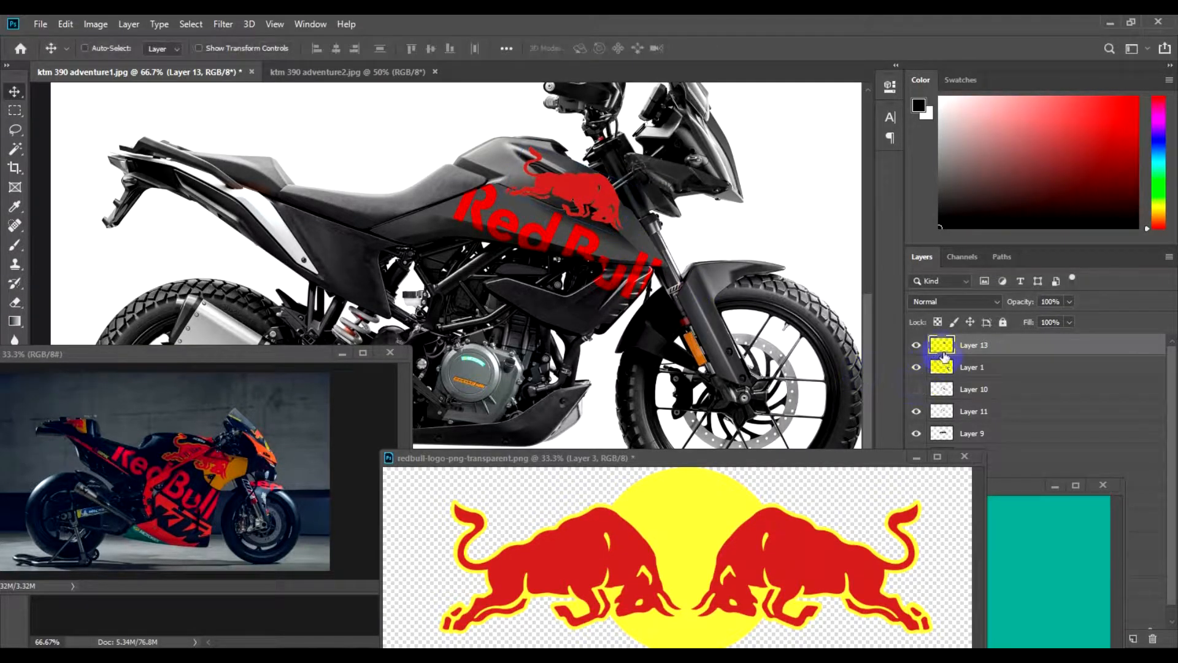
- Load the bull's outline as a selection, hide the bull layer and copy the tank panel's area inside it to a new layer
ctrl+click(945, 345)
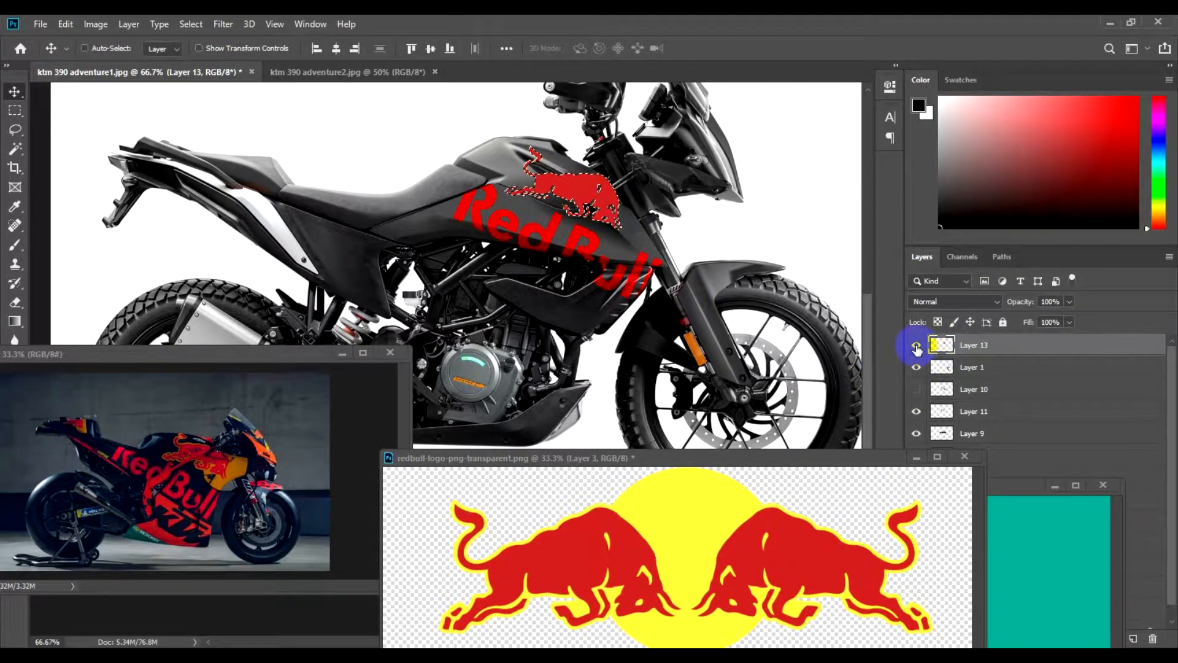
click(916, 345)
ctrl+click(632, 230)
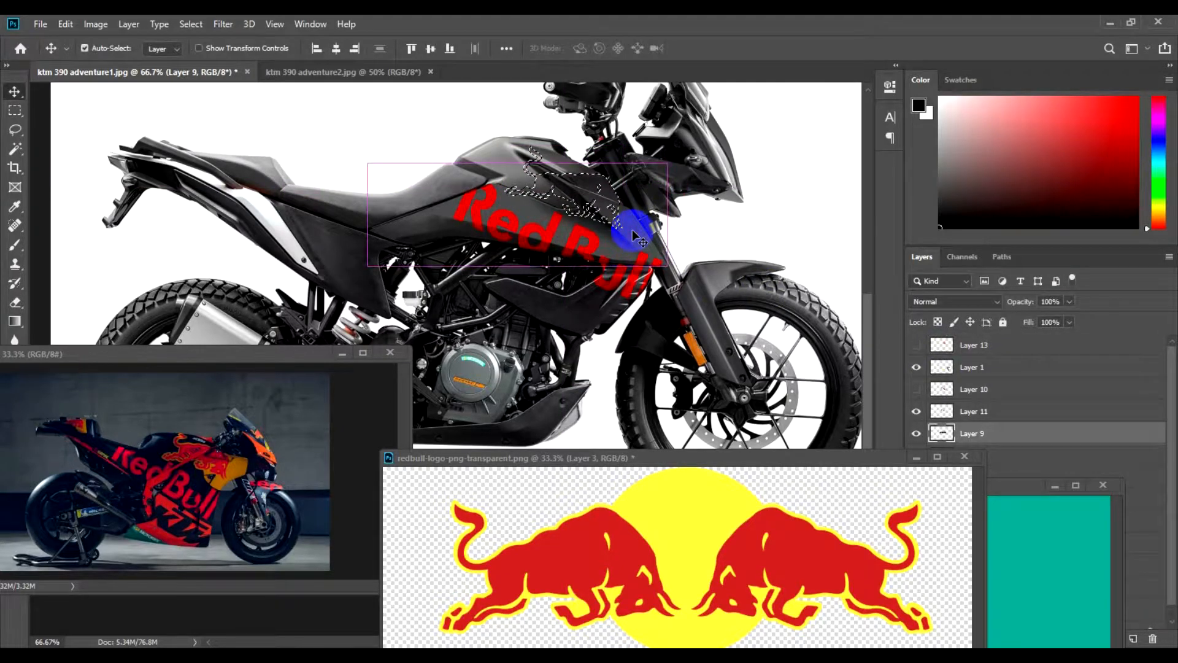
key(ctrl+j)
- Colorize the bull area copied from the tank panel red with hue 0, saturation +100 and lightness +22
key(ctrl+u)
click(1087, 371)
drag(920, 321, 1009, 321)
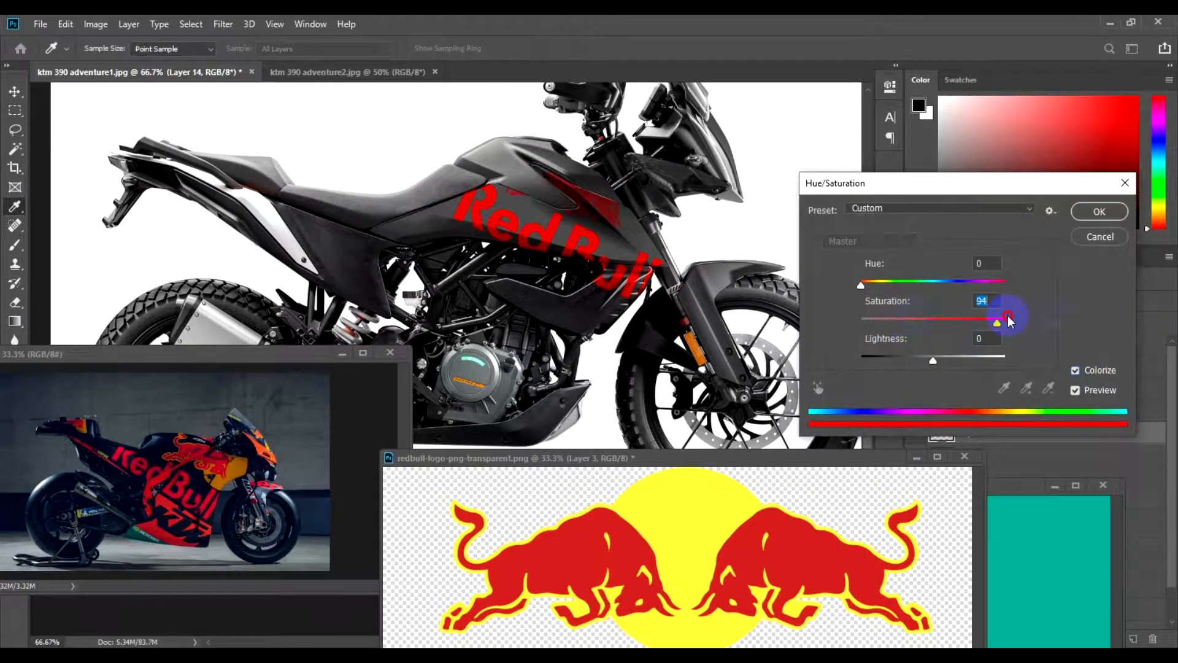
drag(942, 367, 953, 361)
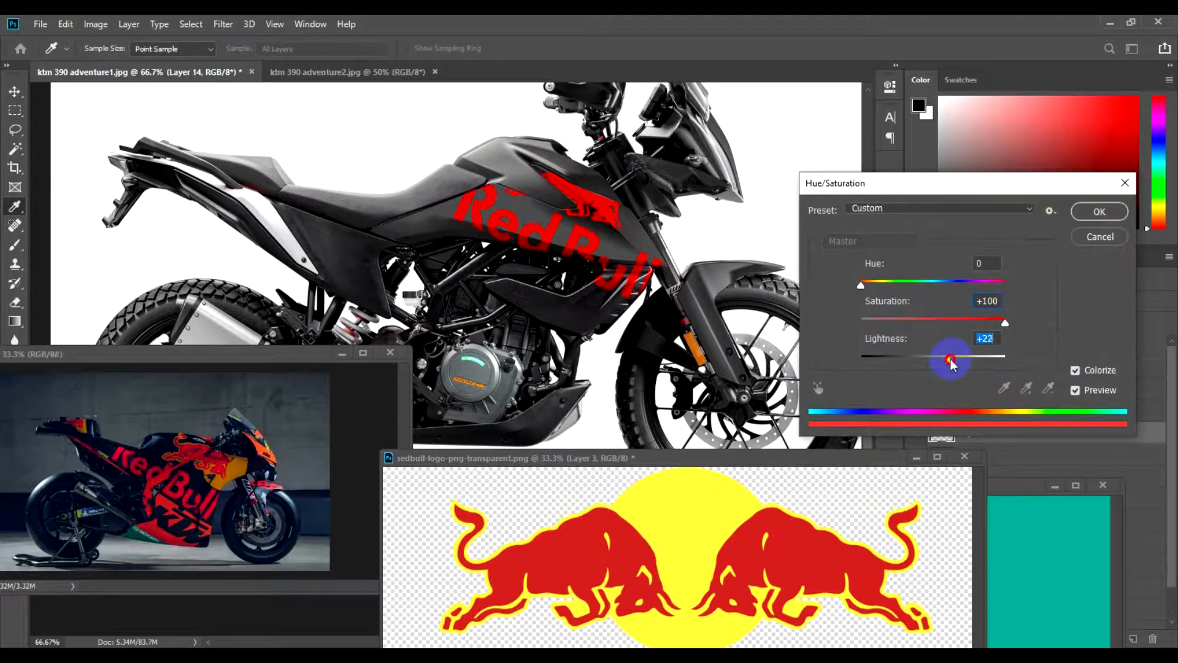
key(Return)
key(v)
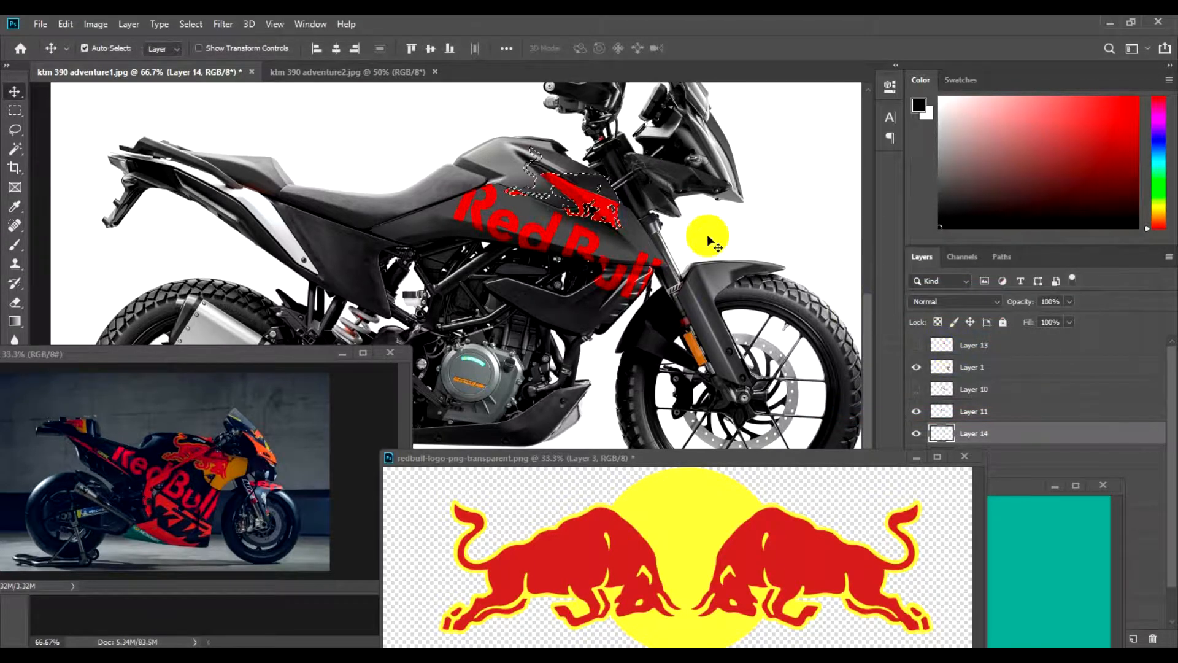
- Clear the logo window away and copy the upper tank cover's area inside the bull outline from Layer 2 to a new layer
ctrl+click(507, 159)
click(1045, 476)
drag(1045, 477, 973, 469)
click(916, 457)
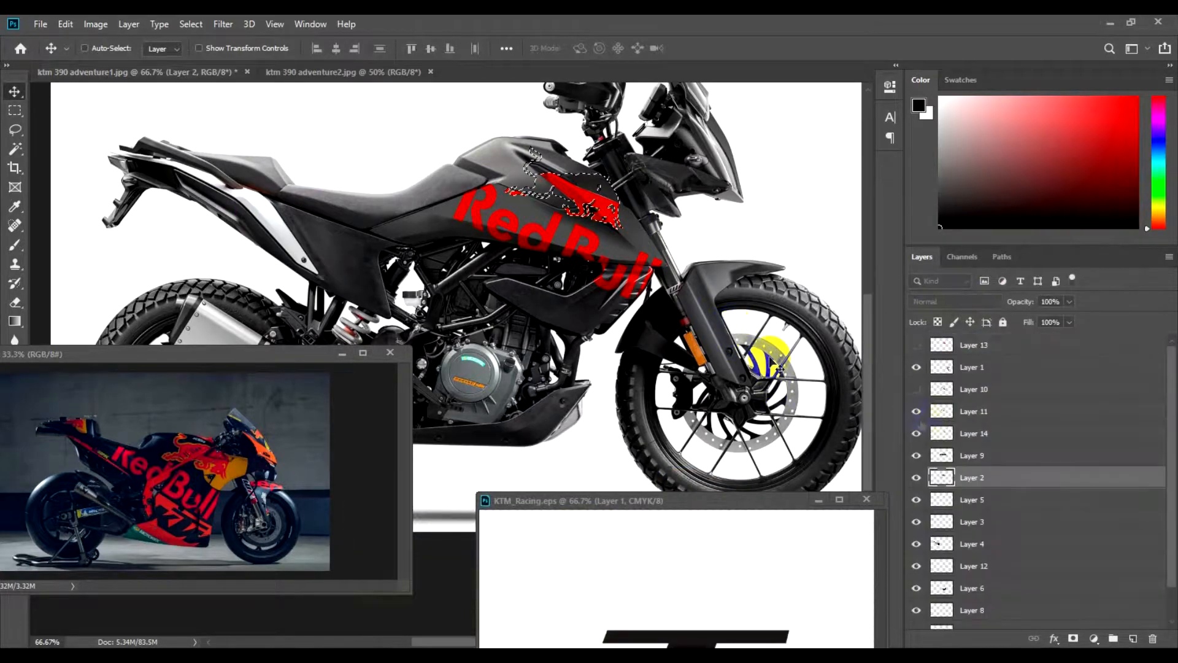
key(ctrl+j)
- Colorize the bull area copied from the upper tank cover red with hue 0 and saturation 100
key(ctrl+u)
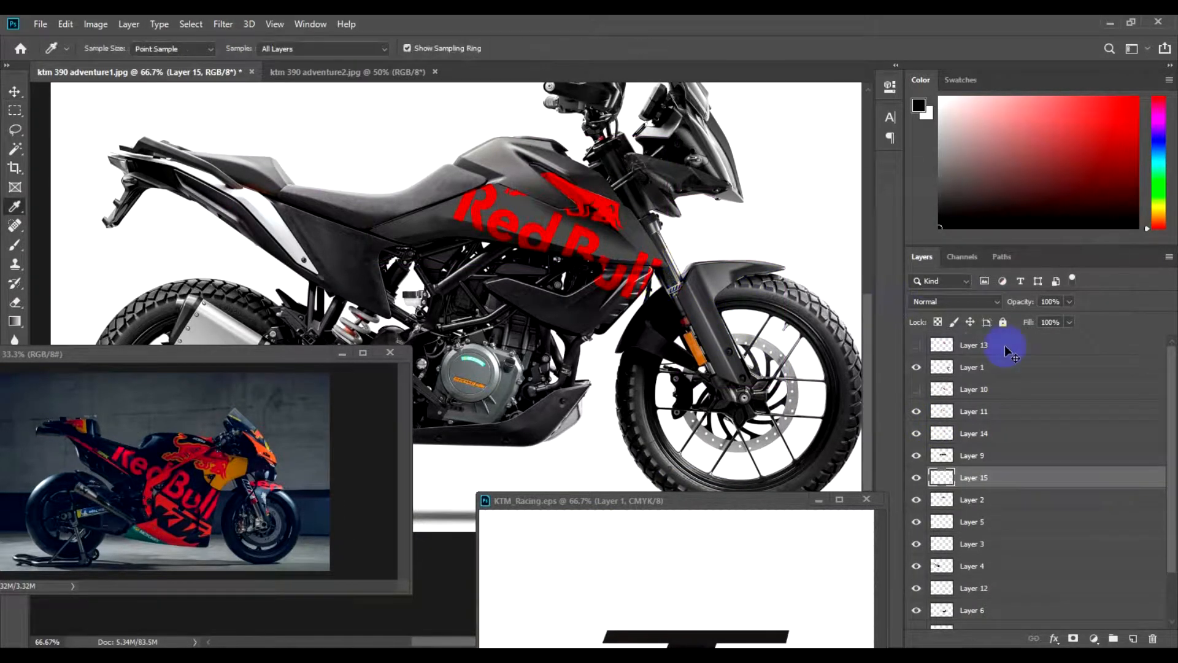
click(1096, 371)
drag(900, 325, 1004, 323)
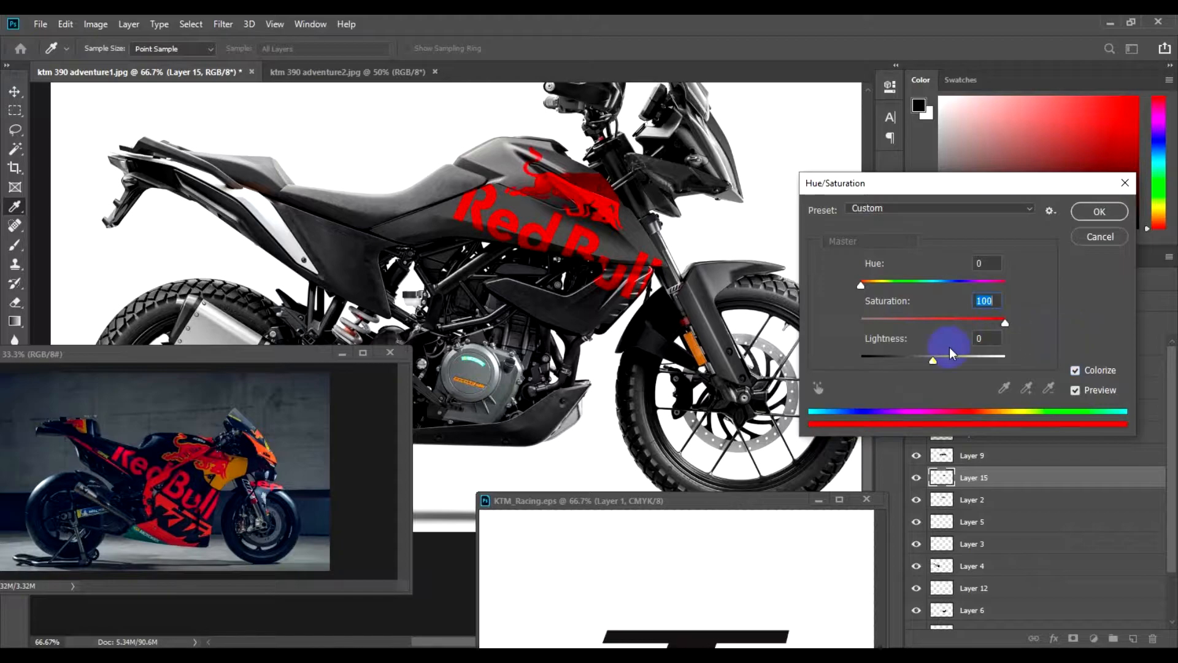
key(Return)
- Raise the contrast of the upper tank cover's bull piece to 43 with Brightness/Contrast
key(alt+i)
key(a)
key(b)
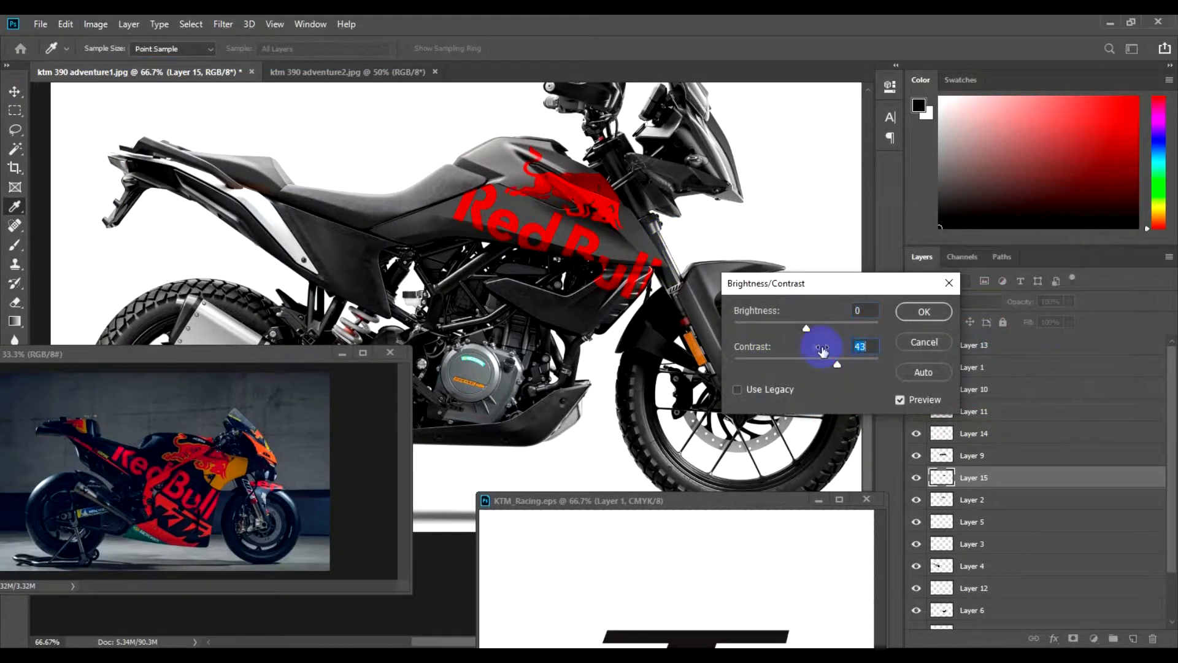
click(914, 317)
key(v)
key(alt+s)
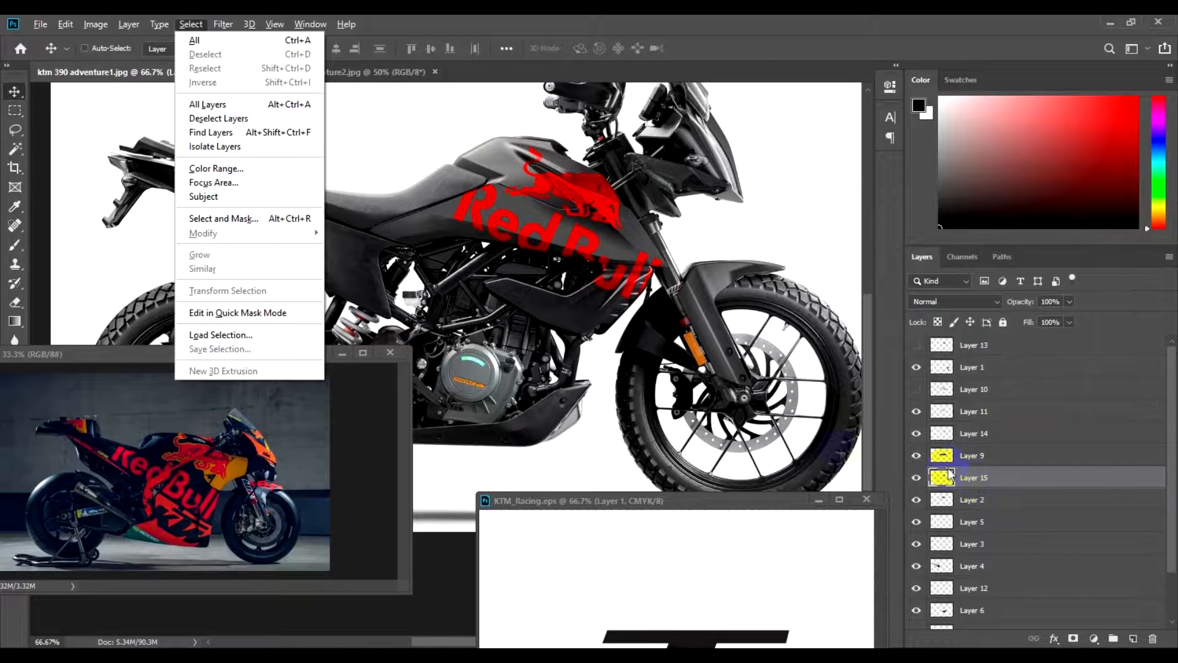
key(q)
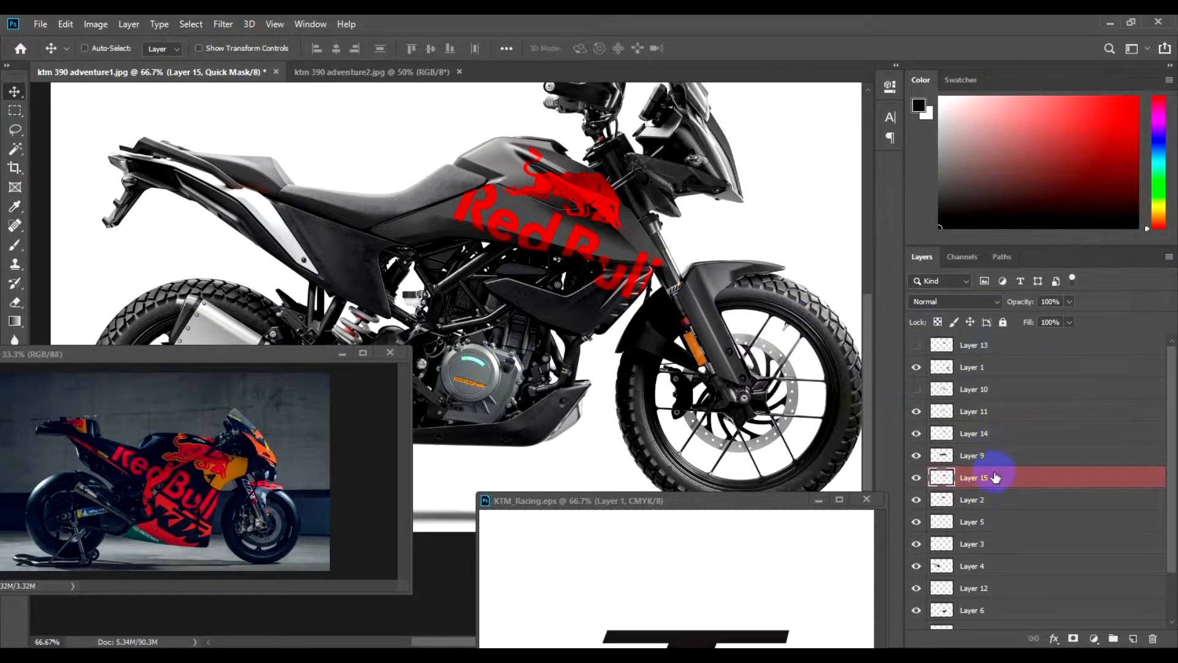
key(q)
key(ctrl)
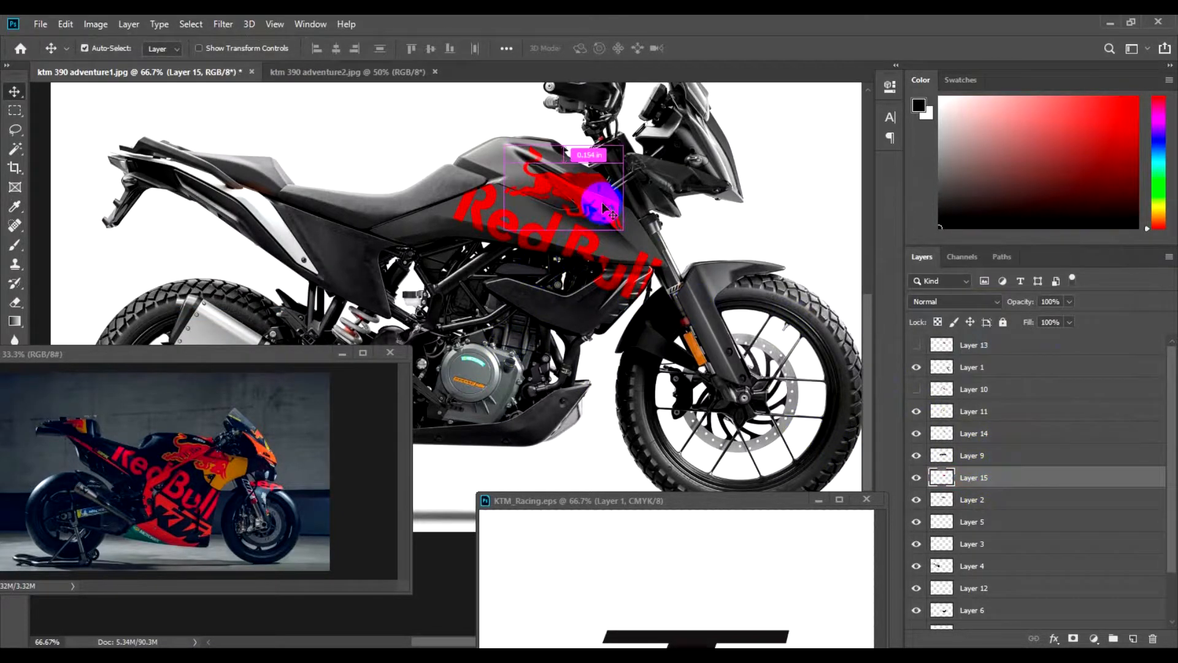
click(573, 197)
click(83, 48)
click(191, 24)
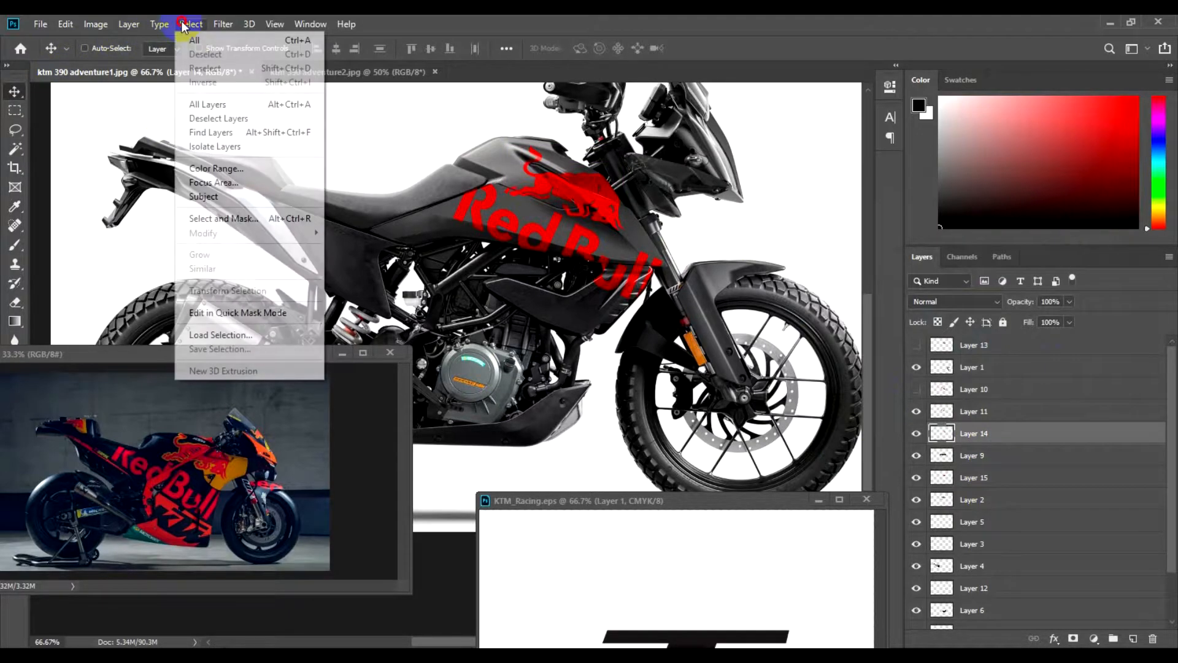
click(541, 227)
ctrl+click(588, 187)
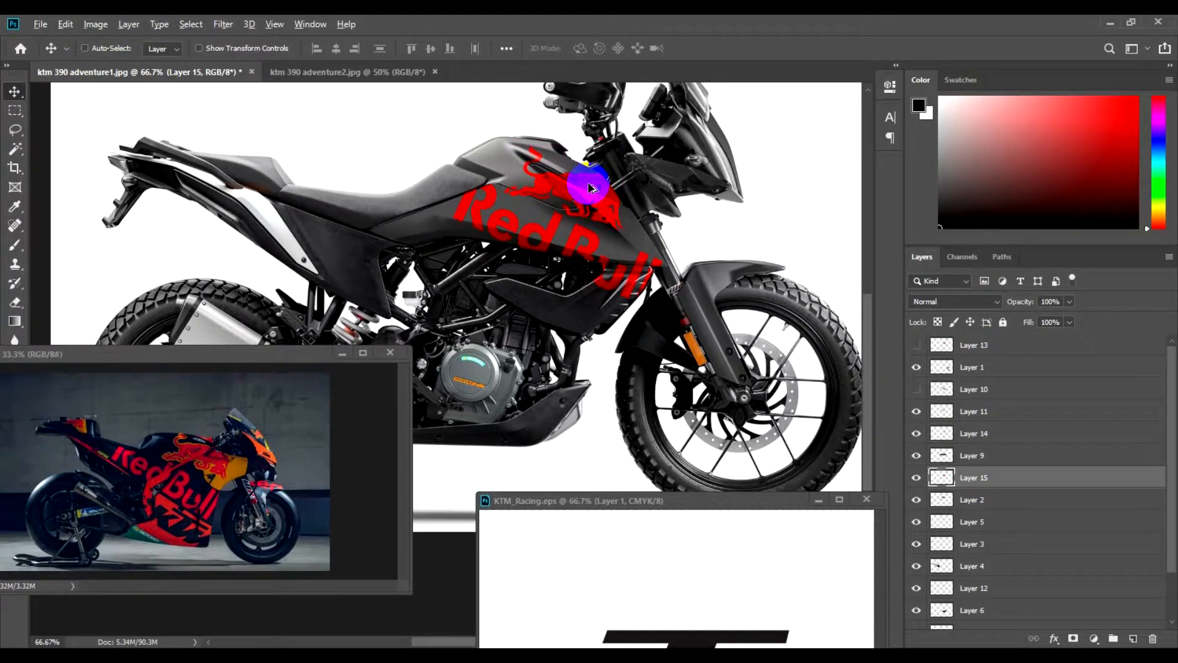
key(alt+s)
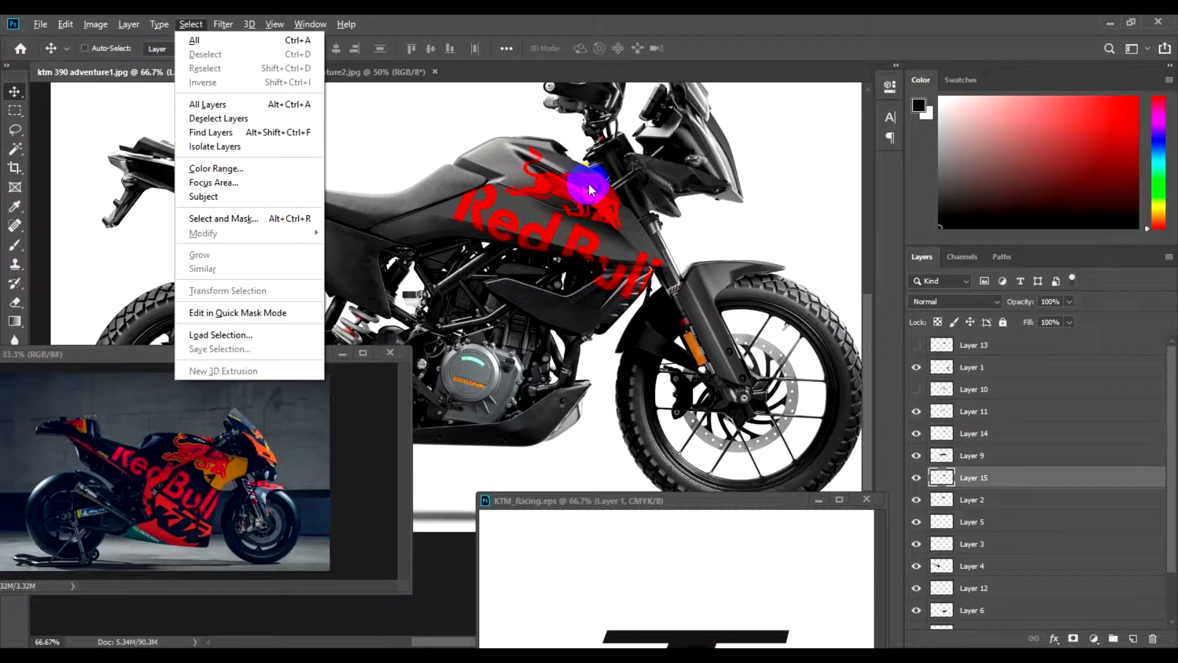
click(463, 194)
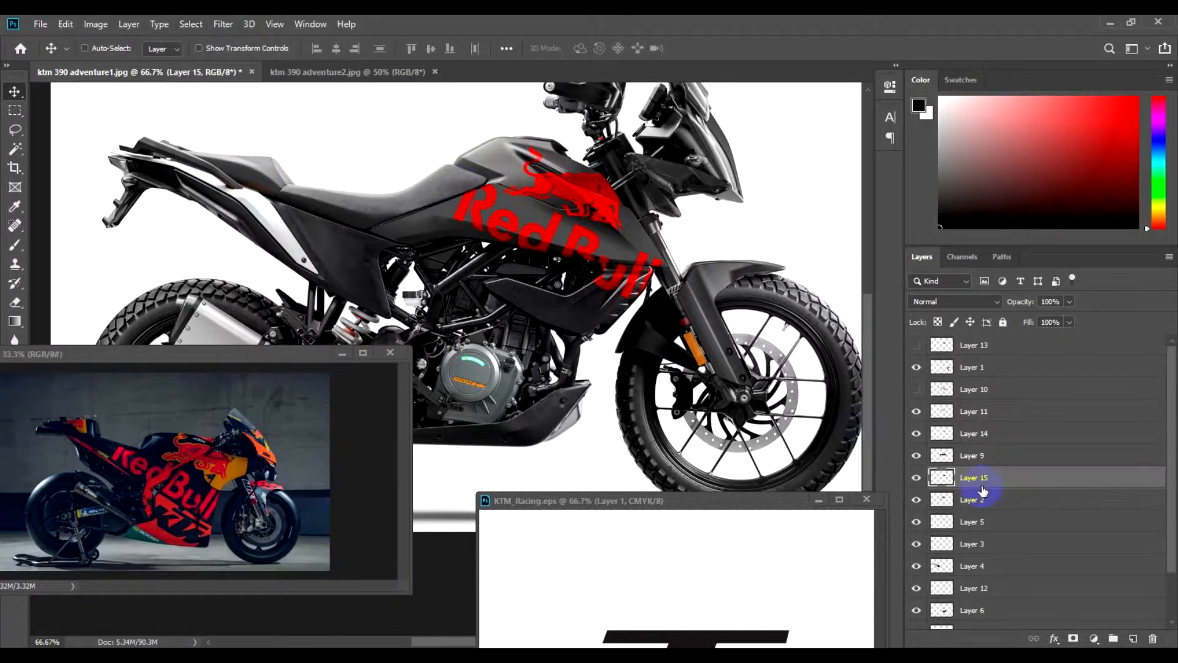
click(915, 478)
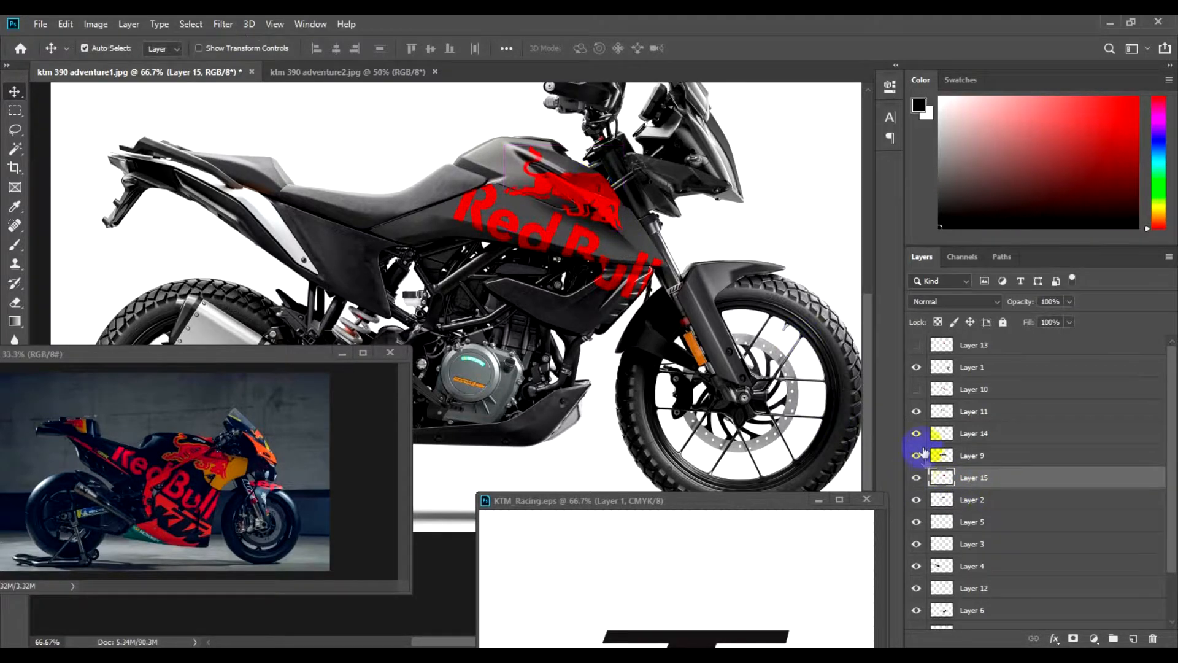
- Expand the outline of Layer 15's bull piece by 5 pixels and copy that area of Layer 2 to a new layer
ctrl+click(941, 478)
key(alt+s)
key(m)
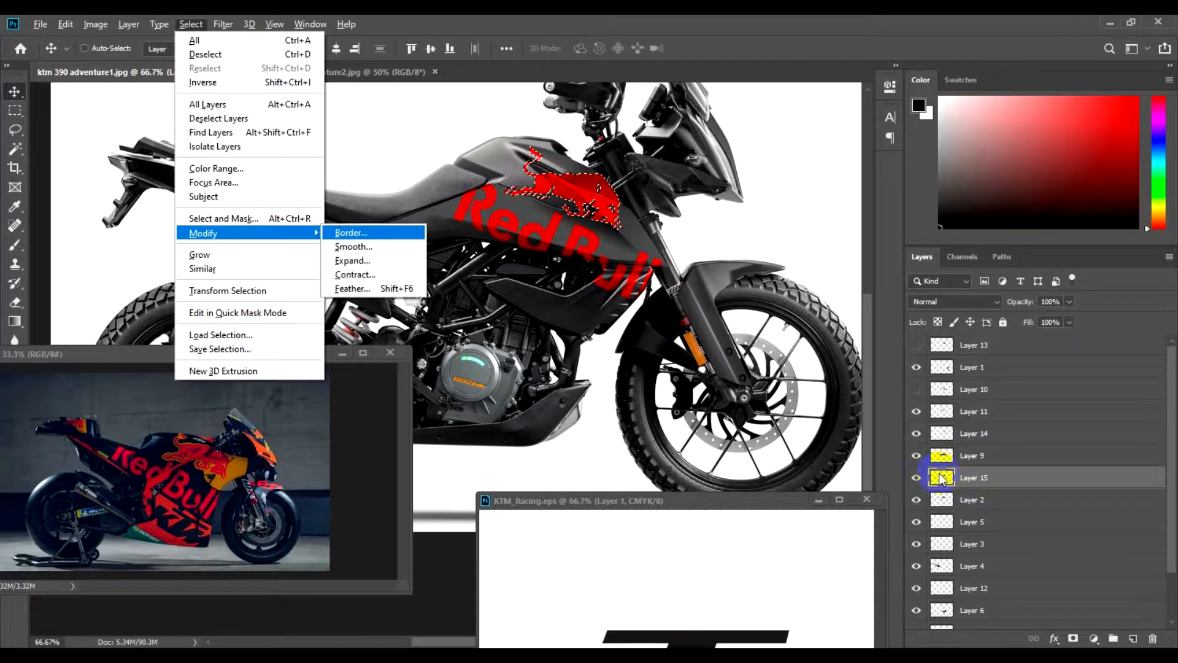
key(e)
drag(610, 187, 590, 265)
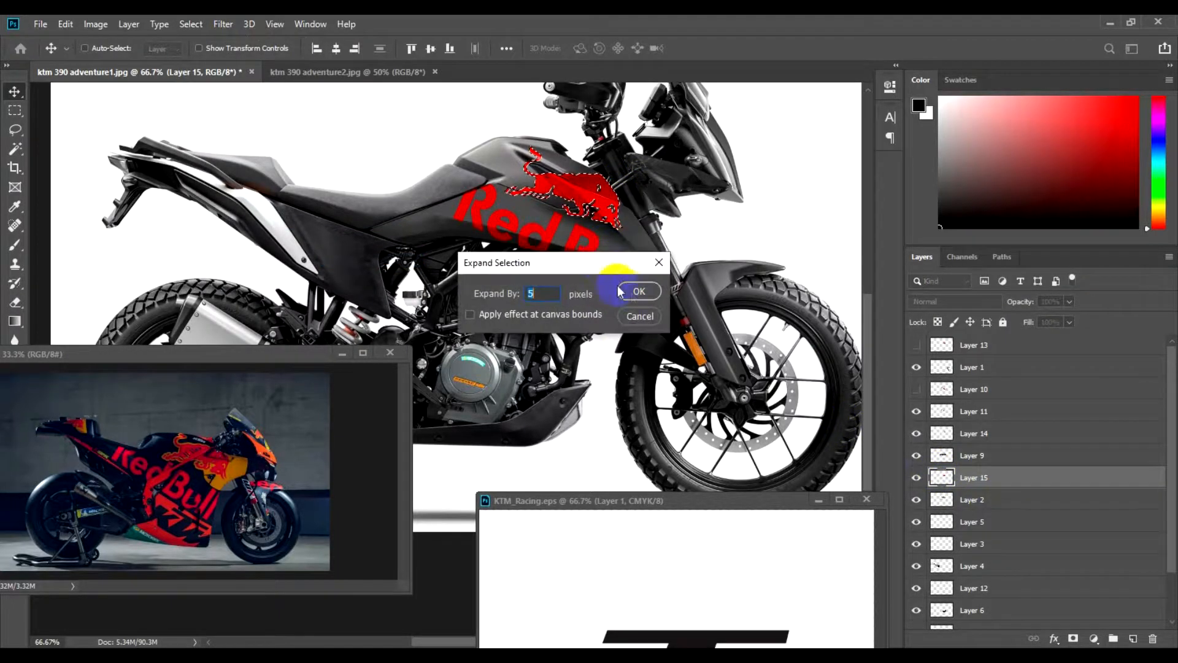
click(637, 292)
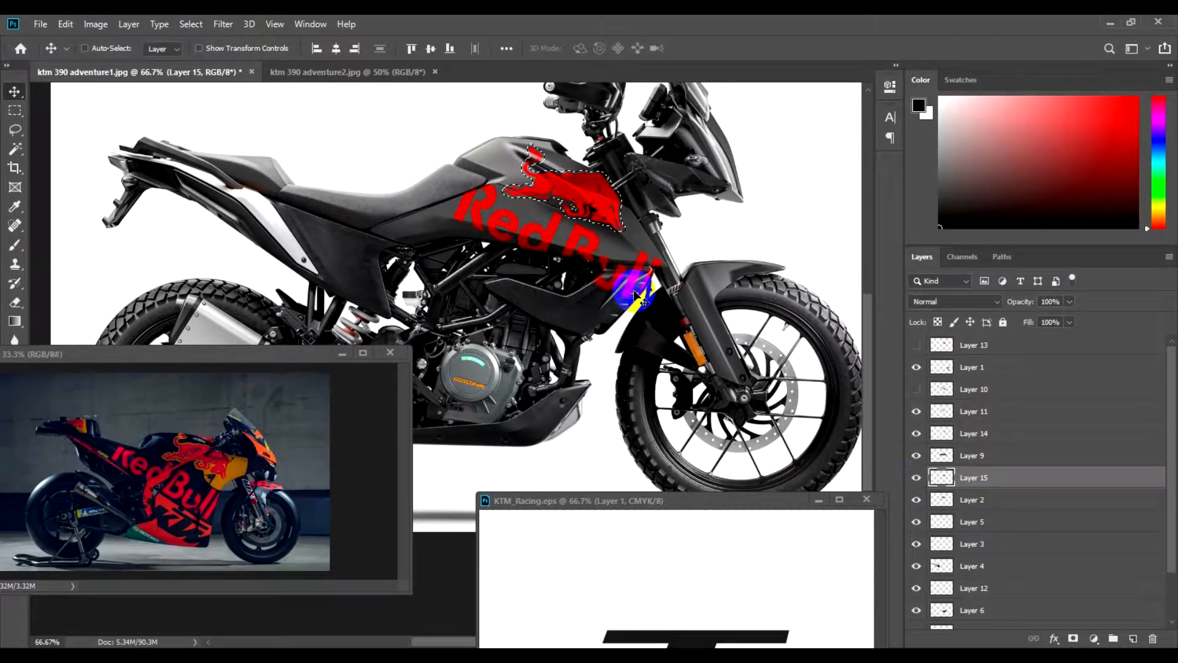
ctrl+click(509, 165)
key(ctrl+j)
ctrl+click(595, 284)
- Move and narrow the RC16 reference window and set the foreground color to the orange of that bike's front panel
drag(124, 358, 289, 341)
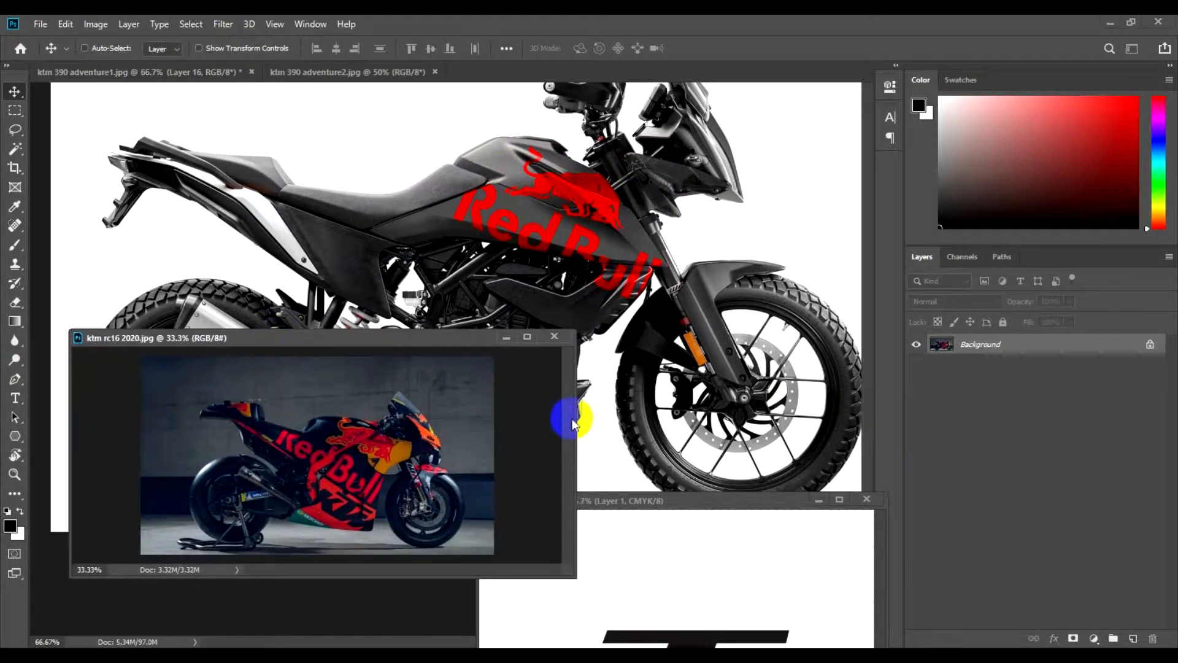
drag(575, 415, 359, 415)
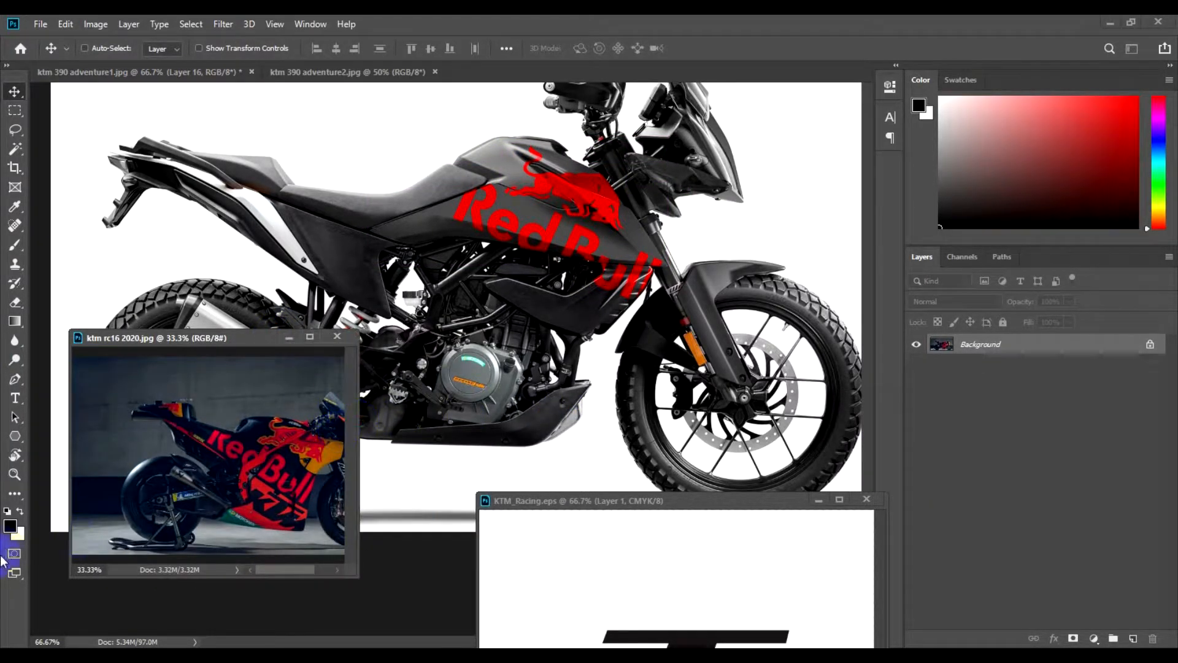
click(13, 527)
drag(336, 353, 444, 352)
click(332, 457)
drag(529, 410, 572, 379)
key(Return)
- Colorize the expanded bull area on Layer 16 orange with hue 36, saturation +100 and lightness +31
click(643, 244)
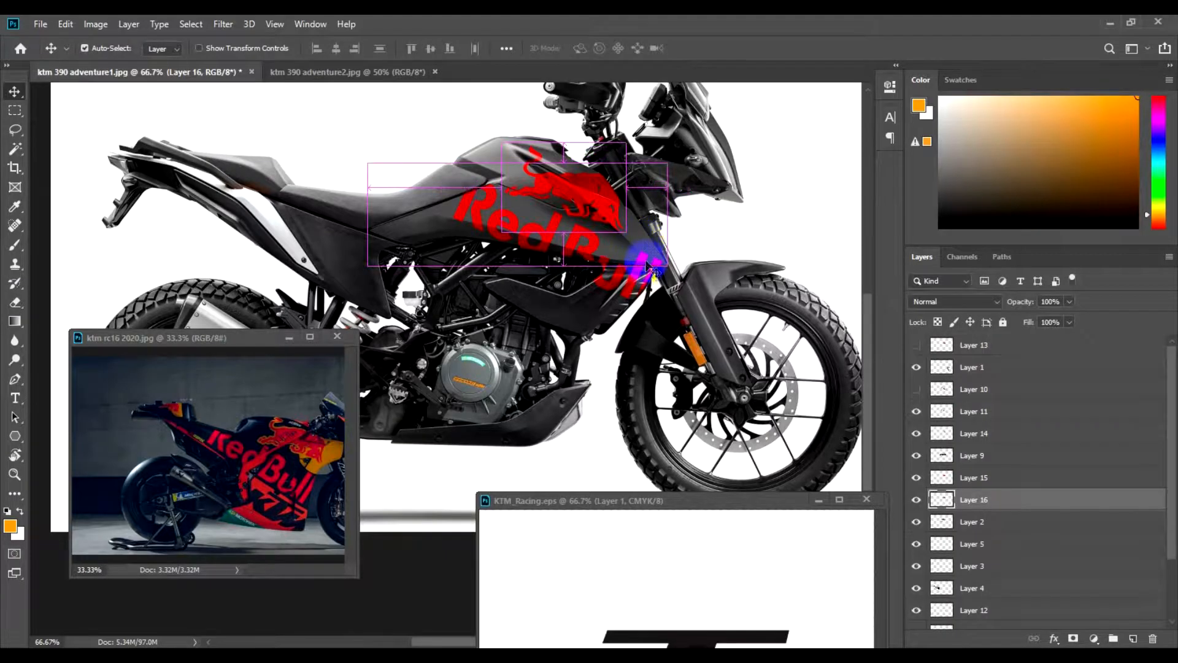
key(ctrl+u)
click(1099, 371)
drag(914, 331, 1059, 333)
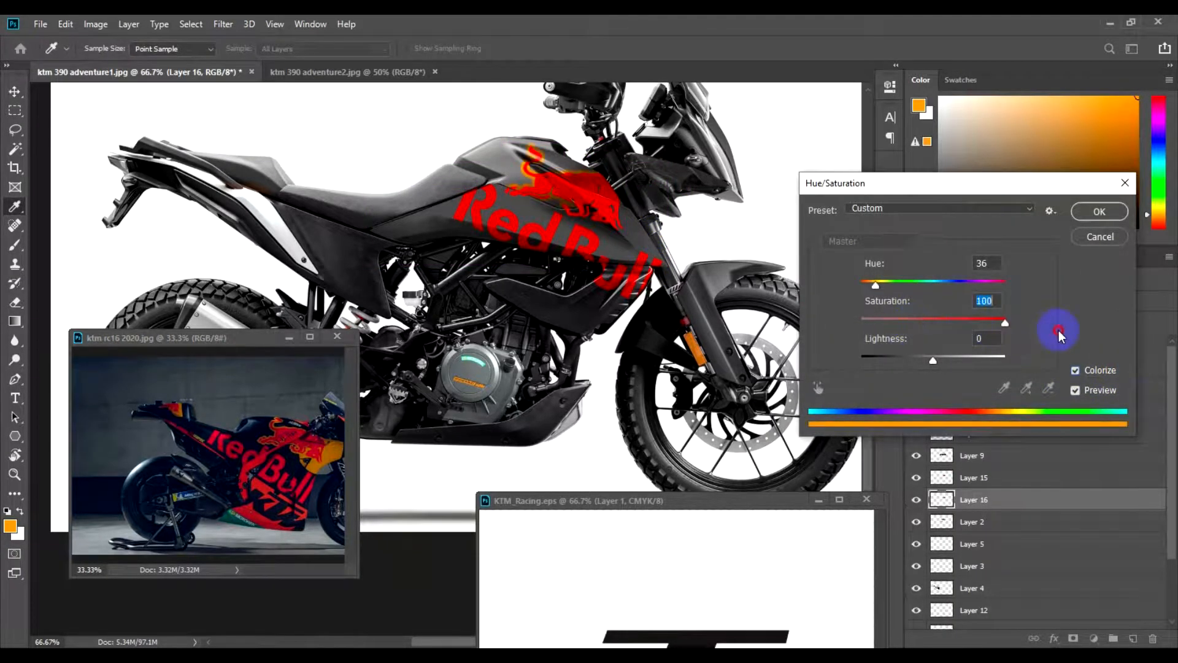
drag(943, 359, 954, 366)
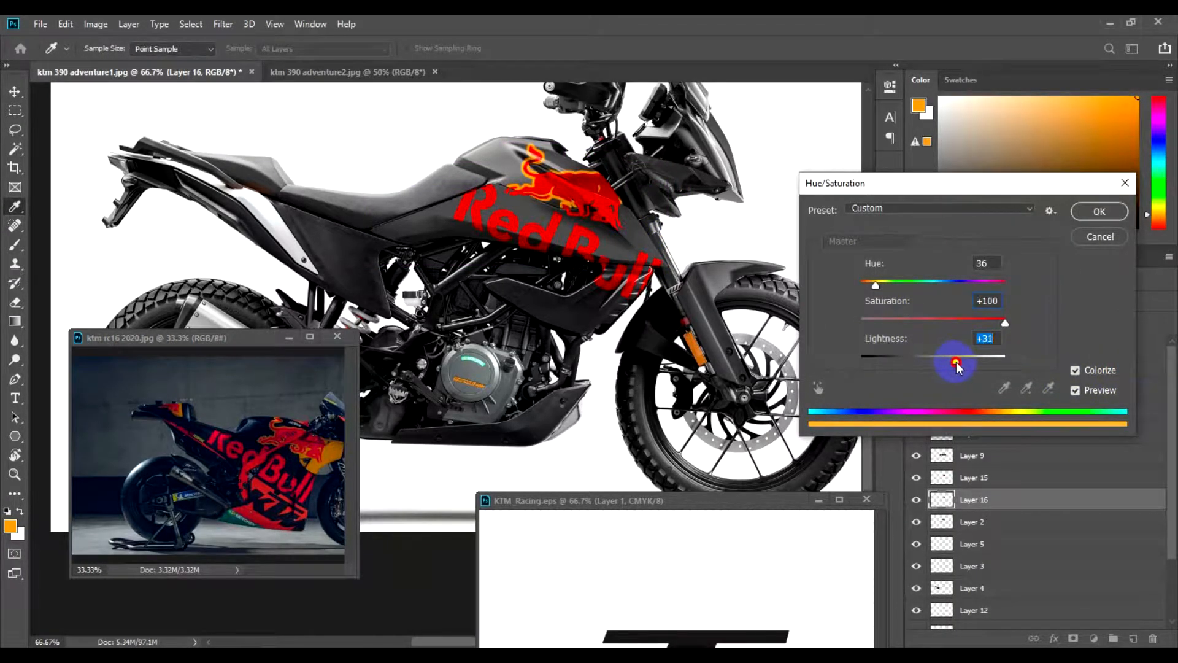
key(Return)
key(v)
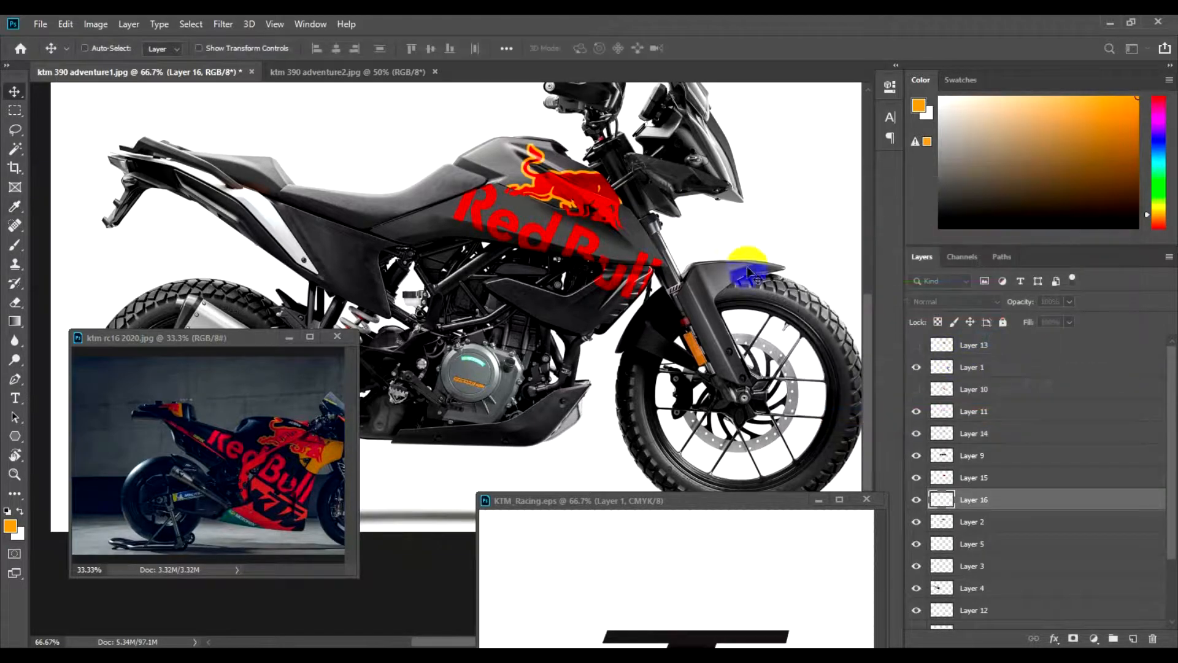
- Expand the outline of Layer 14's bull piece by 5 pixels and copy that area of Layer 9 to a new layer
click(939, 432)
ctrl+click(938, 432)
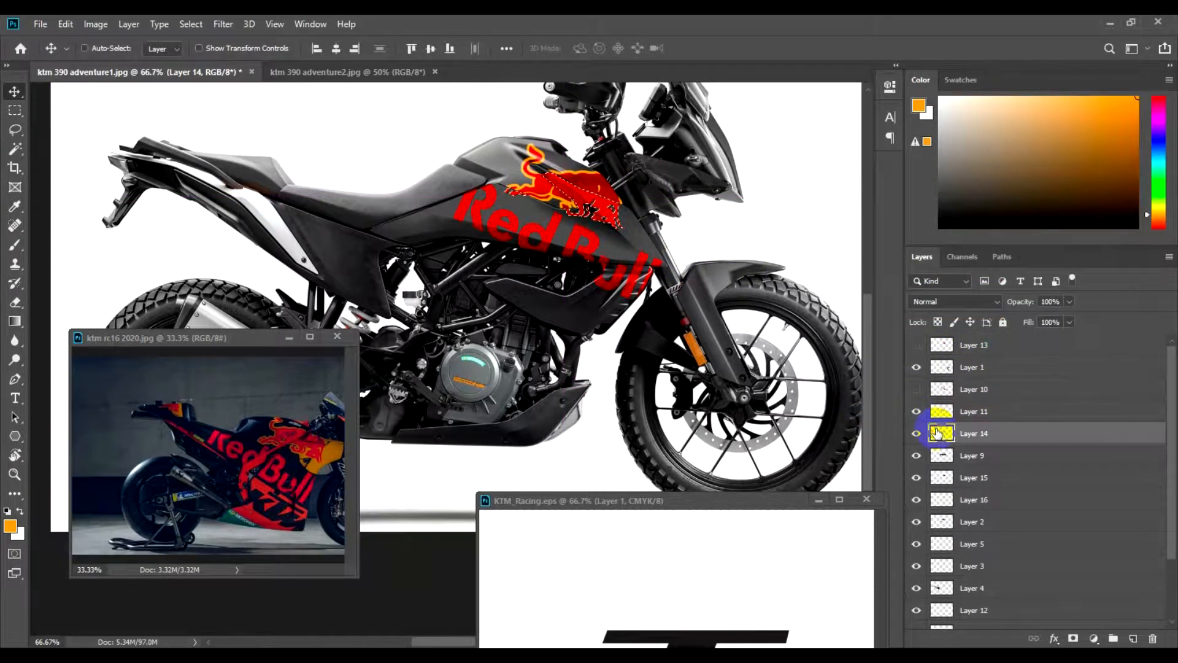
key(alt+s)
key(m)
key(e)
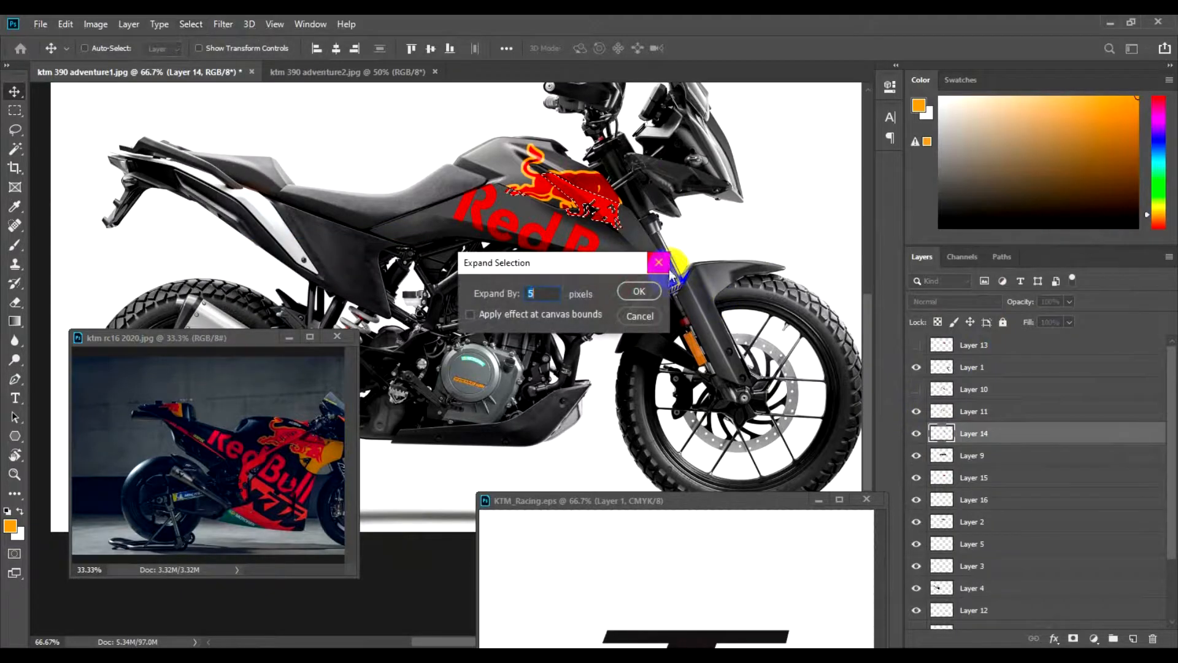
click(647, 296)
click(632, 223)
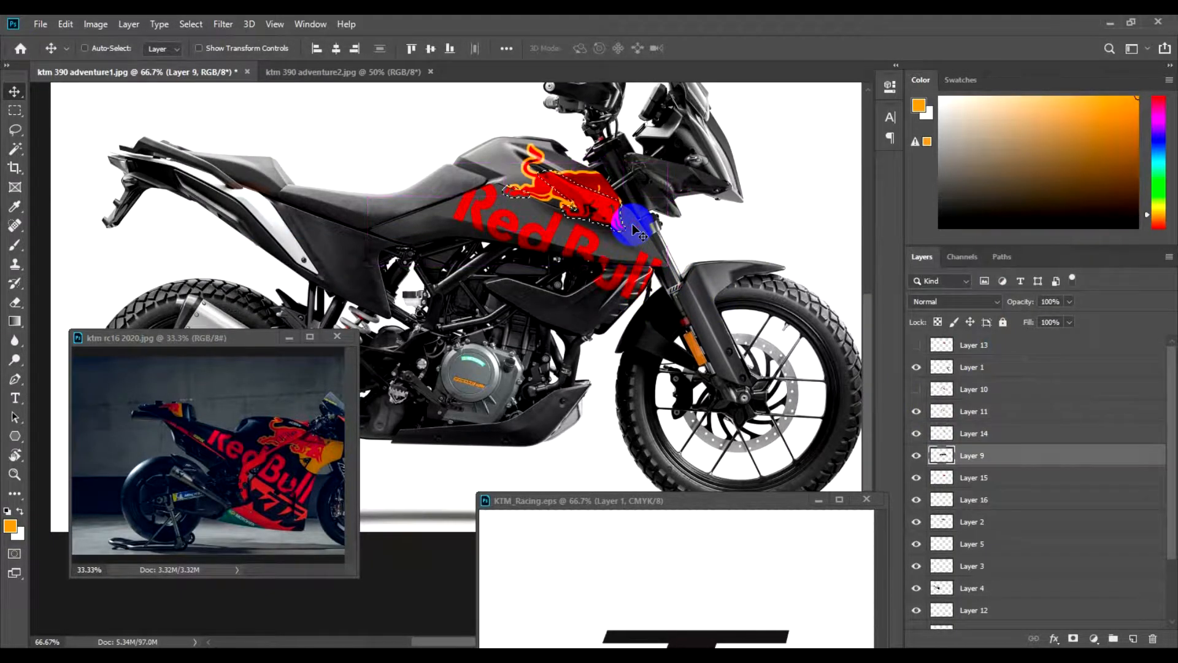
key(ctrl+j)
- Colorize the expanded bull area copied from the tank panel orange at full saturation and with raised lightness
key(ctrl+u)
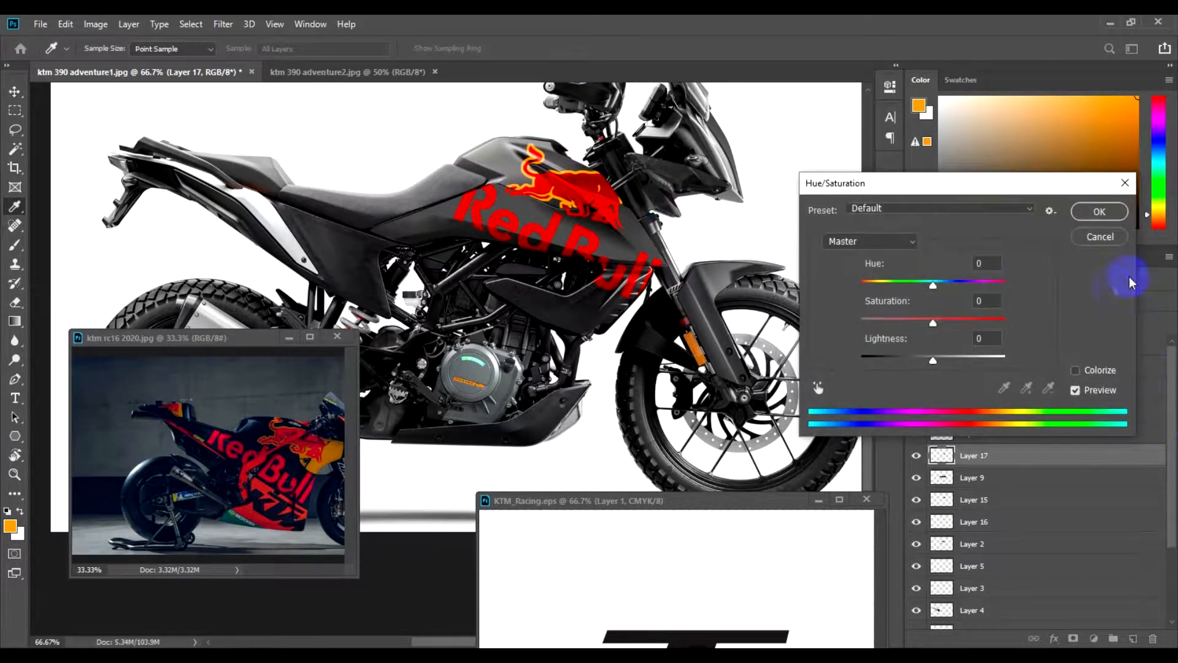
click(1096, 374)
drag(905, 323, 1147, 325)
drag(953, 360, 963, 365)
key(Return)
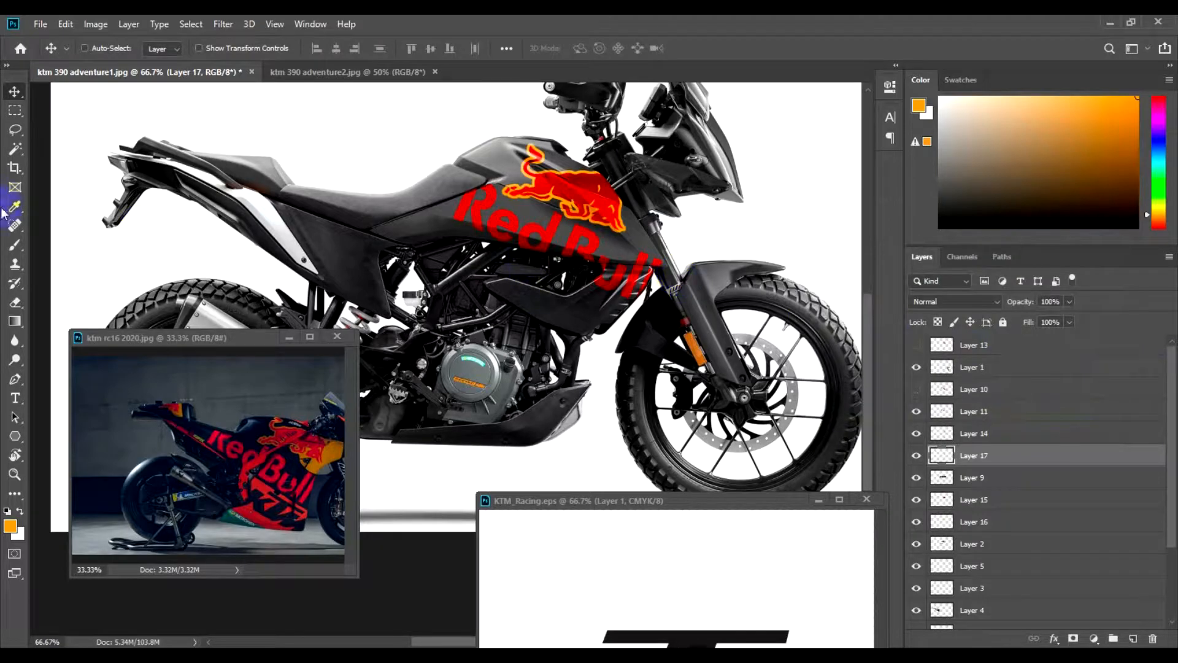
- Draw an elliptical selection around the tank panel's front end behind the bull's head and copy Layer 9's area within it to a new layer
right_click(14, 116)
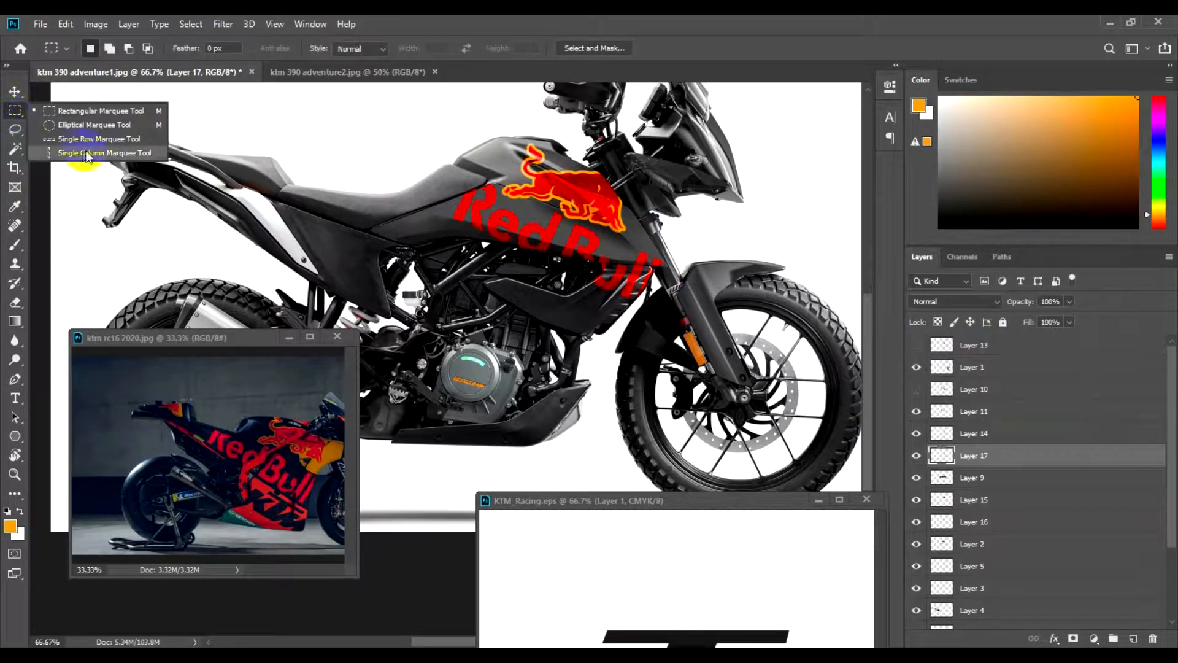
click(79, 124)
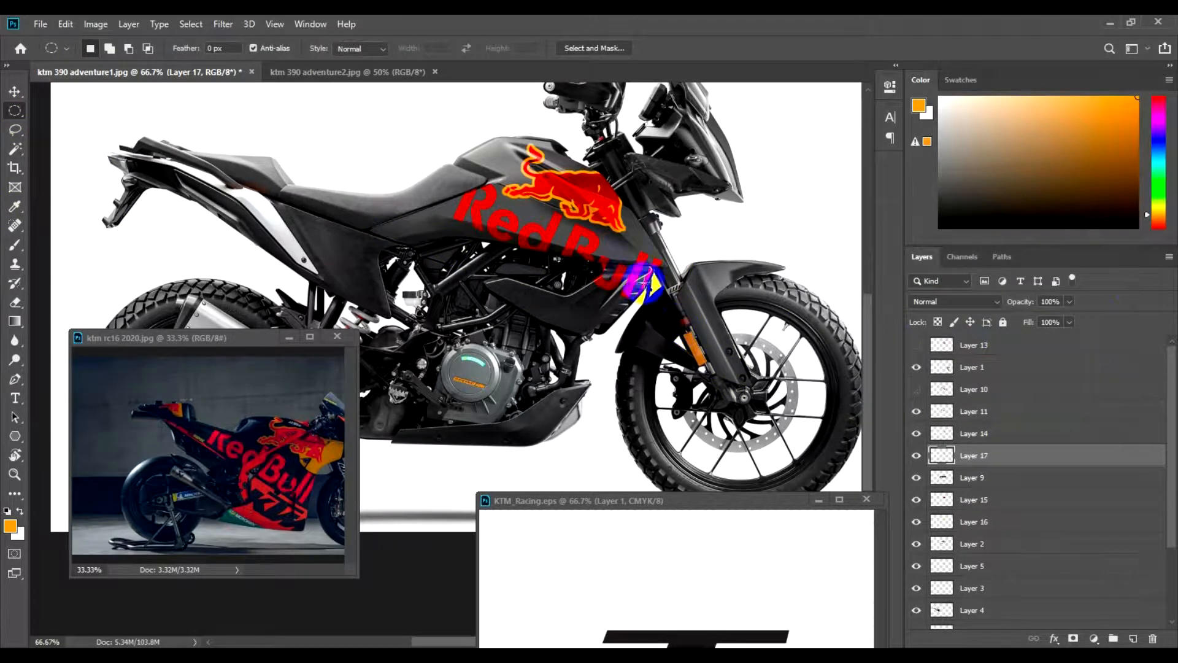
drag(598, 195, 643, 209)
key(v)
ctrl+click(655, 256)
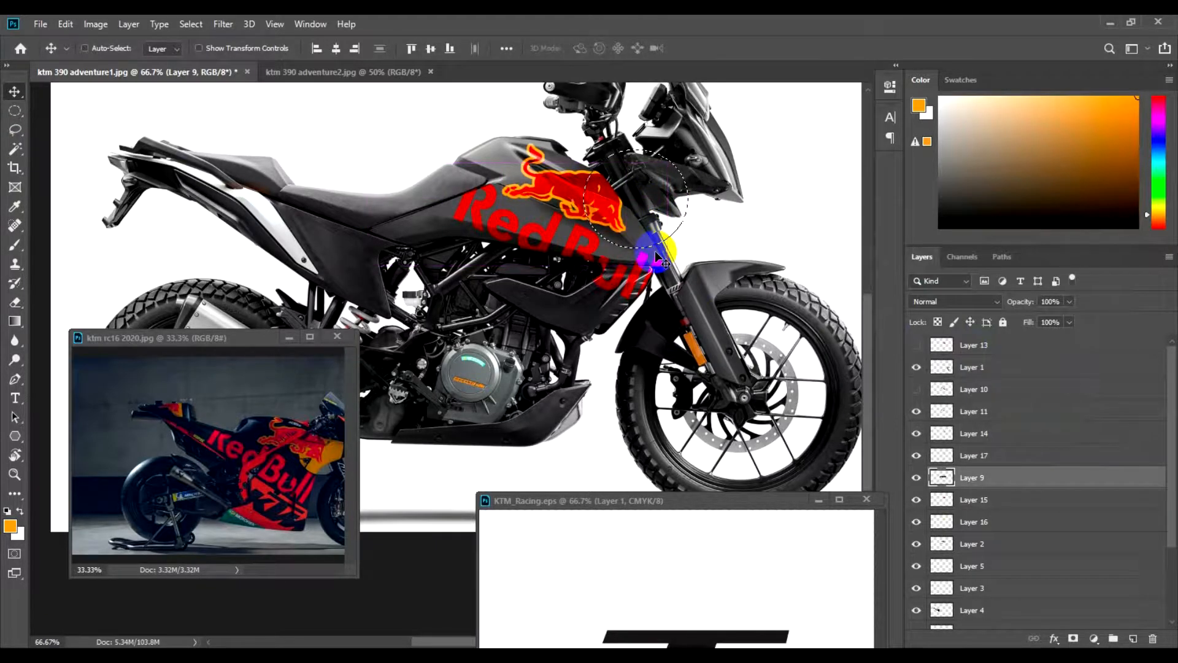
key(ctrl+j)
- Colorize the elliptical tank panel area orange with hue 36, saturation +100 and lightness +37
key(ctrl+u)
click(1075, 370)
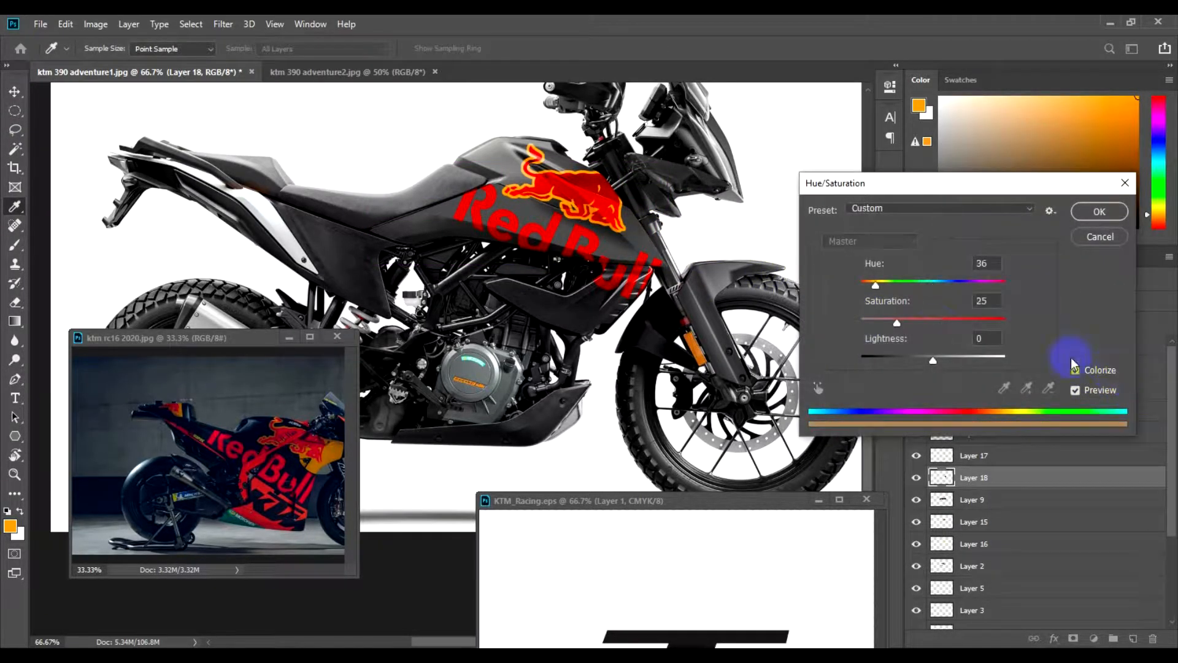
drag(898, 323, 1005, 322)
drag(939, 367, 958, 365)
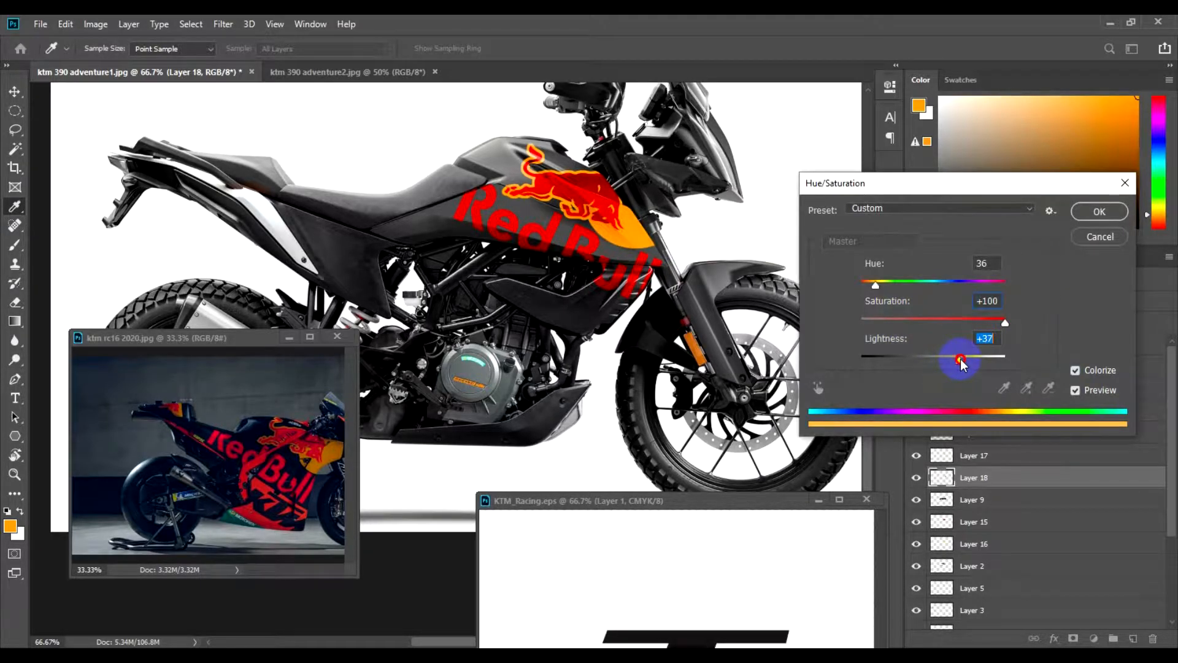
key(Return)
key(v)
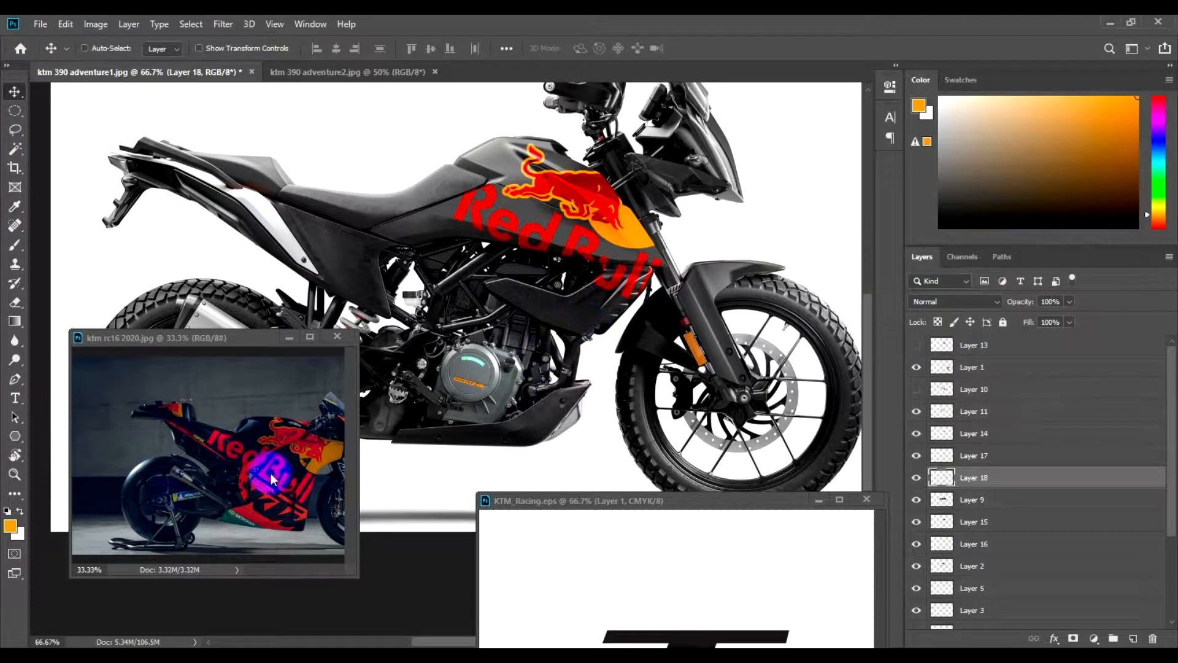
- Enlarge the RC16 reference photo to 50% and examine its side livery
click(160, 482)
key(z)
click(223, 465)
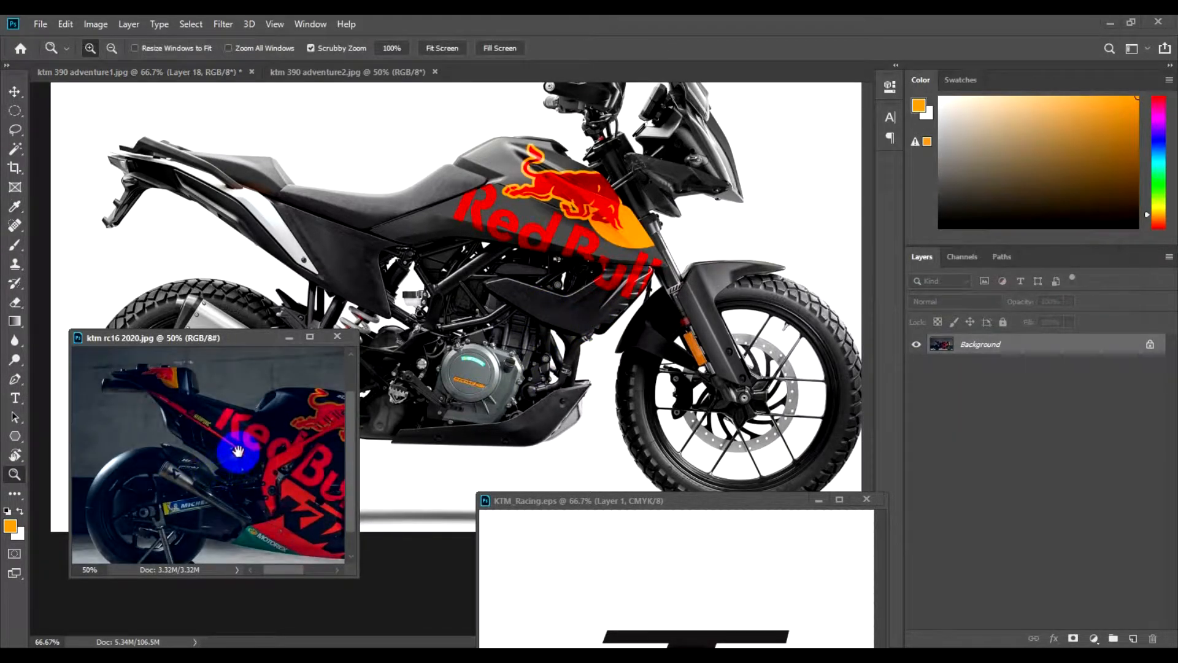
key(p)
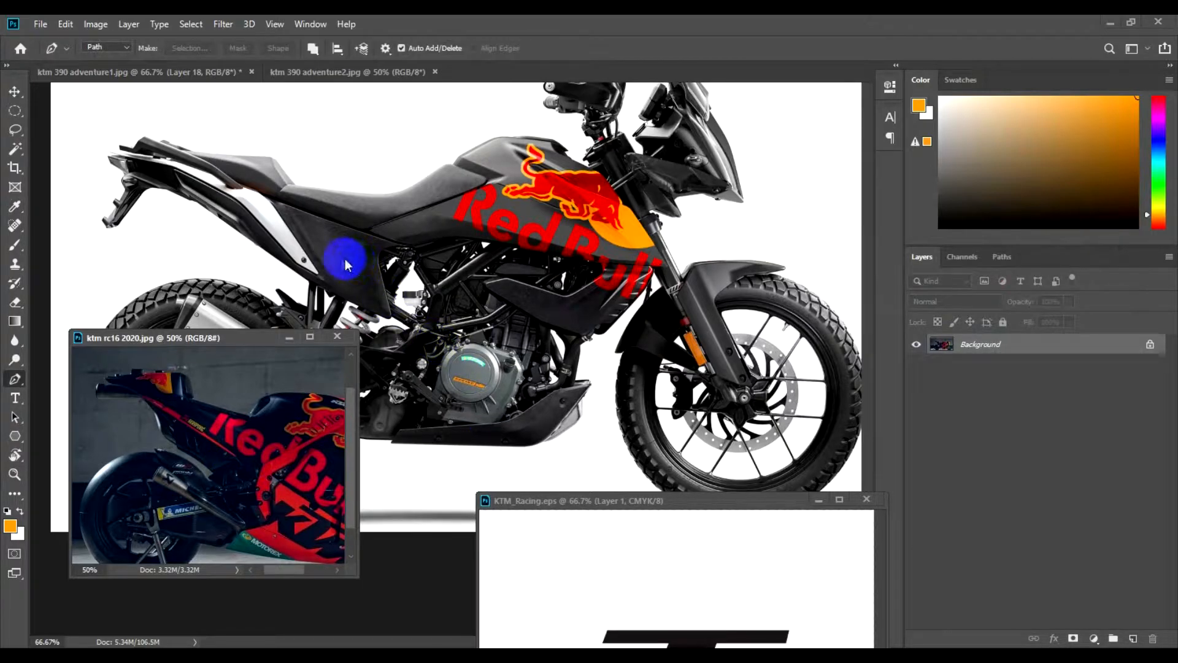
- Duplicate the layer of the orange elliptical tank area and try to colorize the copy
key(v)
click(272, 214)
key(ctrl+j)
key(ctrl+u)
click(1076, 370)
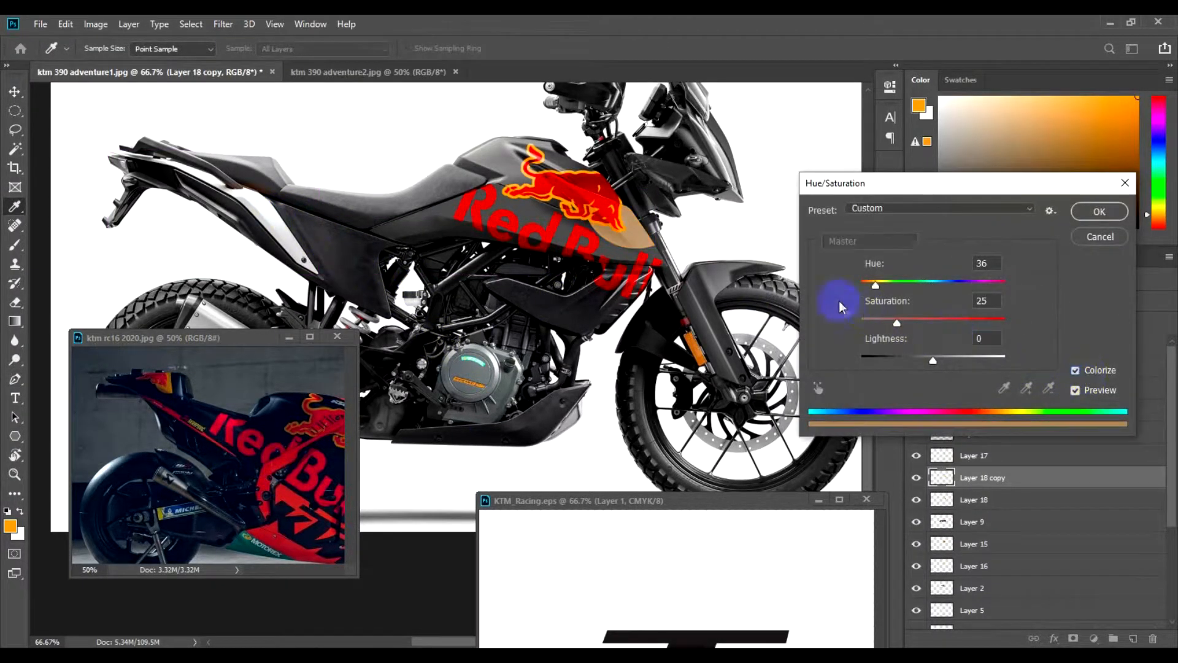
click(1105, 238)
- Colorize the white rear trim on Layer 3 dark grey with saturation 0 and lightness -34
ctrl+click(279, 220)
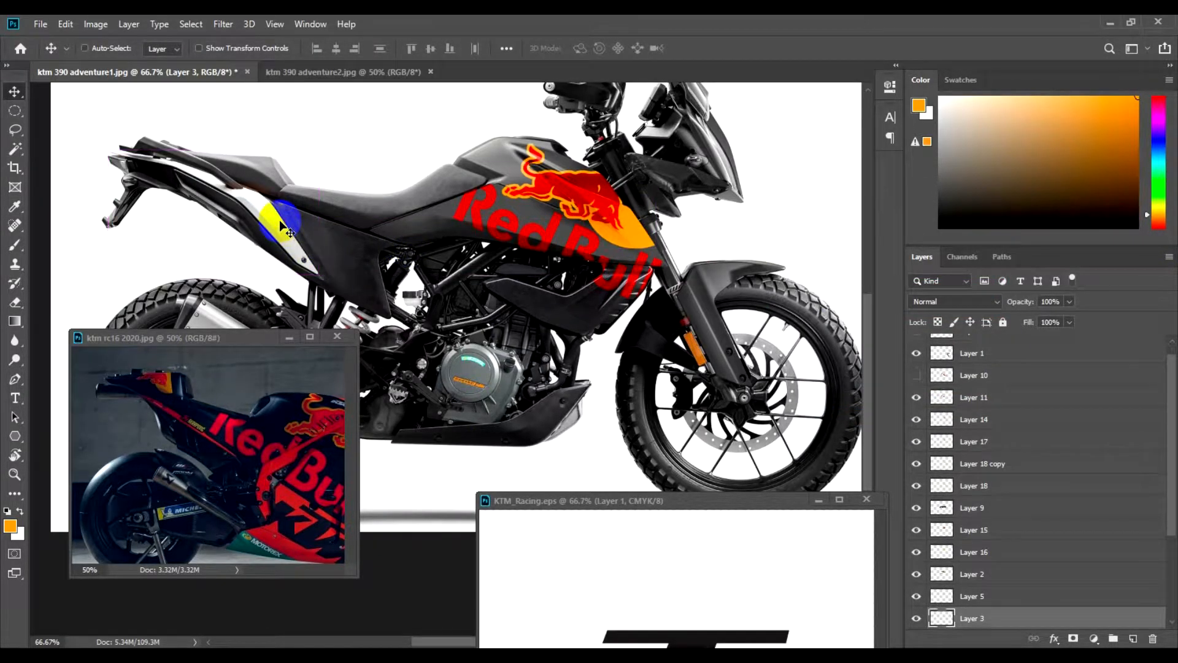
key(ctrl+u)
click(1076, 371)
drag(897, 323, 862, 322)
drag(943, 367, 909, 362)
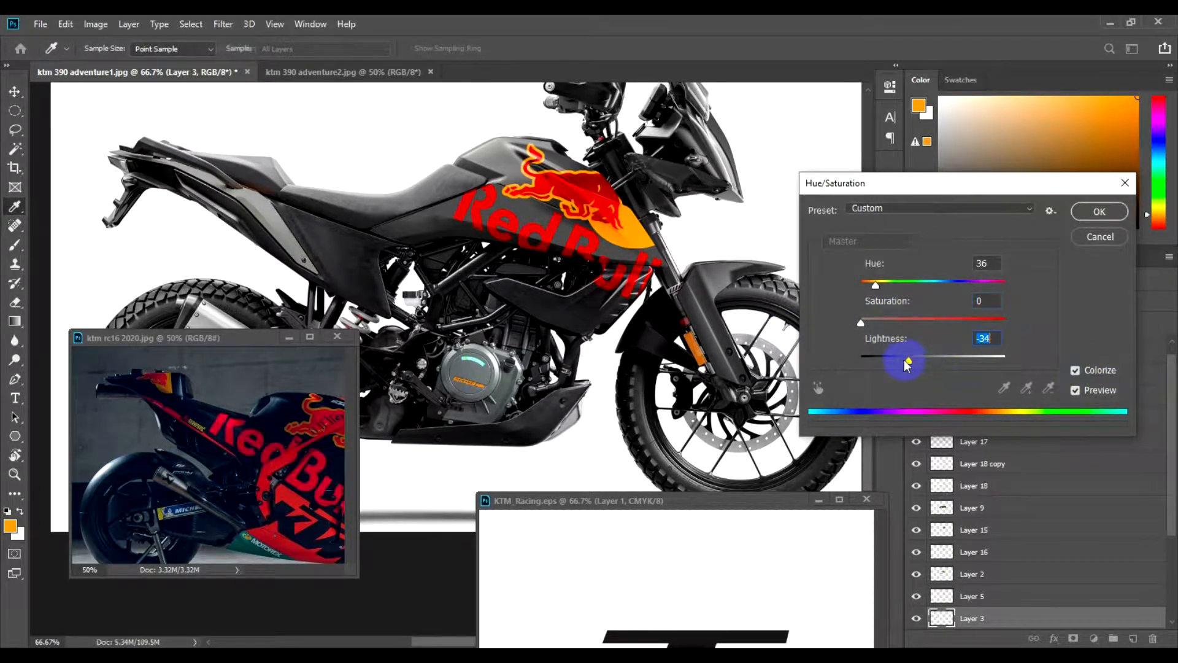
key(Return)
- Darken the rear trim with Brightness/Contrast, setting brightness to -58 and contrast to 100
key(alt+i)
key(j)
key(b)
click(854, 365)
drag(793, 331, 784, 331)
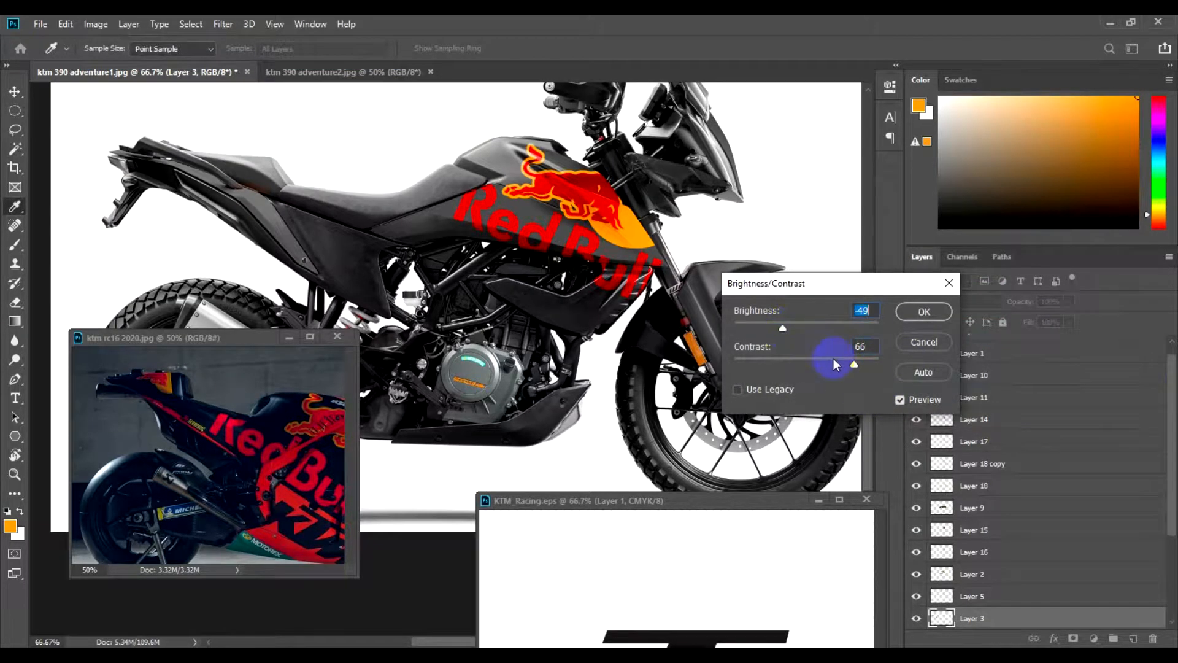
click(802, 329)
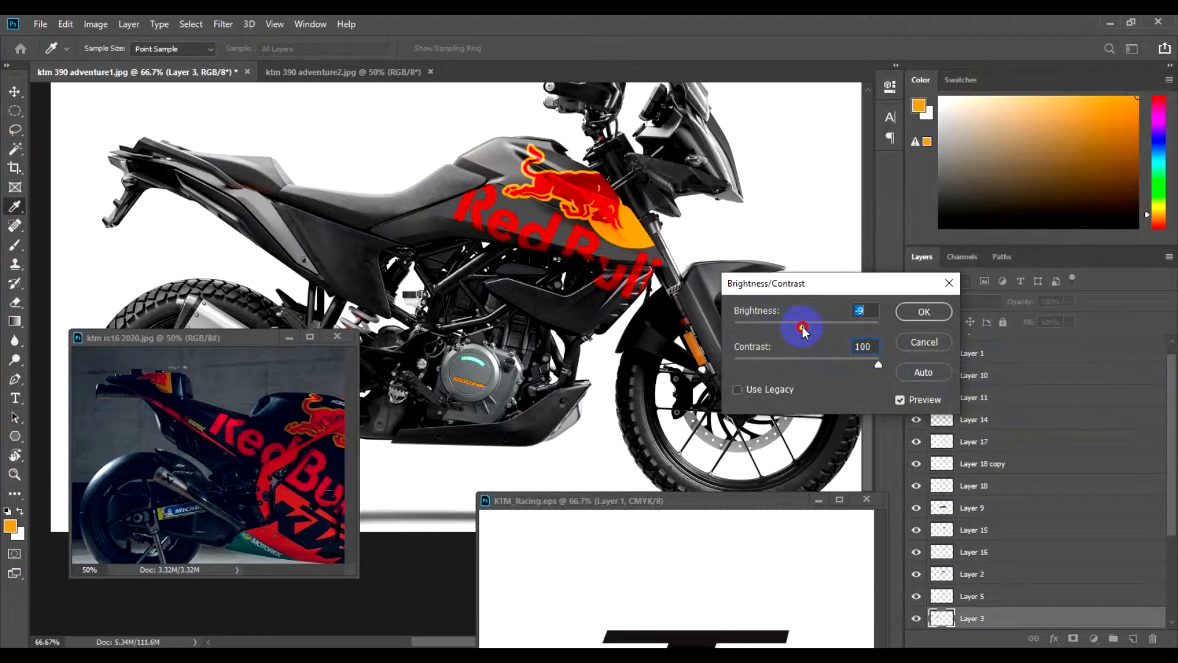
drag(800, 329, 779, 325)
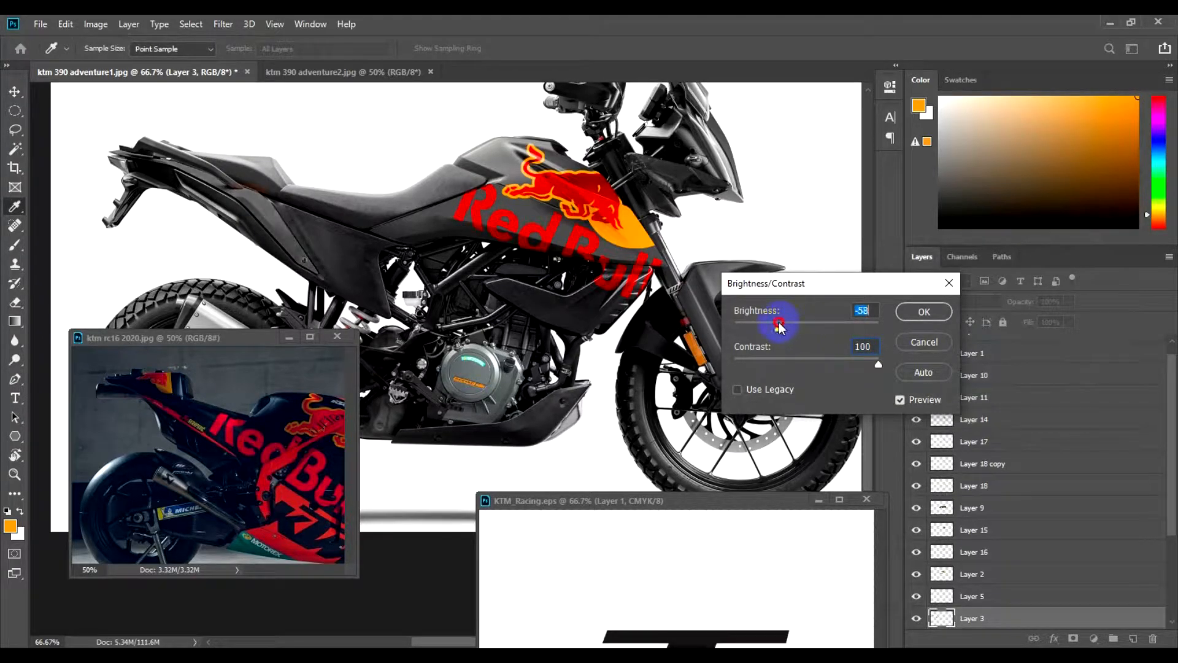
key(Return)
- Apply a second Brightness/Contrast adjustment to the rear trim
key(alt+i)
key(a)
key(c)
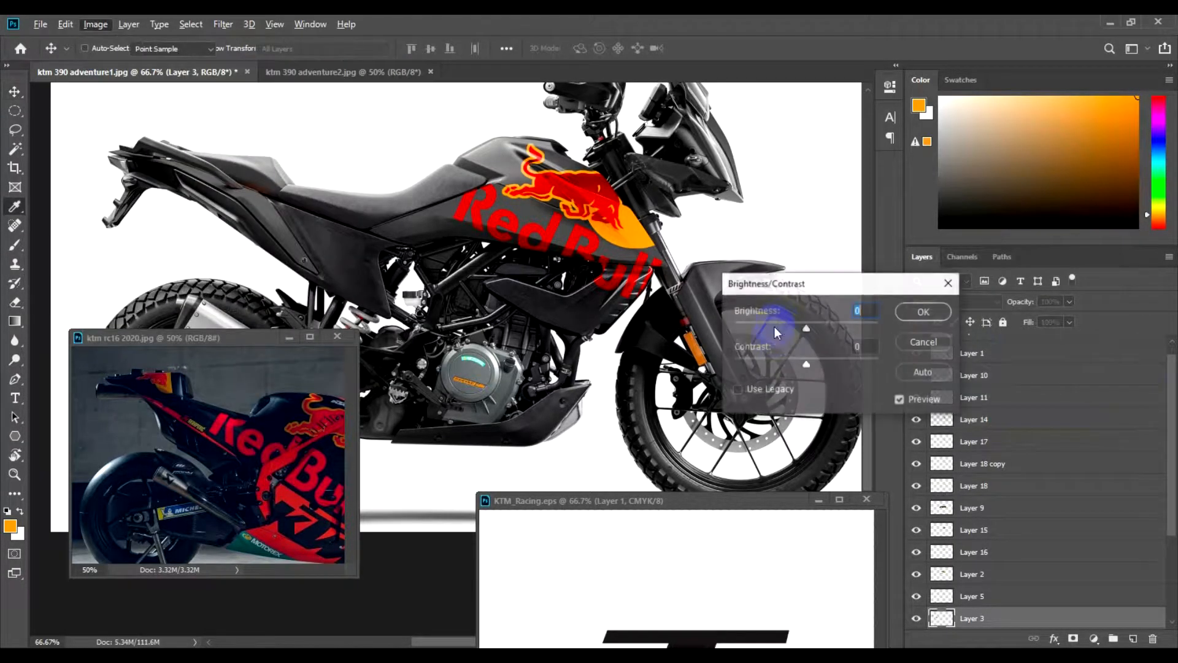
click(900, 312)
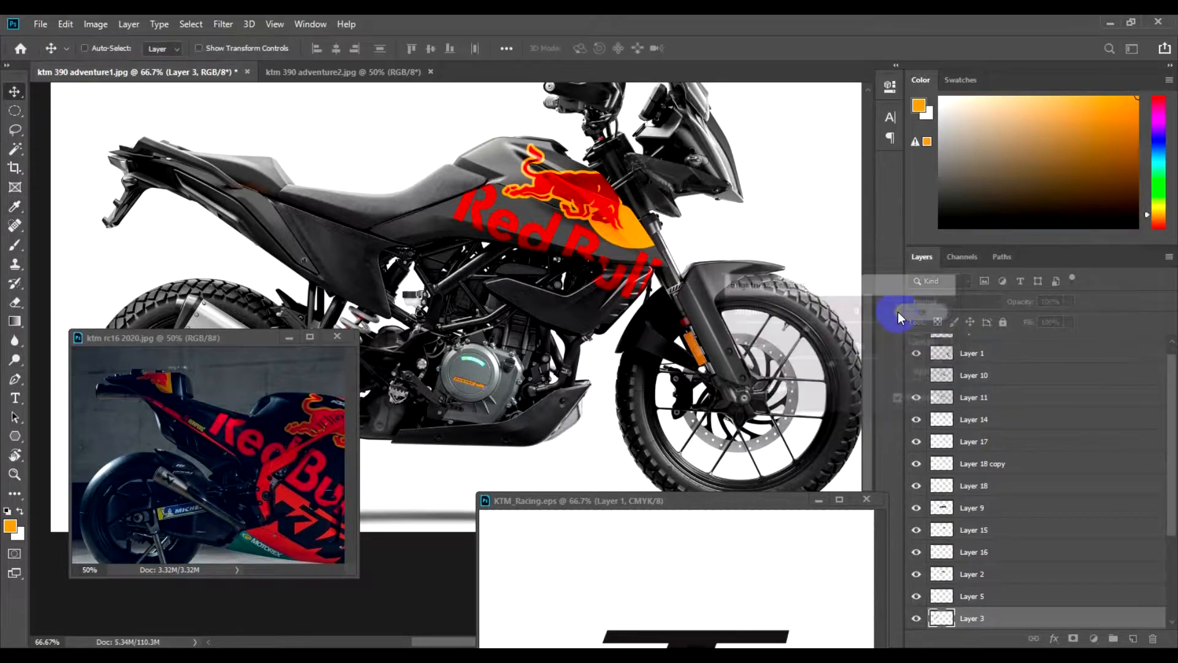
key(v)
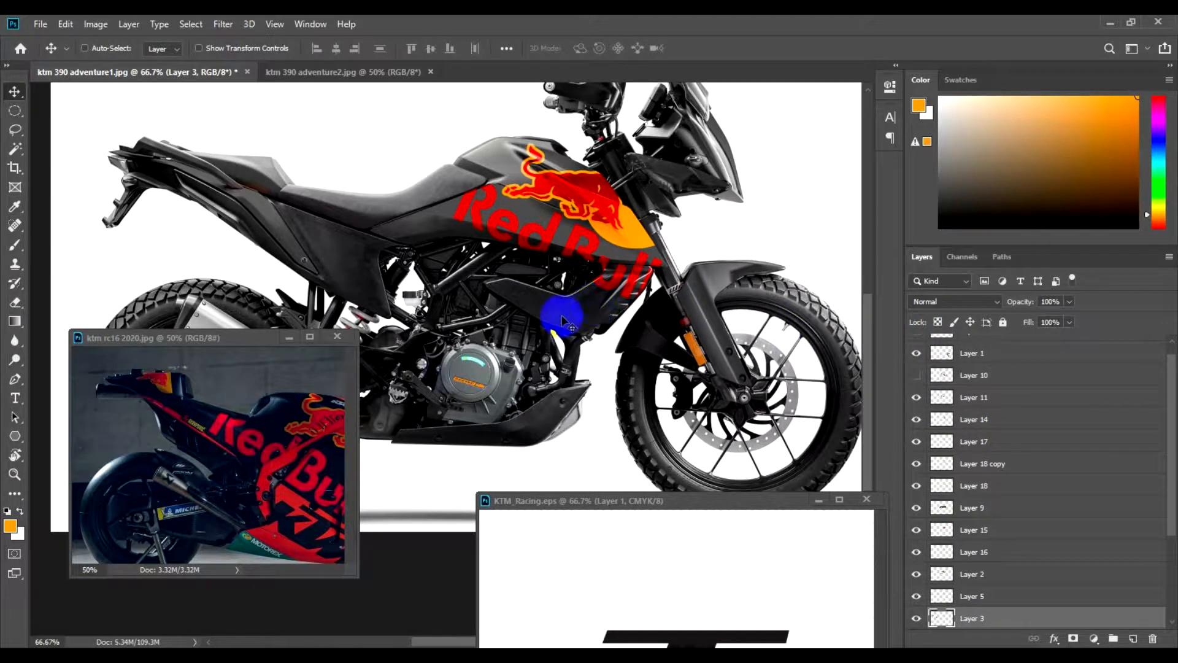
- Widen the RC16 reference window and draw a closed Pen path slanting from the seat base across the tank's rear end and lower side panel
click(348, 447)
drag(357, 441, 423, 441)
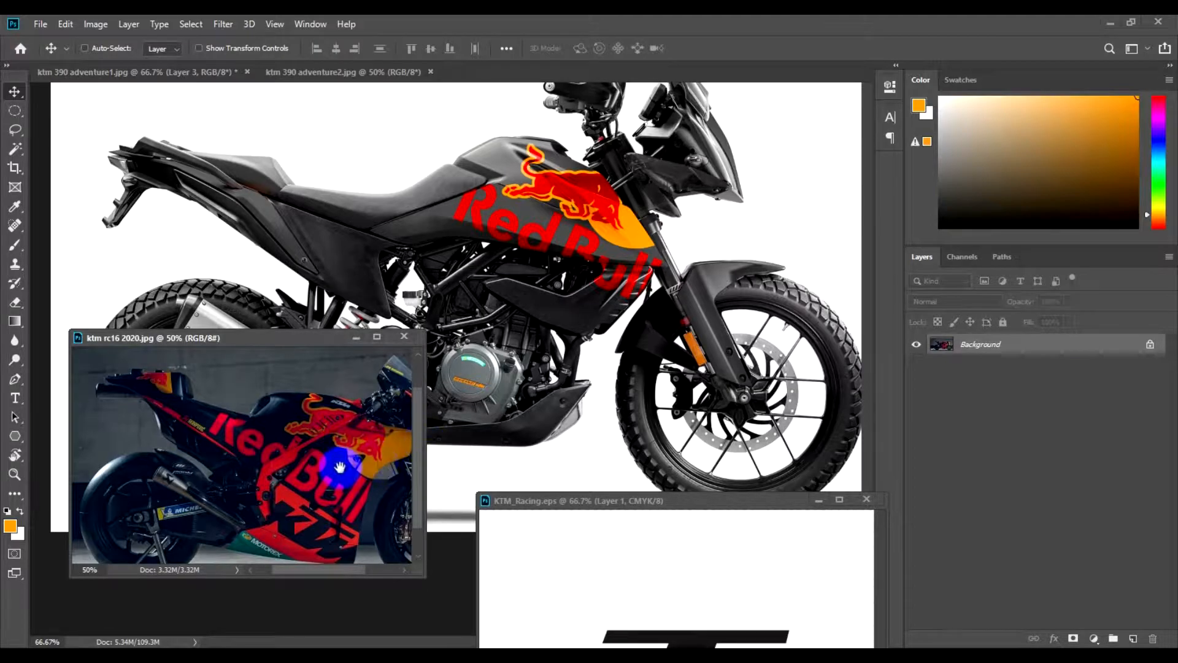
key(p)
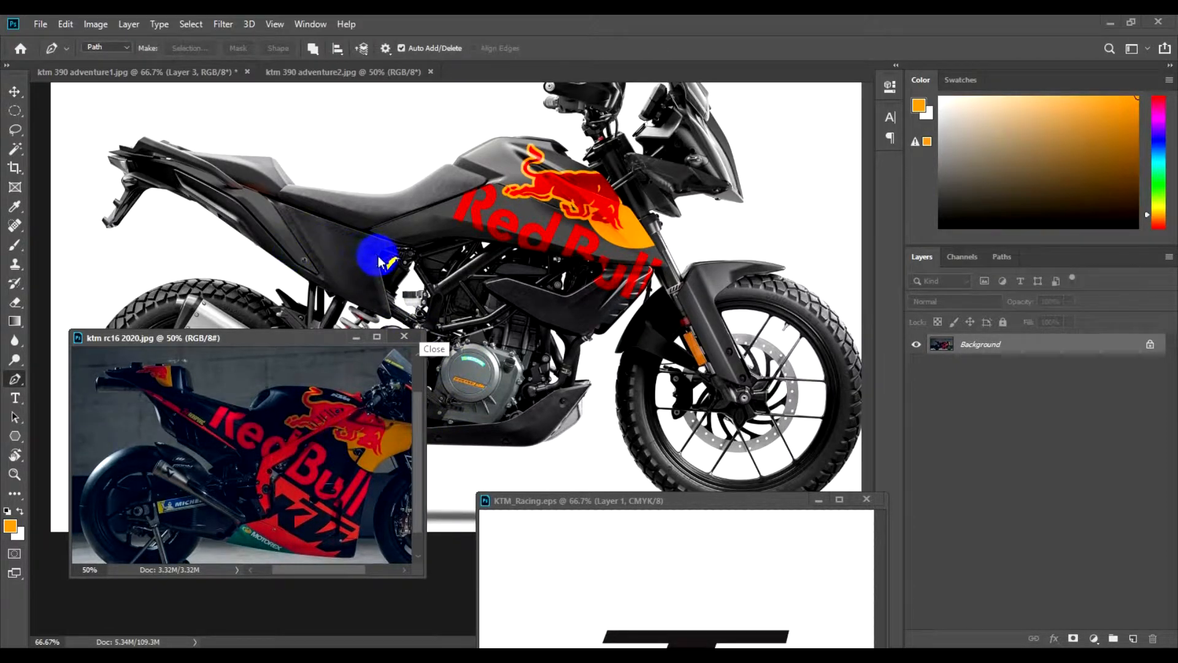
click(650, 321)
click(655, 315)
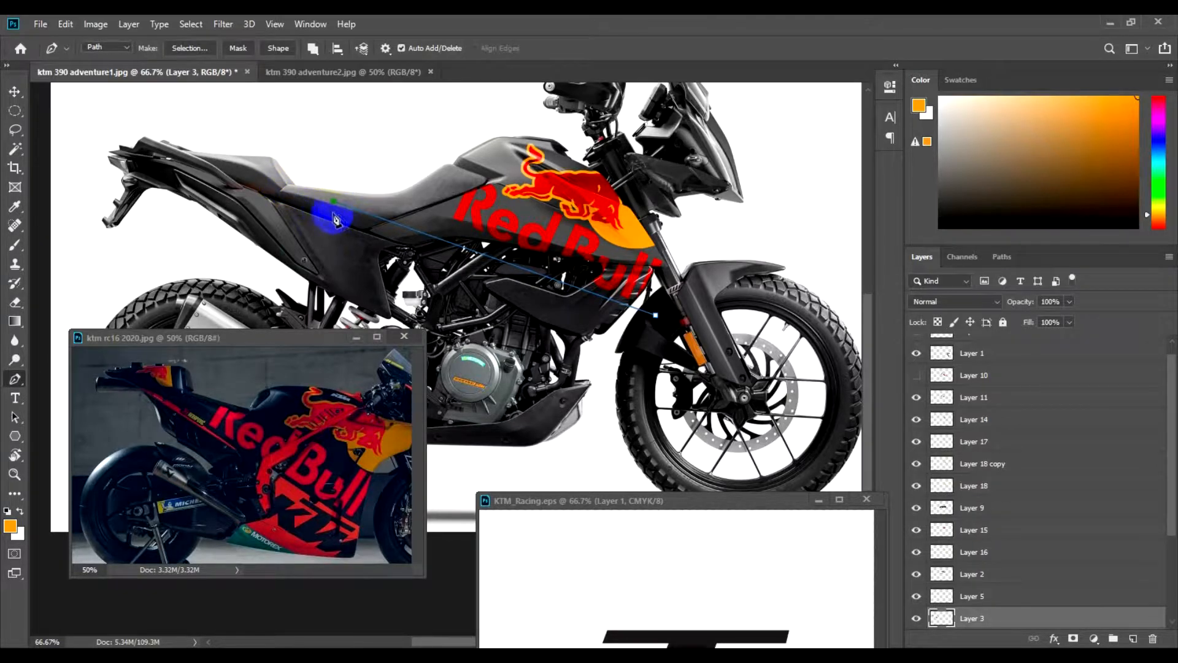
click(299, 198)
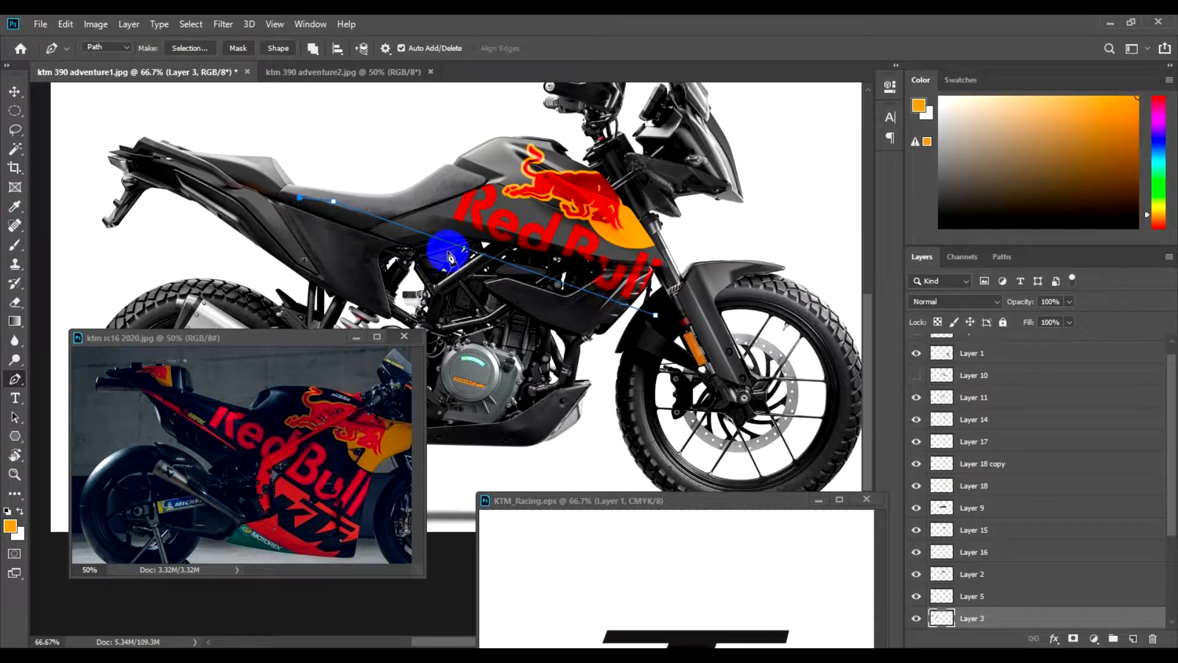
click(460, 255)
drag(478, 298, 608, 373)
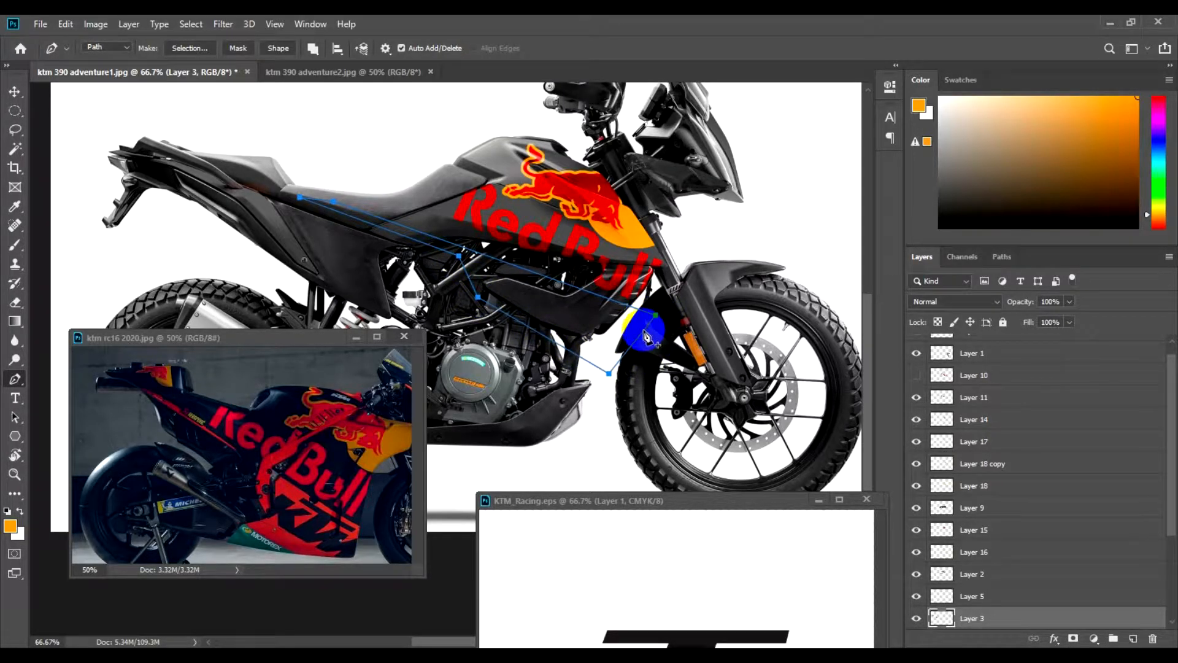
- Make a selection from the path and copy the enclosed rear strip of the tank panel to a new layer
right_click(692, 313)
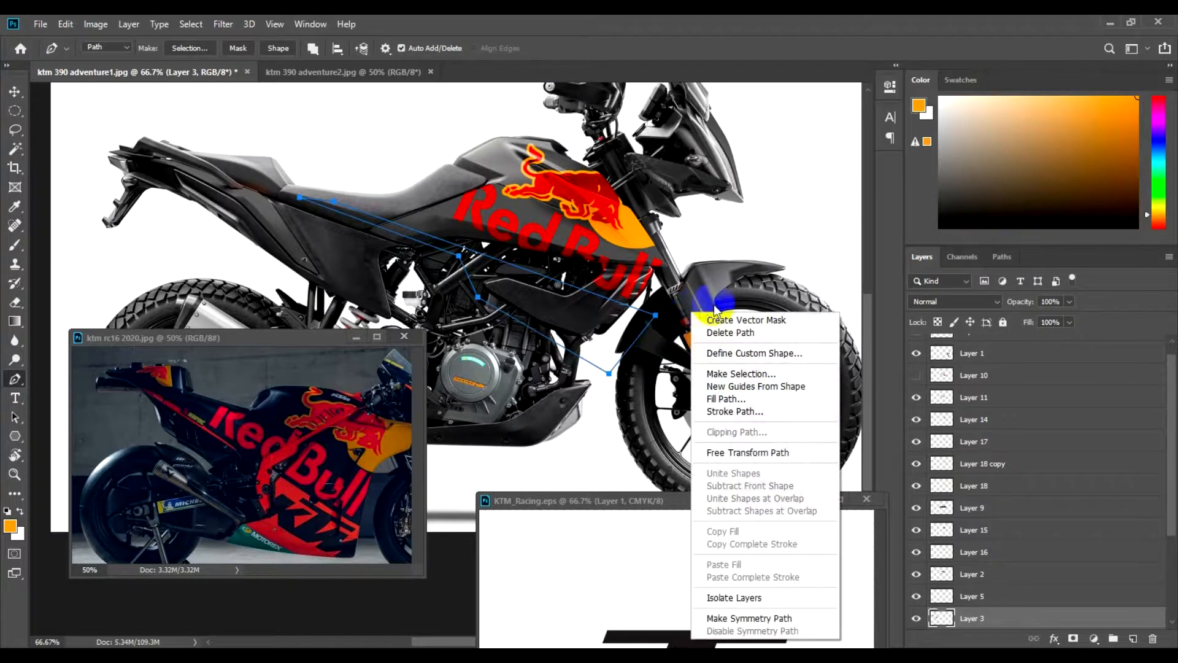
click(740, 372)
key(Return)
key(v)
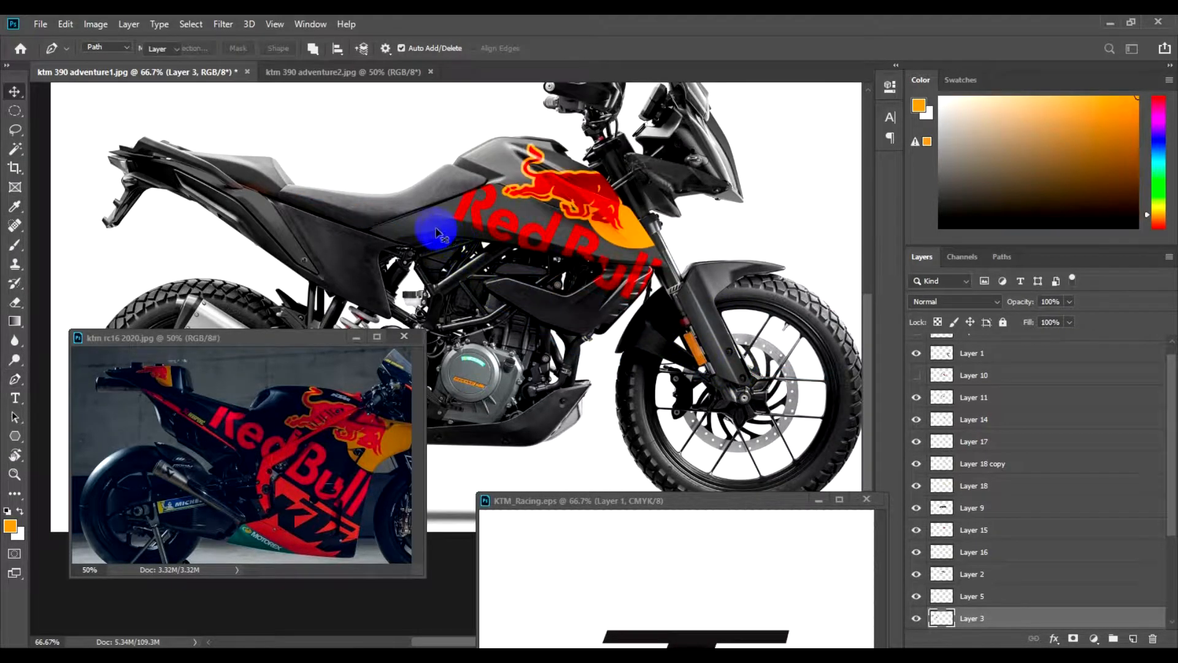
ctrl+click(435, 226)
key(ctrl+j)
key(ctrl+u)
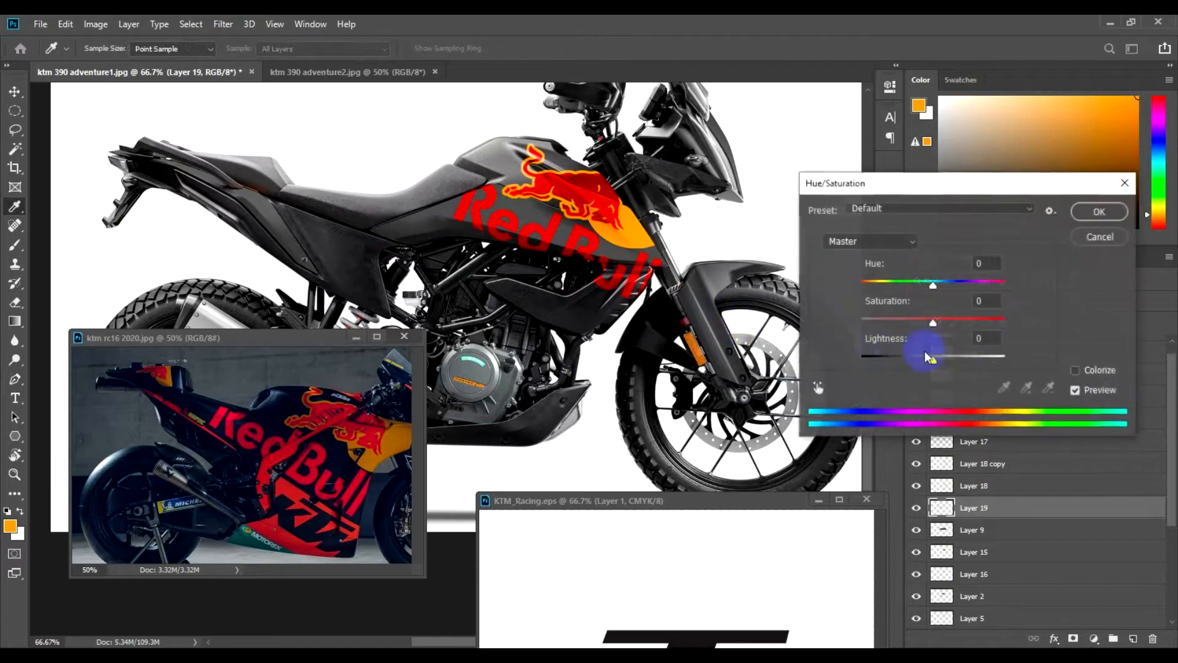
- Colorize the copied tank strip orange with hue 36 and saturation 92
click(1082, 370)
drag(906, 336, 1033, 332)
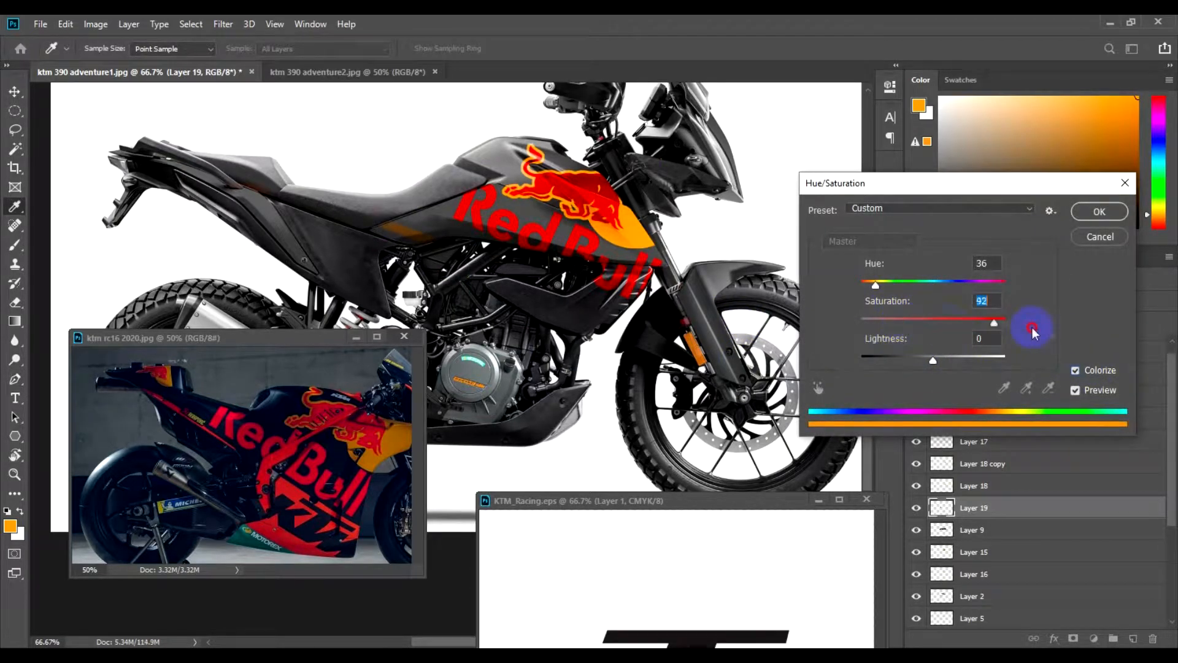
key(Return)
key(v)
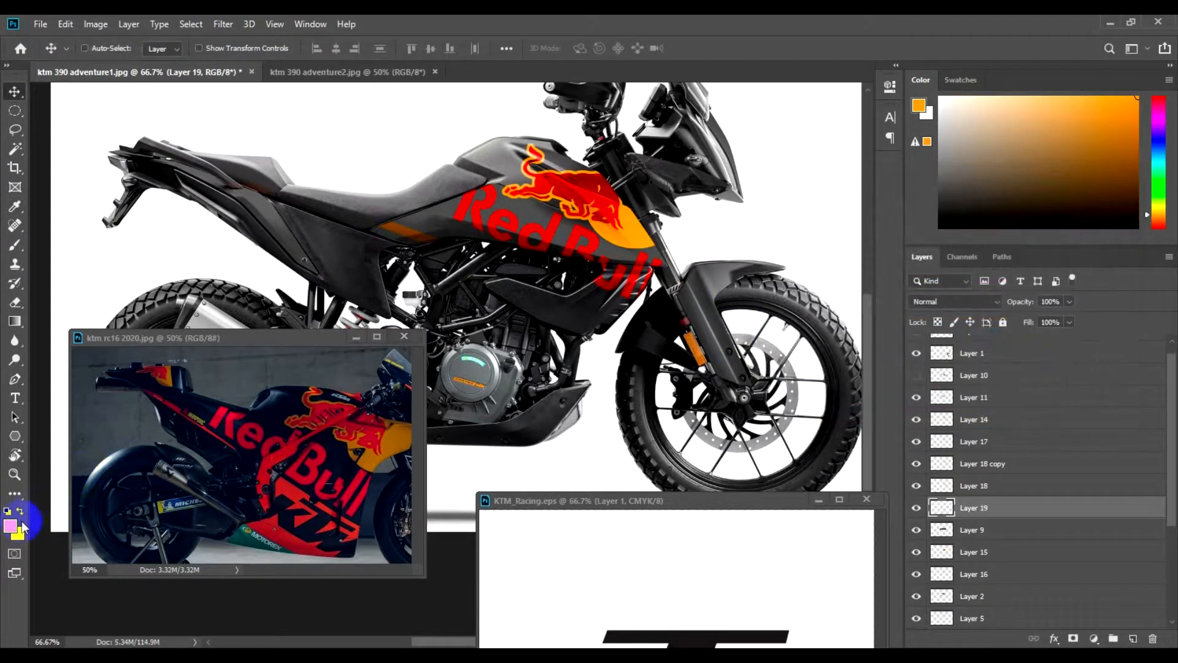
- Change the background color to a reddish orange
click(19, 534)
click(290, 491)
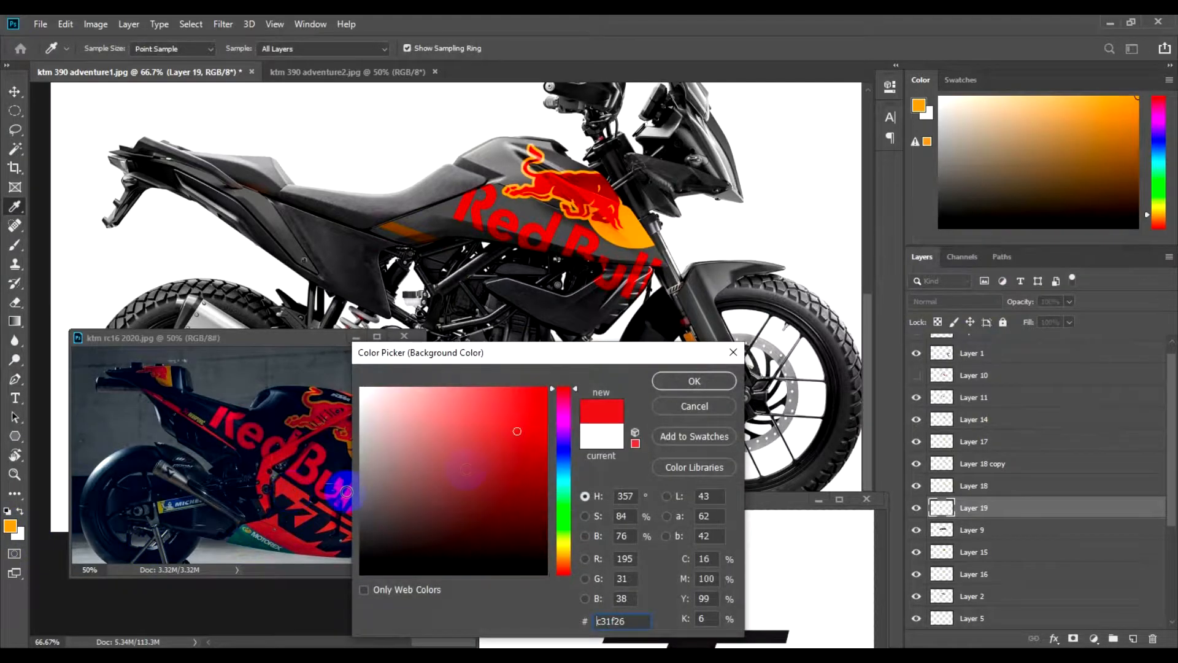
drag(572, 527, 571, 557)
drag(526, 434, 548, 386)
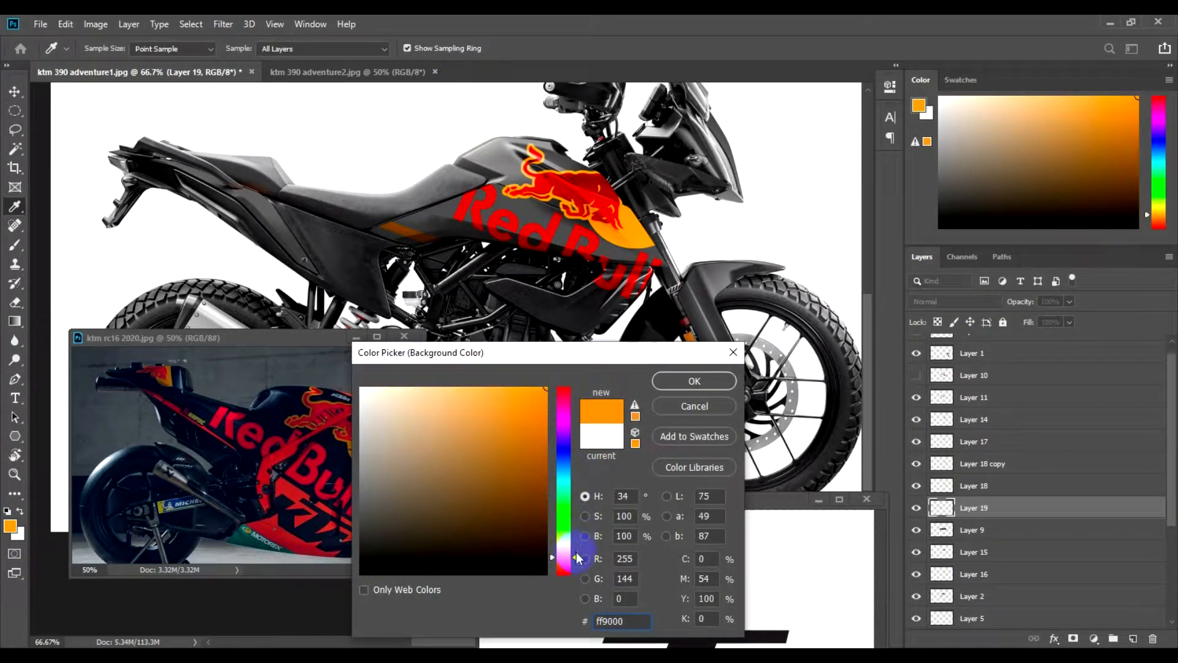
key(Return)
key(v)
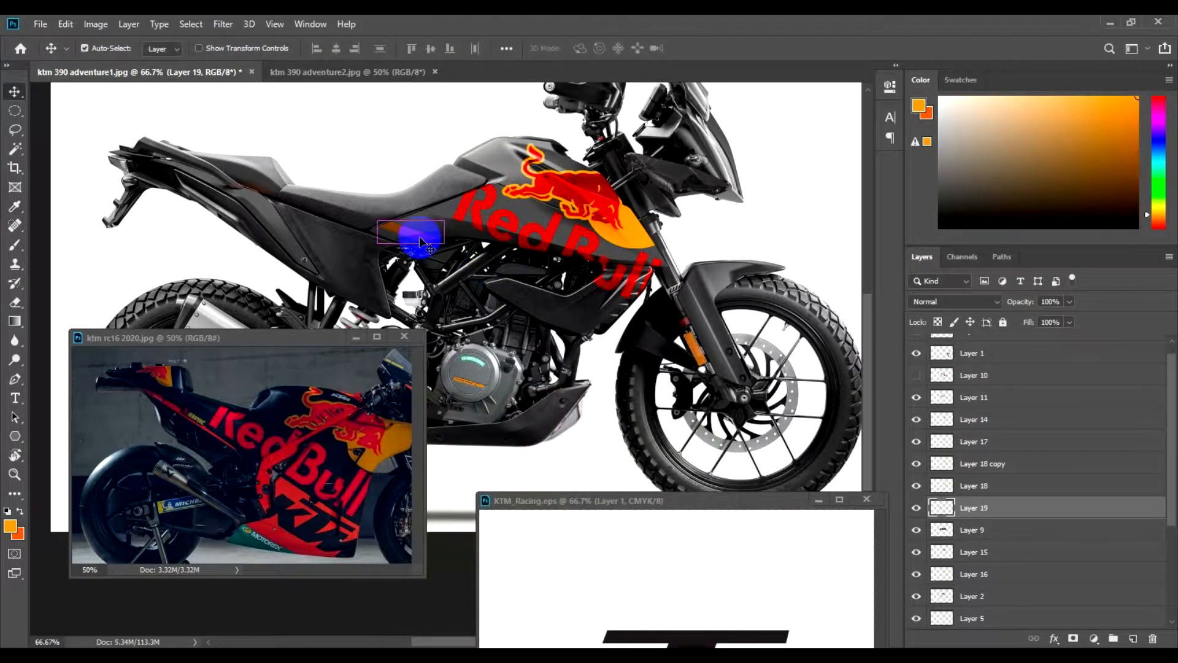
- Colorize the tank strip on Layer 19 again with hue 36, saturation 100 and lightness about 15
key(ctrl+u)
click(1079, 372)
drag(896, 320, 1005, 320)
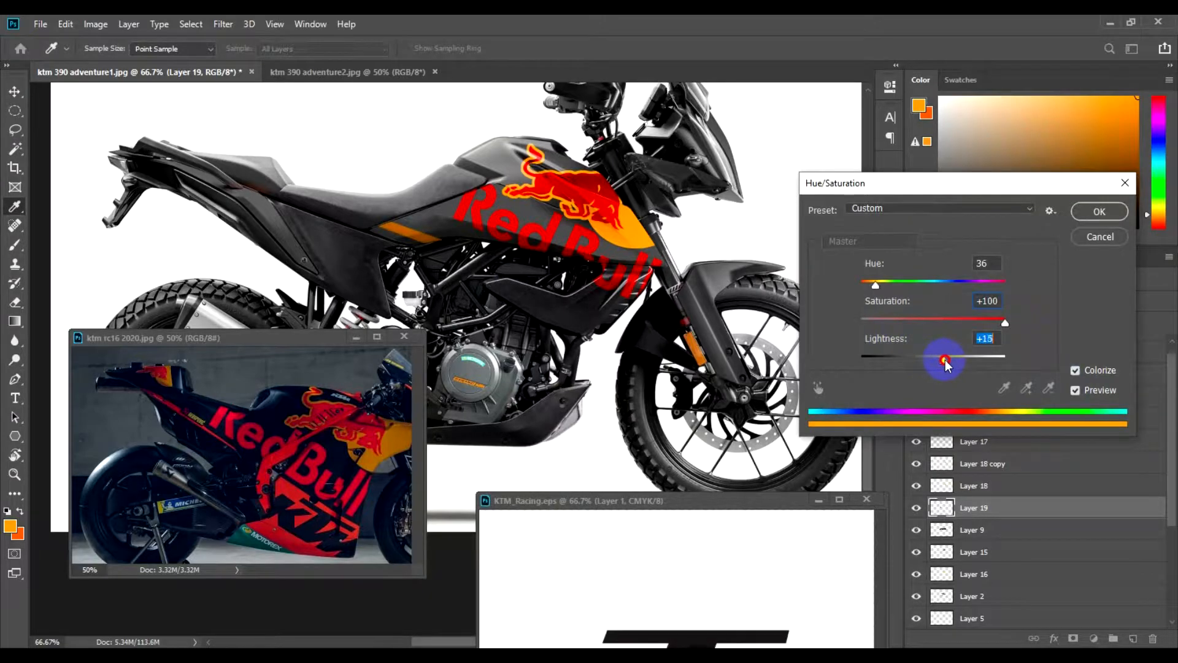
drag(937, 358, 949, 359)
key(Return)
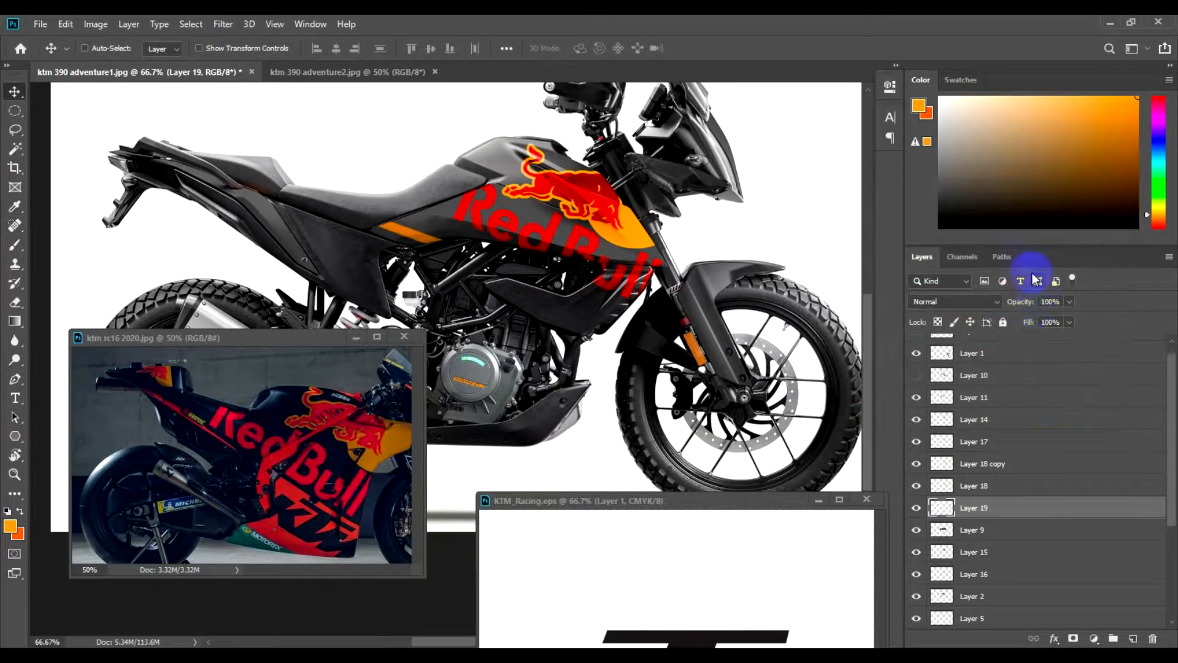
- Turn the existing path into a selection again and copy the enclosed strip of Layer 9 to another new layer
click(1004, 257)
click(922, 257)
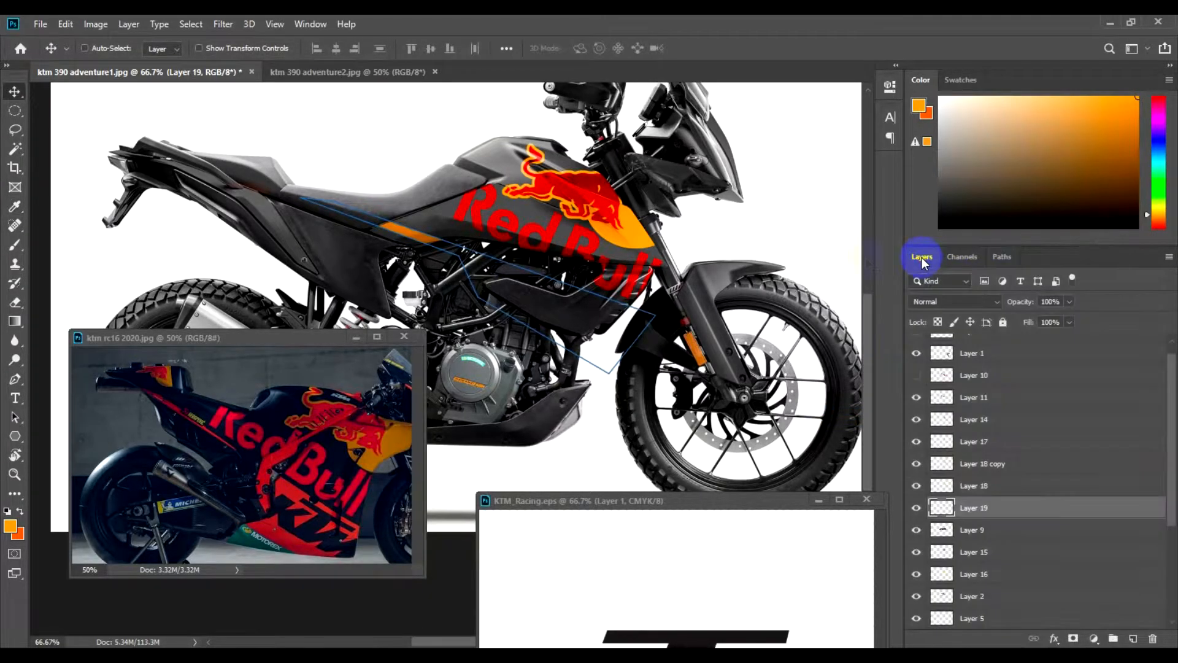
key(p)
right_click(763, 226)
click(788, 304)
key(Return)
key(v)
key(ctrl+j)
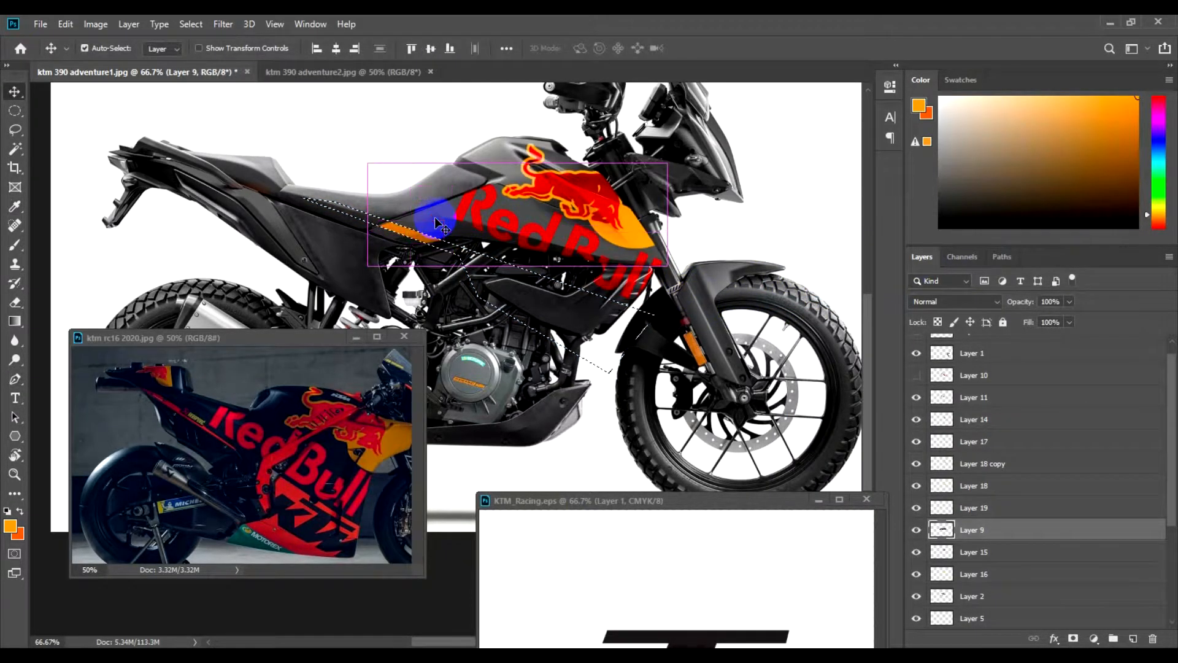
- Colorize the new strip copy orange at maximum saturation with slightly raised lightness
key(ctrl+u)
click(1075, 369)
drag(897, 323, 1076, 332)
drag(947, 362, 951, 359)
click(1099, 212)
- Raise the contrast of the strip on Layer 20 to 77 with Brightness/Contrast
click(944, 531)
ctrl+click(942, 529)
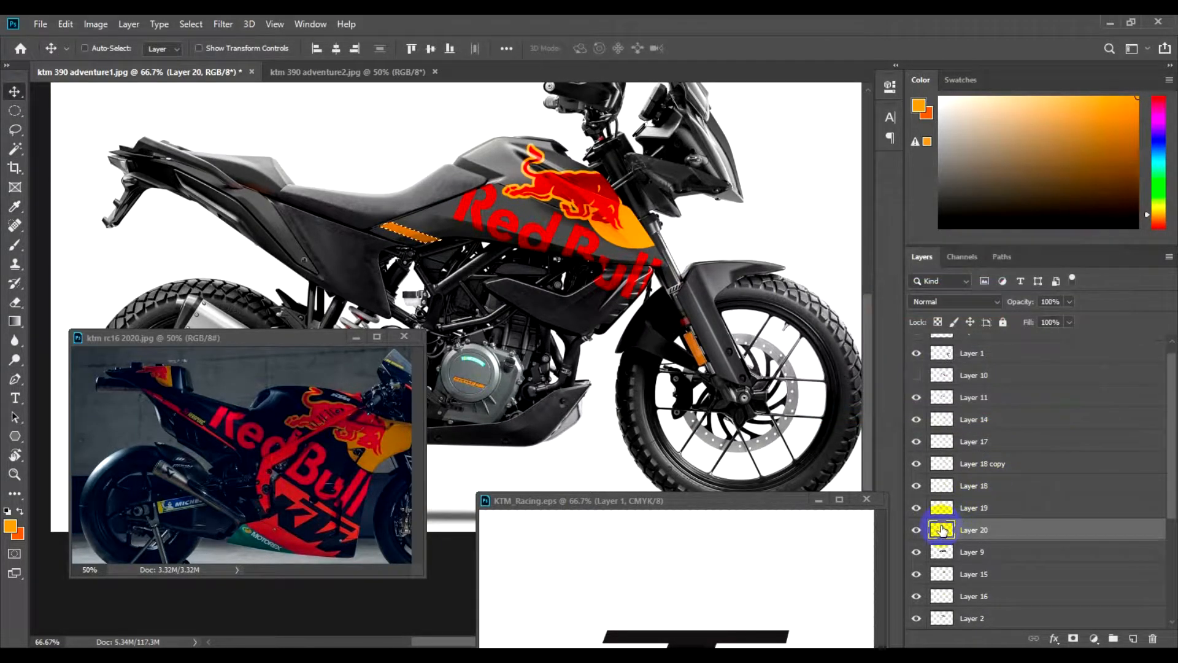
key(alt+i)
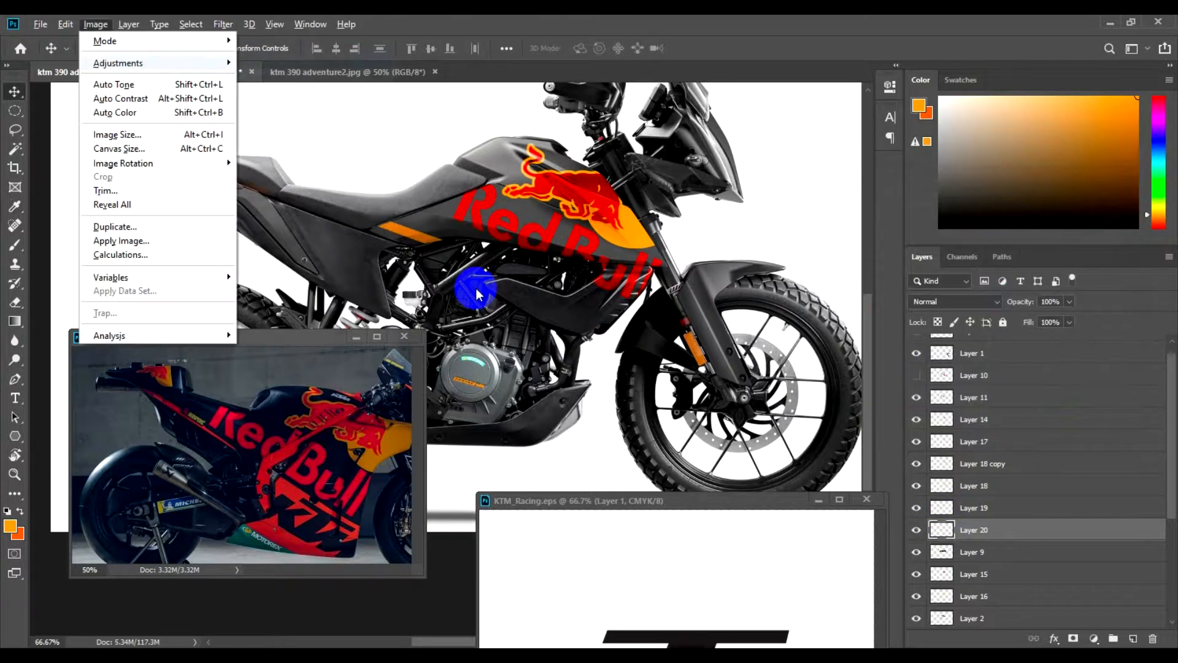
key(a)
key(c)
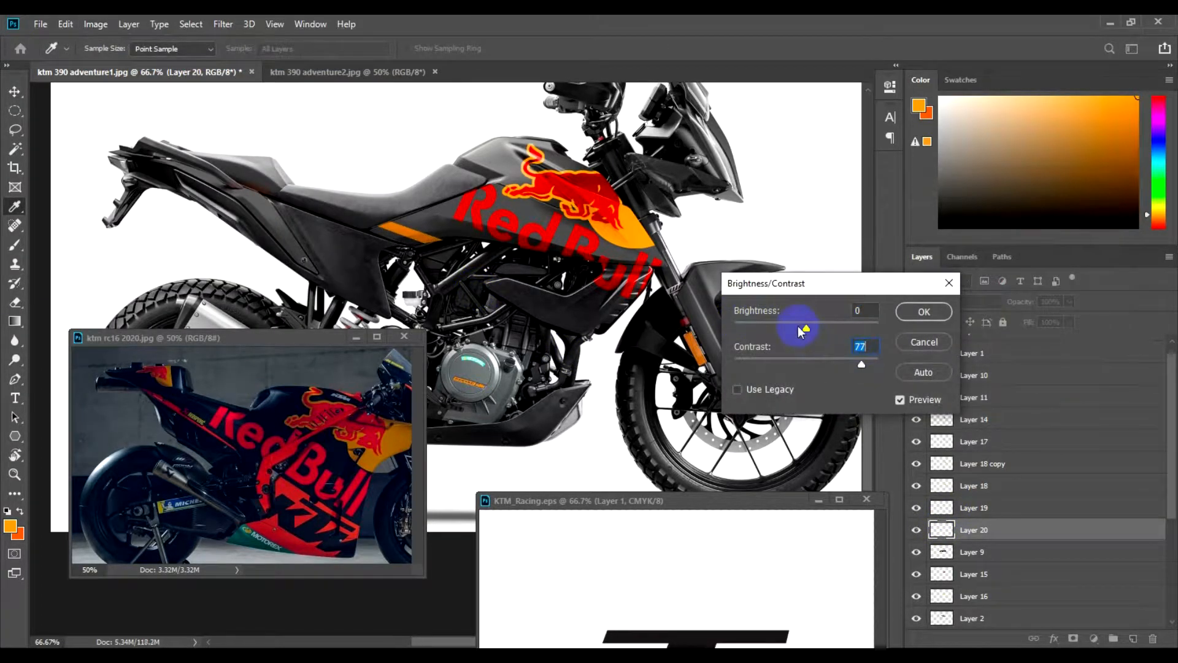
click(911, 311)
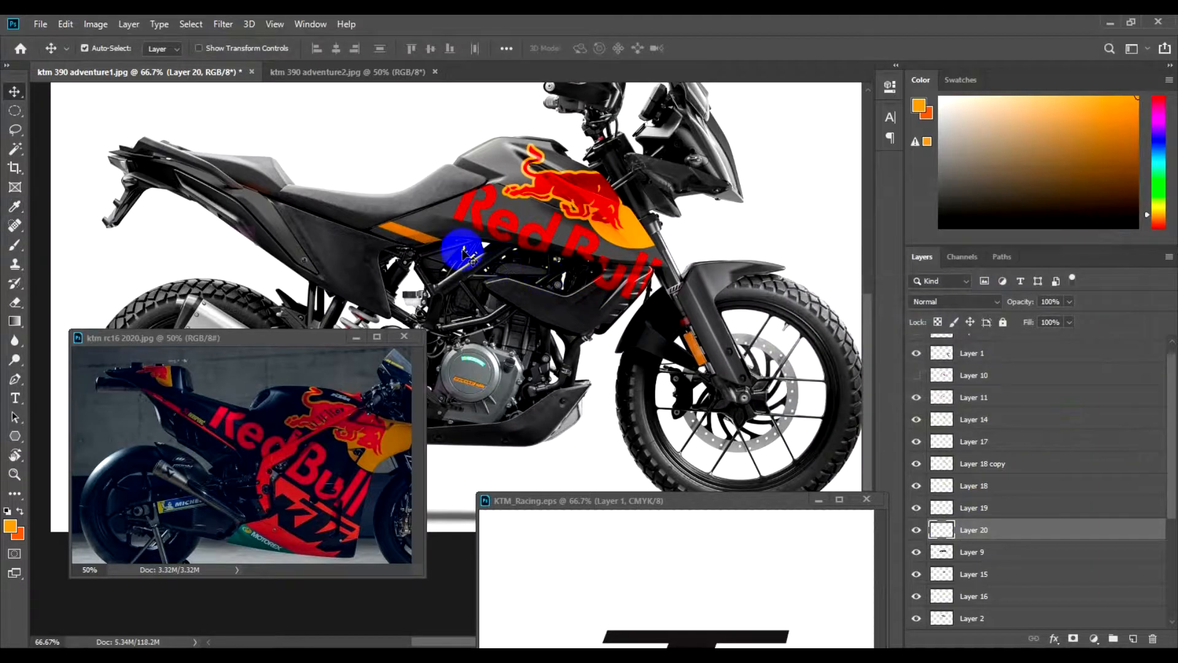
- Shift the older strip on Layer 19 aside to reveal the one beneath, and delete Layer 19
ctrl+click(422, 238)
drag(422, 238, 459, 244)
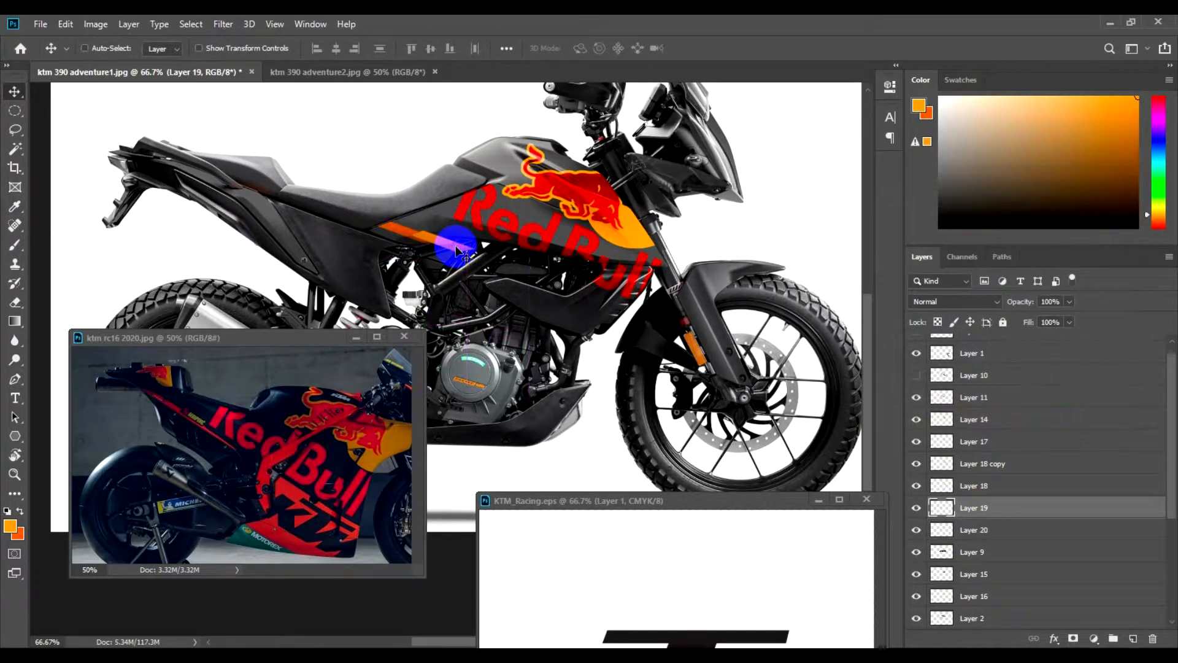
key(Delete)
- Load the work path as a selection and copy the enclosed part of the lower side panel on Layer 6 to a new layer
click(1000, 258)
click(955, 284)
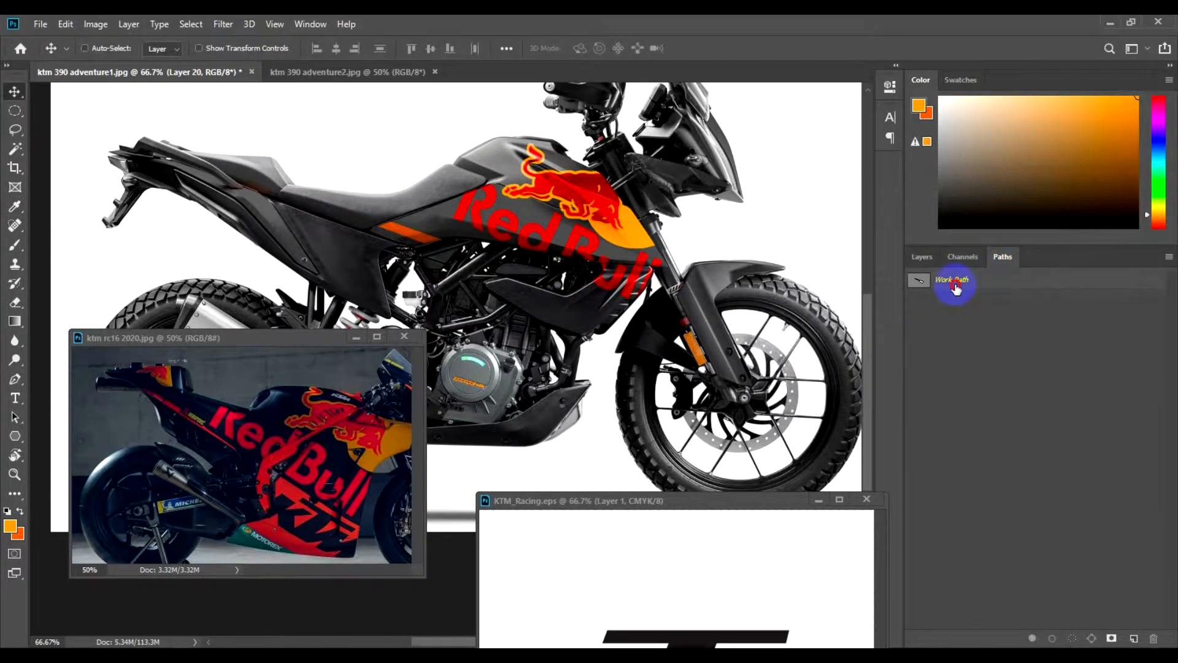
click(922, 256)
ctrl+click(598, 295)
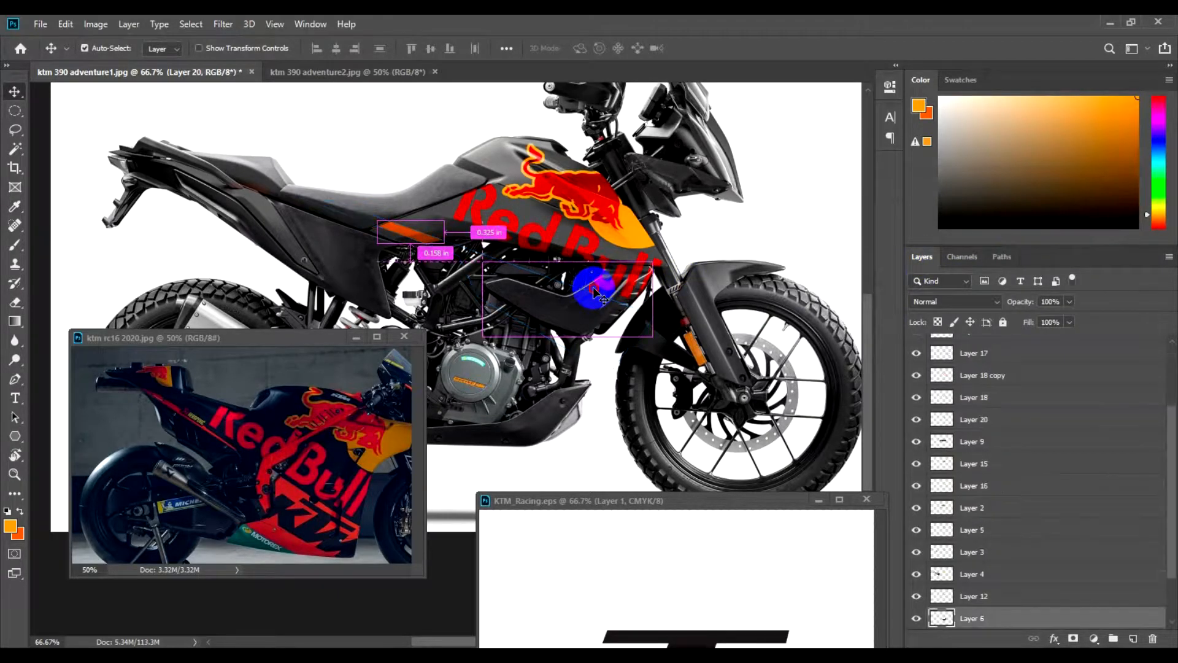
key(p)
right_click(571, 240)
click(624, 302)
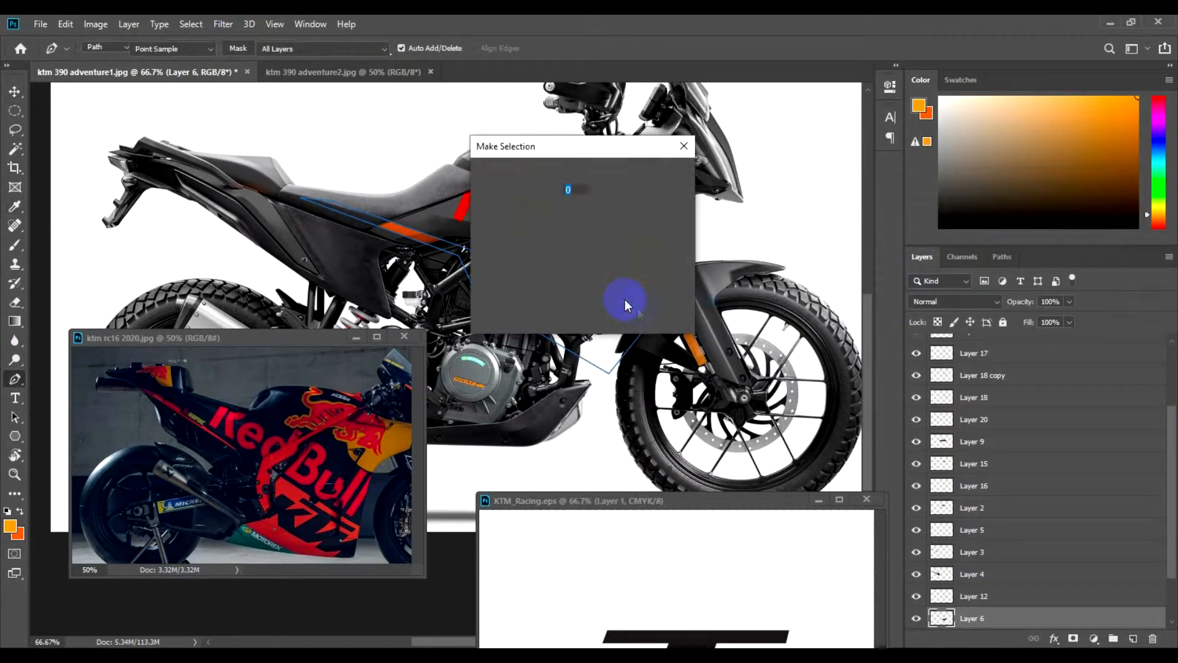
key(Return)
key(ctrl+shift+alt+n)
- Colorize the copied lower side panel orange with hue 36, saturation 100 and slightly raised lightness
key(ctrl+u)
click(1076, 371)
drag(900, 334, 1032, 346)
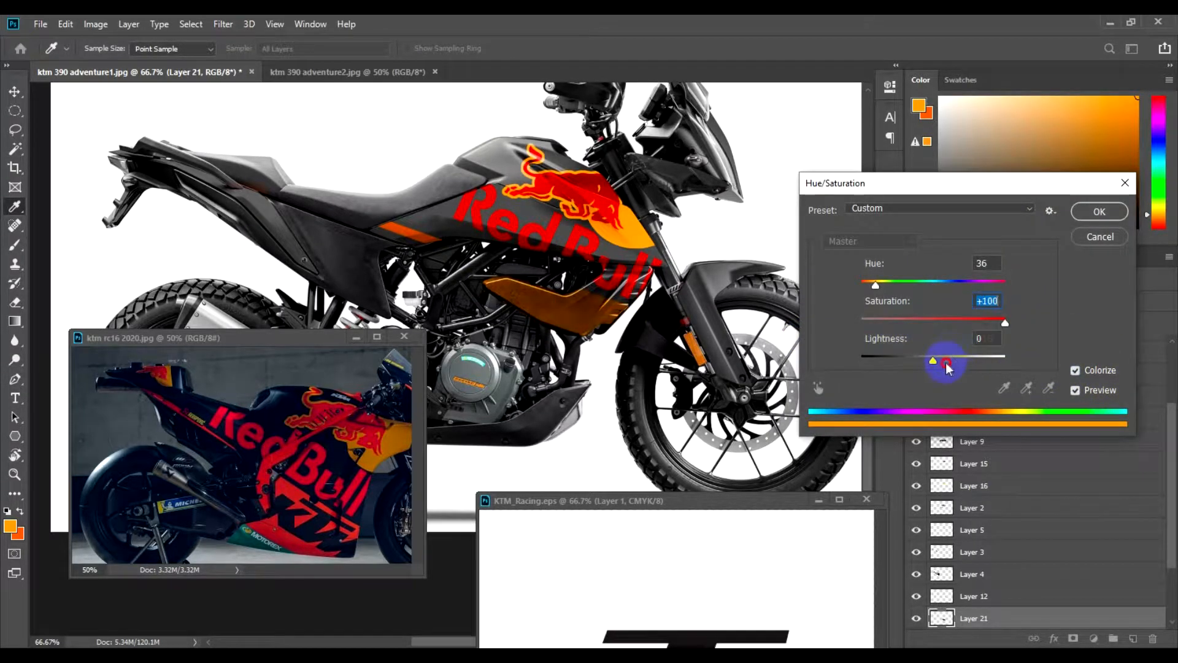
click(947, 363)
key(Return)
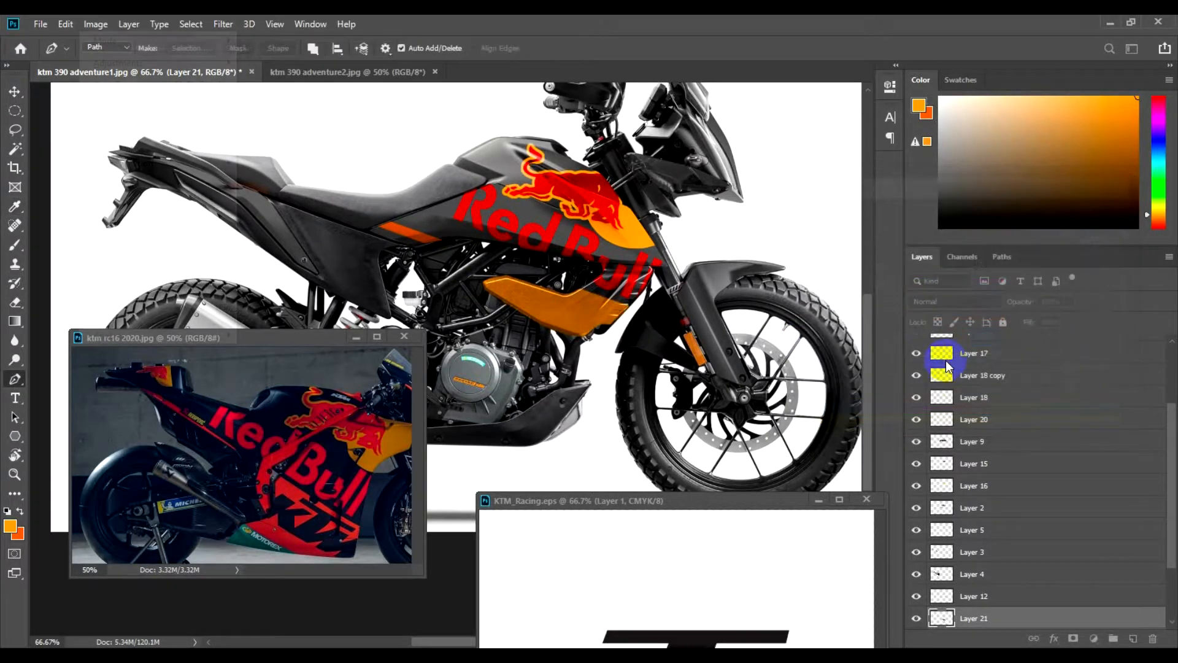
- Deepen the orange lower side panel with Brightness/Contrast, setting contrast to 79
click(714, 381)
key(alt+i)
key(a)
key(h)
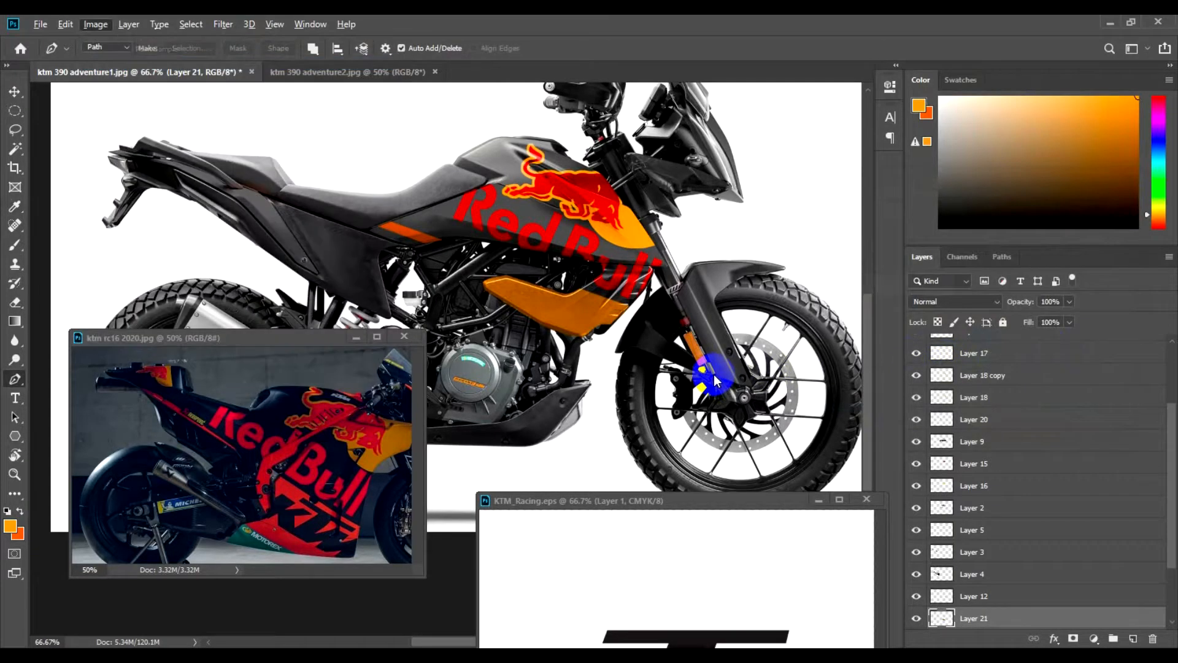
drag(792, 325, 804, 326)
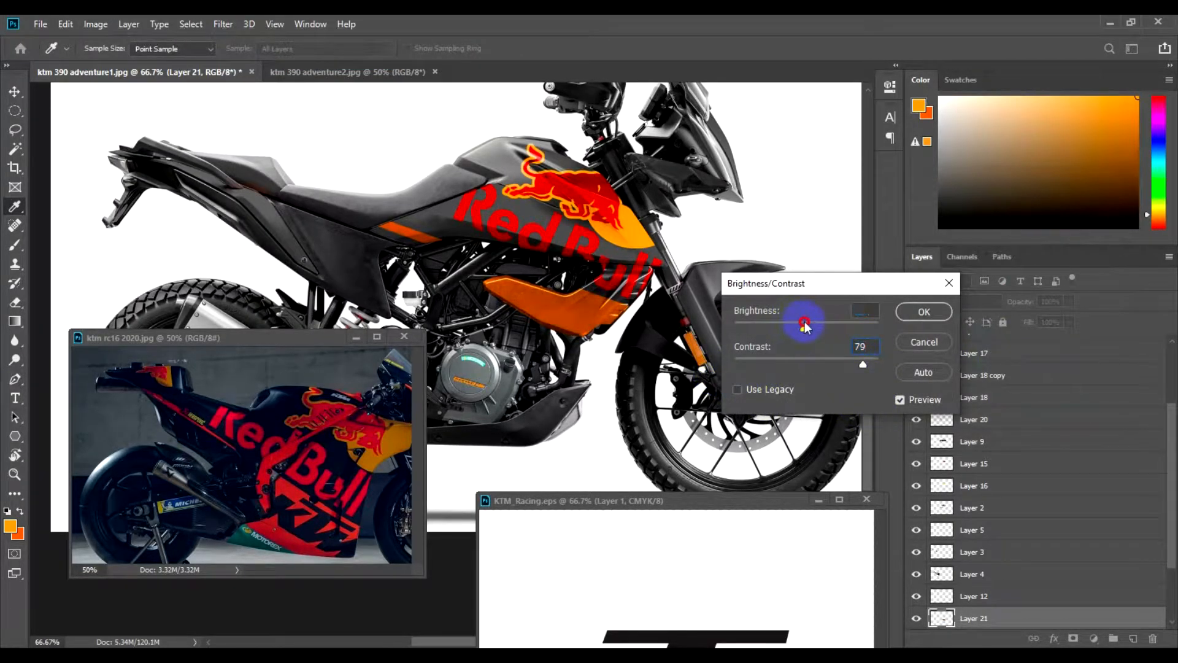
click(924, 312)
- Show the small red bull on Layer 13 and move it onto the rear tail panel
drag(408, 259, 452, 272)
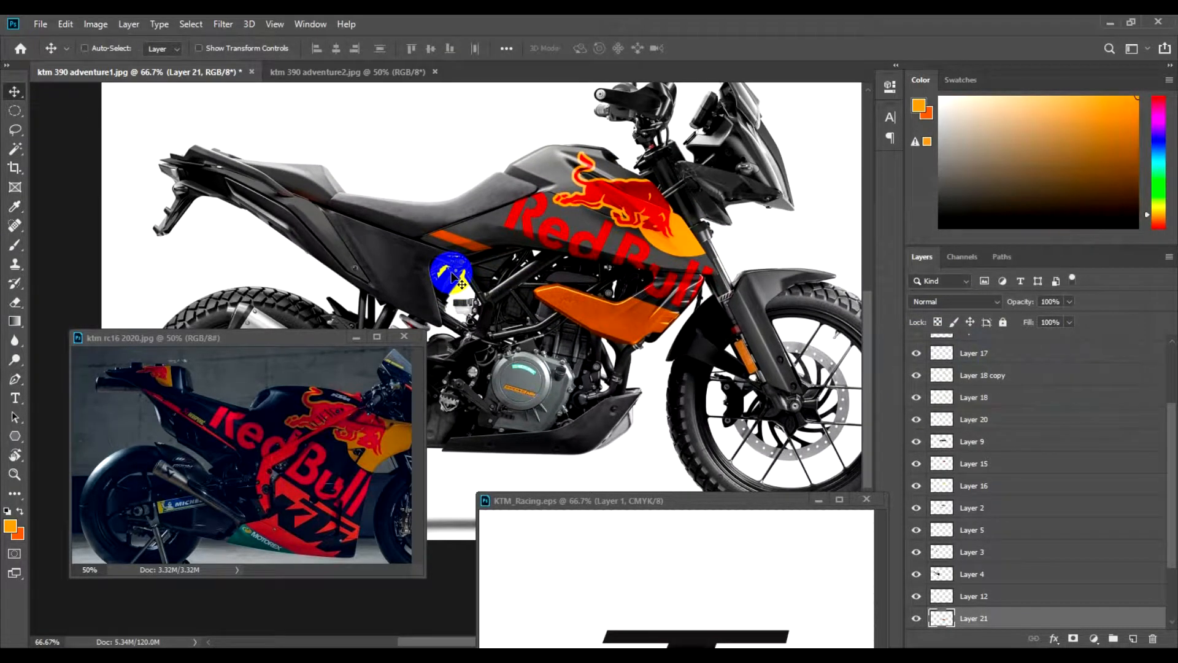
scroll(970, 365, up, 3)
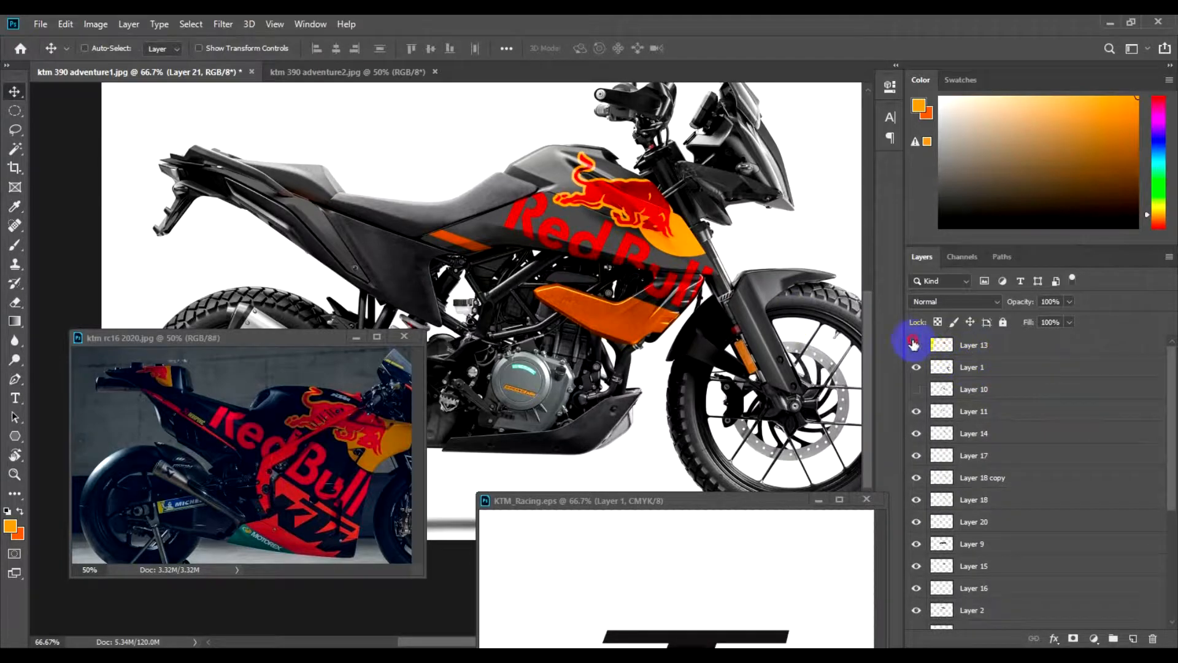
click(973, 346)
drag(655, 221, 310, 222)
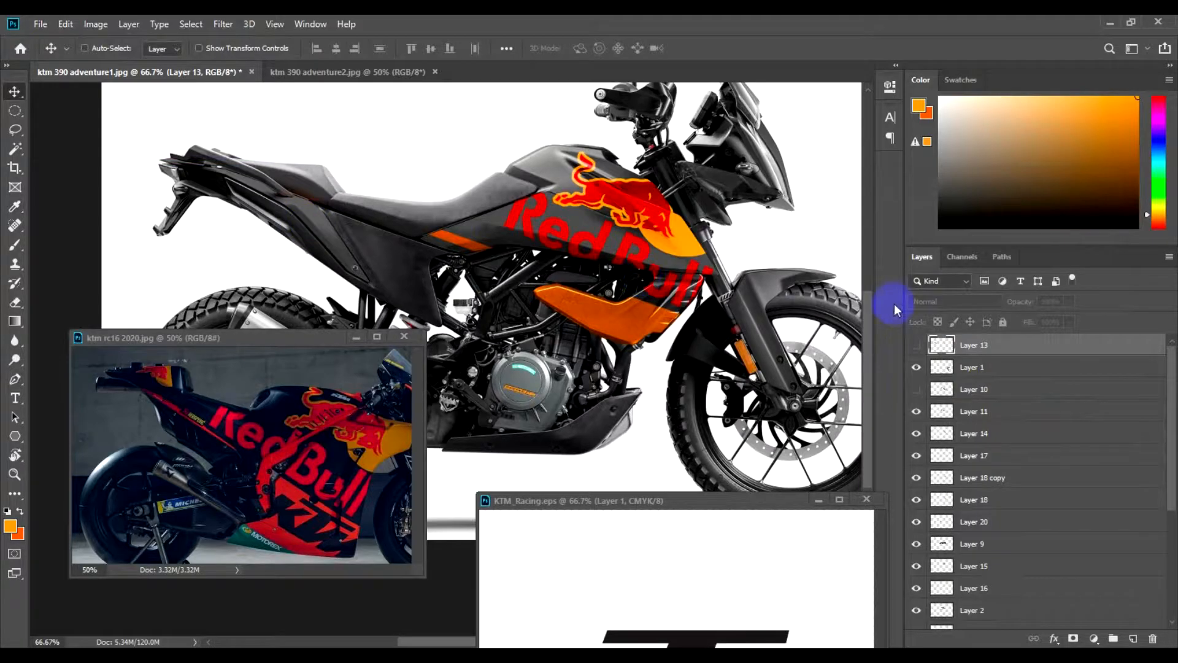
click(915, 346)
key(ctrl+t)
drag(338, 239, 299, 203)
key(Return)
- Rotate the small bull by about 6.7 degrees and nudge it to follow the tail panel's slope
key(ctrl+t)
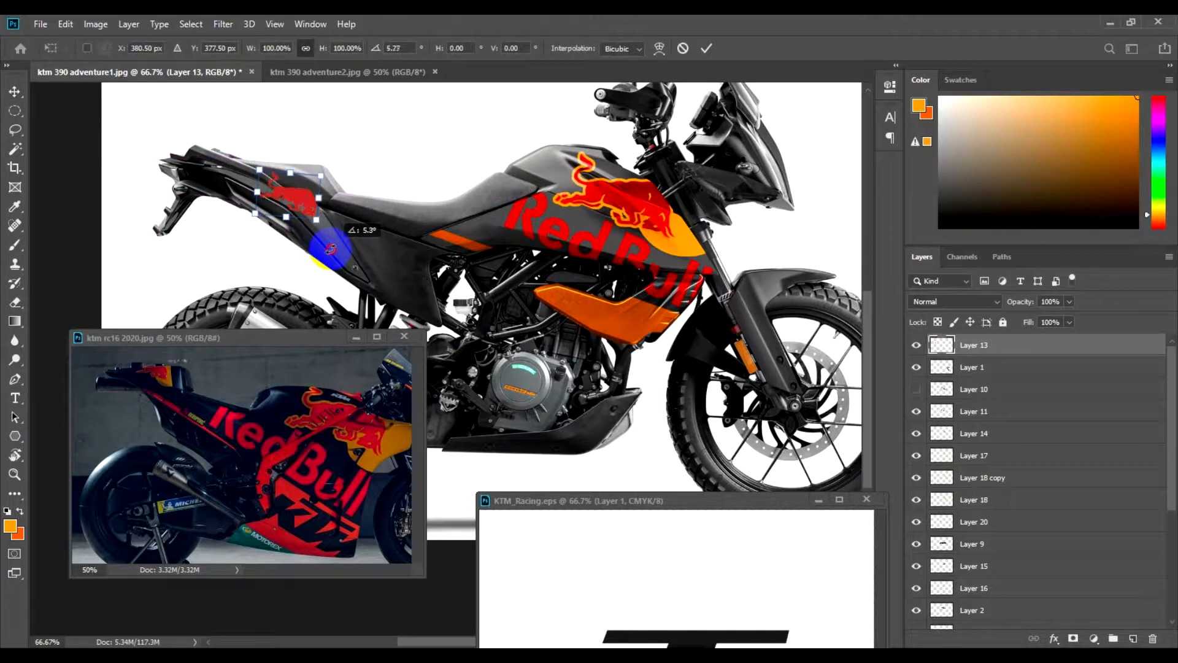
drag(331, 249, 329, 250)
drag(302, 198, 303, 197)
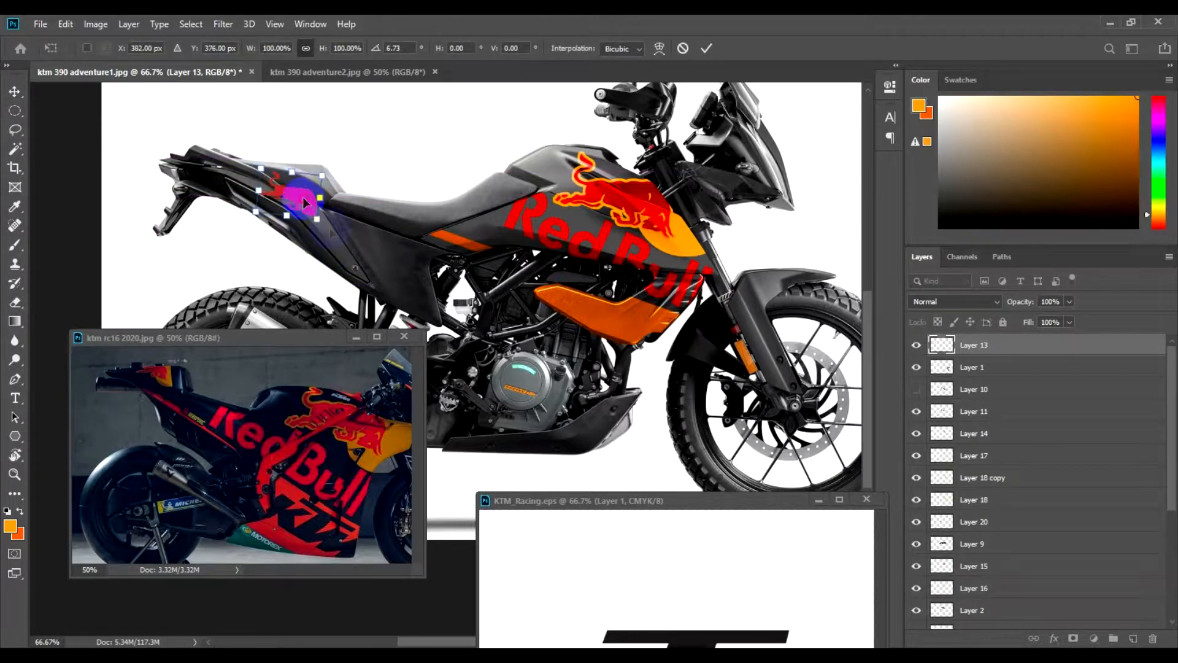
key(Return)
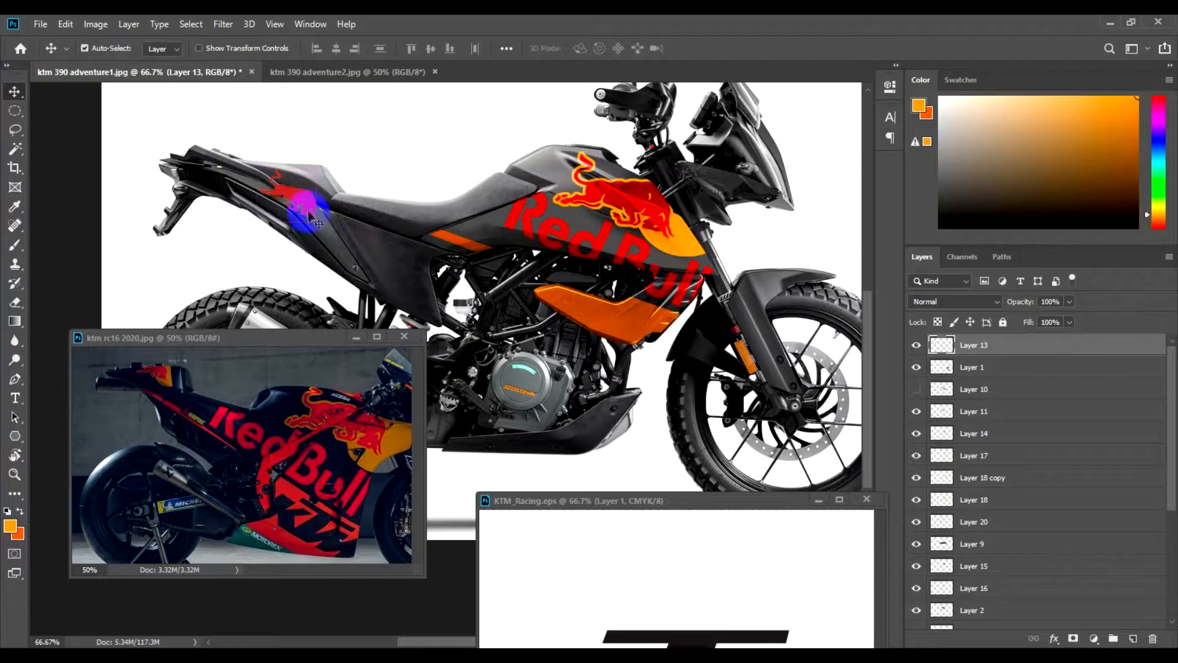
- Fine-tune the small bull's rotation and position on the tail panel and mask Layer 13 to the panel's outline
key(ctrl+t)
drag(264, 171, 271, 178)
key(Return)
ctrl+click(329, 242)
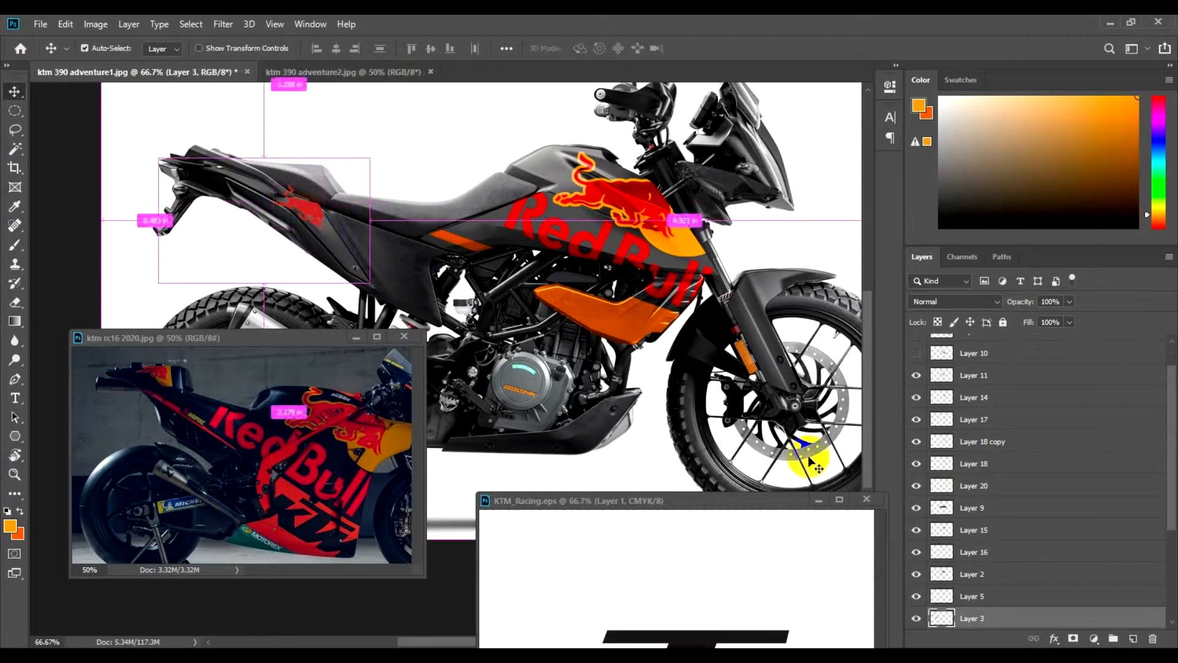
drag(301, 200, 305, 210)
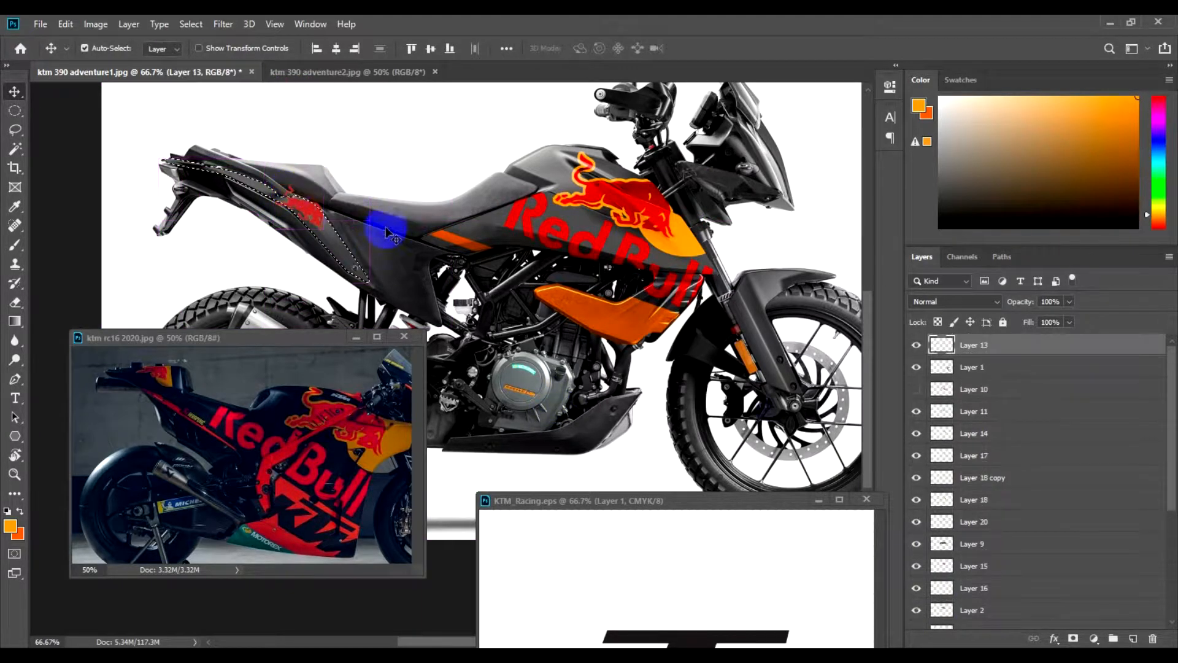
click(1073, 639)
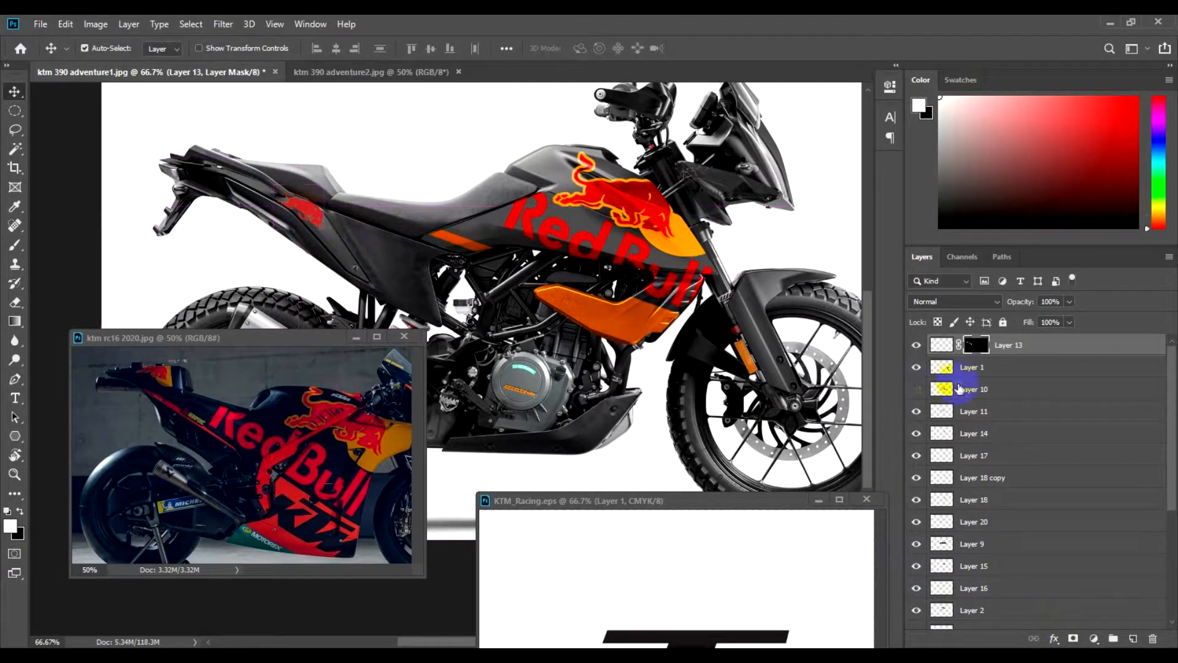
- Load the small bull's outline, expand the selection by 2 pixels and copy that area of the tail panel to a new layer
ctrl+click(942, 346)
key(alt+s)
key(m)
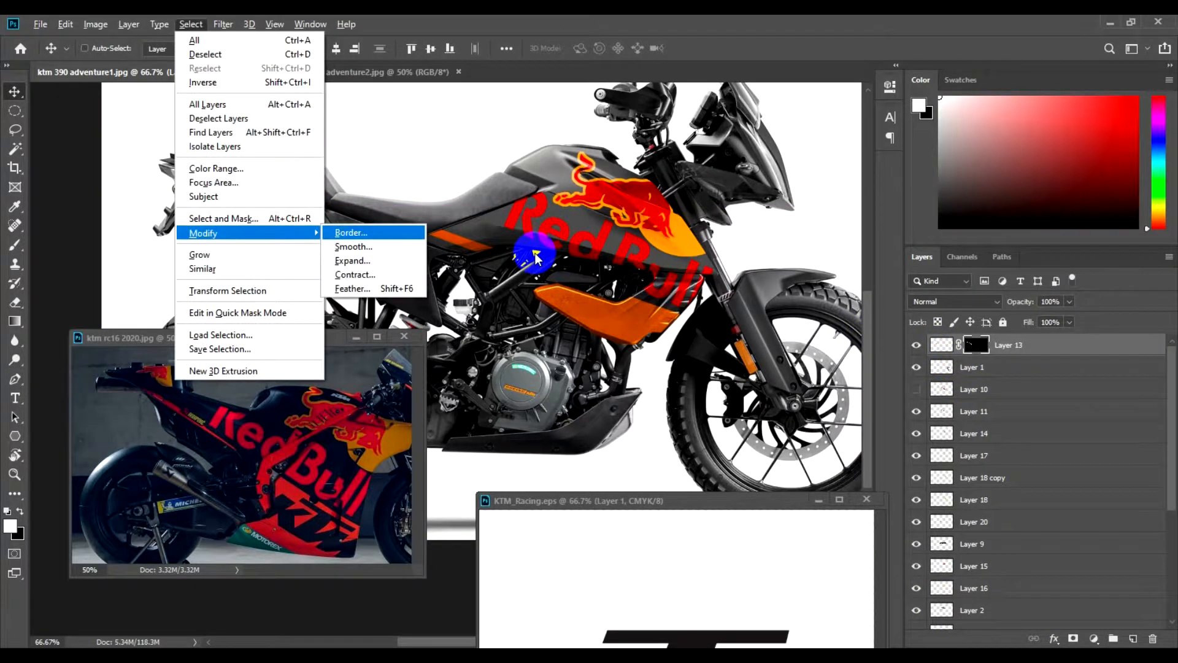
key(e)
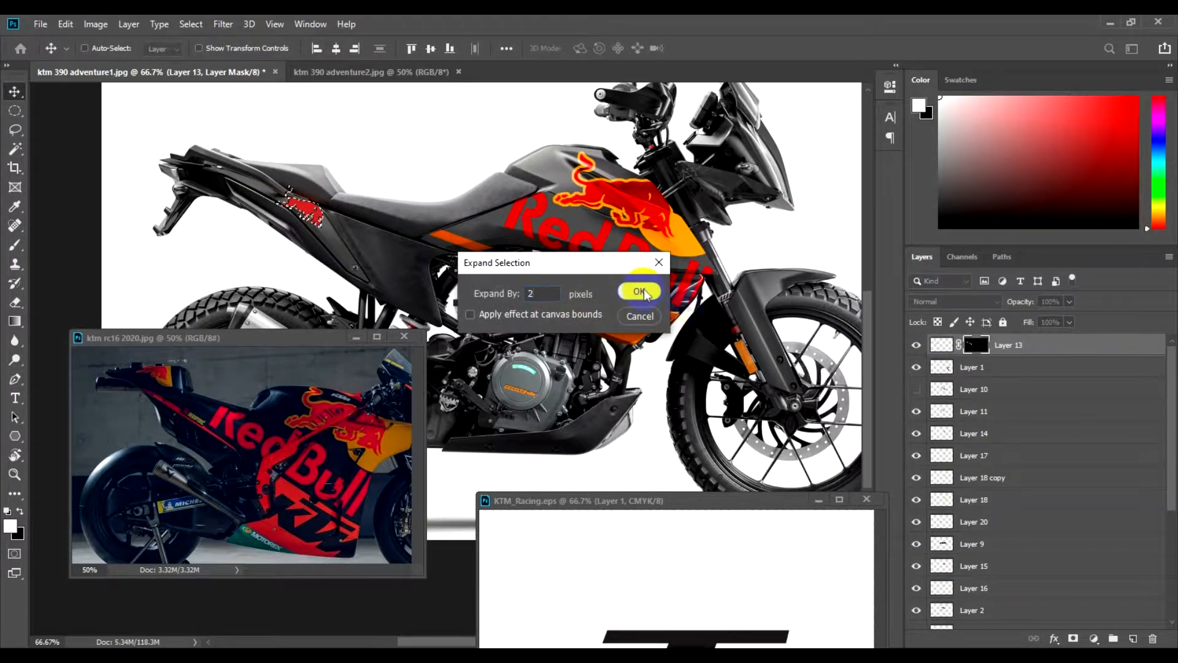
click(642, 292)
ctrl+click(325, 237)
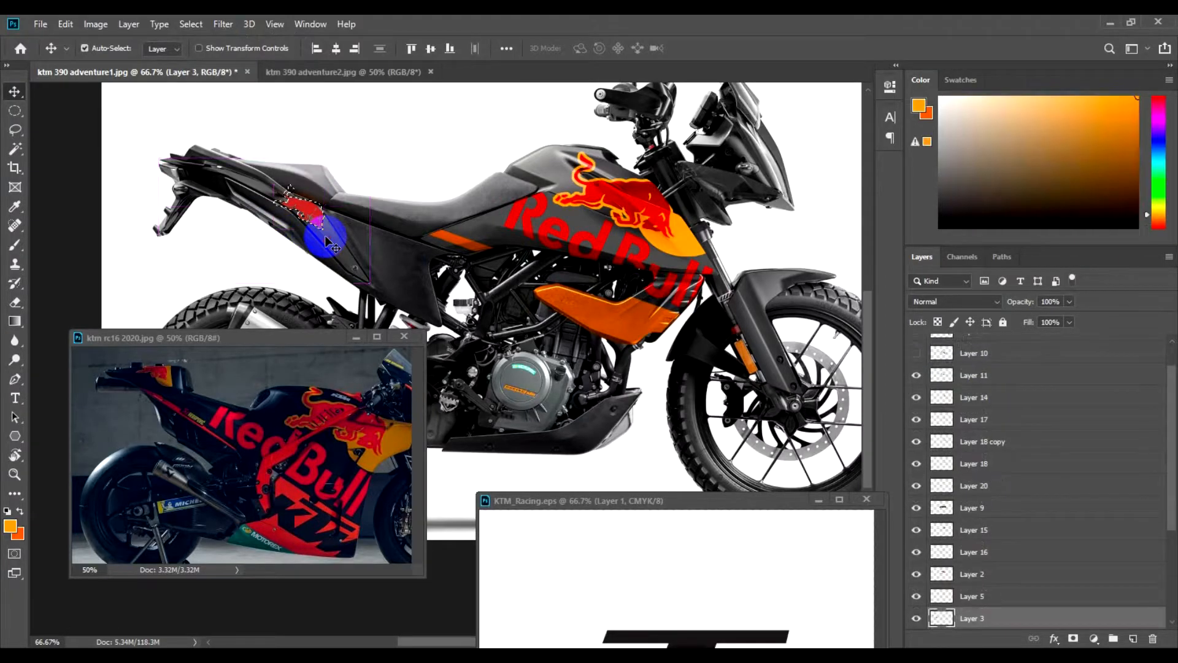
key(ctrl+j)
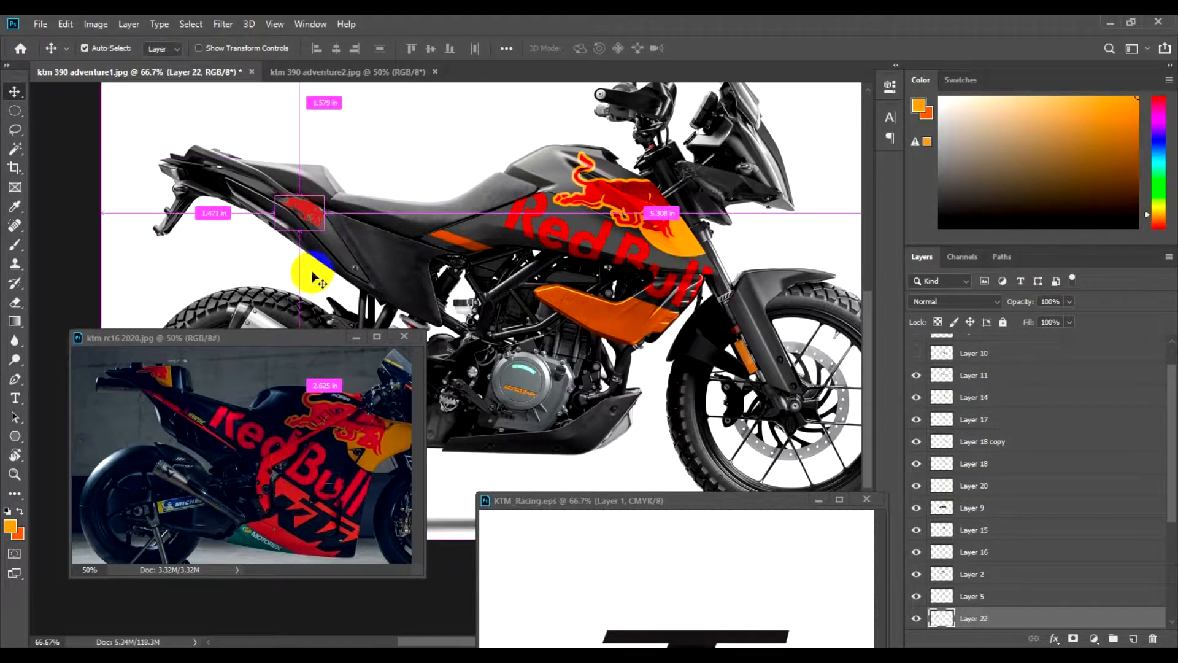
- Colorize the bull's outline layer orange with hue 36, saturation 100 and lightness about 26
key(ctrl+u)
click(1092, 373)
drag(906, 319, 1006, 320)
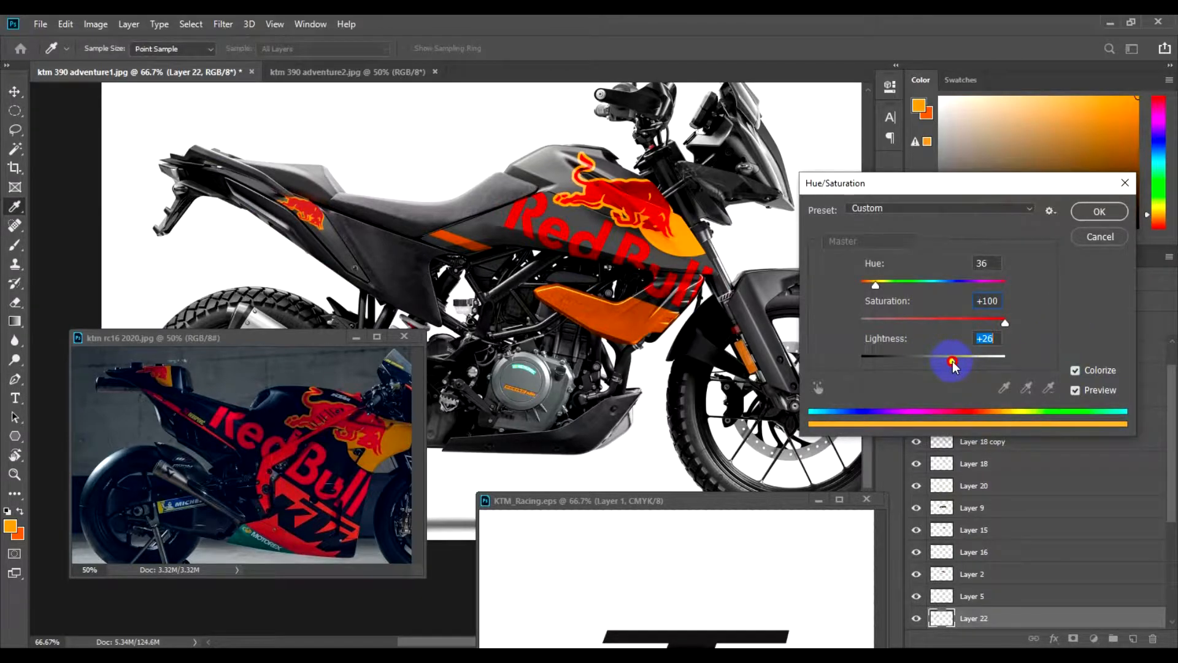
key(Return)
key(v)
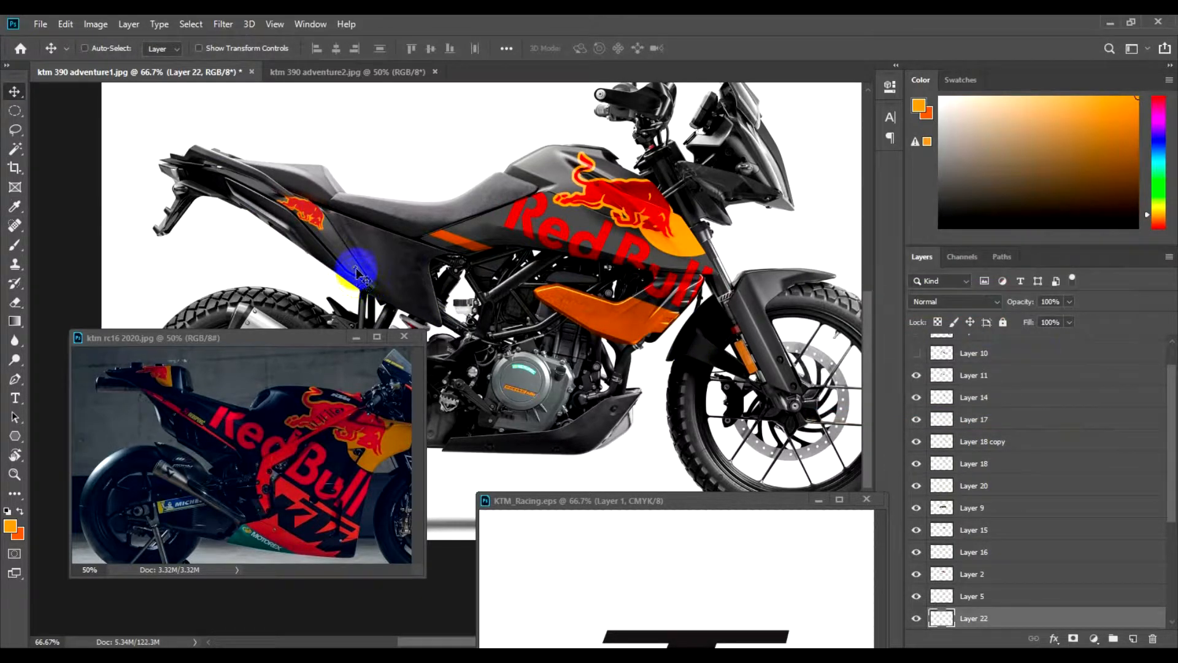
- Select a circle about 0.33 in wide just in front of the small bull and copy it to a new layer
click(14, 113)
drag(311, 196, 353, 238)
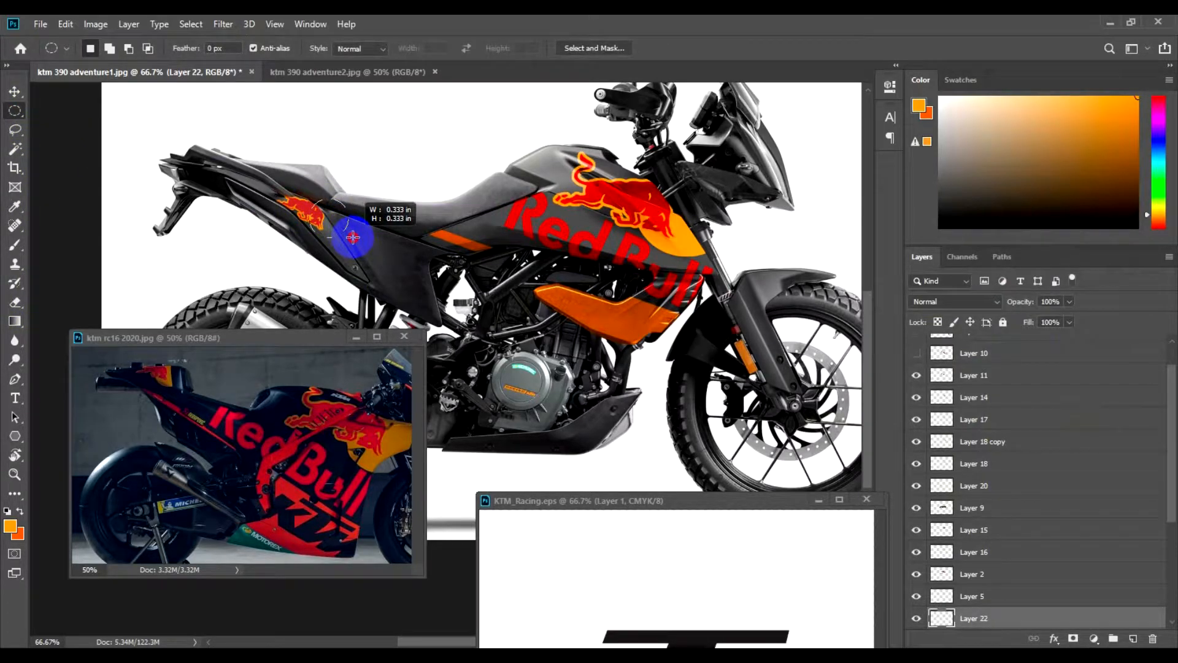
key(v)
key(ctrl+j)
- Colorize the copied circle orange with hue 36, saturation 100 and lightness 17
key(ctrl+u)
click(1075, 370)
drag(897, 320, 1006, 321)
key(Return)
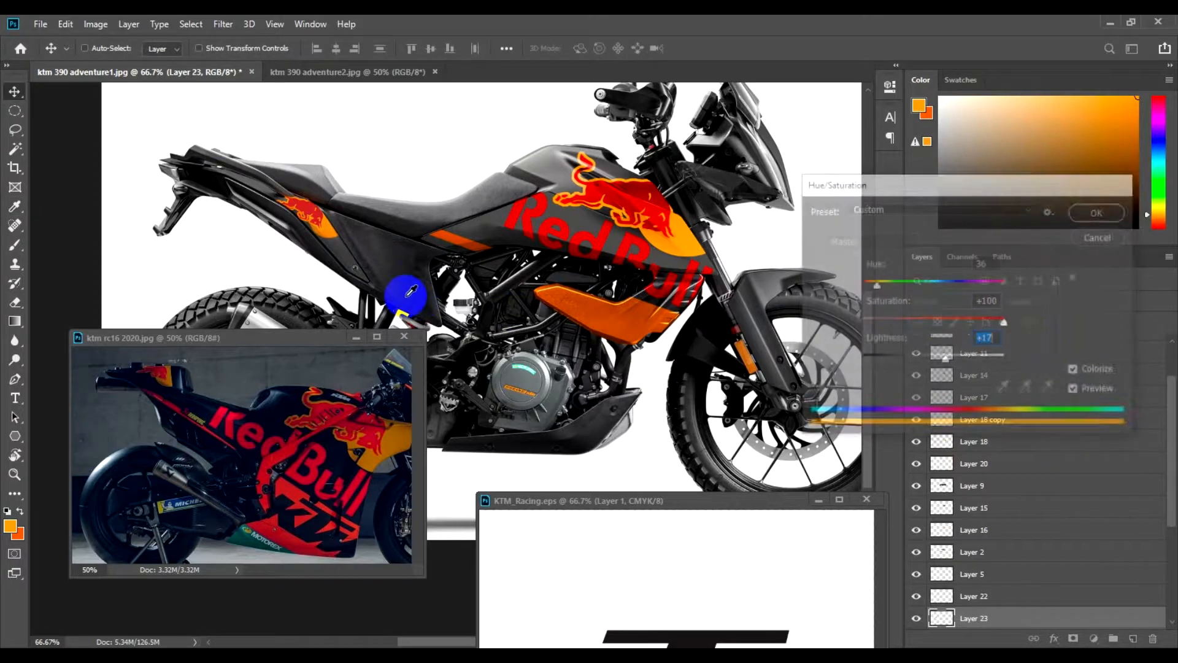
- Draw a narrow stripe path from below the small bull down towards the engine and convert it to a selection
key(p)
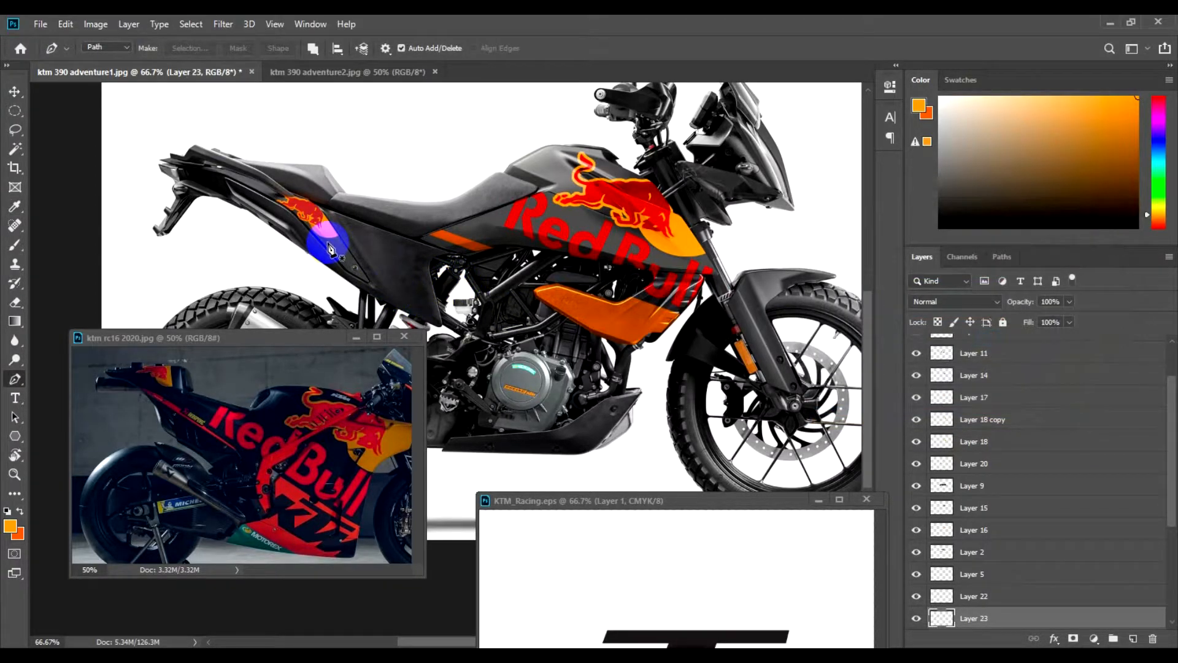
click(305, 235)
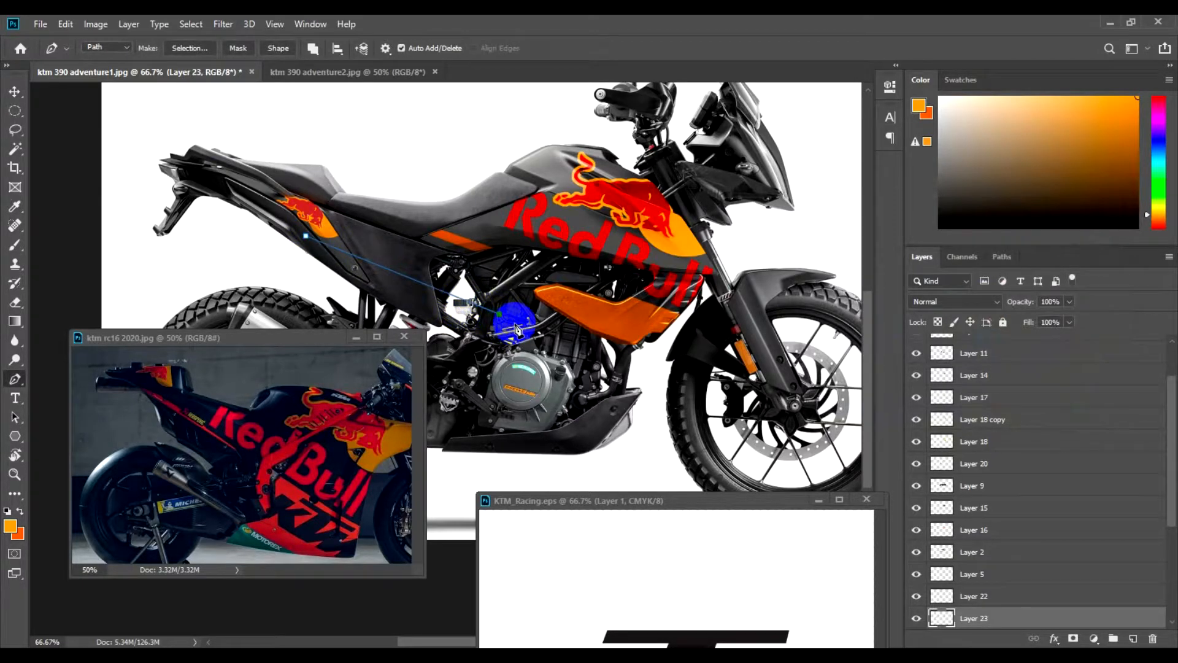
drag(516, 327, 514, 323)
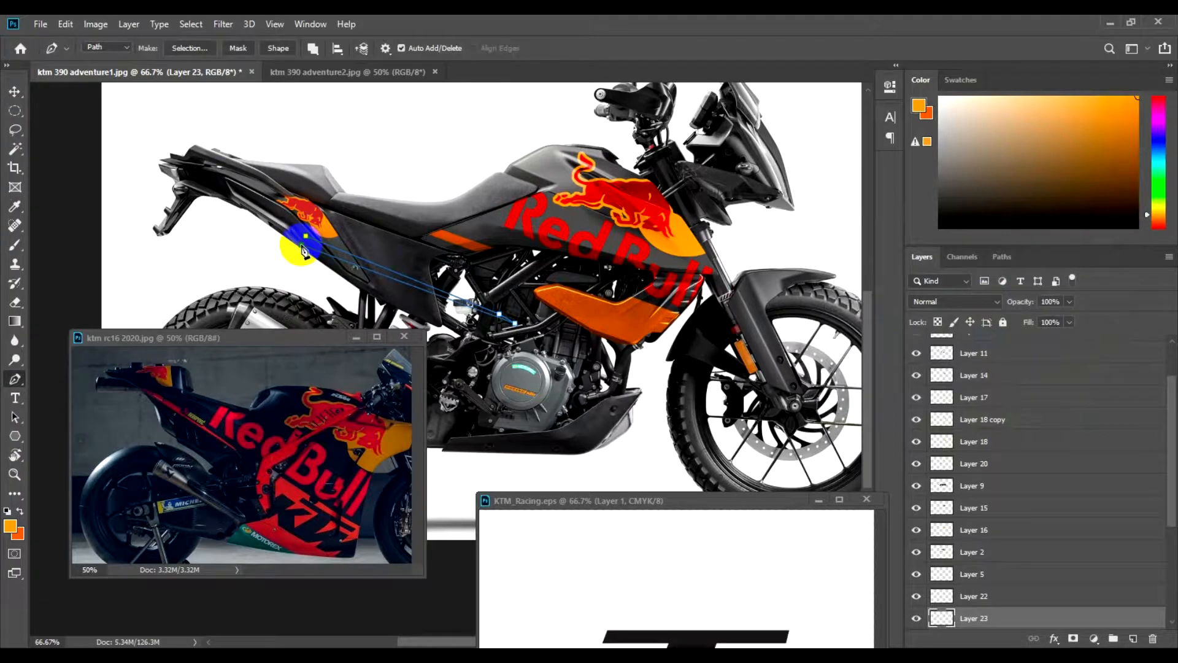
right_click(391, 235)
click(435, 301)
key(Return)
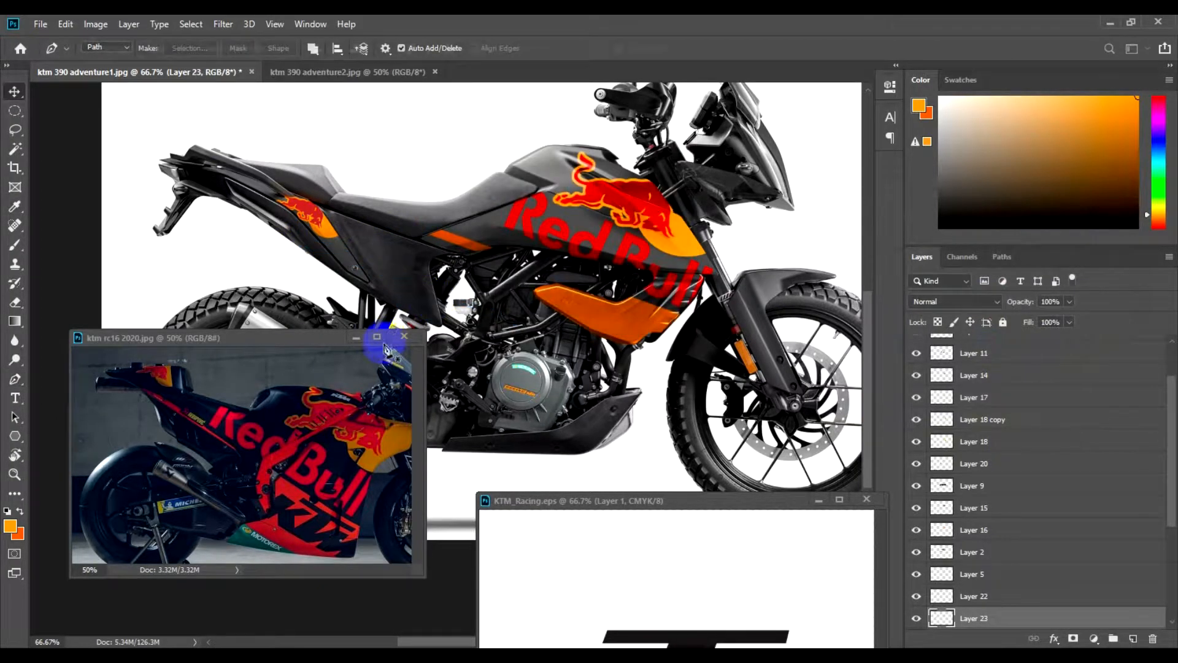
- Copy the side panel's stripe area to a new layer and colorize it in the darker orange with hue 21, saturation 100 and lightness about 26
key(v)
click(20, 510)
ctrl+click(406, 255)
key(ctrl+j)
key(ctrl+u)
click(1075, 370)
drag(906, 330, 1062, 341)
drag(945, 364, 955, 365)
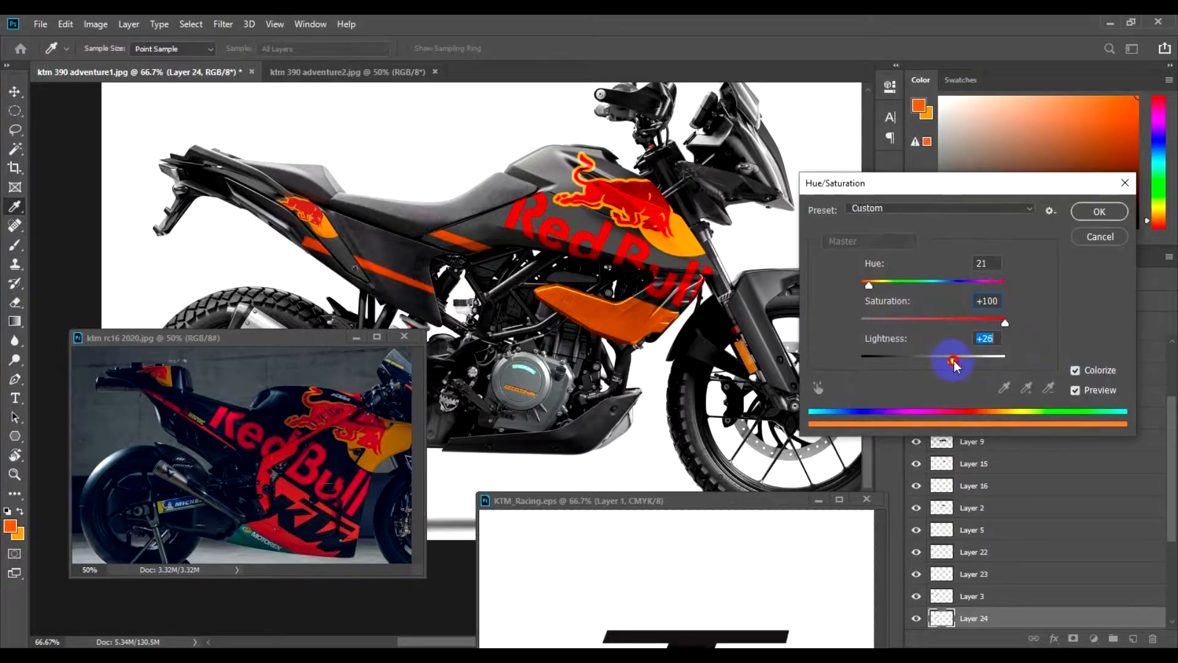
key(Return)
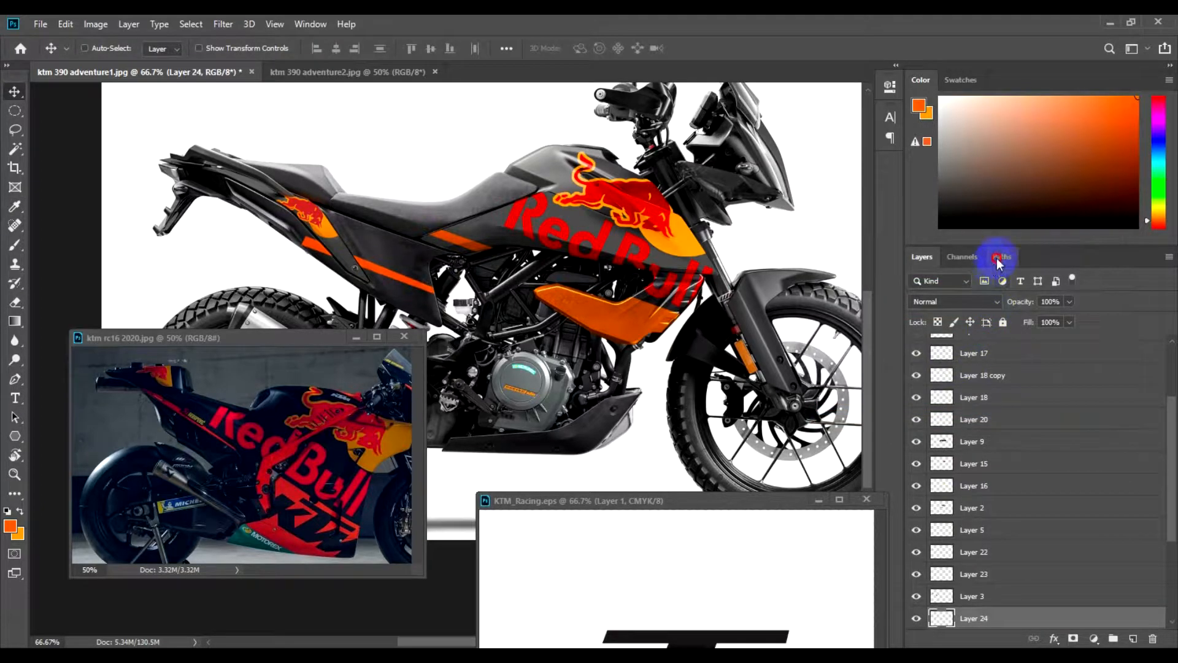
- Reload the stripe's work path as a selection and copy that area of the tail panel, Layer 3, to a new layer
click(1001, 256)
click(978, 280)
key(p)
right_click(599, 234)
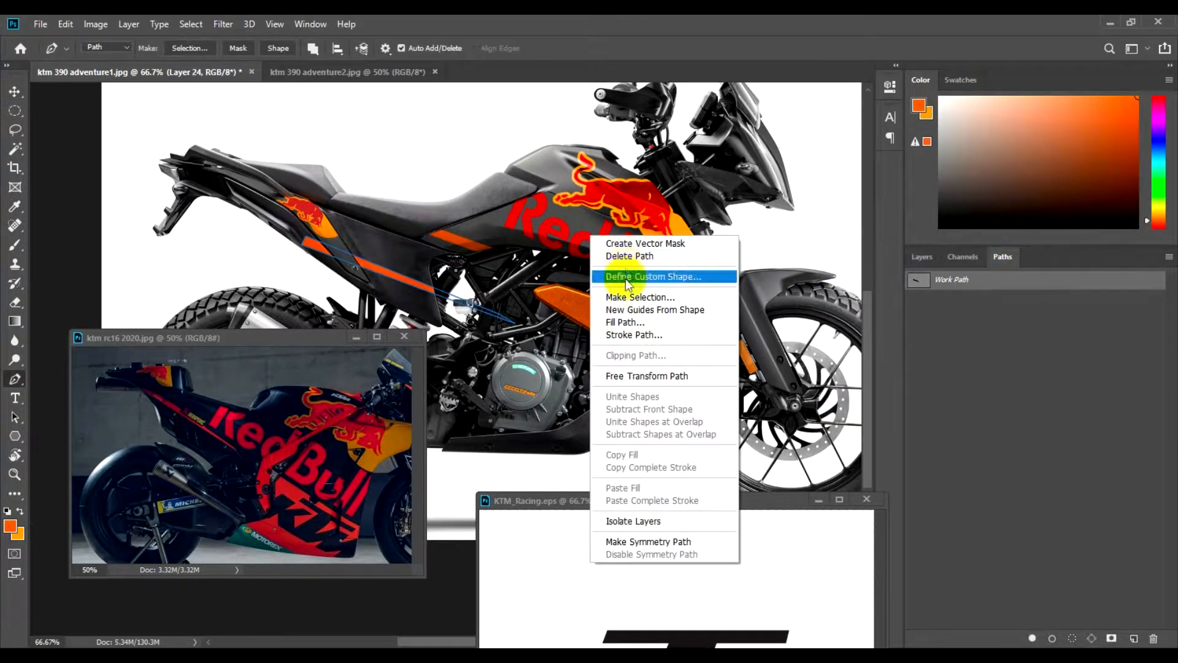
click(632, 291)
key(Return)
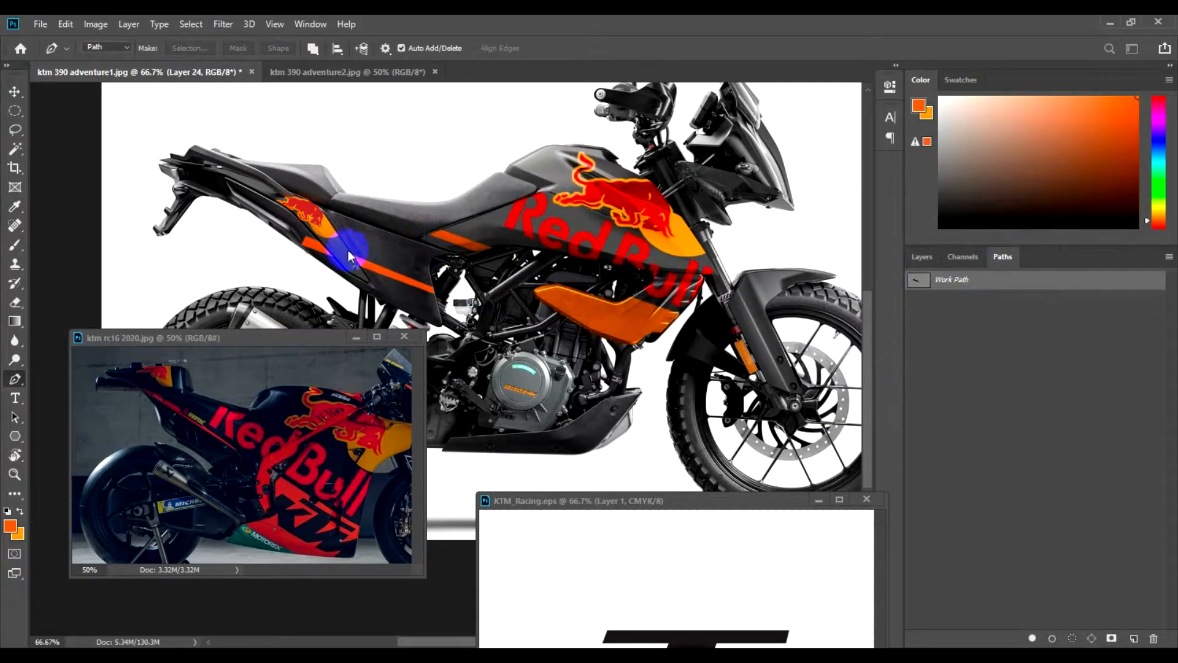
click(939, 296)
key(v)
click(923, 257)
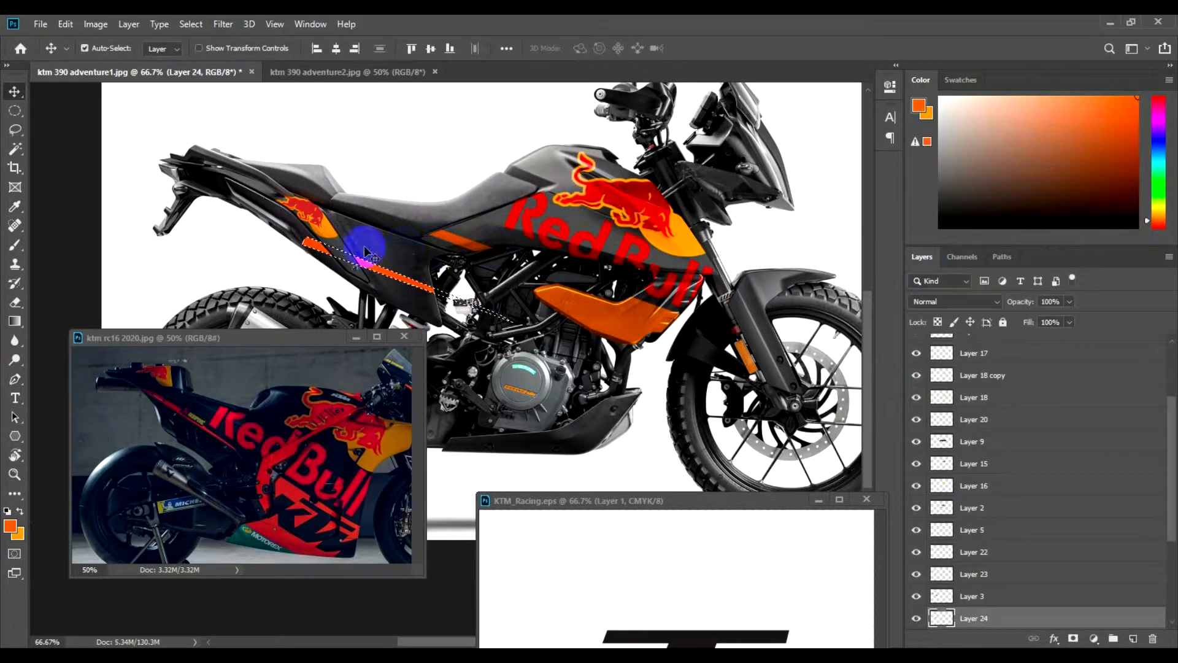
ctrl+click(329, 258)
key(ctrl+j)
- Colorize the tail panel's stripe piece with hue 21, saturation 100 and lightness about 11
key(ctrl+u)
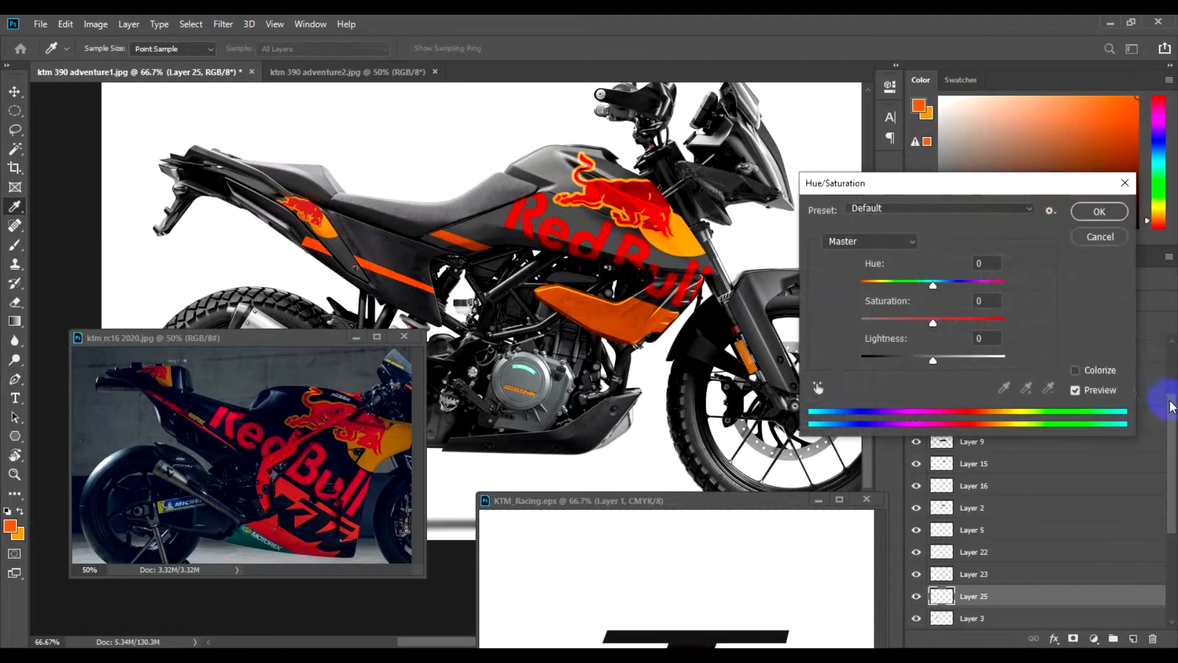
click(1102, 370)
drag(897, 319, 900, 320)
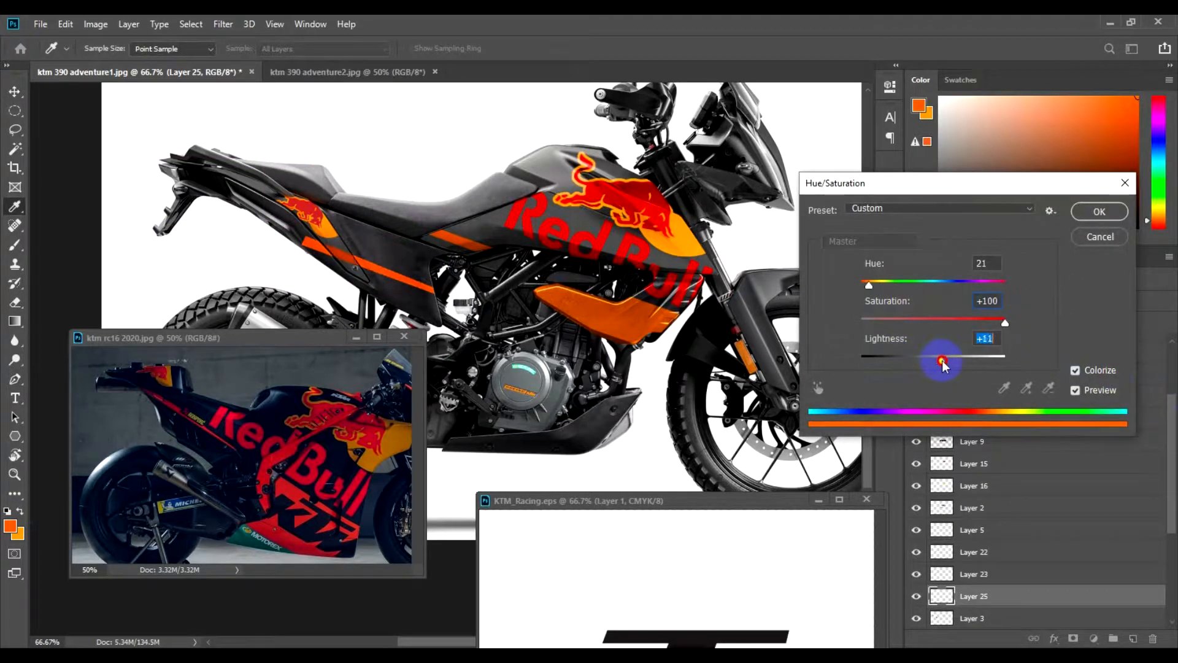
key(Return)
- Outline the rear end of the stripe with the Pen tool and delete that area from Layer 24
key(p)
click(323, 239)
click(346, 268)
click(306, 268)
click(278, 228)
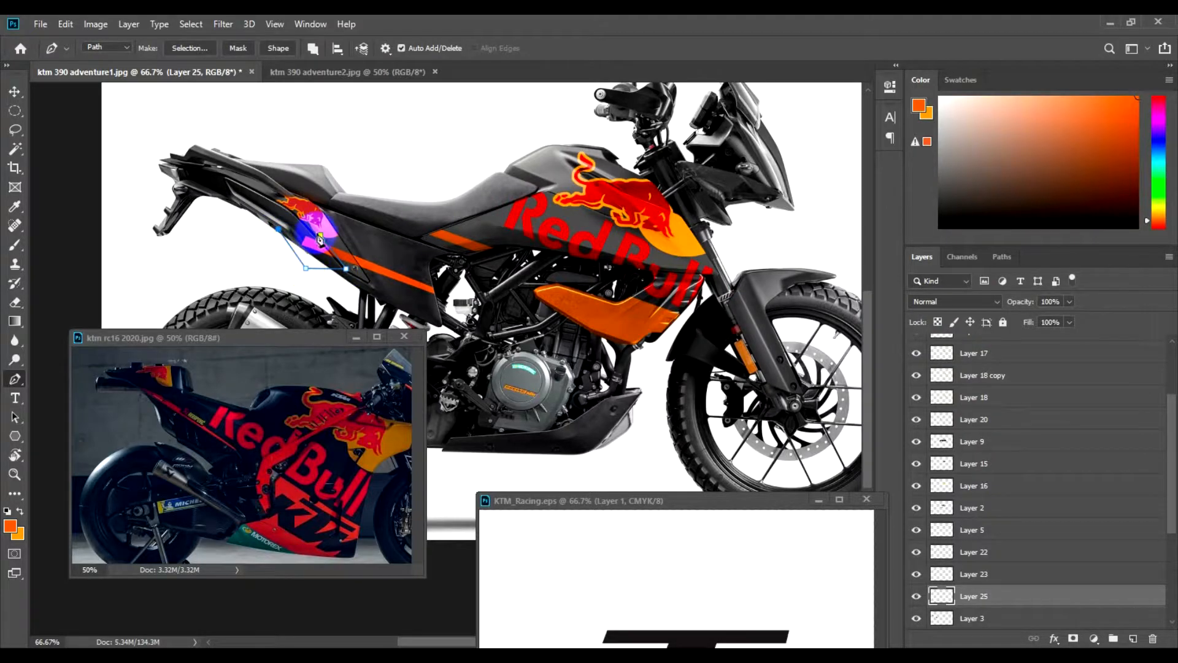
right_click(337, 229)
click(365, 295)
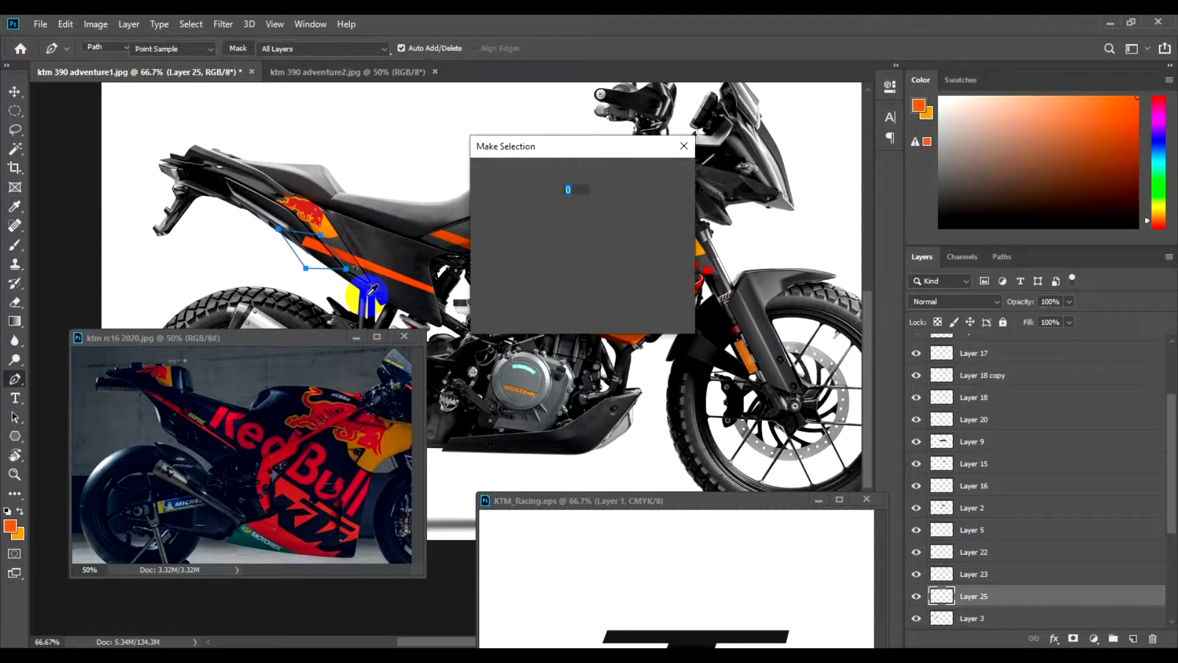
key(Return)
key(v)
ctrl+click(400, 277)
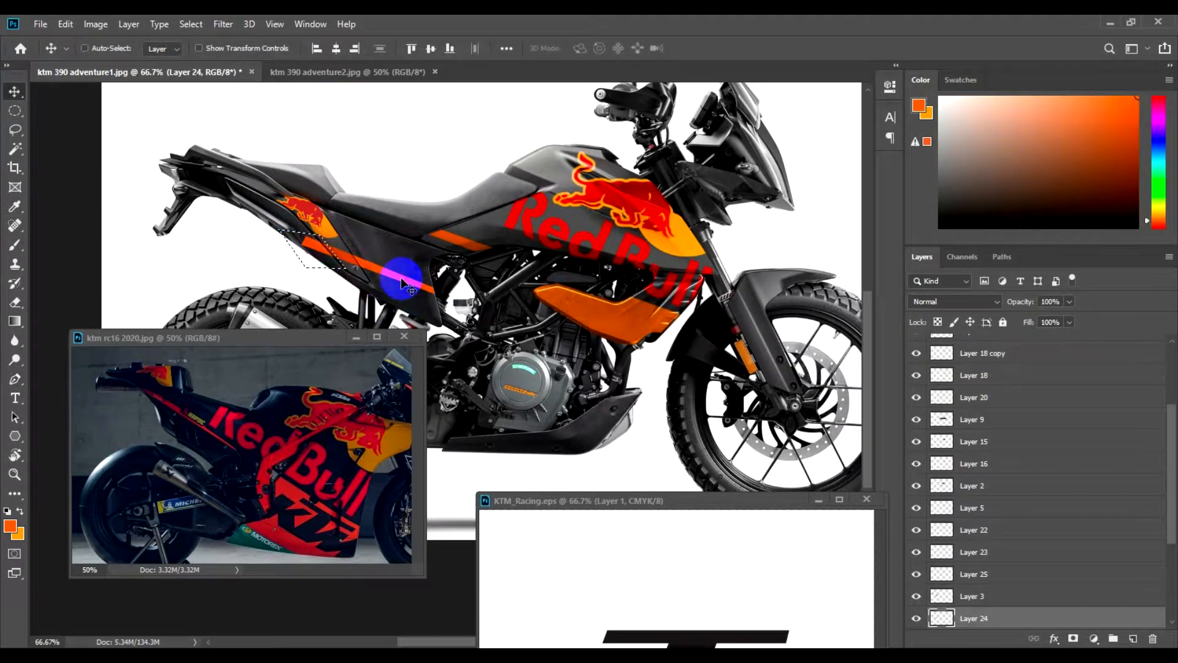
key(Delete)
key(ctrl+d)
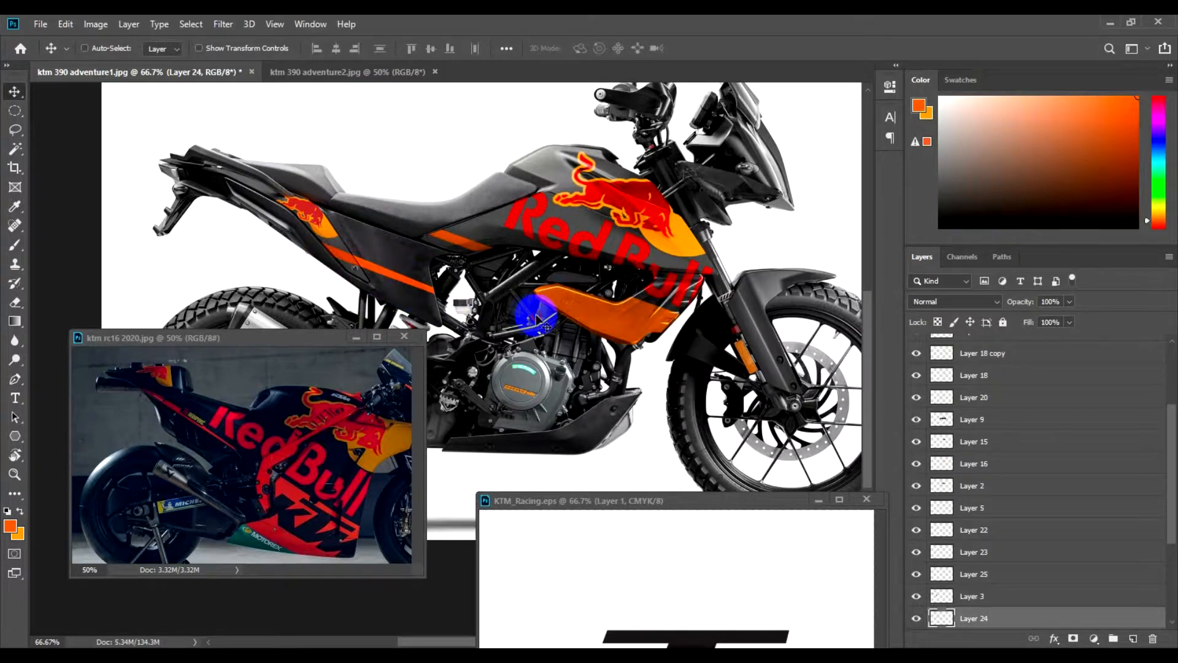
- Copy only the black KTM lettering from KTM_Racing.eps into the motorcycle photo and minimize the logo file
click(703, 602)
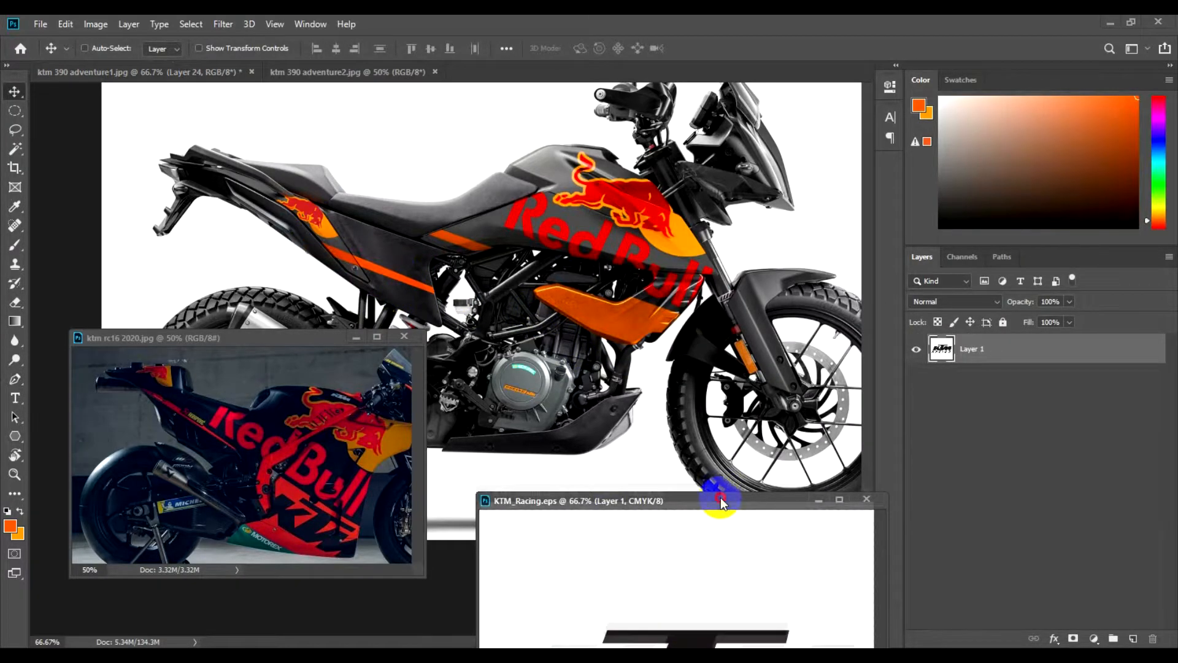
drag(720, 497, 706, 336)
key(w)
click(661, 509)
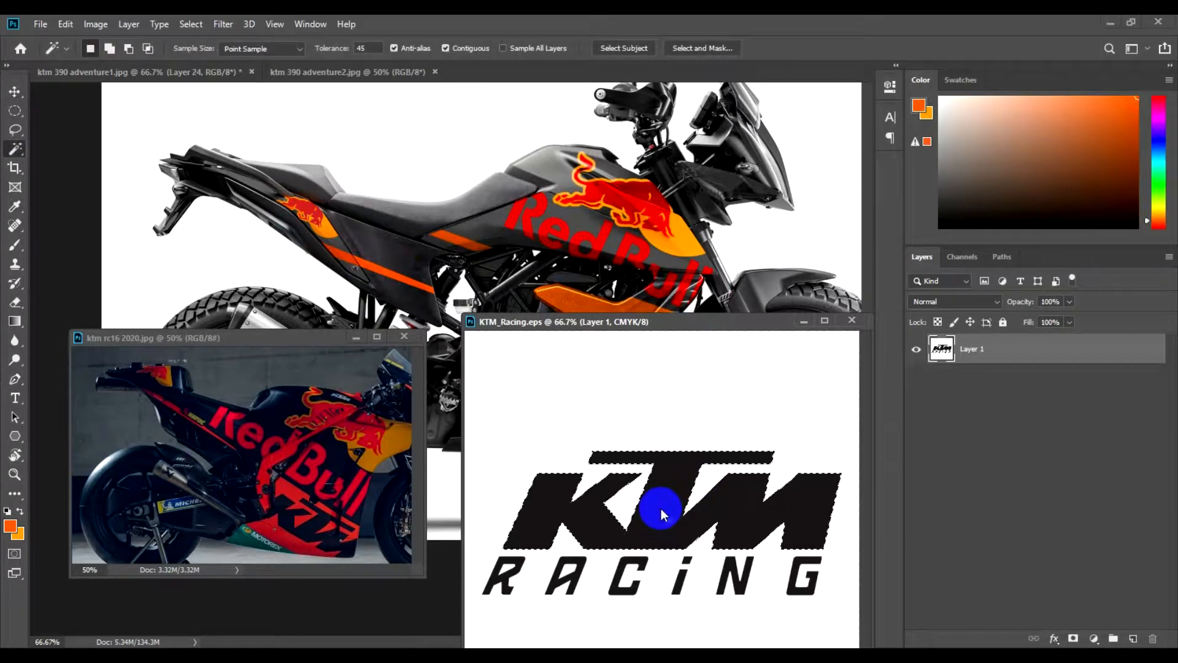
key(v)
key(ctrl+j)
drag(665, 513, 790, 334)
click(803, 321)
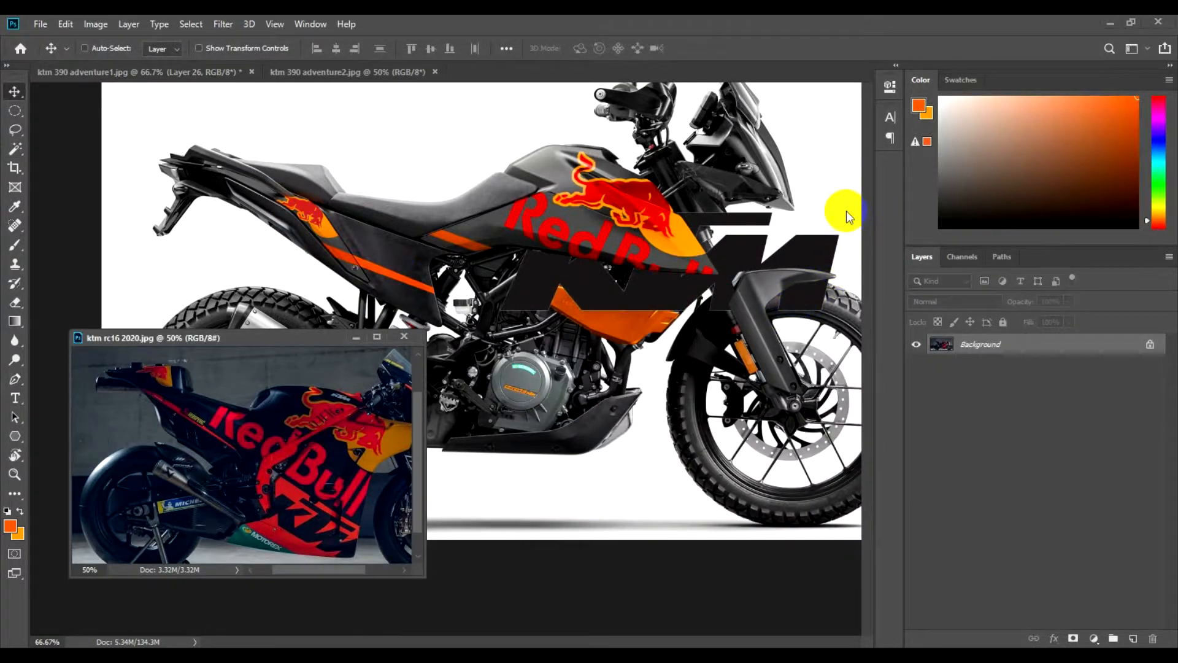
- Scale the KTM logo to about 37% and rotate it by about 22 degrees
click(820, 261)
key(ctrl+t)
drag(840, 214, 614, 278)
drag(648, 318, 629, 350)
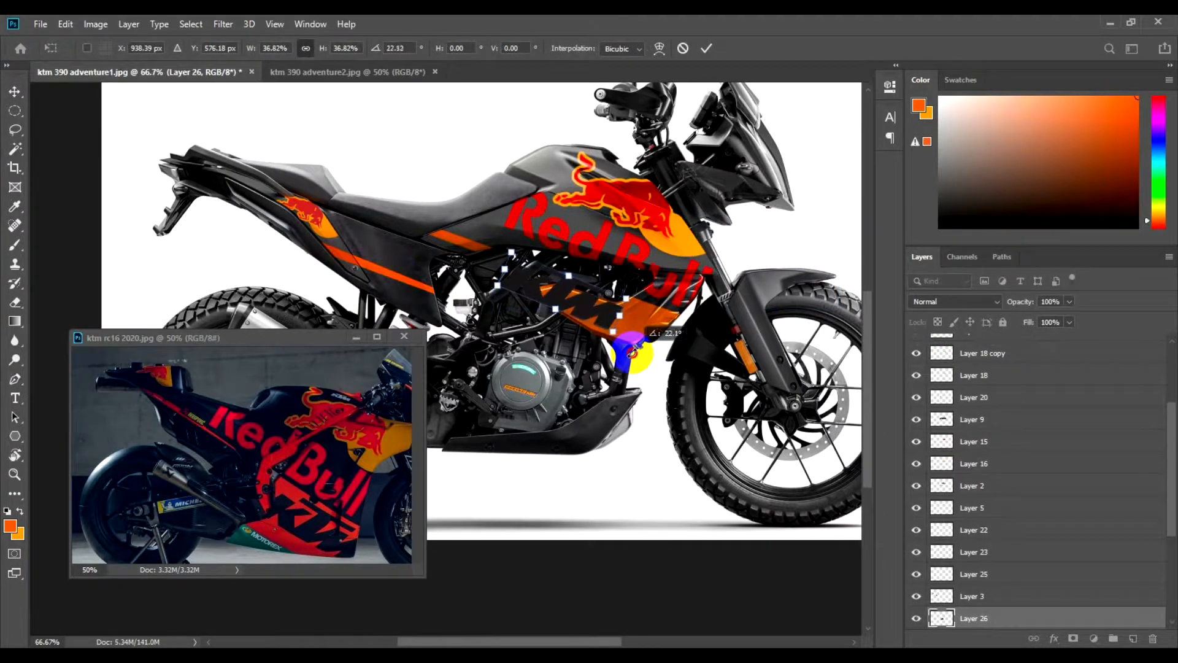
key(Return)
- Move the KTM logo onto the orange lower side panel and adjust its size and placement to fit
drag(602, 311, 673, 332)
key(ctrl+t)
drag(689, 381, 690, 381)
key(Return)
drag(639, 321, 642, 327)
- Mask the KTM logo on Layer 26 with the outline of the orange lower side panel
ctrl+click(625, 332)
ctrl+click(941, 618)
click(973, 530)
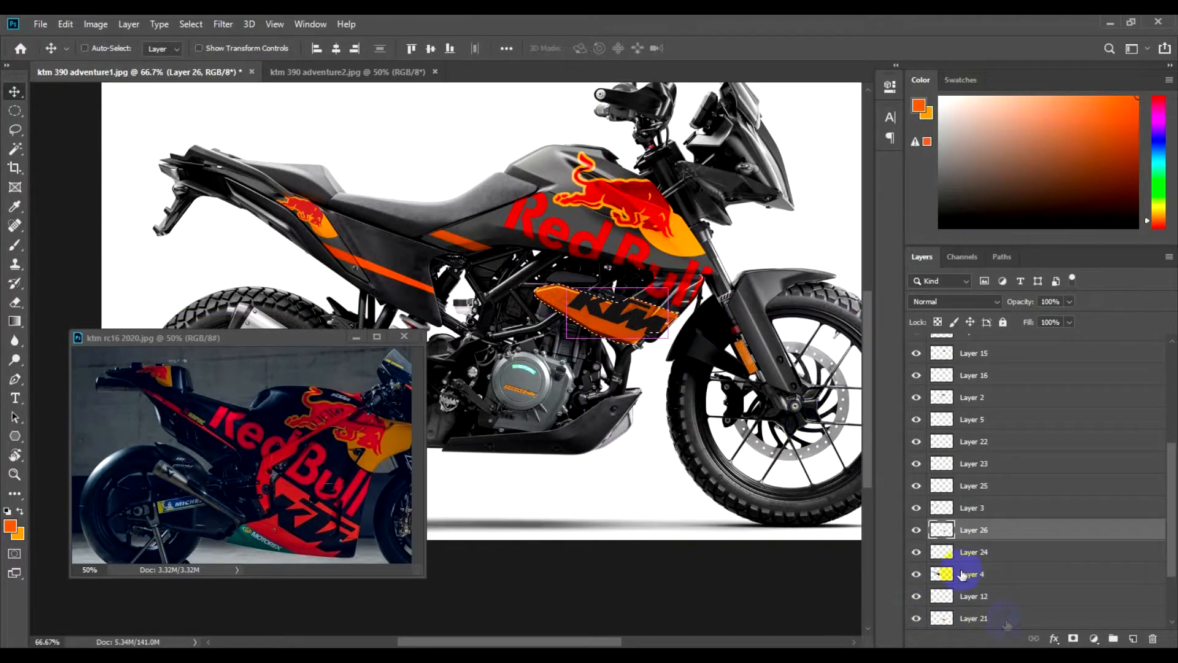
click(1072, 638)
- Select the belly pan's layer, Layer 7, and draw a closed four-corner path enclosing the pan's upper front section
drag(571, 376, 592, 273)
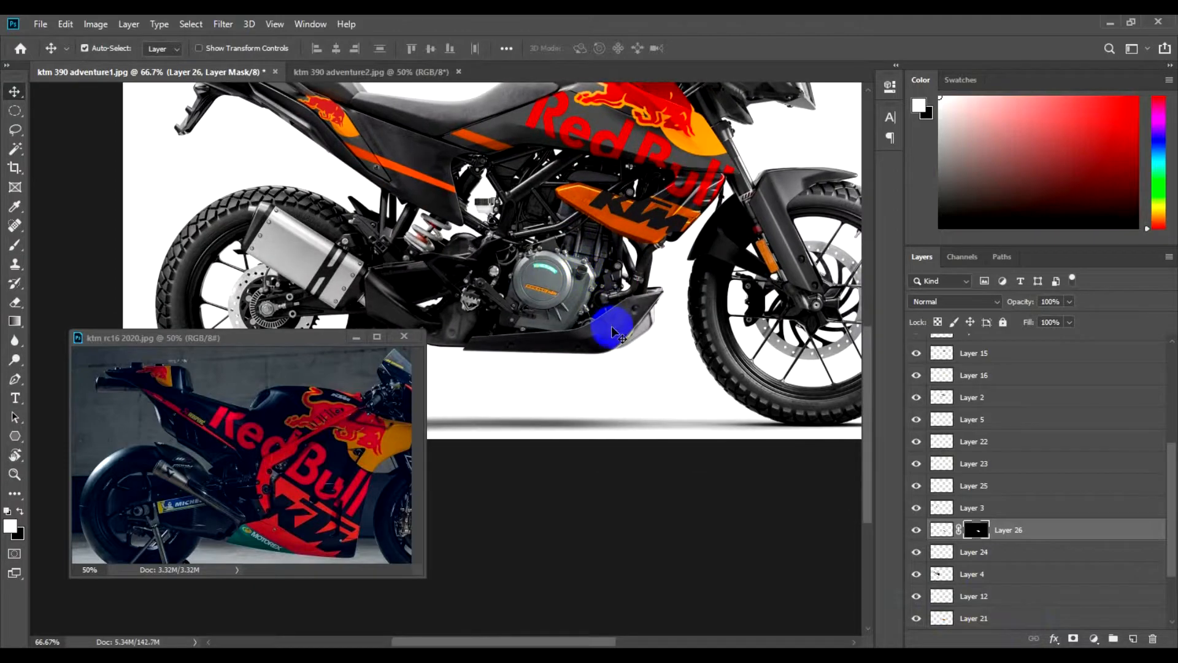
ctrl+click(608, 329)
key(p)
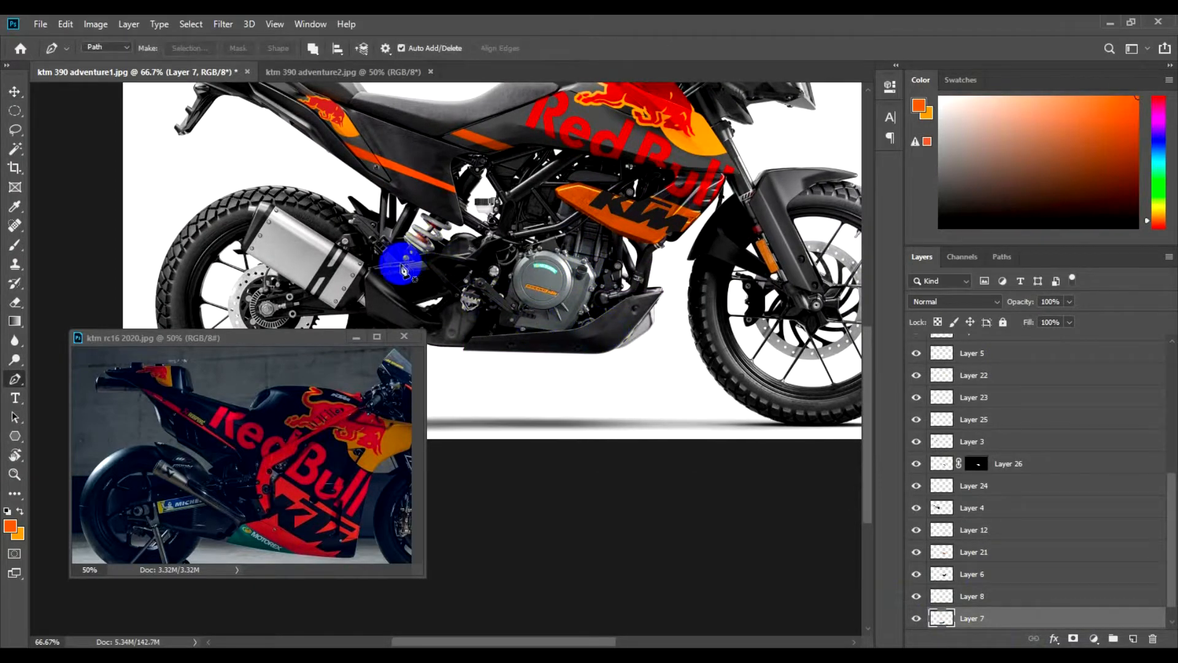
click(371, 264)
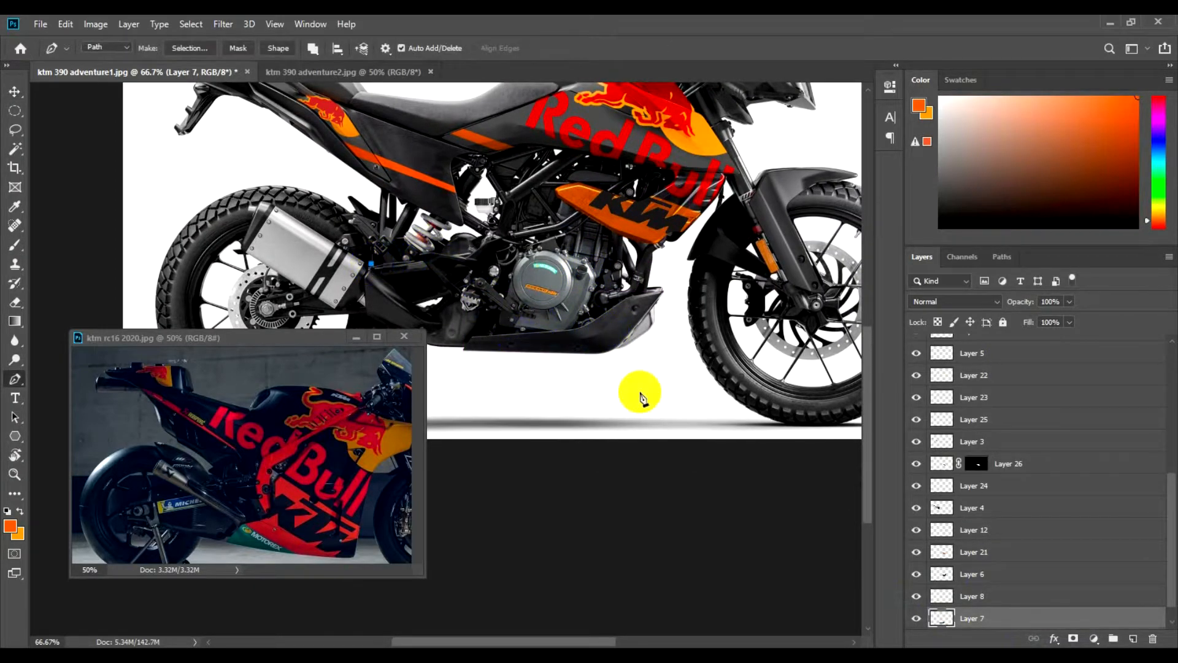
click(678, 377)
click(719, 288)
click(412, 208)
click(371, 264)
right_click(585, 216)
click(494, 254)
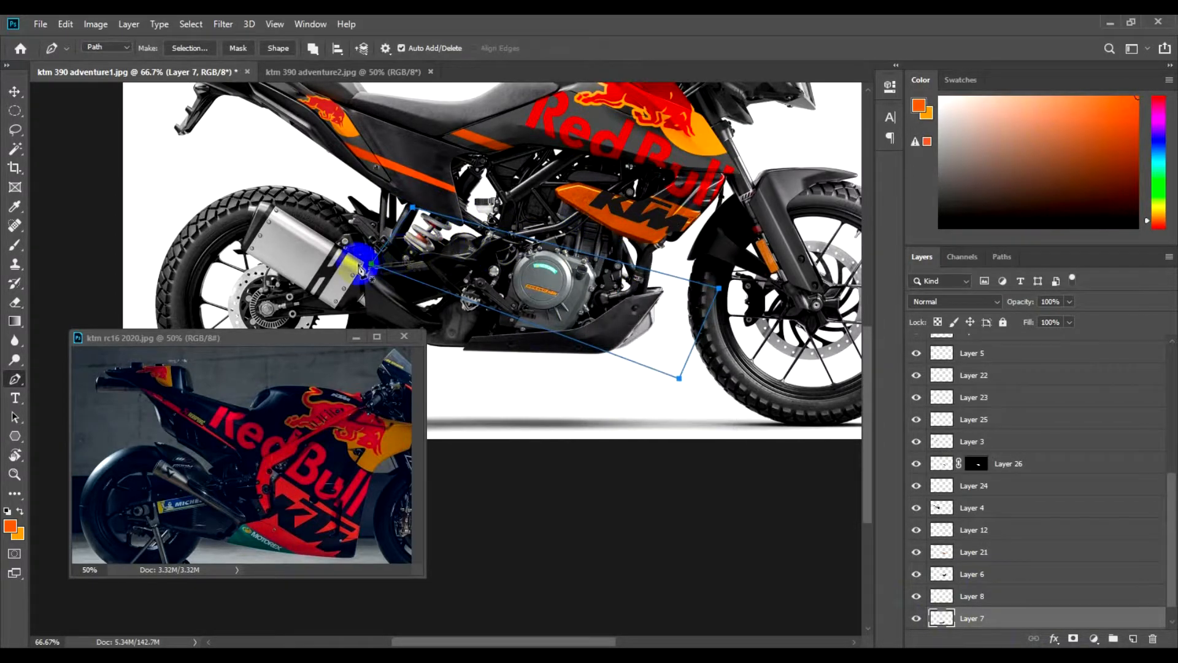
- Adjust the path's lower front corner, turn the path into a selection, and copy that part of the belly pan to its own layer
key(a)
drag(356, 251, 379, 281)
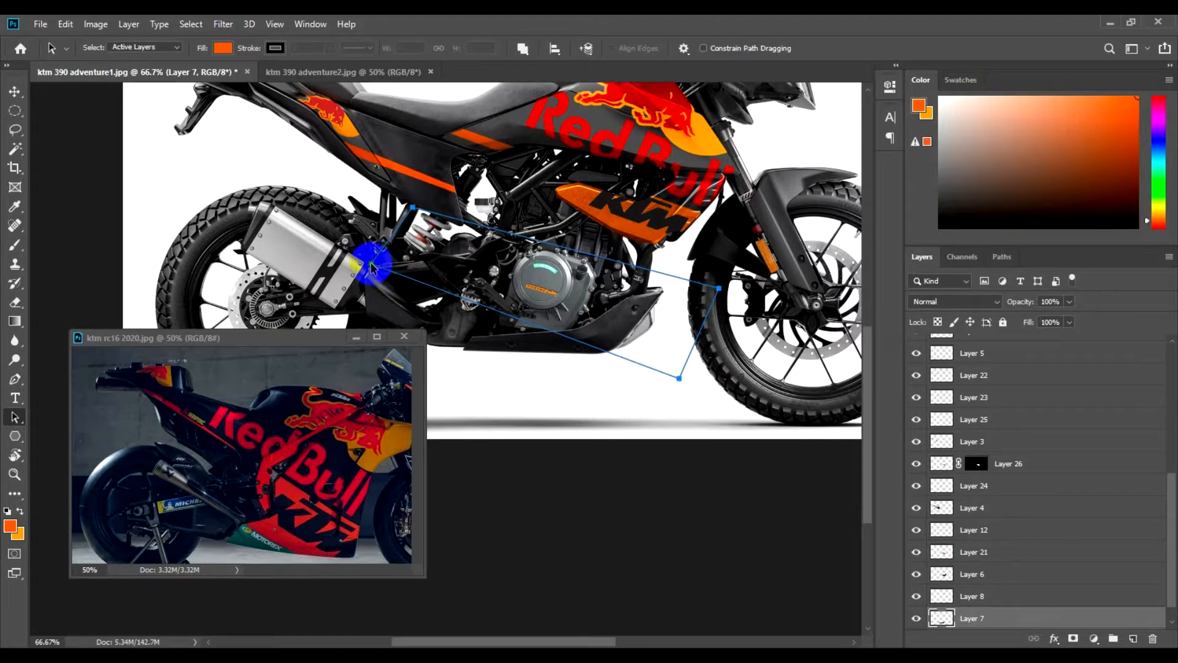
drag(678, 377, 695, 371)
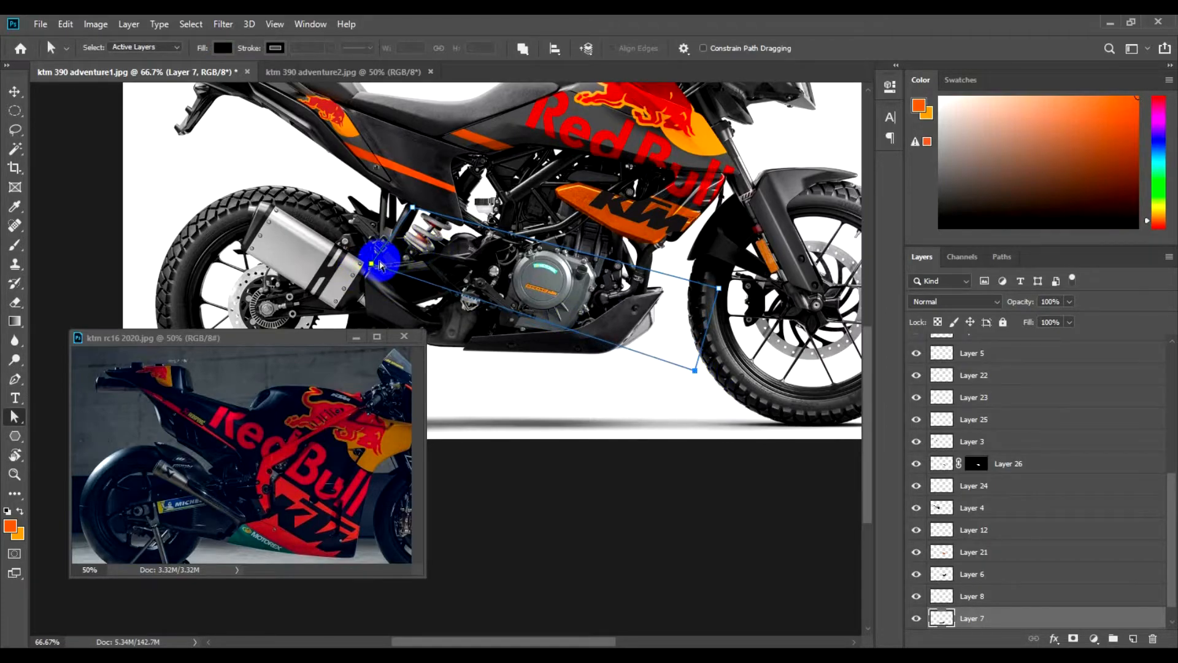
right_click(604, 221)
click(650, 221)
key(Return)
key(v)
key(ctrl+j)
- Colorize the front belly pan section orange with hue 21, saturation 100 and lightness +17
key(ctrl+u)
click(1092, 370)
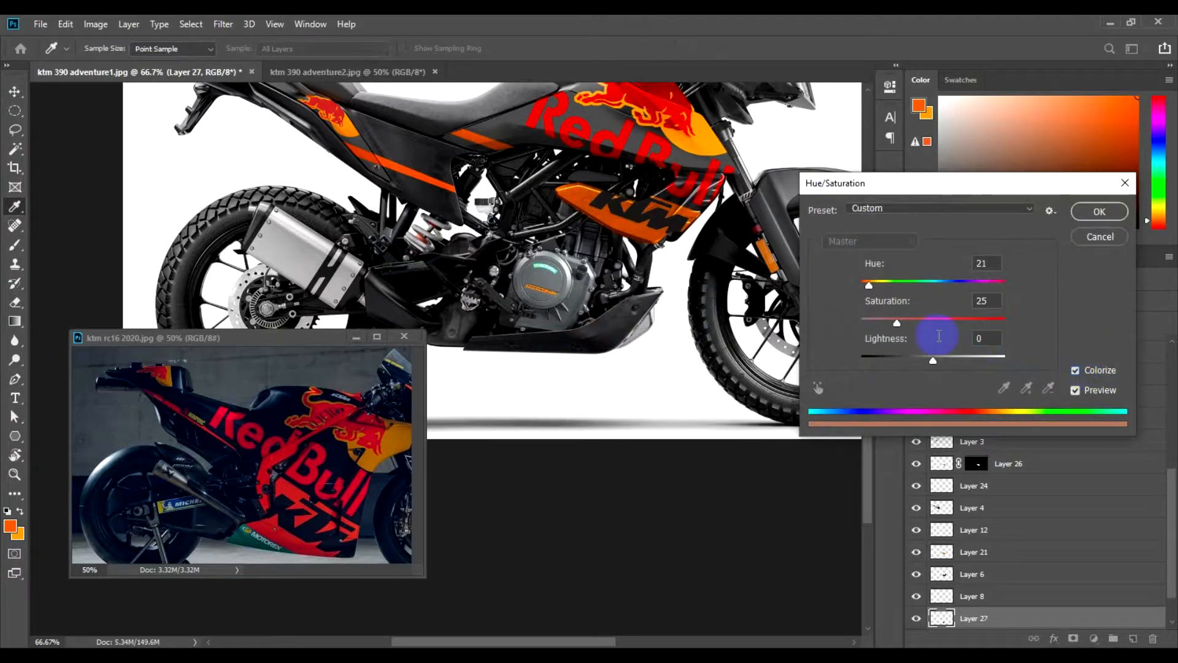
click(948, 358)
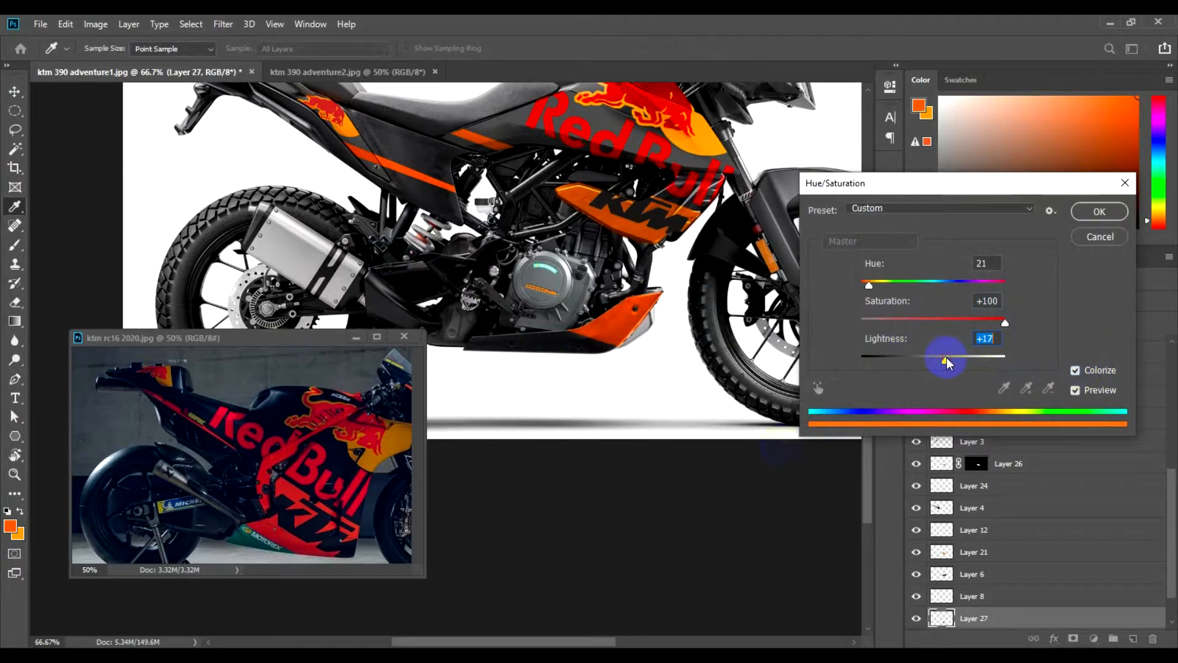
key(Return)
- Sample the teal background of MOTOREX__Oil_of_Switzerland.eps as the foreground color and minimize the logo file
click(522, 599)
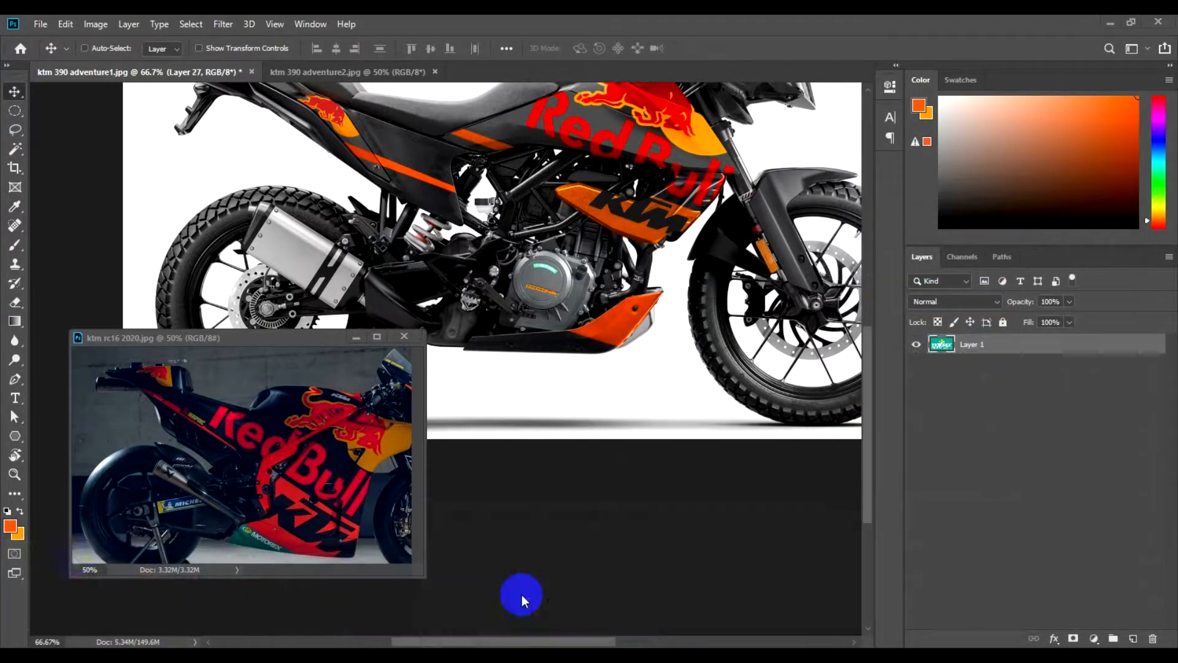
click(11, 526)
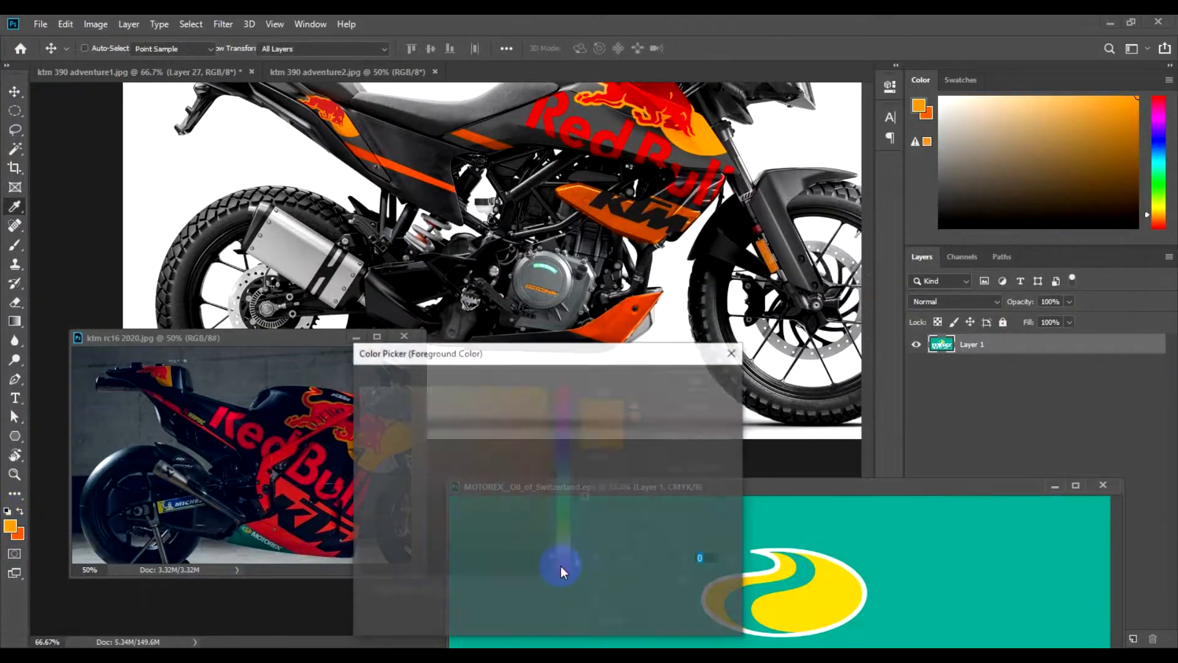
click(831, 516)
click(723, 383)
click(614, 342)
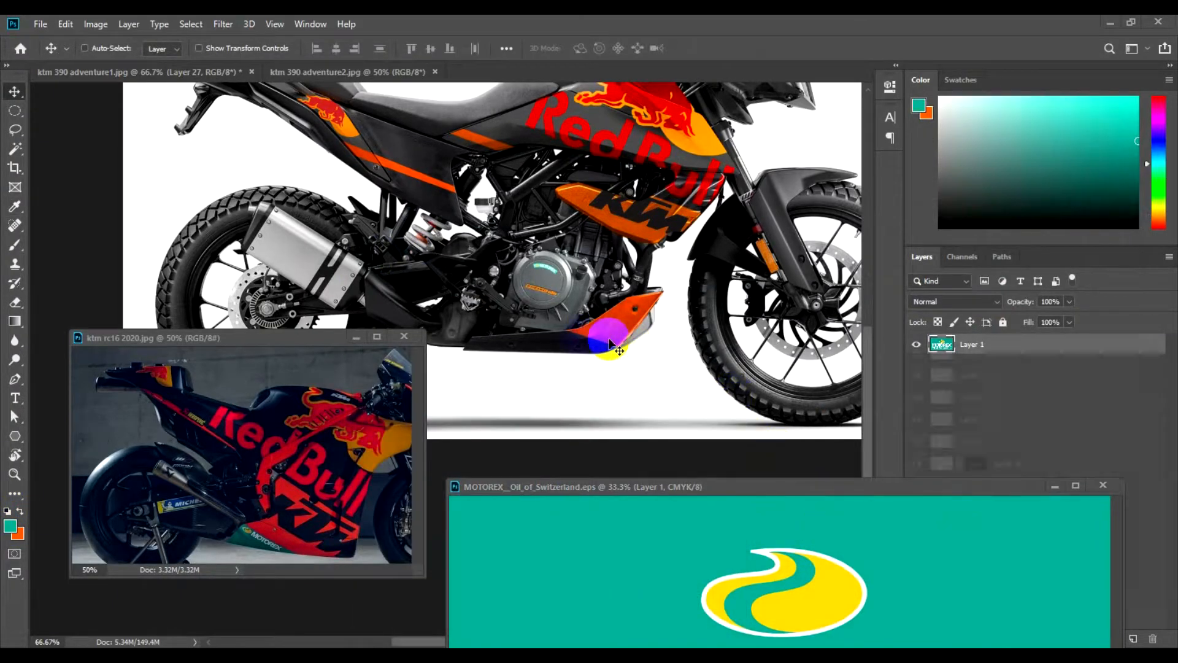
ctrl+click(583, 346)
click(1045, 480)
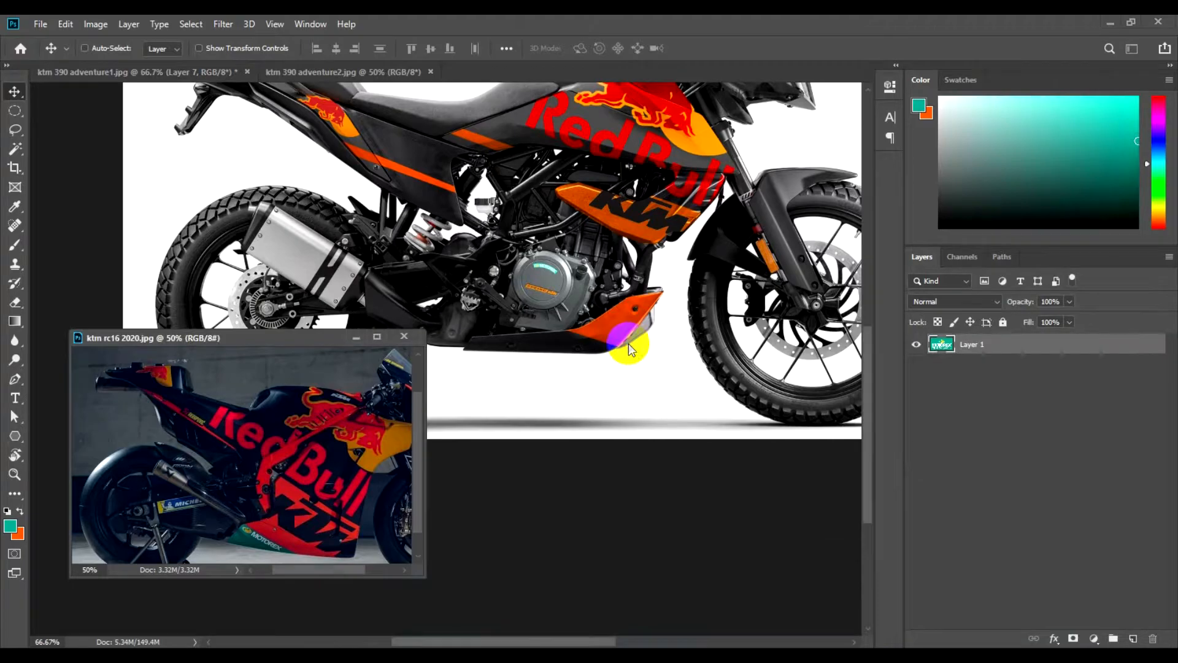
- Colorize the lower belly pan on Layer 7 teal with hue 171, saturation 100 and lightness +16
ctrl+click(567, 353)
key(ctrl+u)
click(1088, 371)
drag(951, 322, 1013, 317)
mouse_move(933, 360)
mouse_down()
mouse_move(959, 358)
mouse_move(948, 363)
mouse_up()
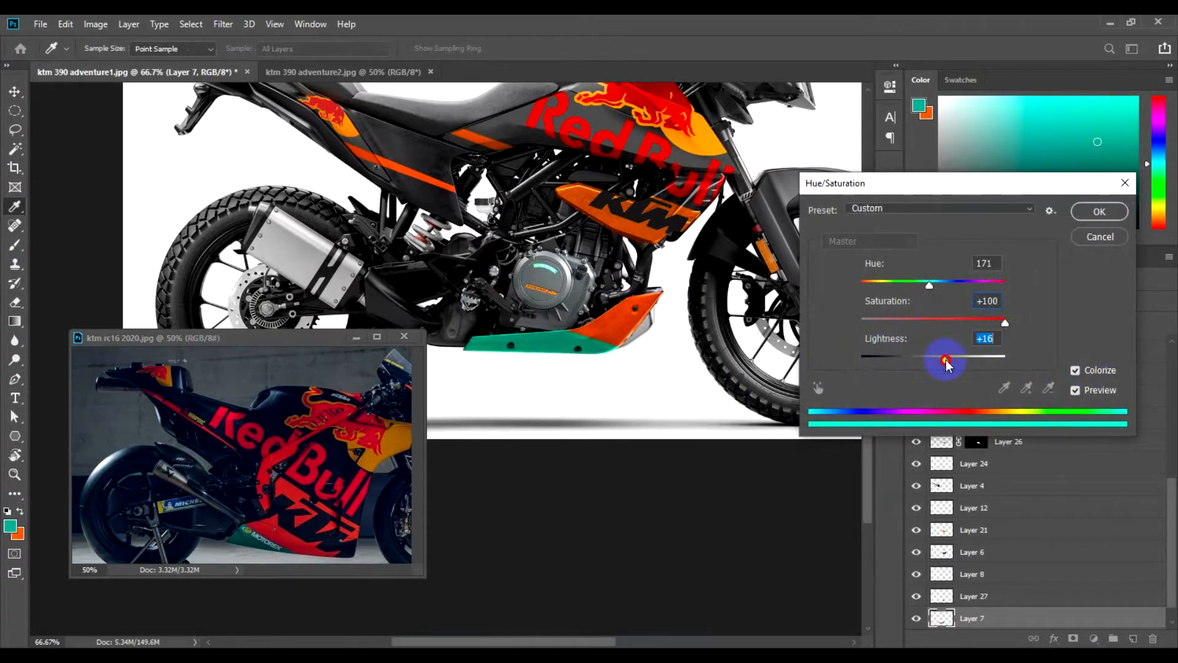
key(Return)
key(v)
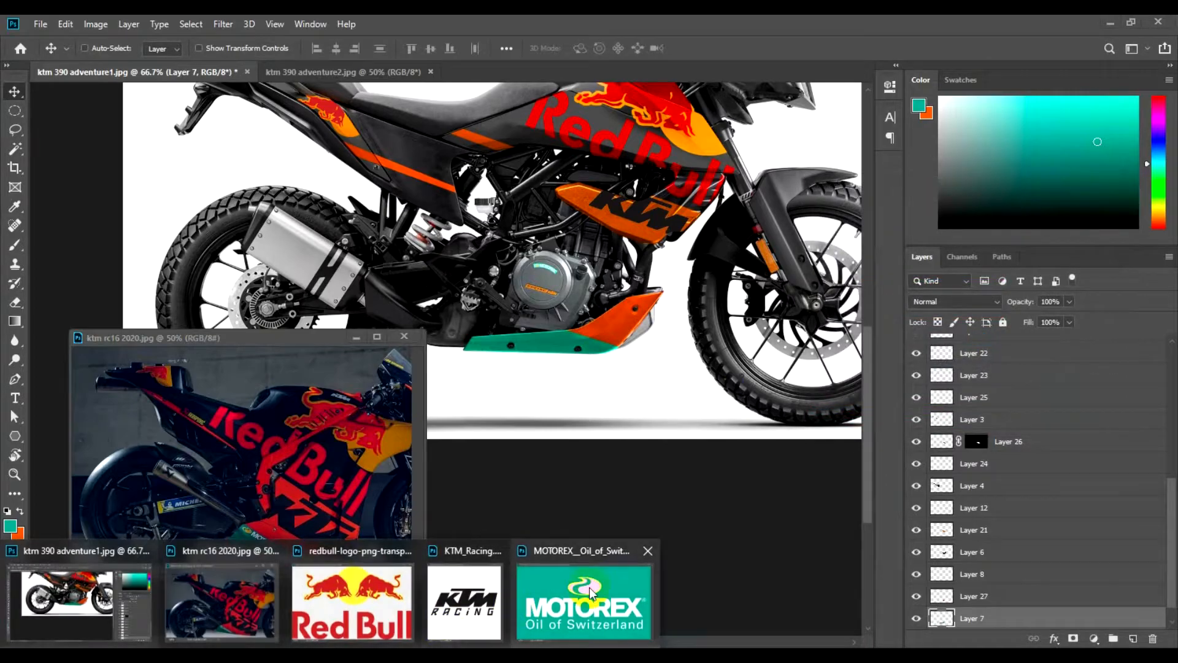
- Select the emblem and MOTOREX lettering in the MOTOREX logo file with a rectangular marquee and copy them to a new layer
click(588, 605)
drag(675, 490, 426, 212)
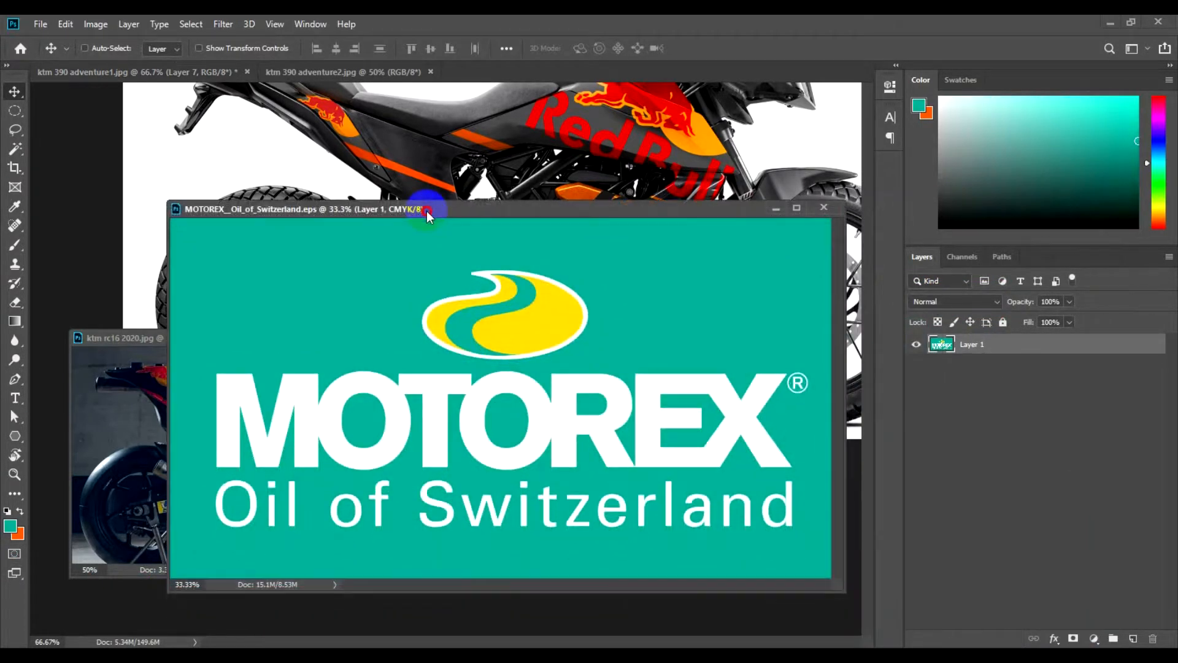
key(m)
drag(187, 241, 712, 405)
drag(15, 109, 49, 111)
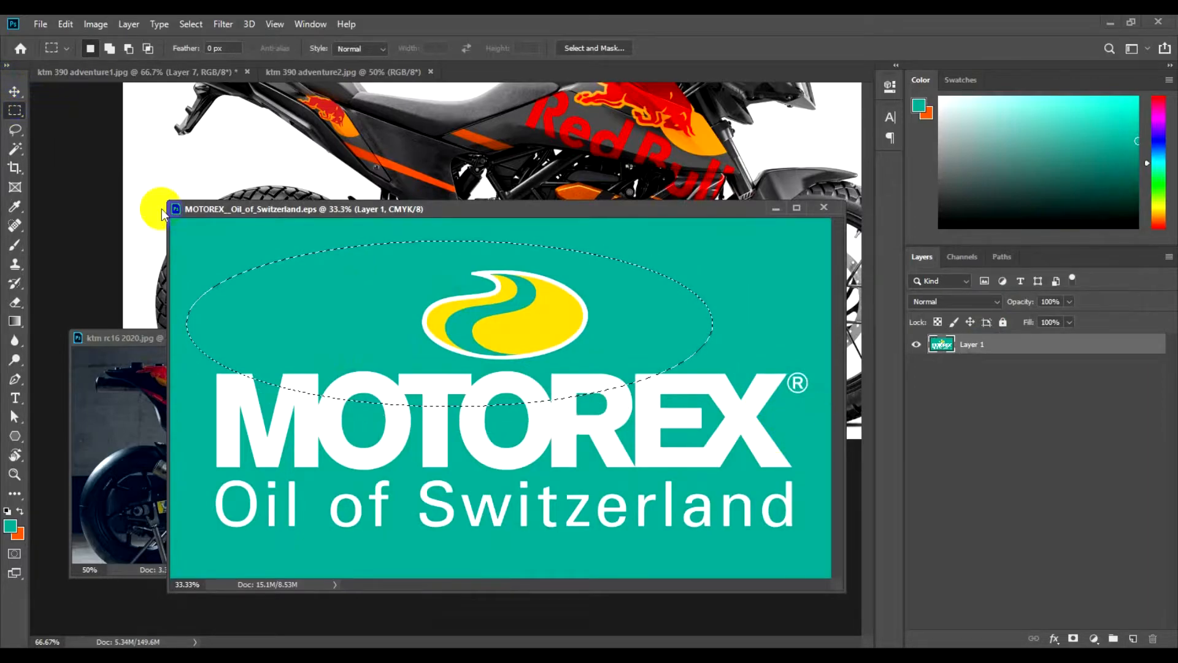
drag(742, 448, 818, 479)
key(ctrl+j)
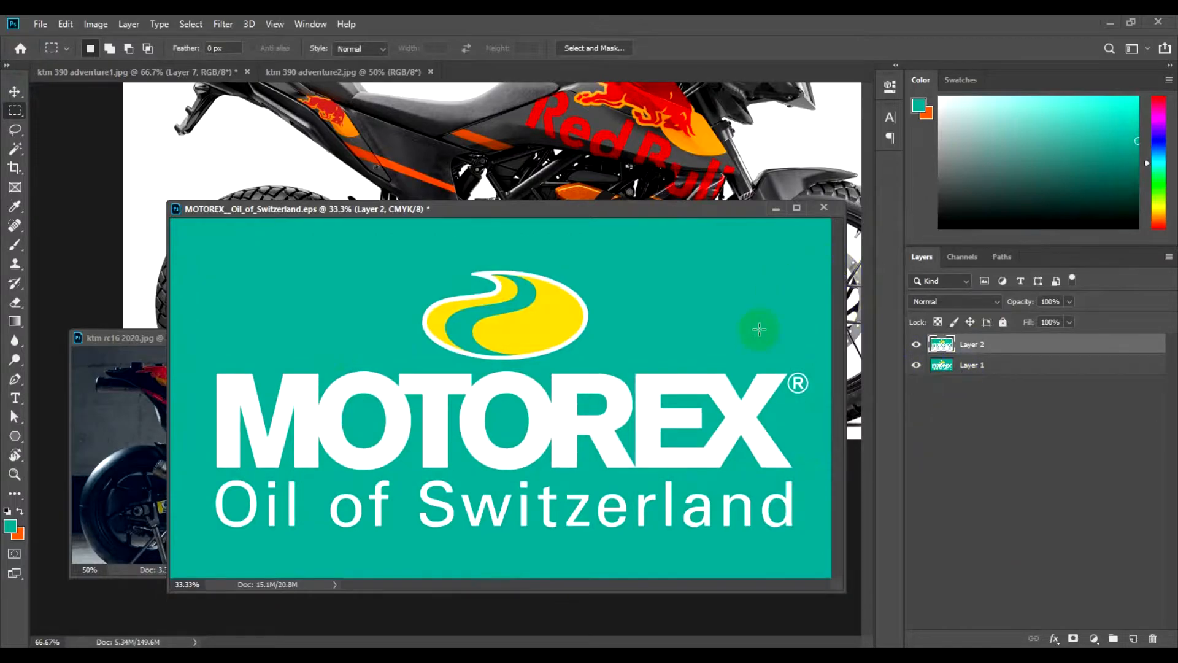
- Copy the cropped MOTOREX logo layer into the motorcycle photo and minimize the logo file
key(v)
drag(658, 387, 594, 349)
click(763, 208)
click(775, 208)
click(715, 187)
drag(723, 245, 689, 381)
- Scale the MOTOREX logo down proportionally to well under half the motorcycle's length
key(ctrl+t)
drag(793, 234, 570, 339)
drag(526, 402, 795, 200)
drag(836, 110, 482, 257)
drag(375, 292, 781, 183)
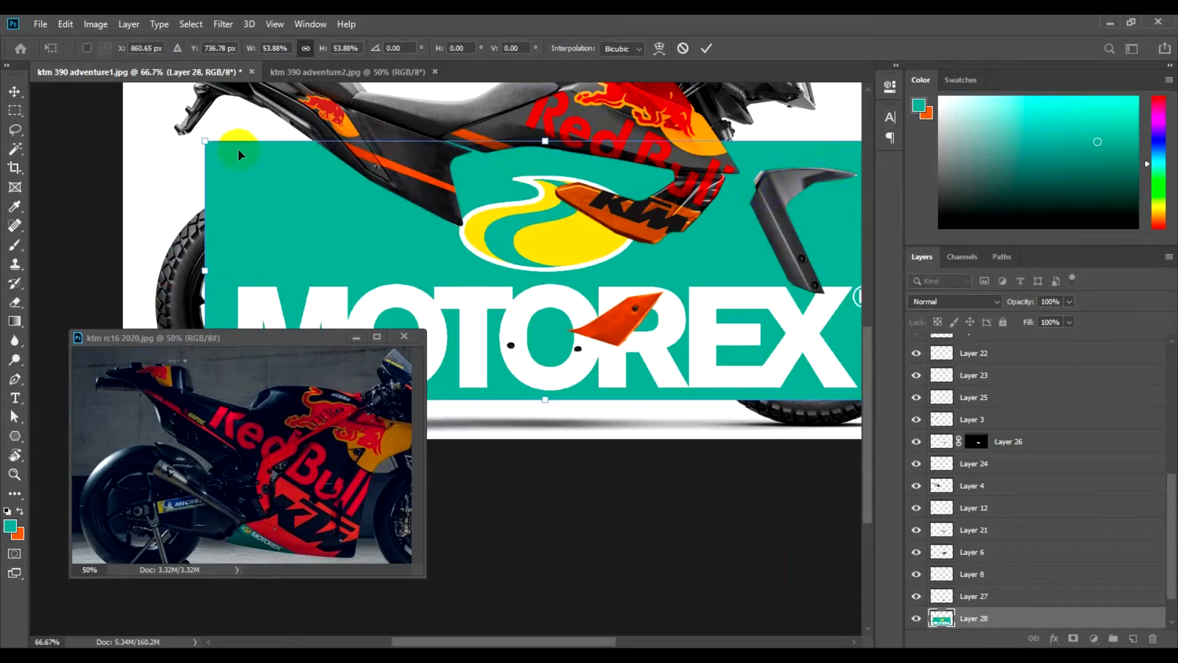
drag(197, 140, 610, 323)
key(Return)
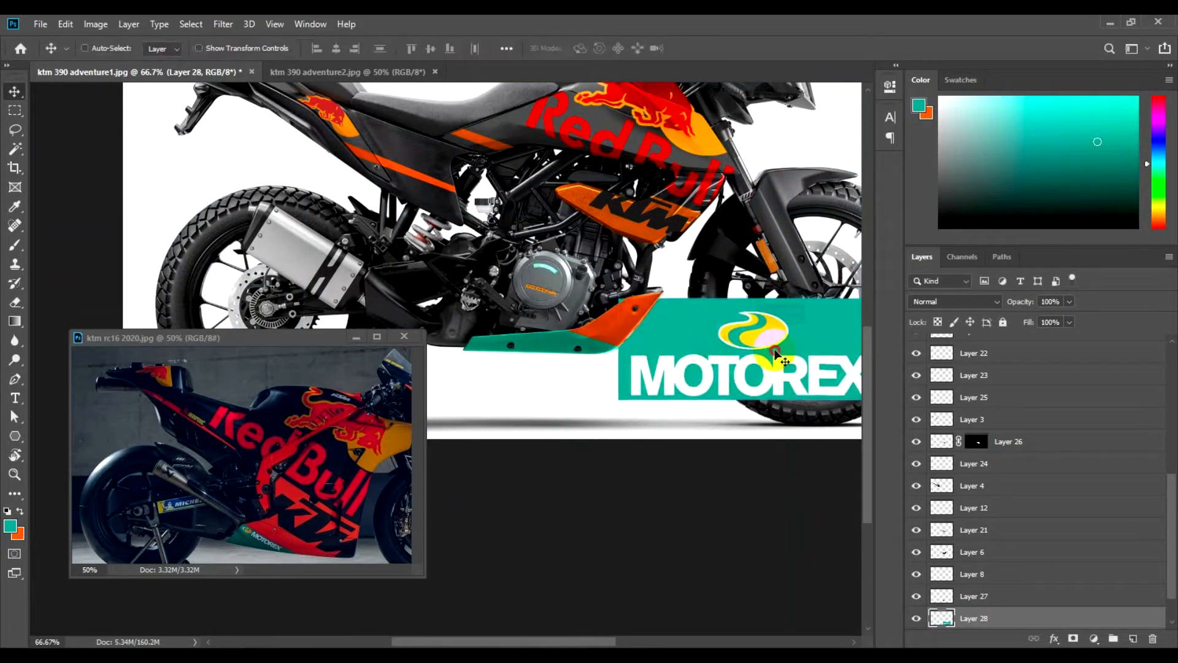
- Move the MOTOREX logo over the engine, delete its surrounding teal background and deselect
drag(773, 356, 500, 271)
key(w)
click(553, 248)
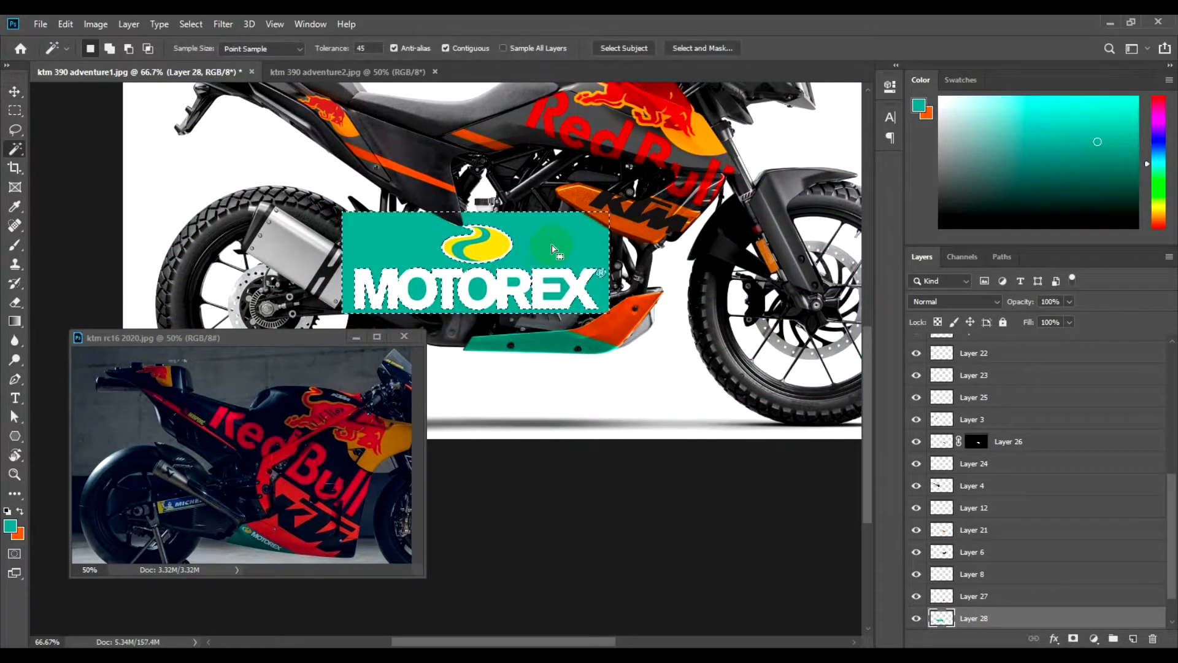
key(Delete)
key(m)
click(527, 184)
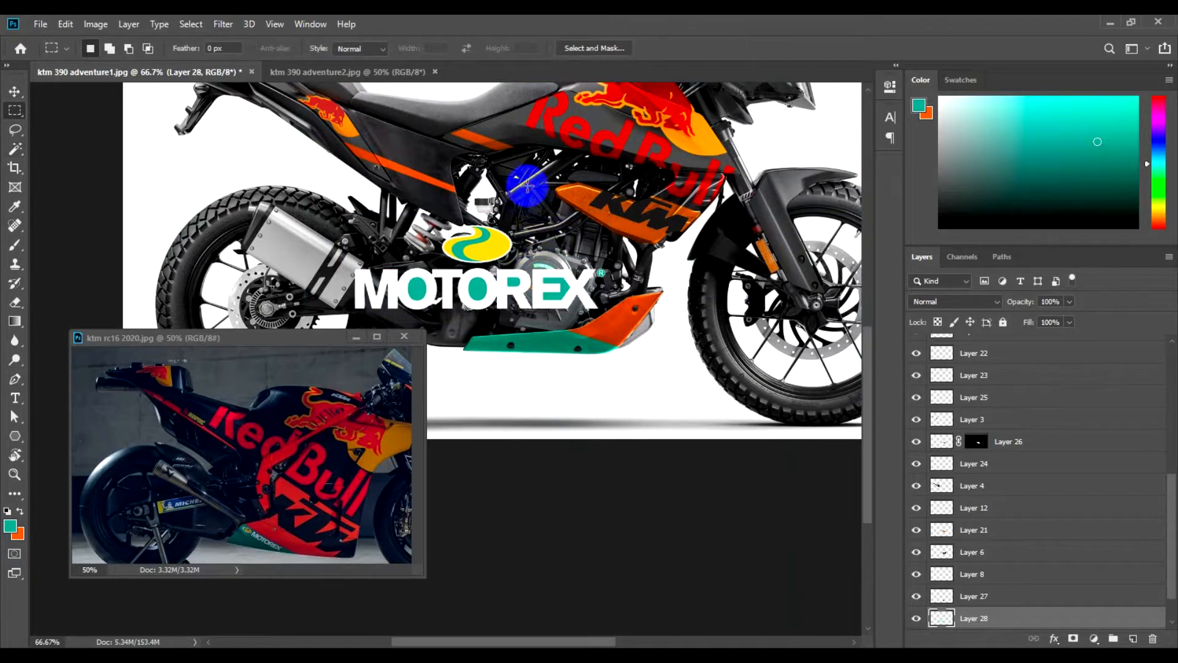
- Separate the yellow emblem onto its own layer and place it in front of the M of MOTOREX
drag(414, 214, 525, 269)
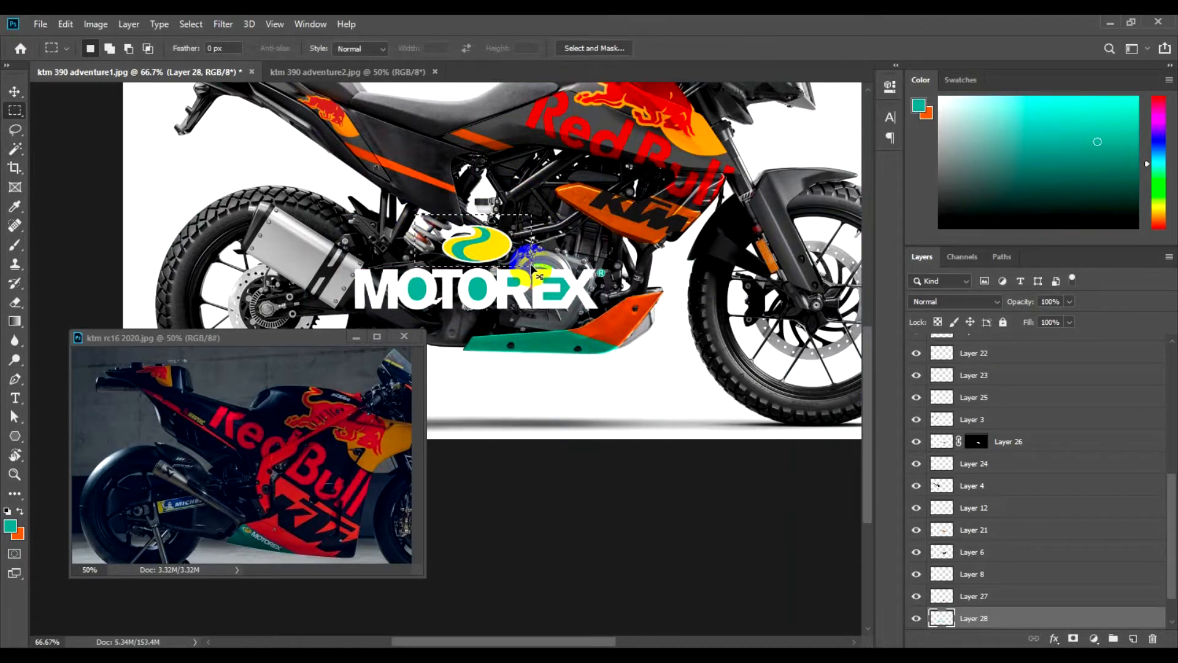
key(ctrl+v)
key(v)
drag(532, 270, 319, 291)
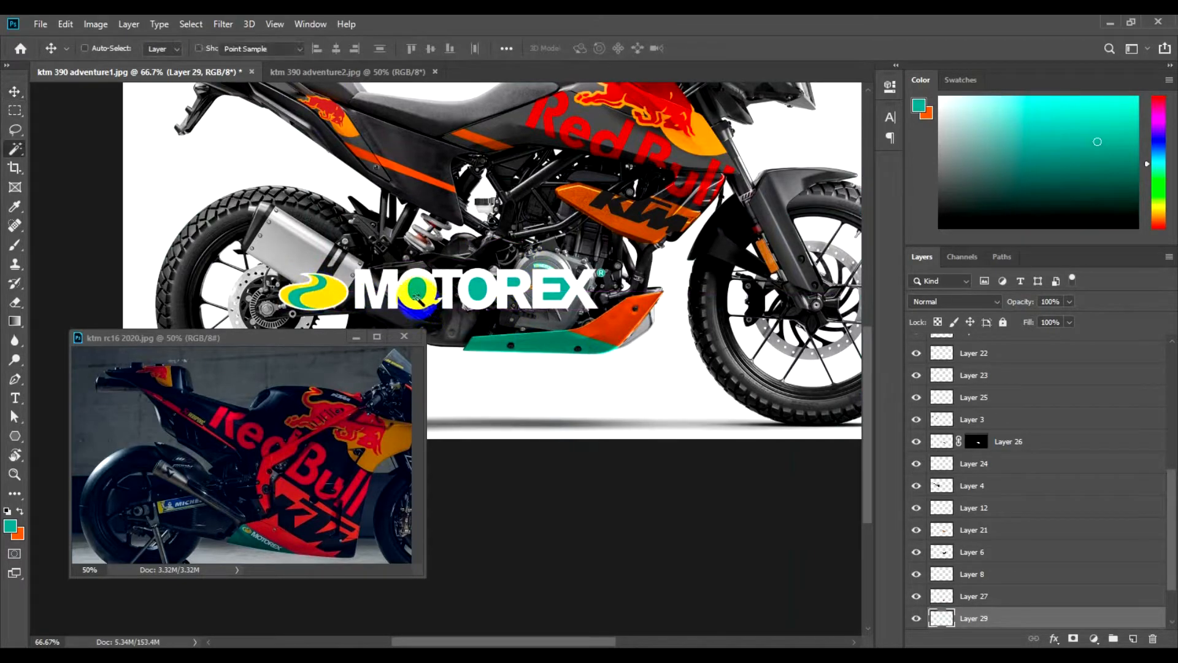
- Delete the remaining teal fill inside the MOTOREX letters on Layer 28
click(418, 296)
key(v)
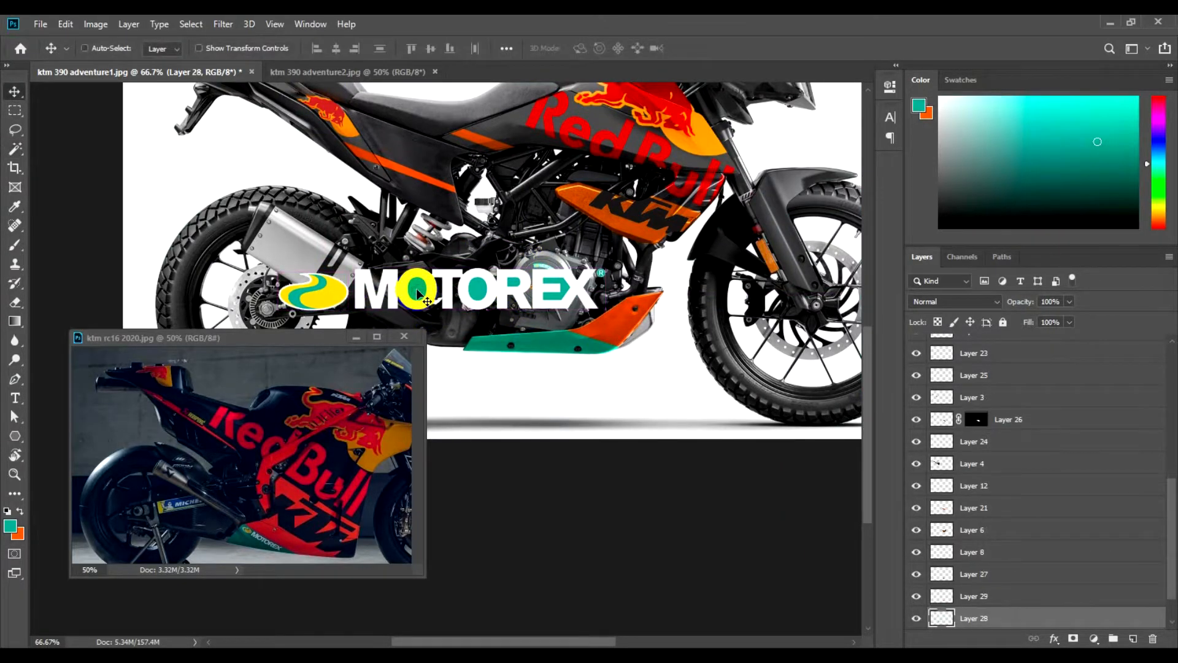
key(w)
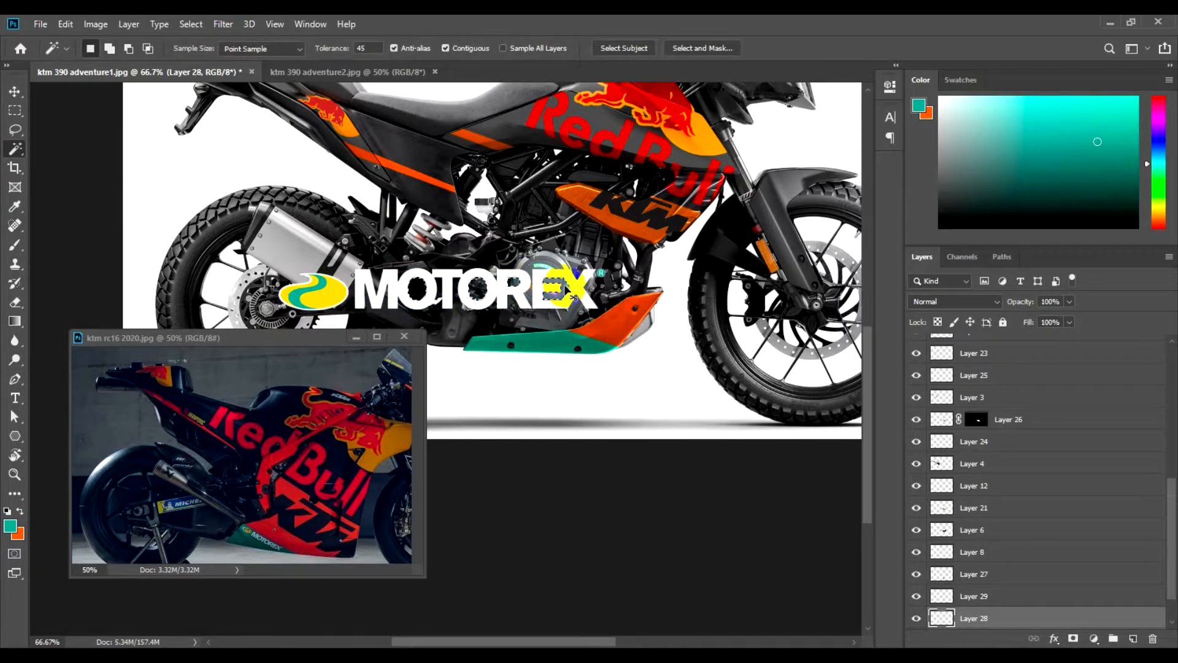
key(v)
- Merge the MOTOREX emblem and lettering layers and scale the combined logo down onto the teal belly panel
scroll(1059, 580, down, 1)
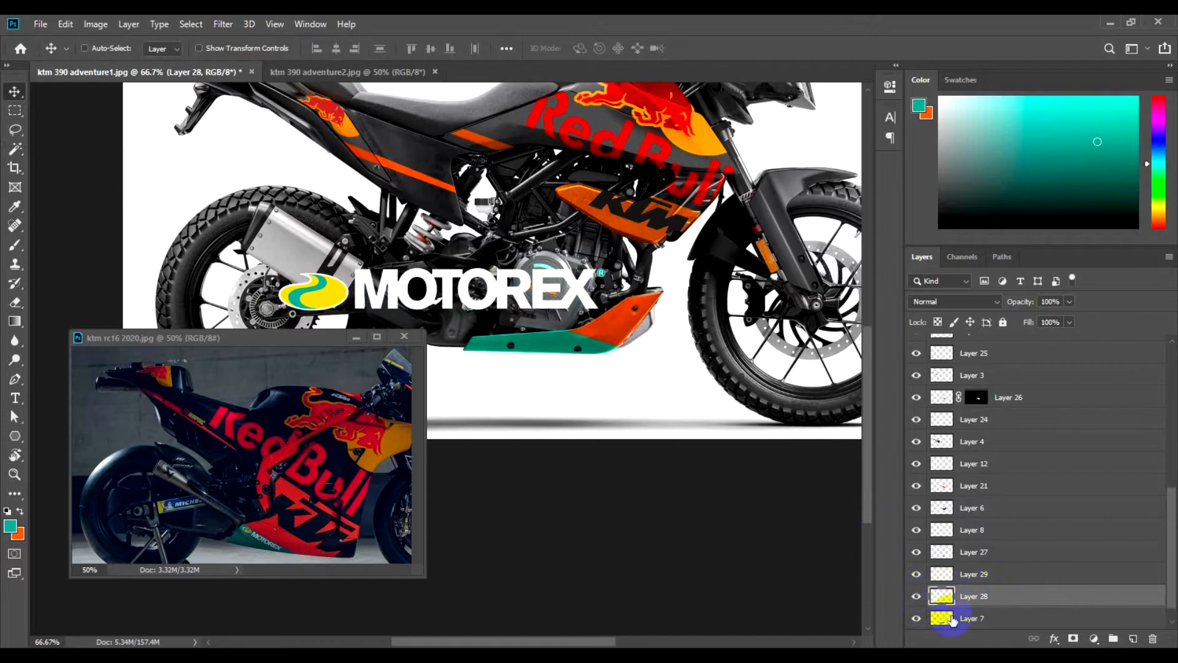
shift+click(969, 577)
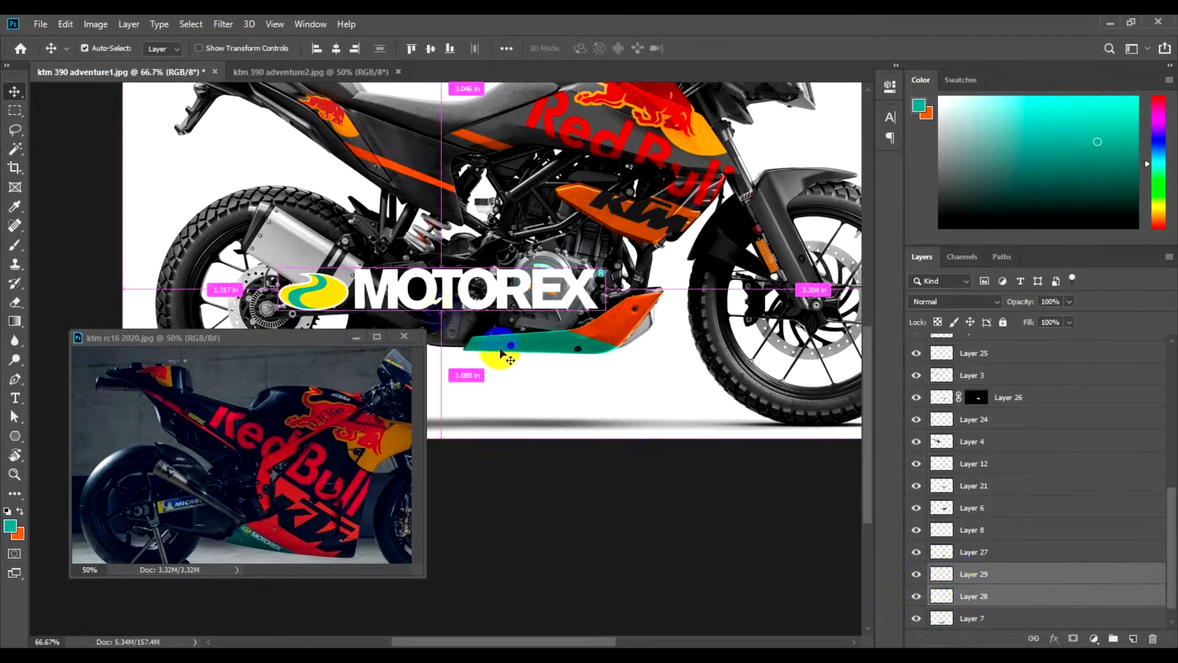
key(ctrl+e)
key(ctrl+t)
drag(605, 265, 584, 327)
key(Return)
- Shrink the MOTOREX logo further and position it between the two bolts of the teal belly panel
key(ctrl+t)
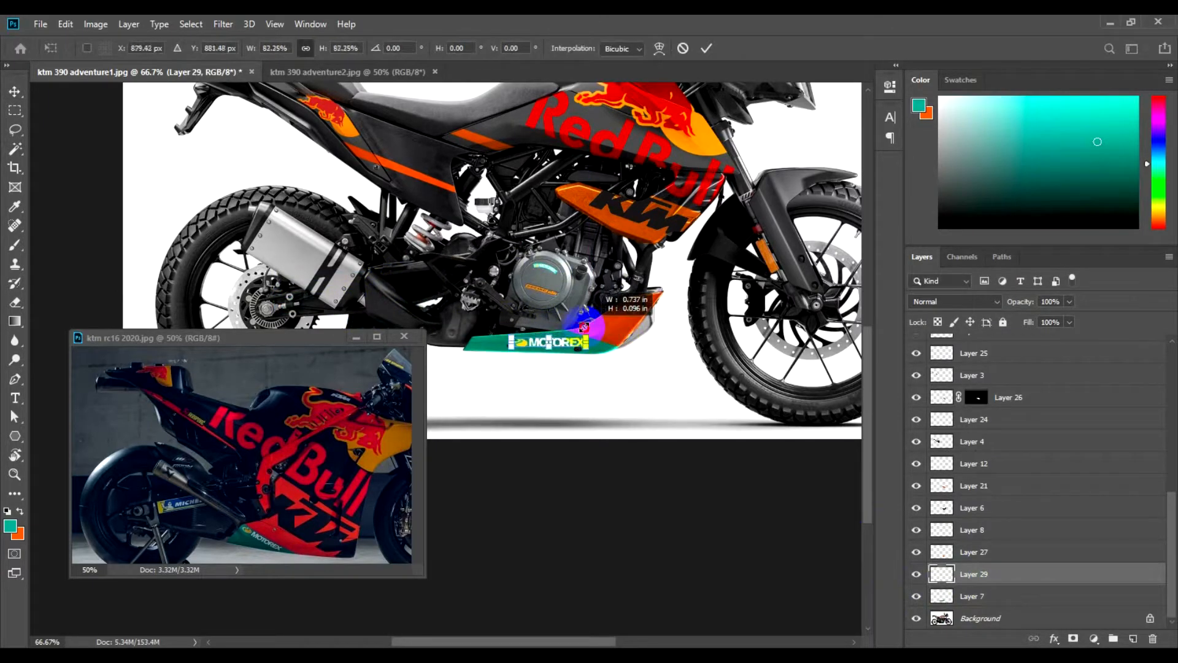
key(Return)
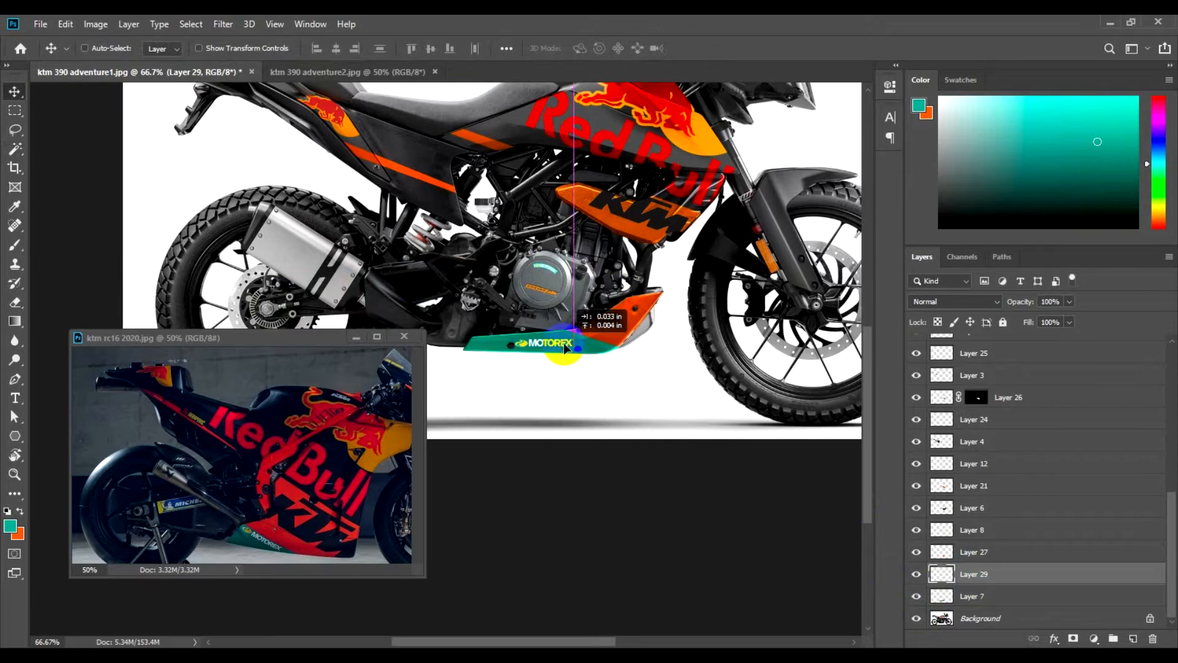
key(z)
key(v)
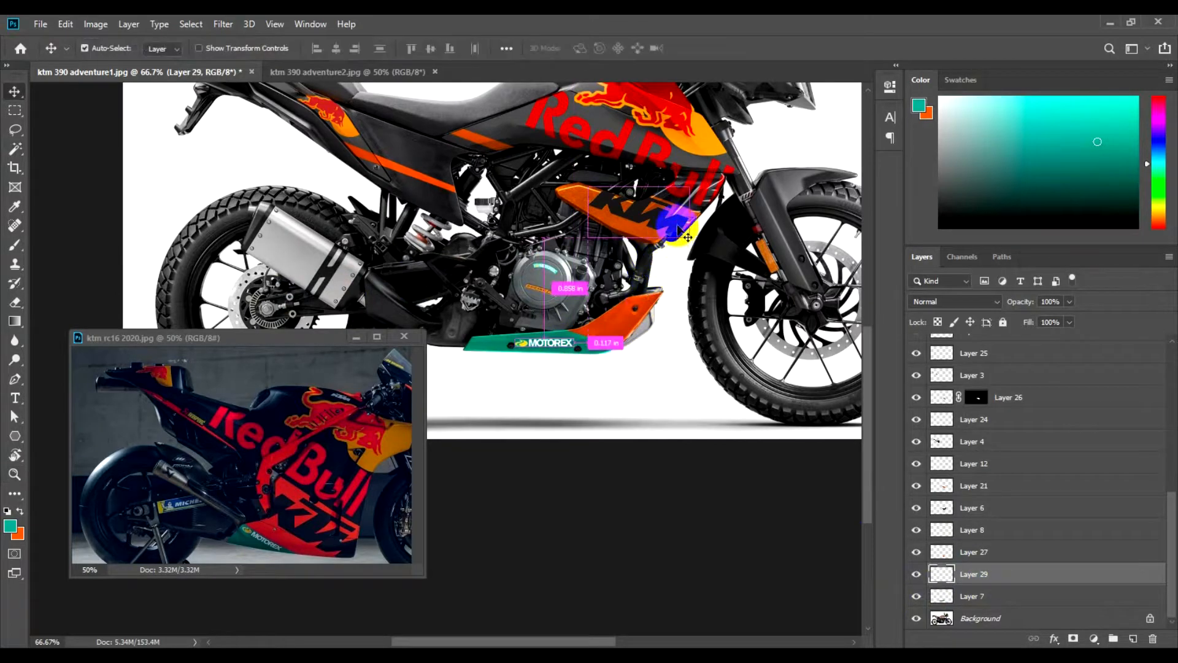
- Duplicate the KTM logo on Layer 26, delete the copy's layer mask, and move the copy down onto the orange belly section
ctrl+click(676, 224)
key(ctrl+j)
right_click(977, 403)
click(1039, 426)
drag(630, 246, 673, 341)
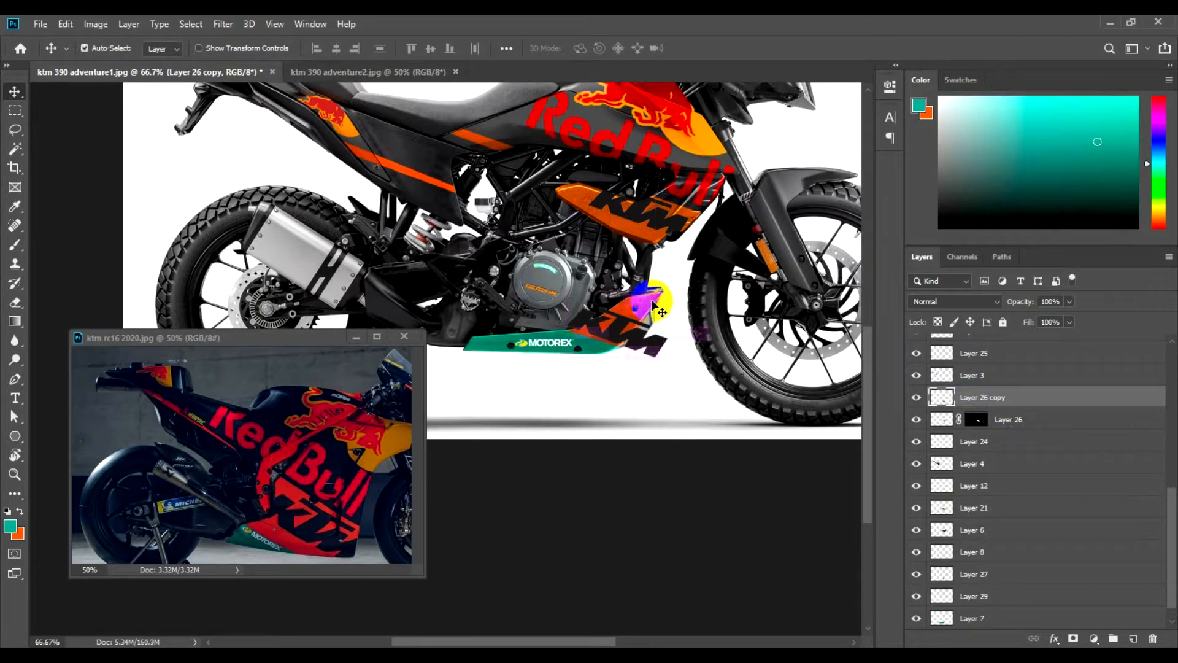
- Mask the KTM logo copy with the outline of the orange belly section on Layer 27
ctrl+click(643, 300)
ctrl+click(942, 574)
ctrl+click(662, 359)
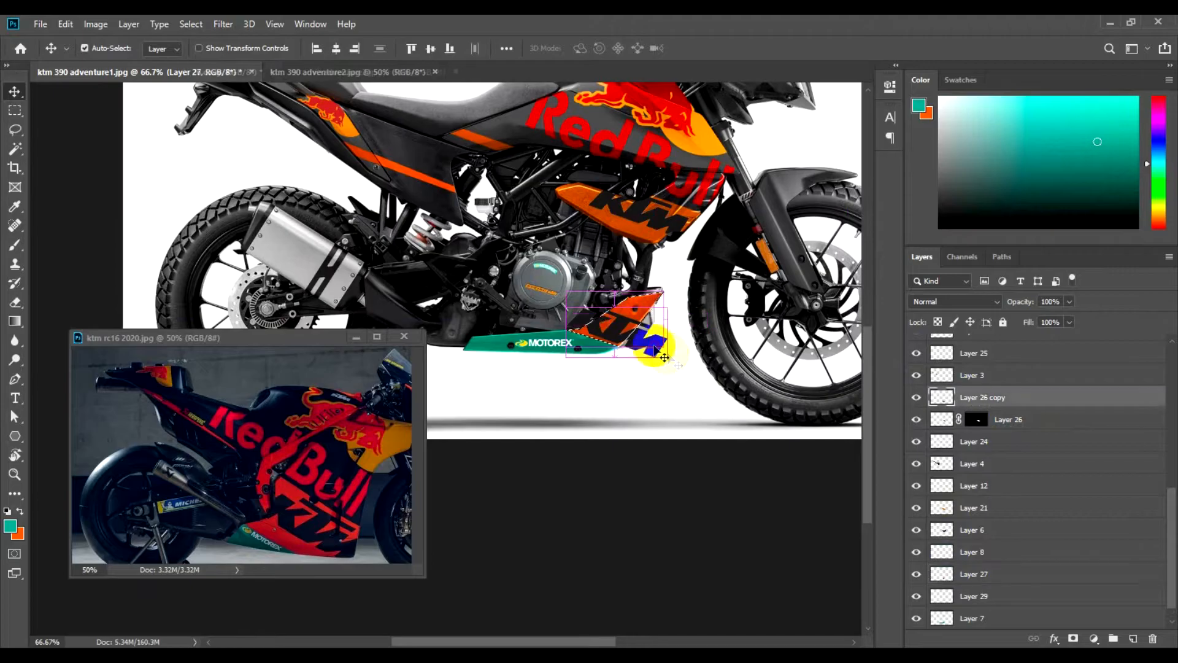
click(1071, 638)
- Select the orange KTM side panel on Layer 21 and set the foreground to the RC16's sampled red shifted to hue 13°
drag(539, 250, 572, 256)
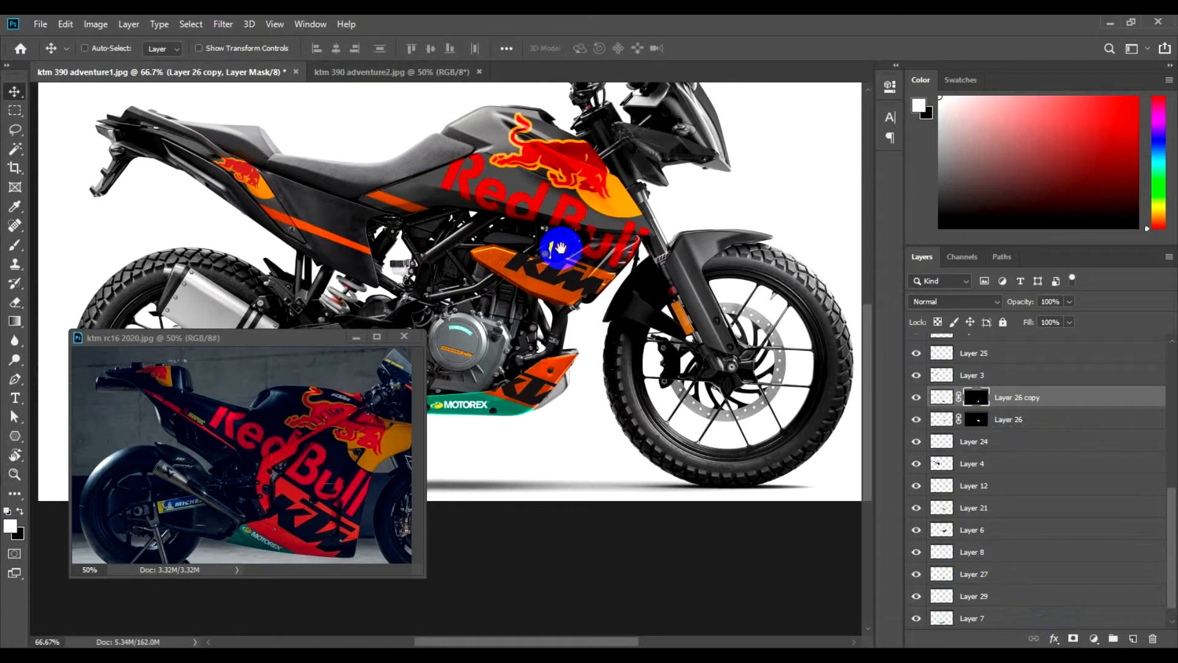
ctrl+click(561, 294)
click(19, 513)
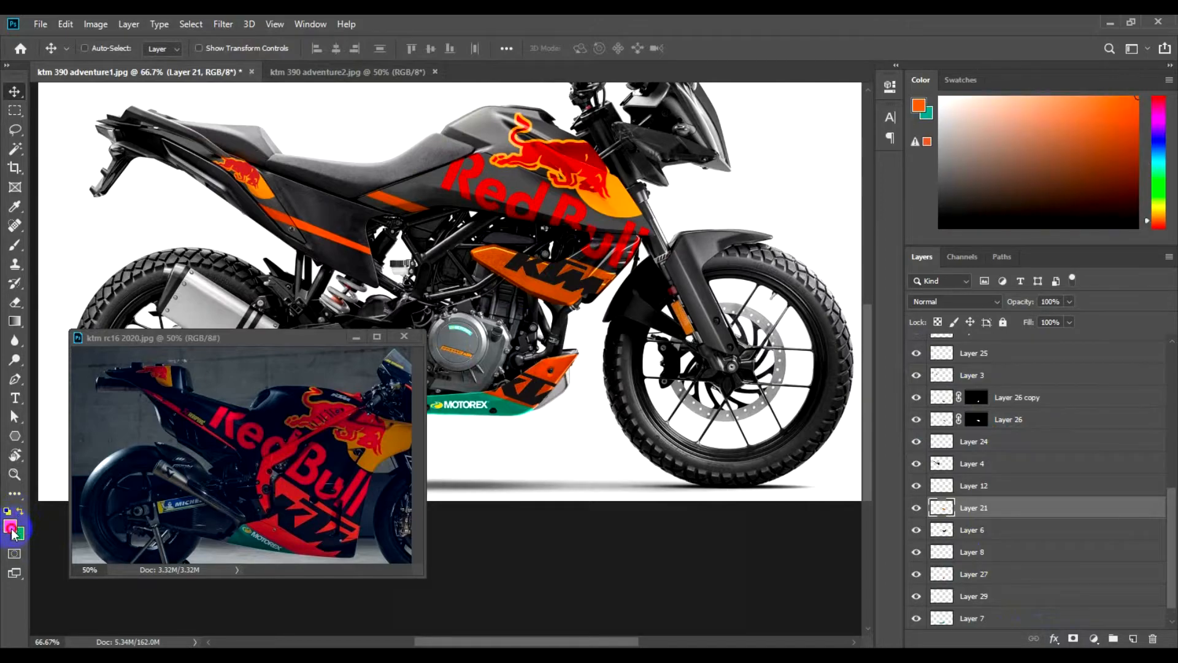
click(11, 527)
click(288, 487)
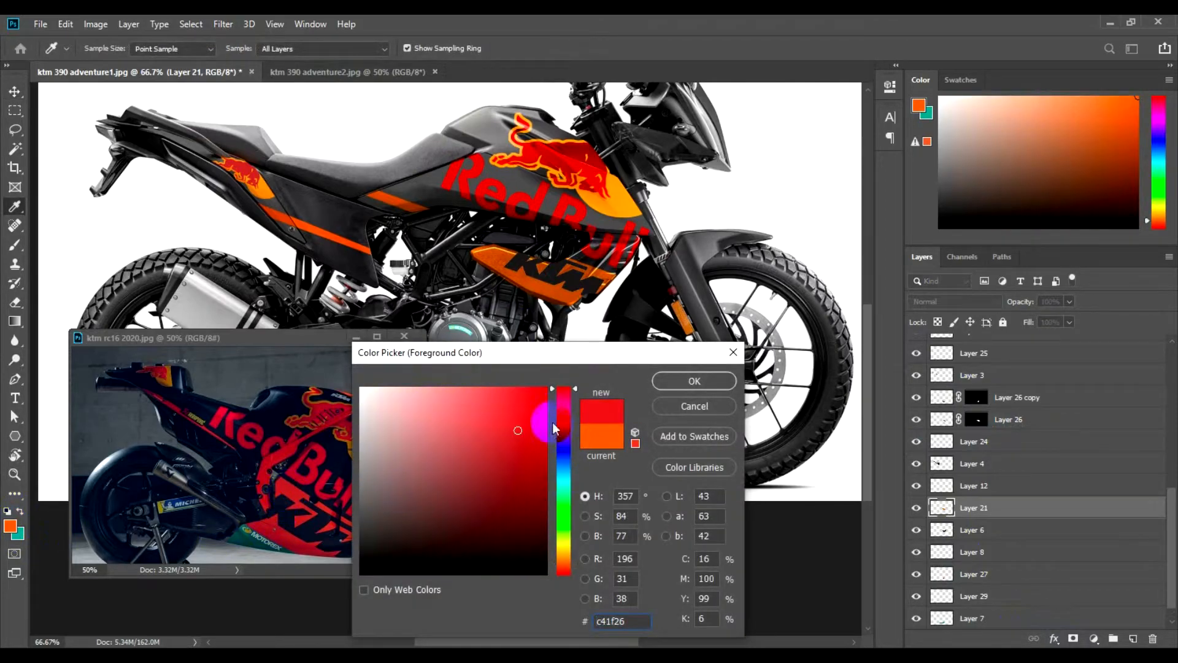
drag(578, 390, 578, 571)
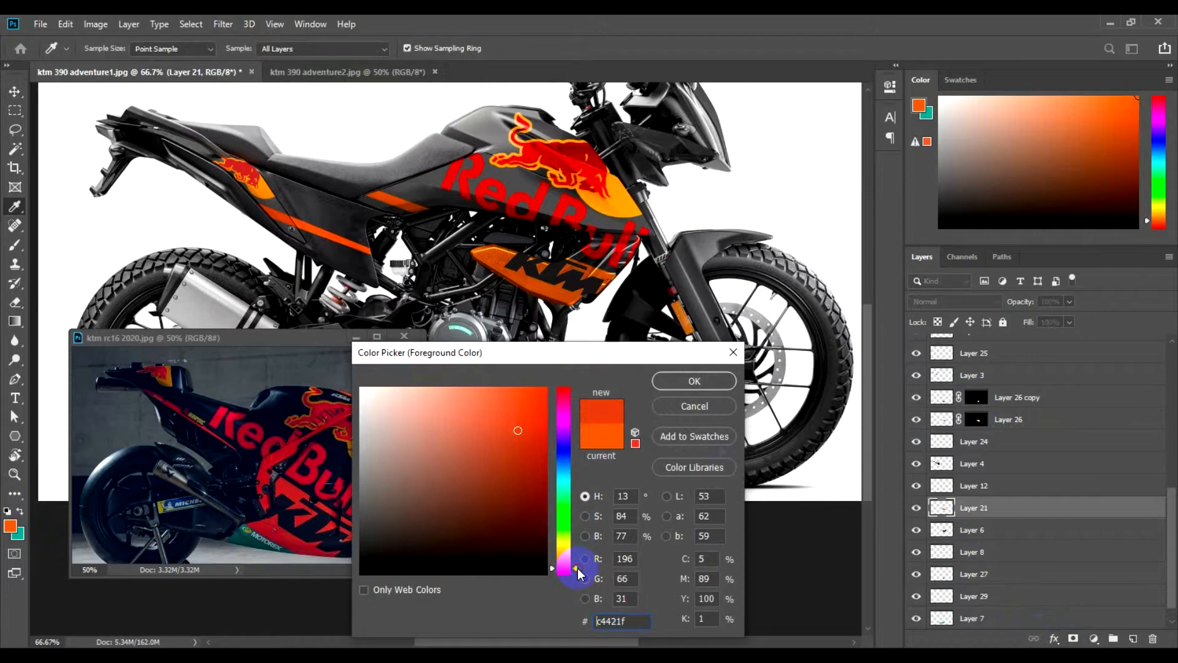
click(726, 381)
key(v)
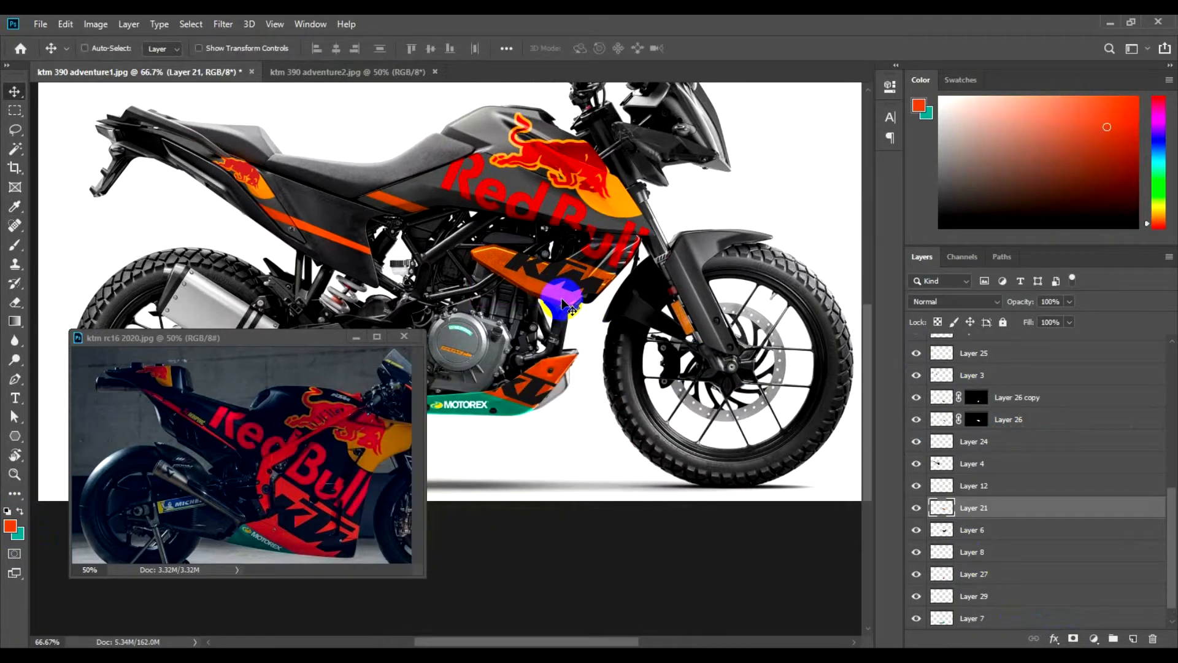
- Colorize the KTM side panel on Layer 21 with Hue/Saturation at hue 13, saturation 100 and lightness +12
key(ctrl+u)
click(1075, 370)
drag(1045, 334, 1044, 334)
drag(935, 361, 942, 359)
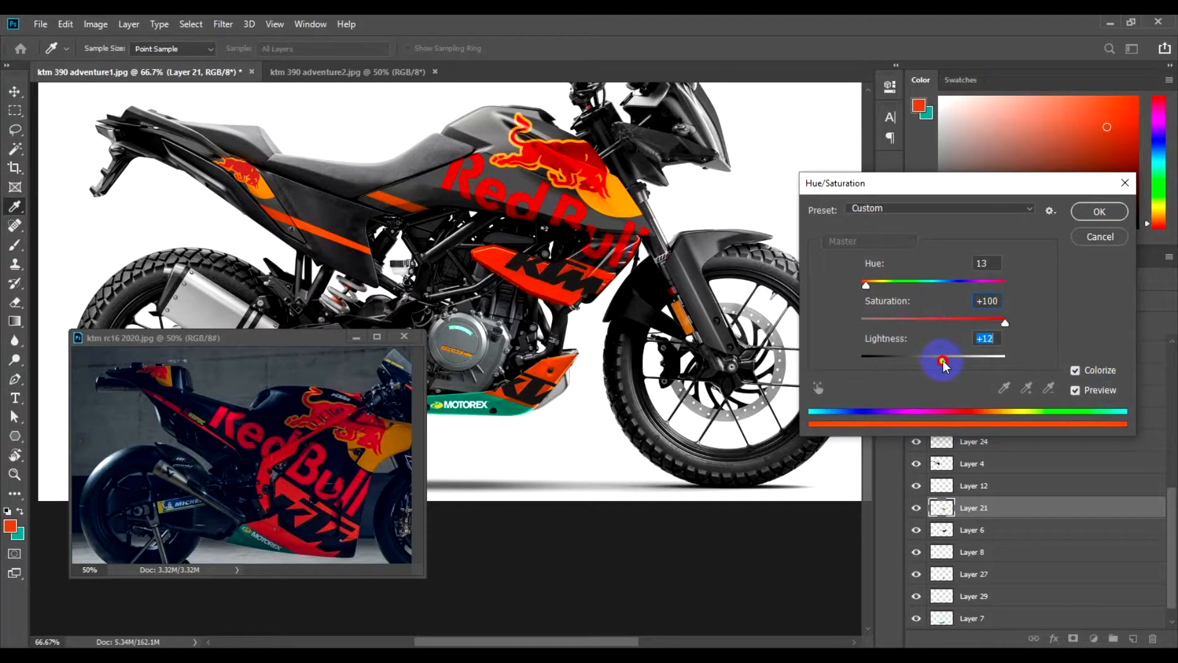
key(Return)
- Colorize the long tail stripe on Layer 24 red-orange using Hue/Saturation, with the saturation raised to maximum
ctrl+click(333, 239)
key(ctrl+u)
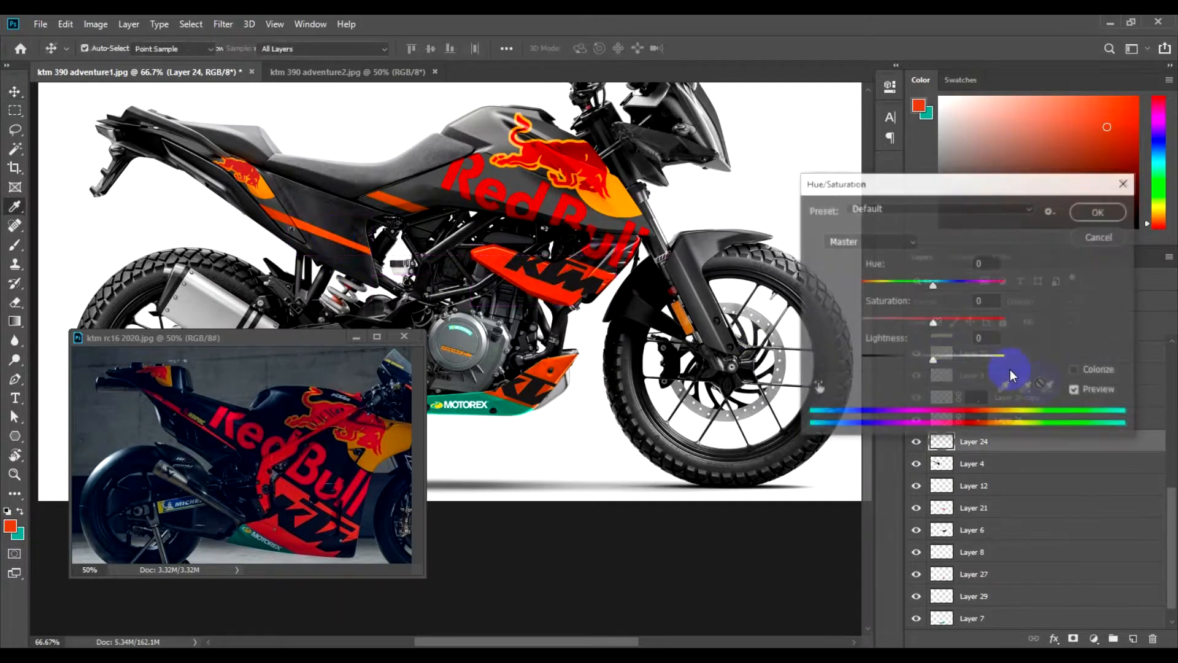
click(1075, 370)
drag(896, 322, 1005, 322)
key(Return)
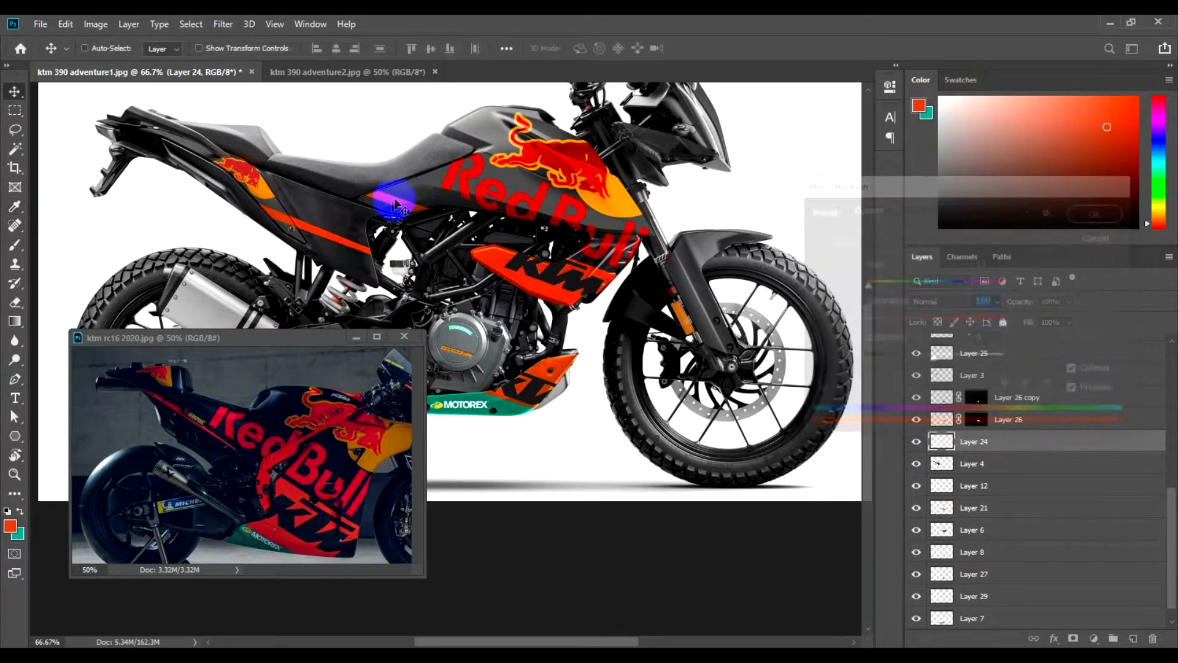
- Colorize the short stripe between seat and tank on Layer 20 red-orange using Hue/Saturation at hue 13
ctrl+click(389, 197)
key(ctrl+u)
click(1087, 371)
click(898, 320)
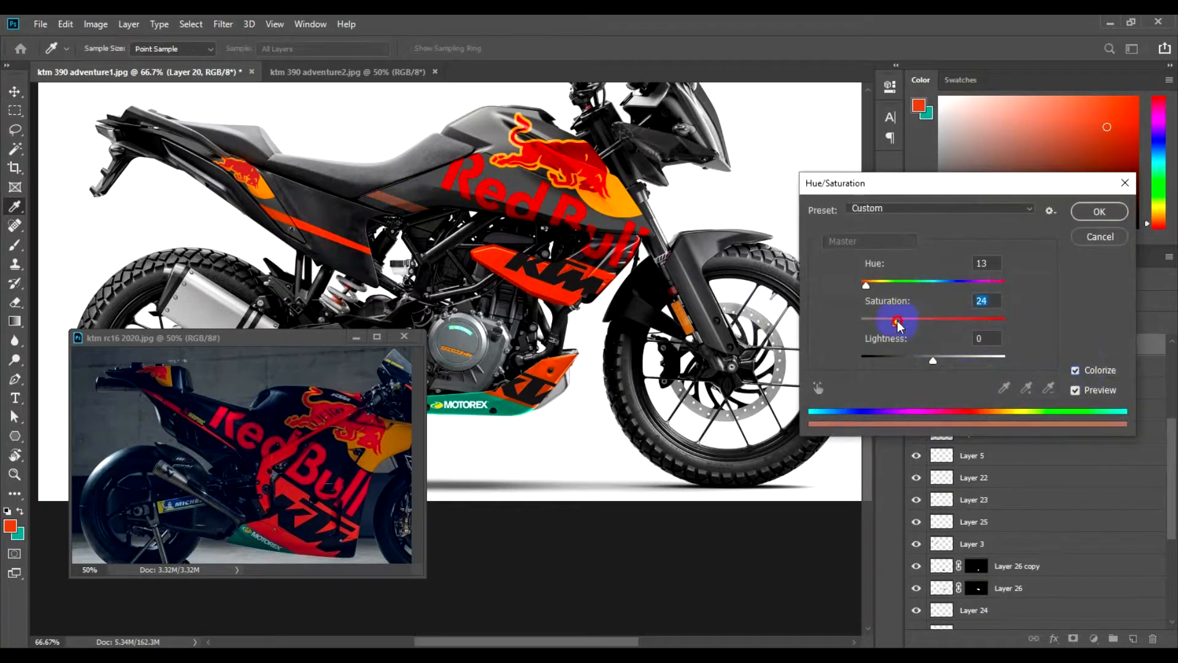
key(Return)
- Colorize the orange belly section on Layer 27 red-orange using Hue/Saturation
ctrl+click(558, 372)
key(ctrl+u)
click(1107, 373)
key(Return)
- Show the hidden Red Bull lettering on Layer 10, move it over the front fender, and stack it above Layer 1
ctrl+click(809, 324)
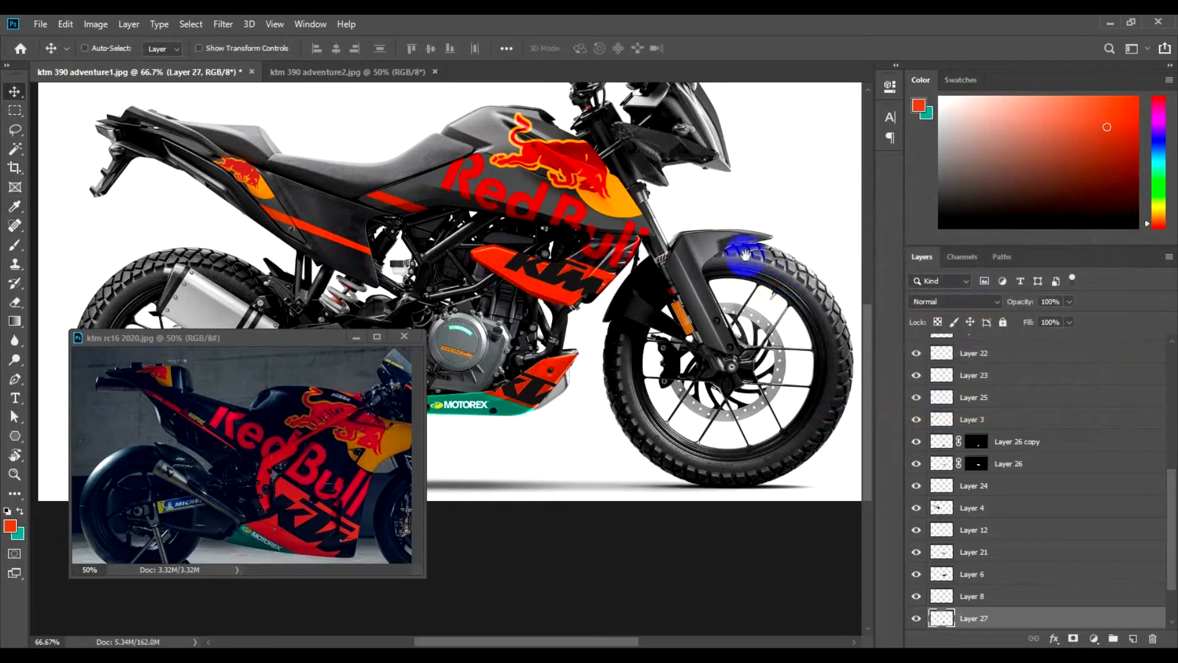
drag(745, 255, 675, 256)
click(379, 394)
drag(379, 395, 220, 396)
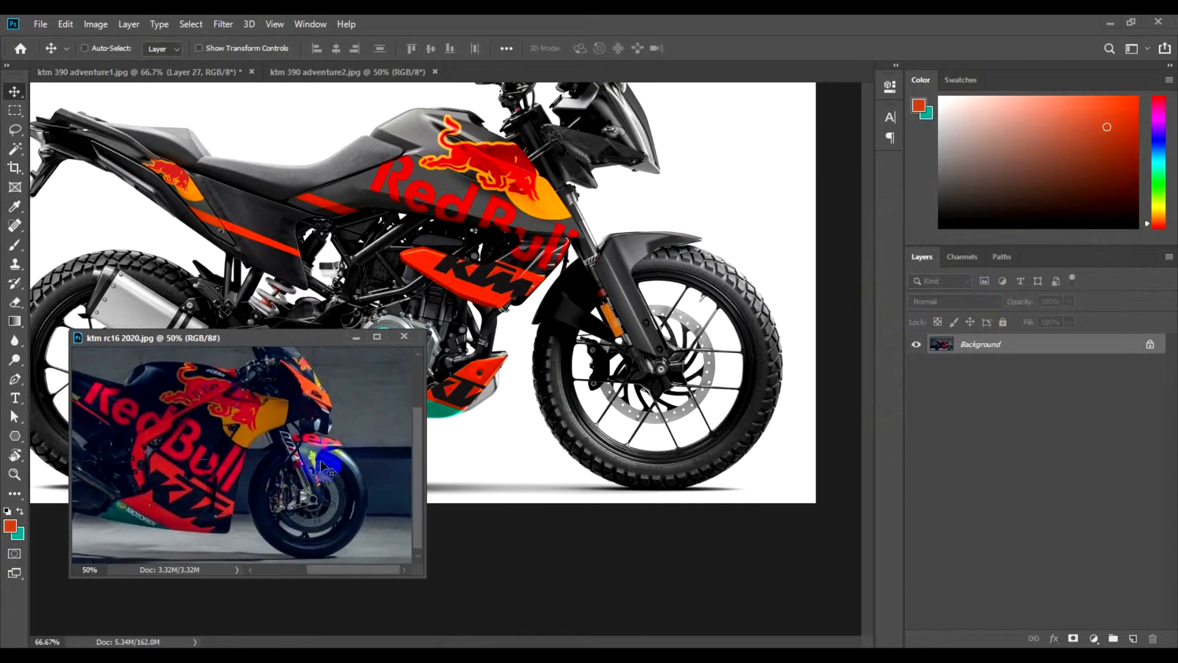
click(500, 212)
ctrl+click(506, 217)
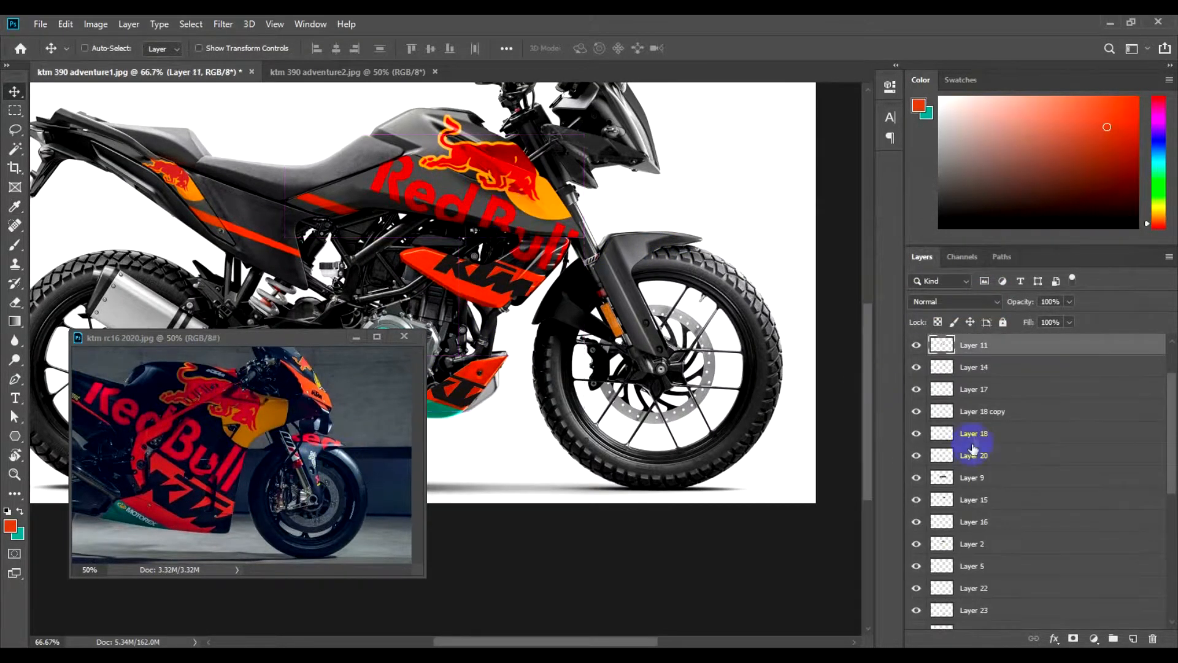
scroll(970, 443, up, 1)
click(917, 390)
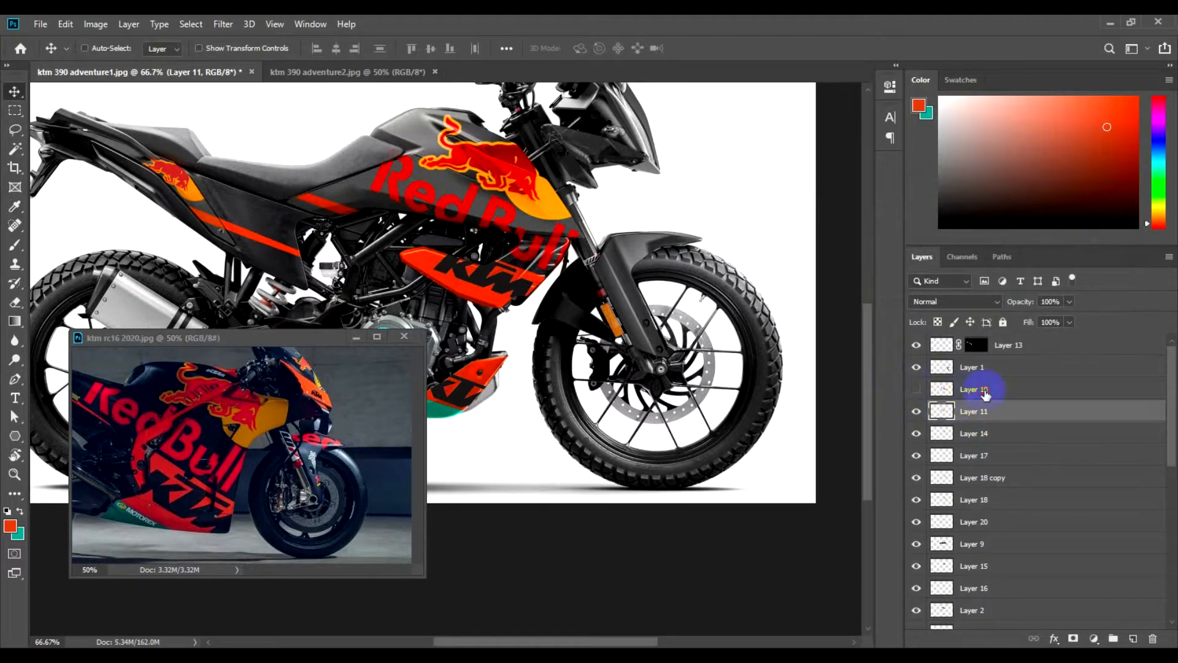
click(986, 393)
click(917, 390)
drag(475, 234, 679, 277)
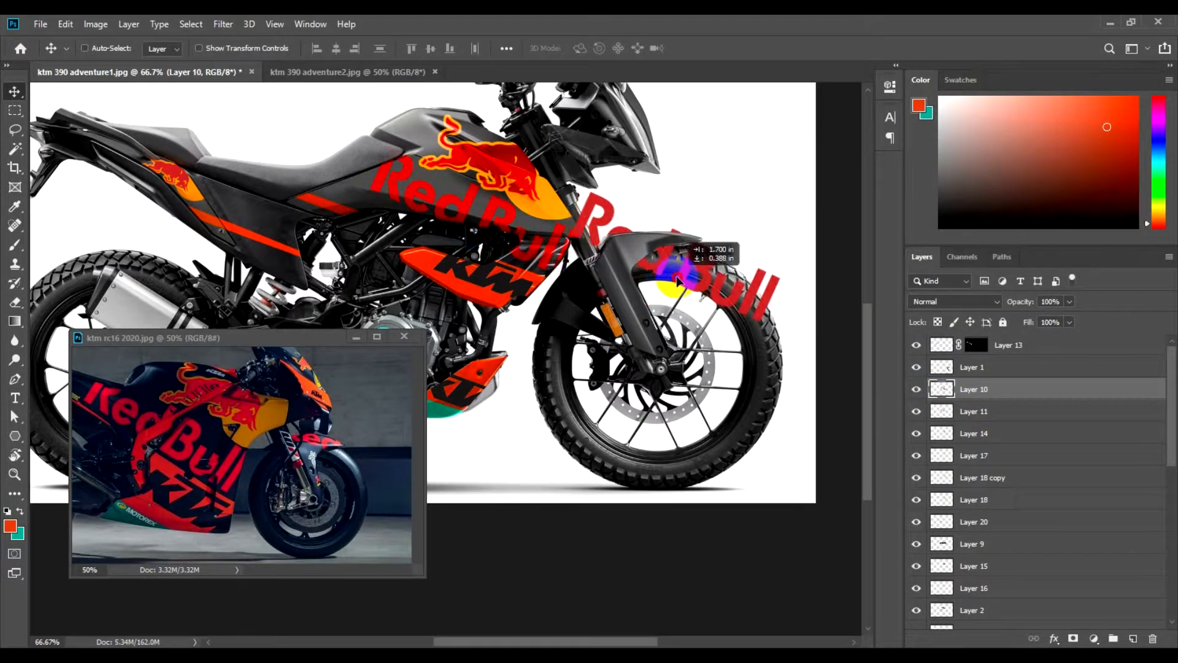
drag(1010, 391, 1010, 365)
- Rotate the Red Bull lettering about -17° and scale it down to about 1.31 by 0.47 in over the front fender
key(ctrl+t)
drag(716, 407, 757, 350)
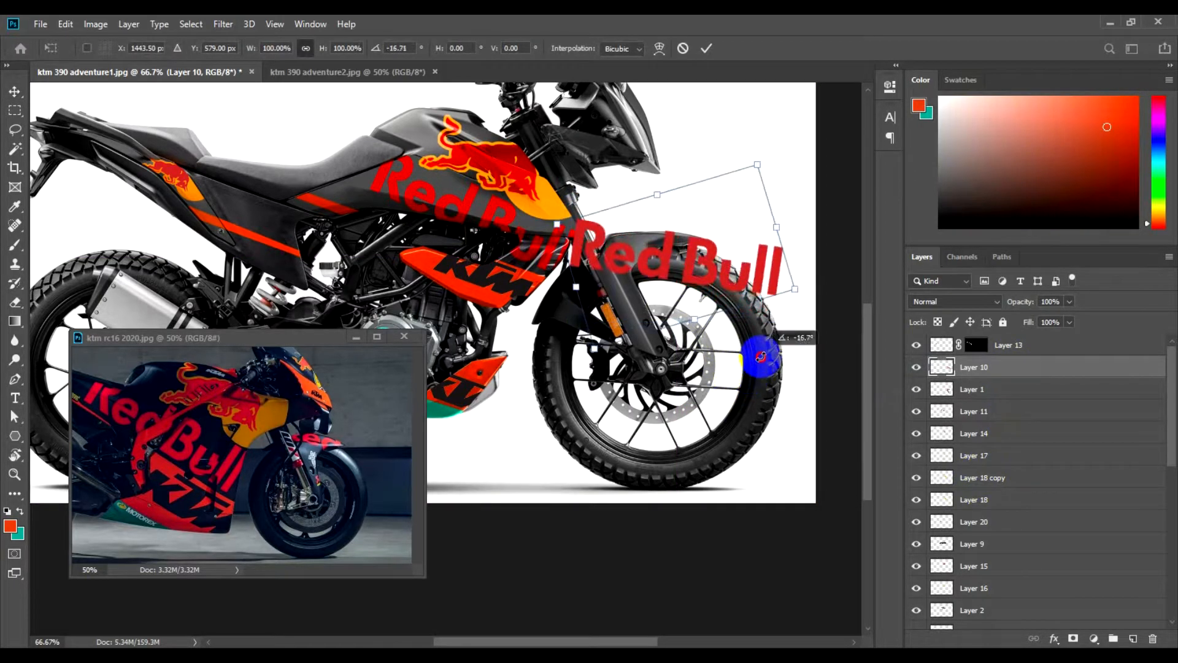
key(Return)
key(ctrl+t)
drag(781, 298, 753, 284)
key(Return)
drag(664, 272, 693, 260)
key(ctrl+t)
drag(782, 280, 752, 273)
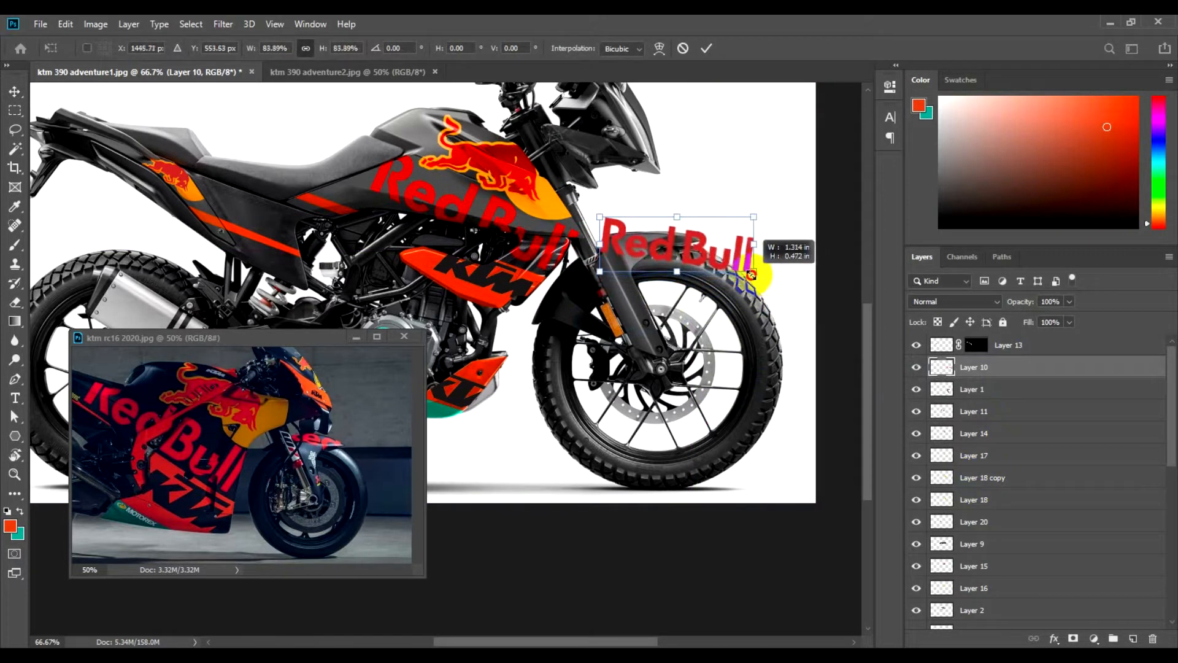
key(Return)
drag(687, 256, 695, 260)
- Fine-tune the rotation, size and position of the Red Bull lettering so that it follows the front fender
key(ctrl+t)
drag(754, 336, 752, 332)
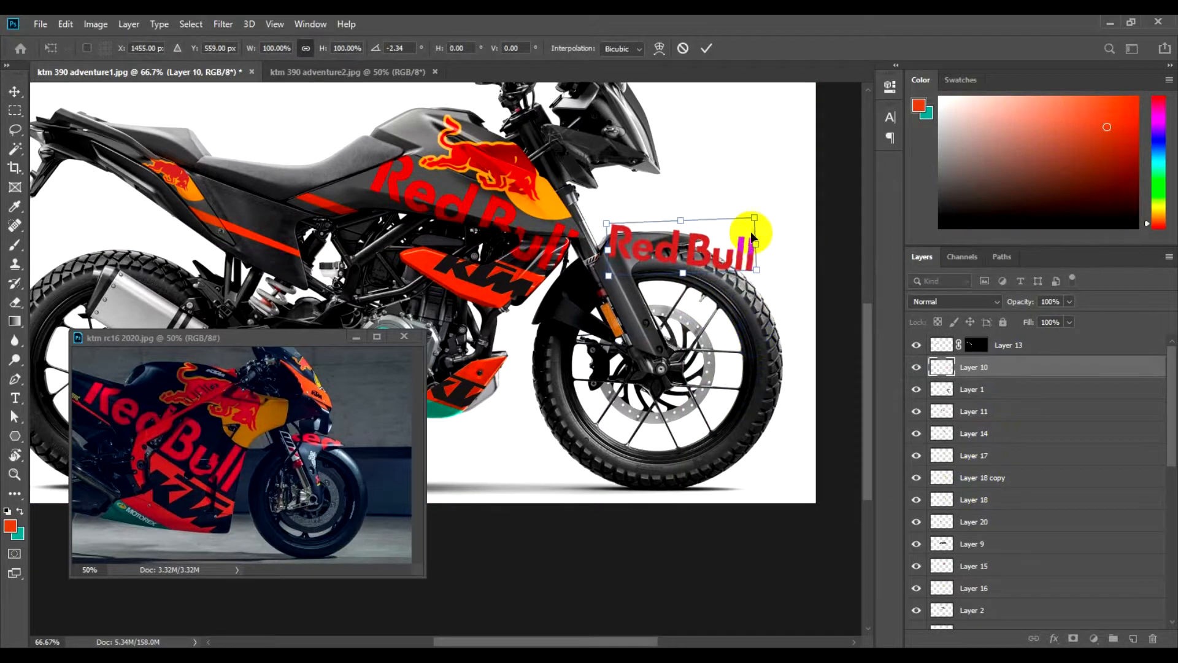
drag(758, 216, 786, 207)
drag(707, 261, 699, 264)
drag(778, 273, 750, 264)
drag(745, 304, 737, 314)
key(Return)
drag(698, 245, 694, 255)
key(ctrl+t)
drag(759, 316, 748, 275)
key(Return)
- Copy the lettering-shaped part of the fender from Layer 1 to a new layer and hide the lettering on Layer 10
ctrl+click(701, 257)
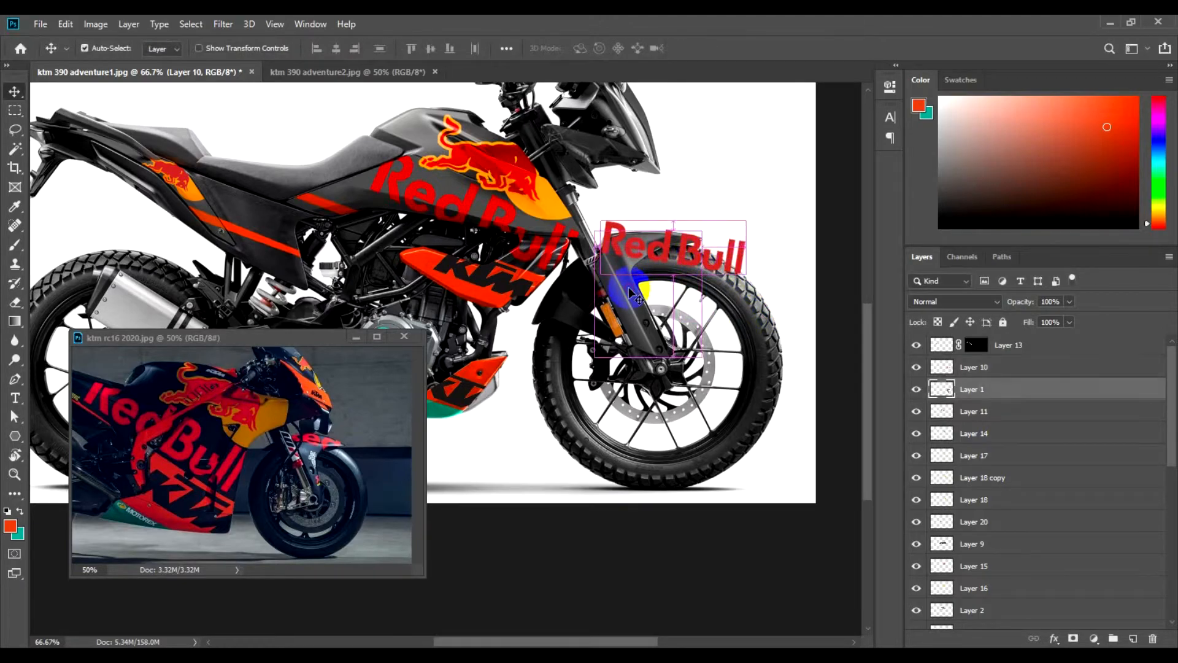
click(908, 369)
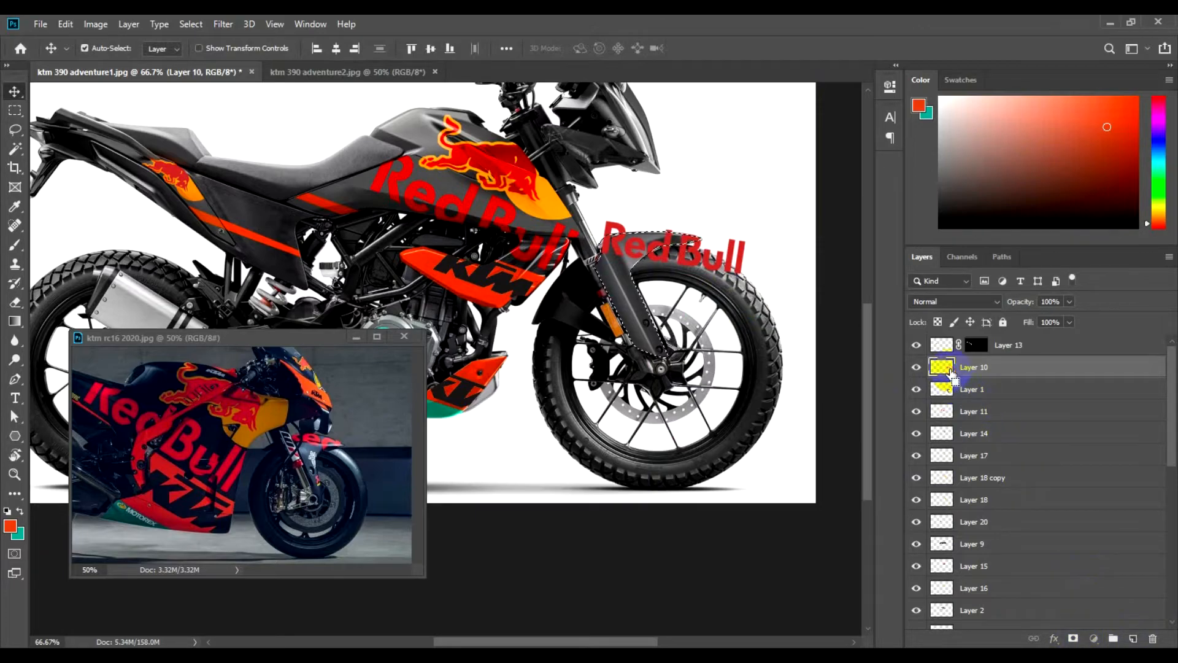
ctrl+click(636, 308)
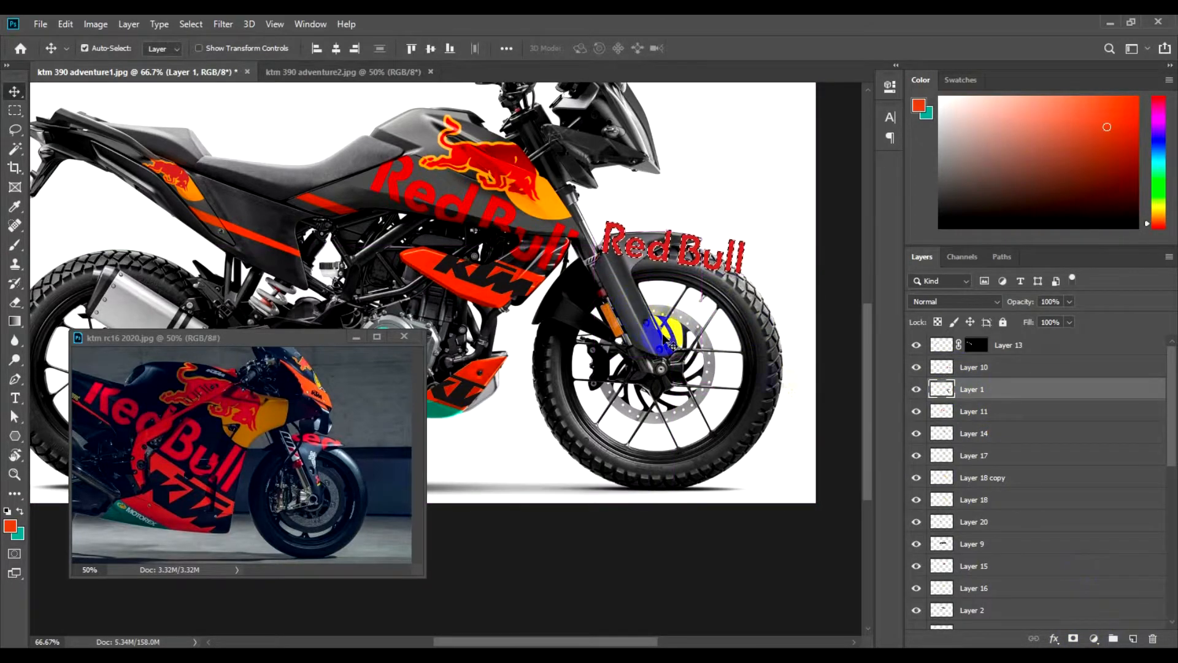
key(ctrl+j)
click(916, 367)
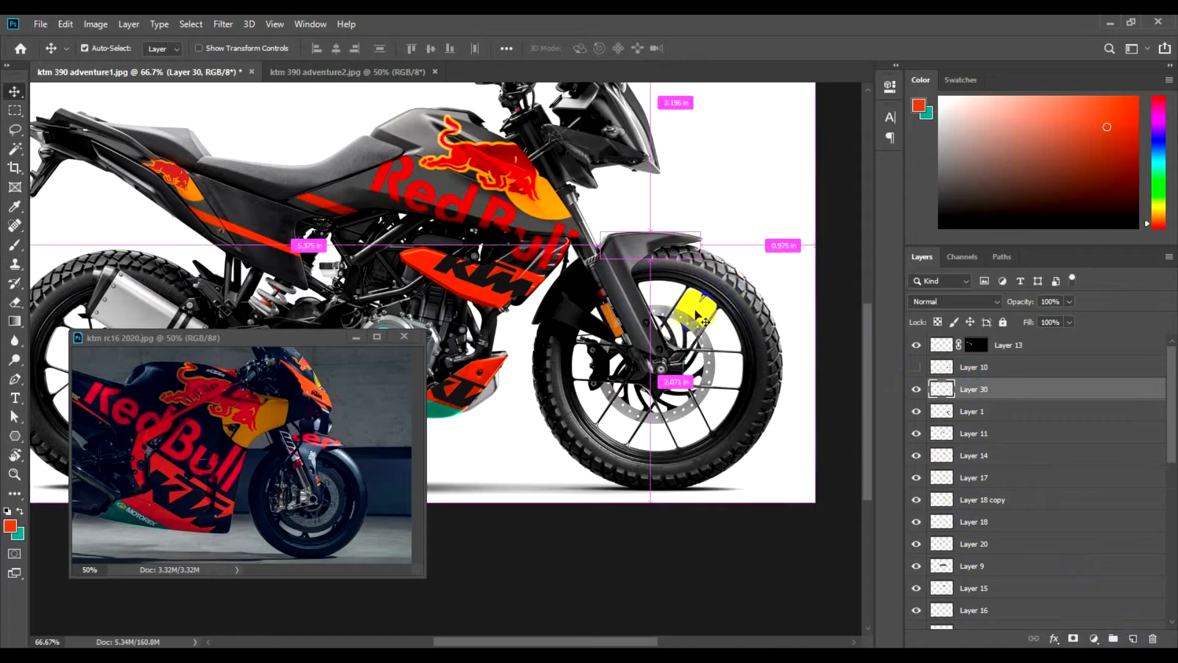
- Colorize the copied fender lettering red with Hue/Saturation at hue 0, saturation 100 and lightness +5
key(ctrl+u)
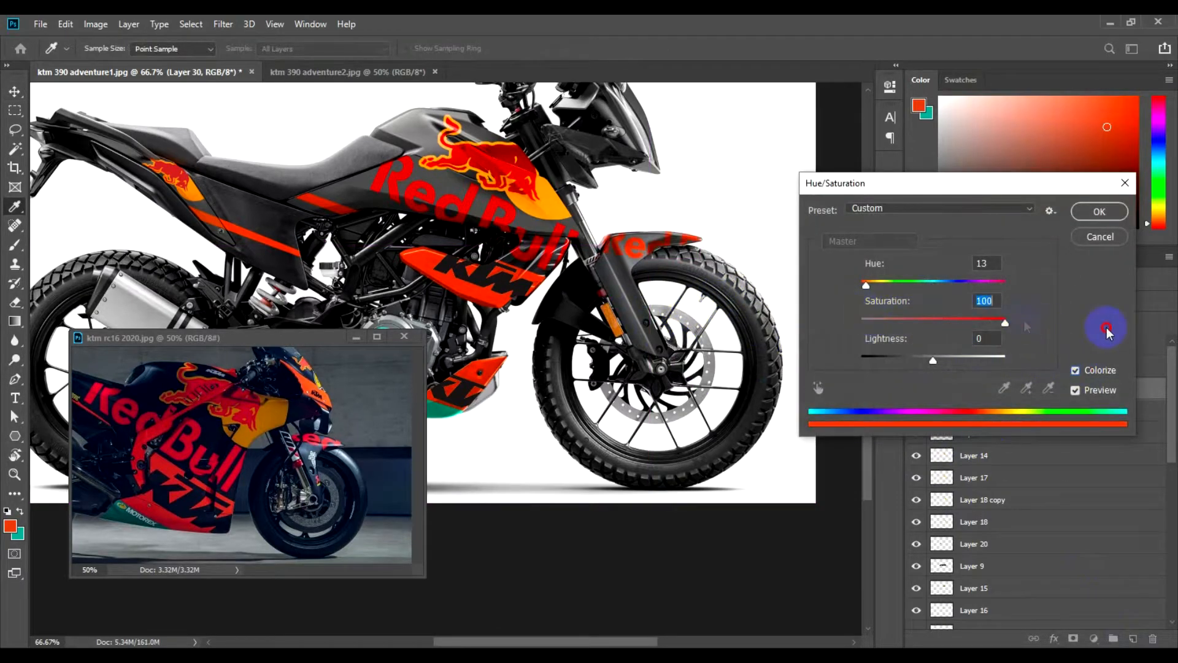
drag(874, 289, 862, 286)
click(933, 361)
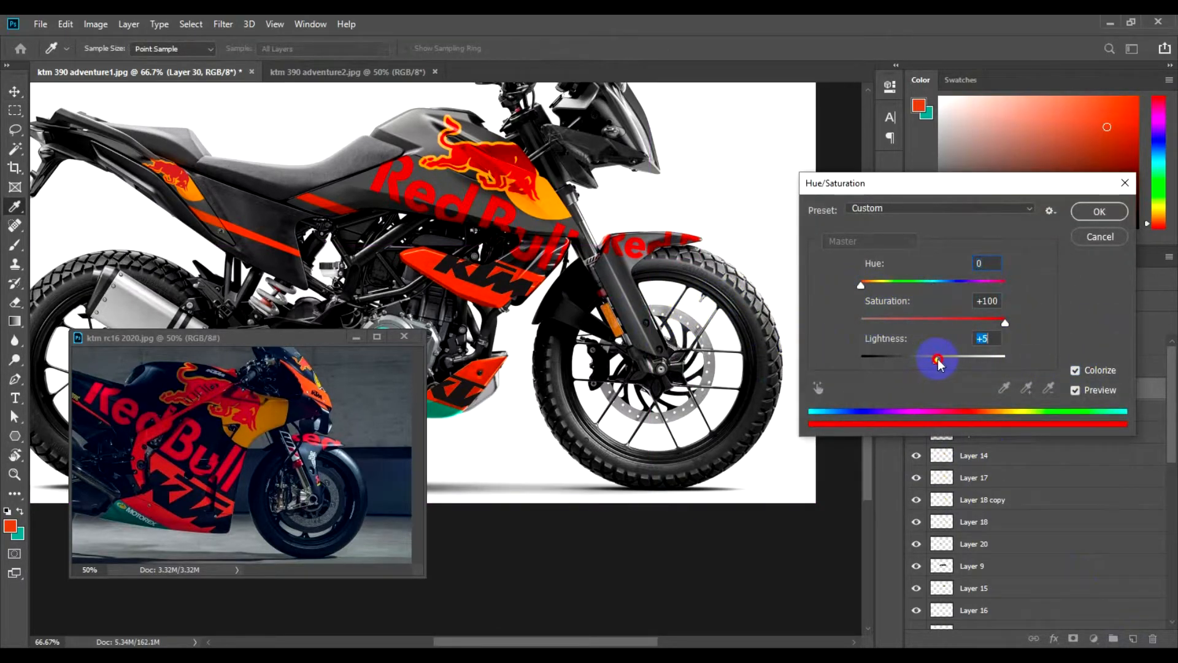
key(Return)
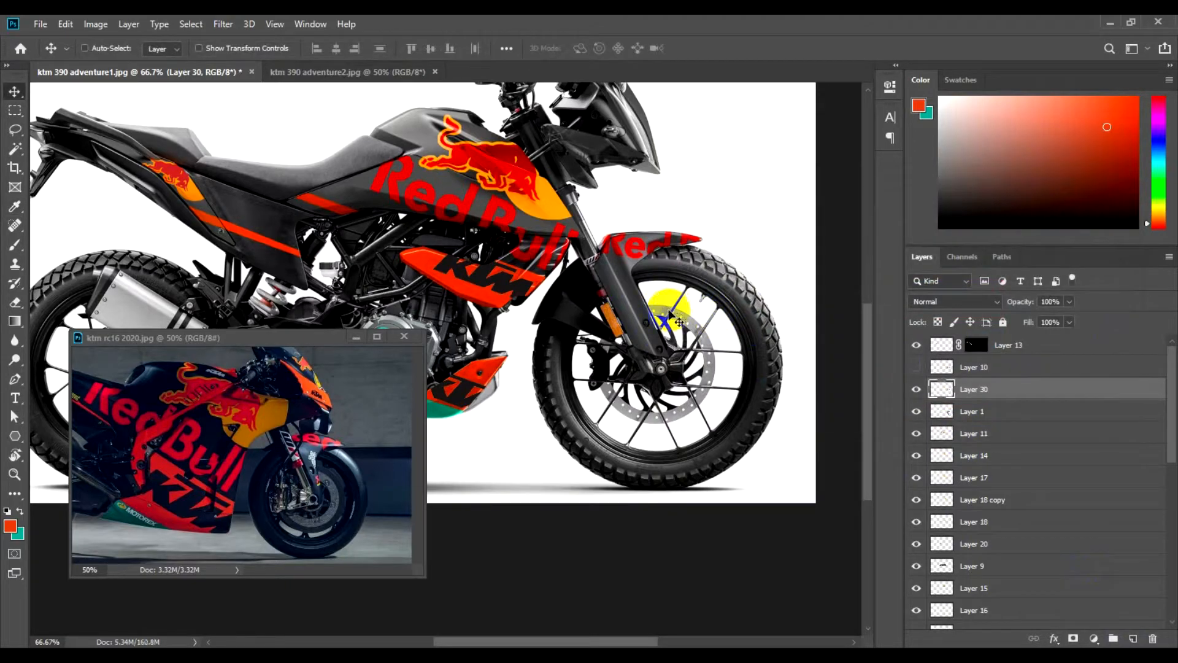
- Compare the bike with the RC16 reference and browse the MOTOBLAST DECAL DESIGN folder on the Data (G:) drive for artwork
drag(519, 221, 631, 200)
drag(282, 335, 332, 336)
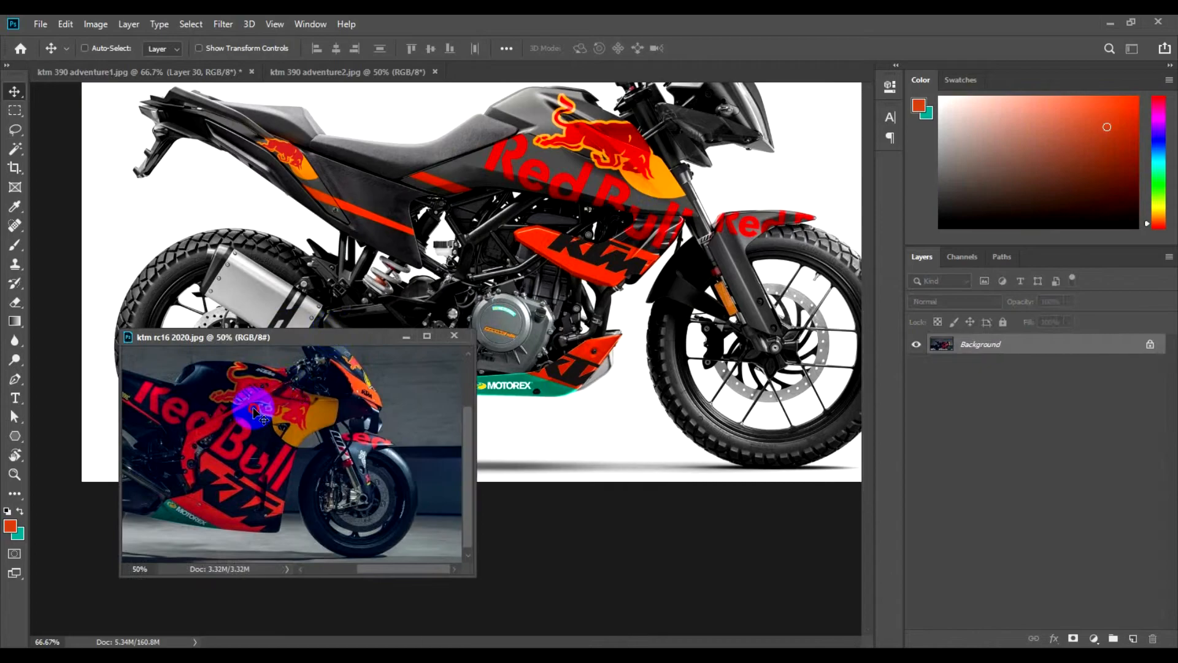
drag(179, 414, 242, 415)
click(540, 370)
drag(540, 371, 562, 383)
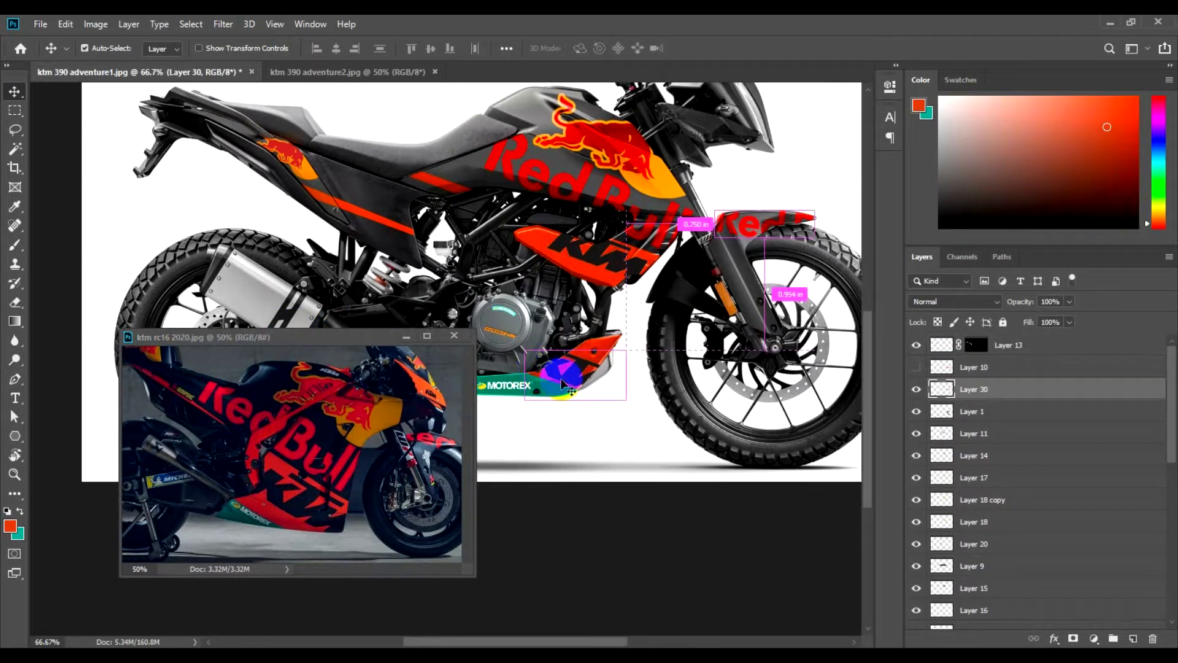
key(ctrl+o)
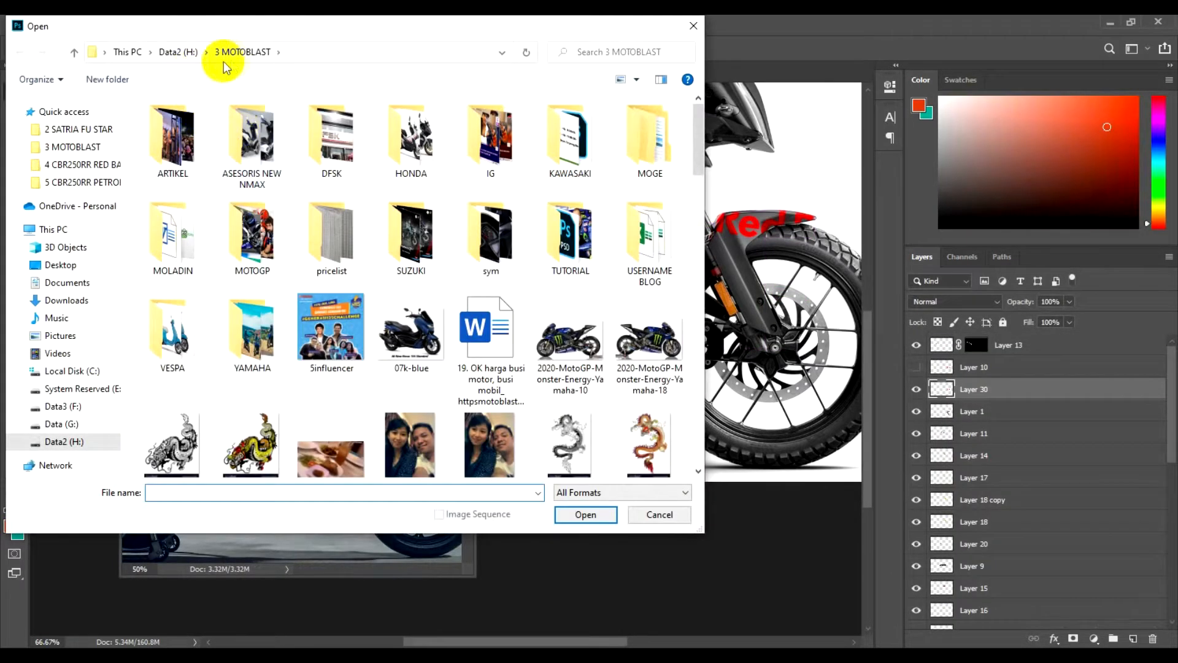
click(74, 424)
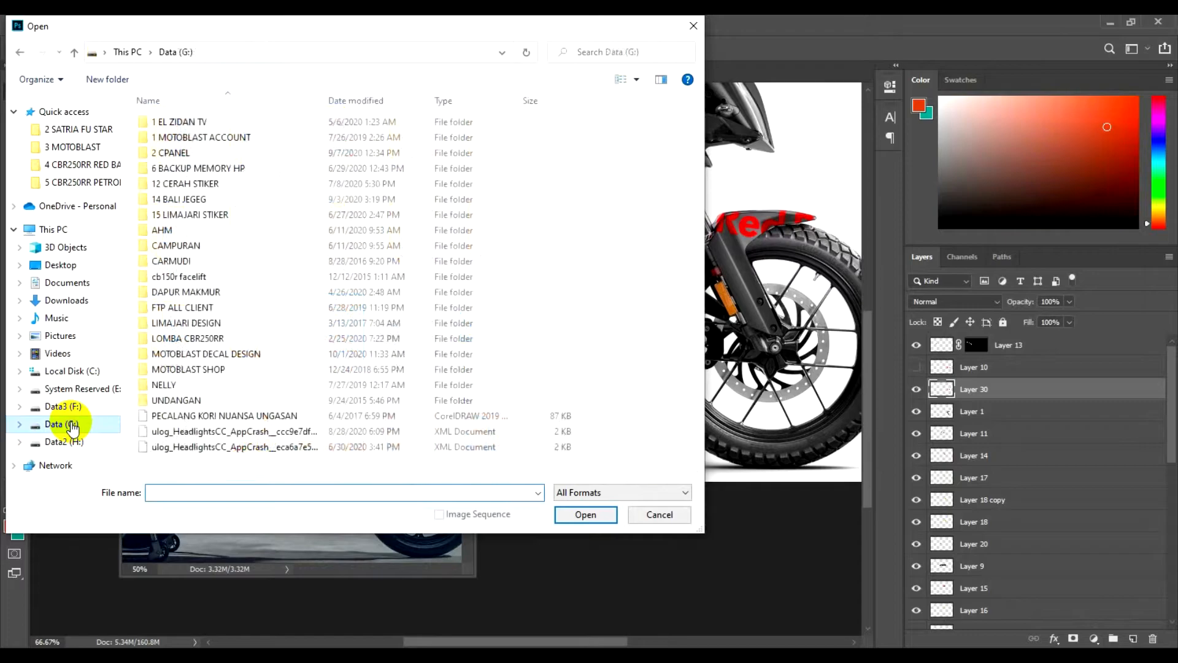
double_click(222, 349)
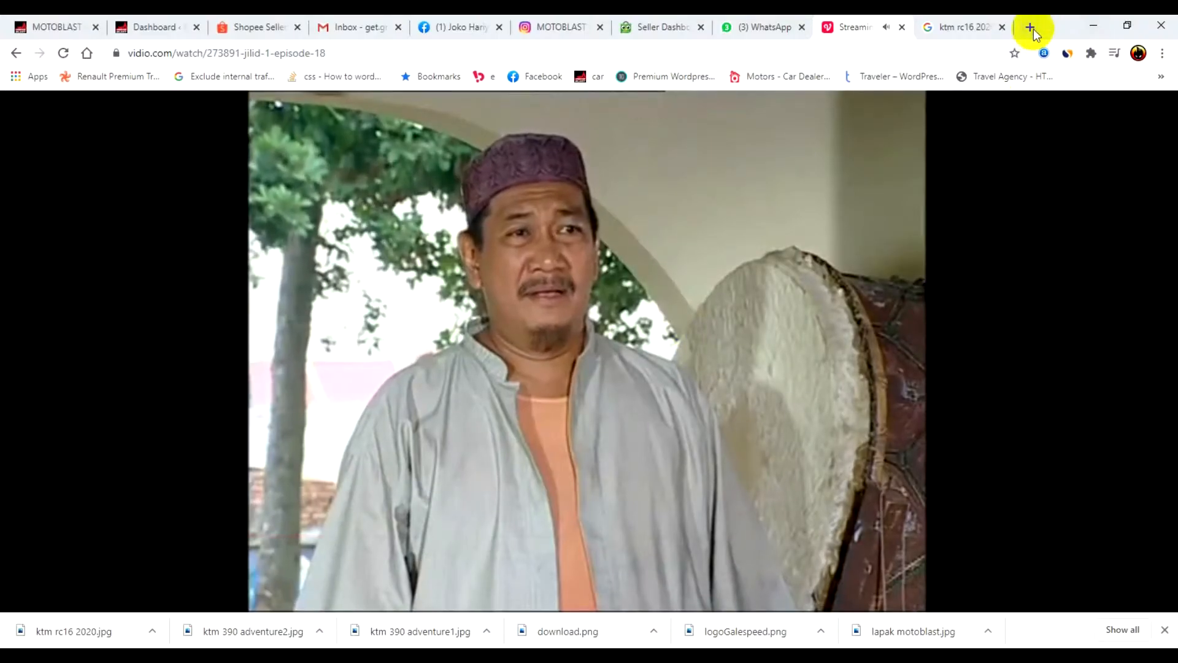
- Search Google Images for "akrapovic logo" and preview the red-and-yellow sticker results, ending on the FortNine one
click(1029, 27)
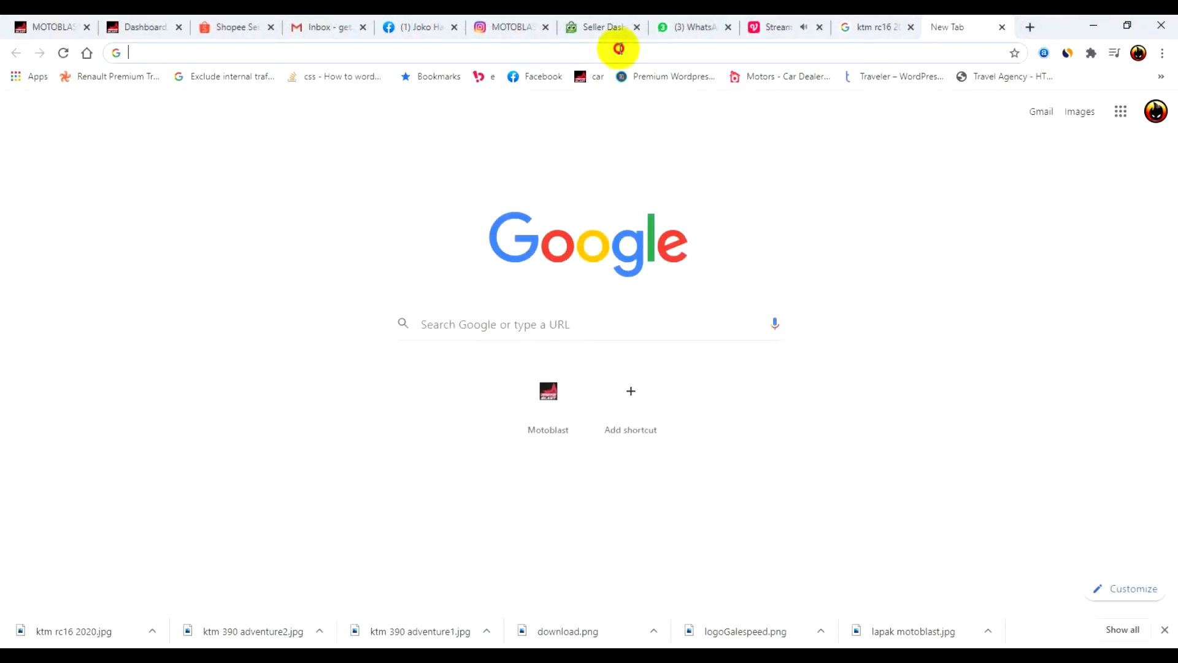
text(akrapovi)
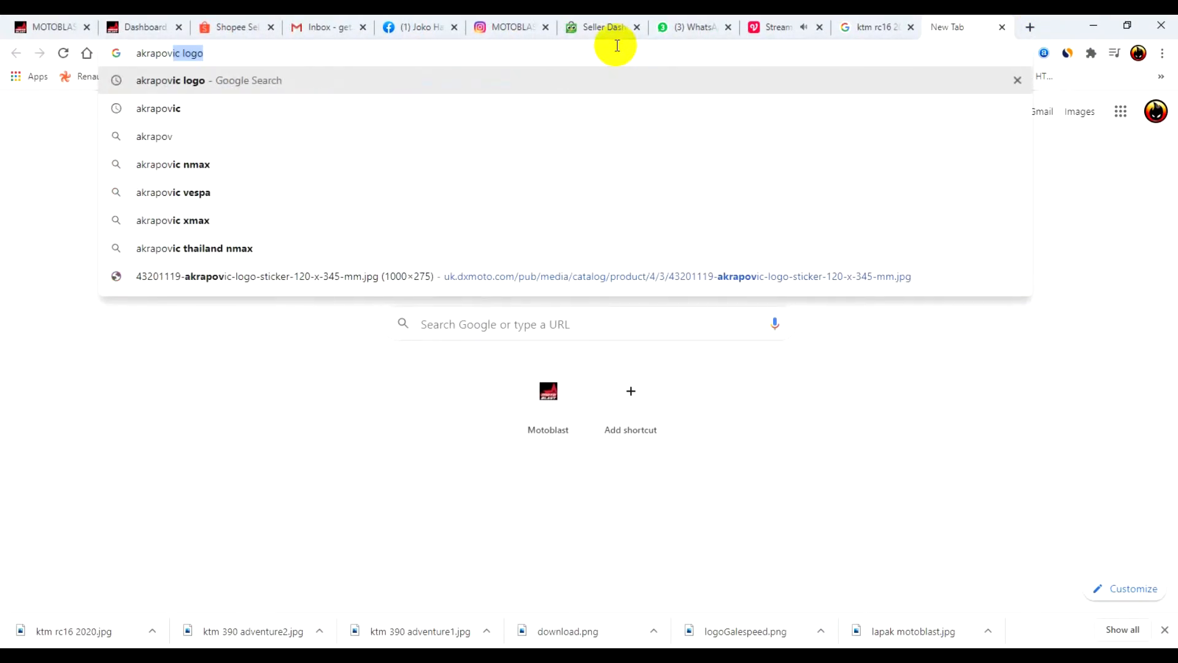
key(Return)
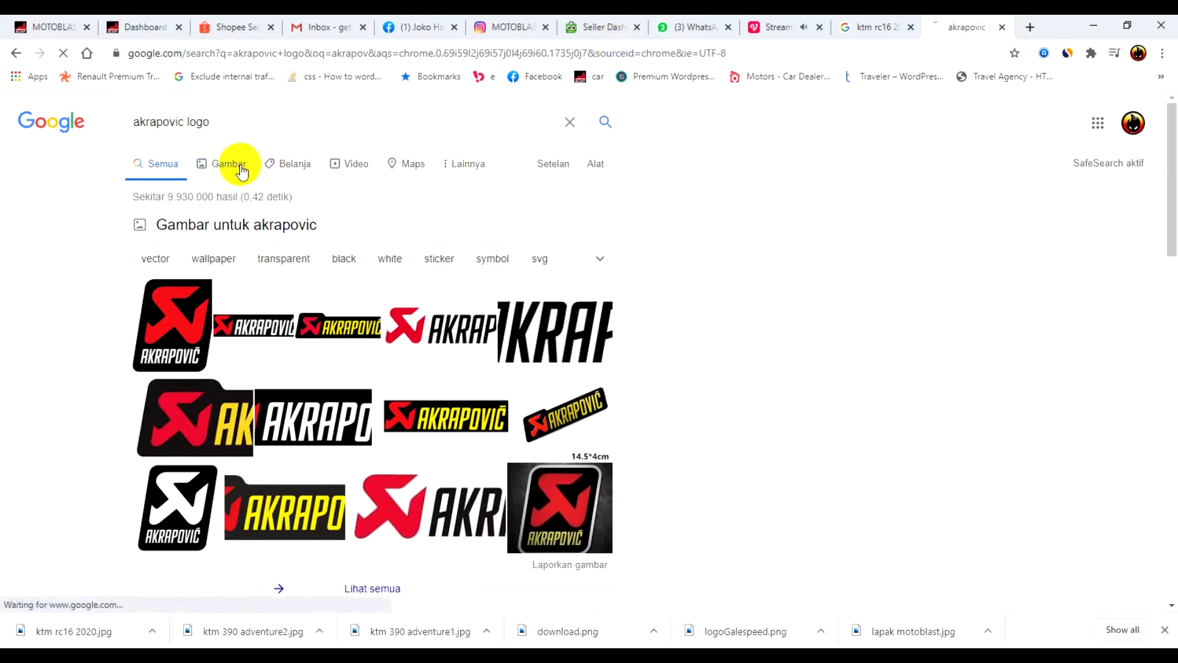
click(241, 171)
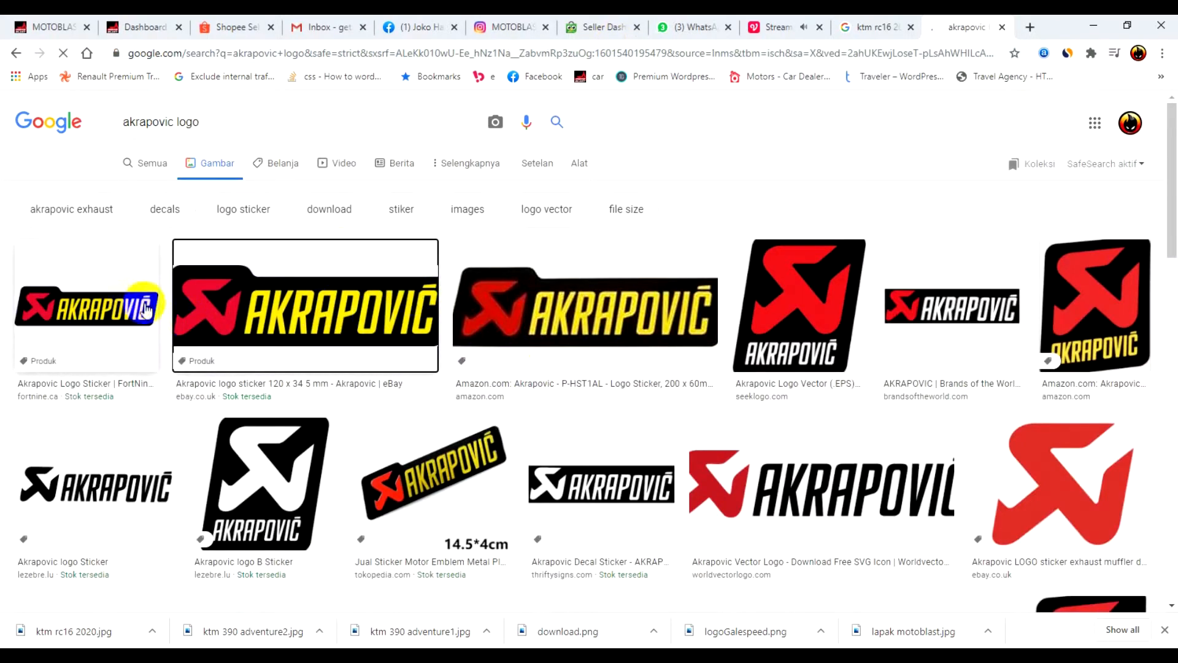
click(54, 297)
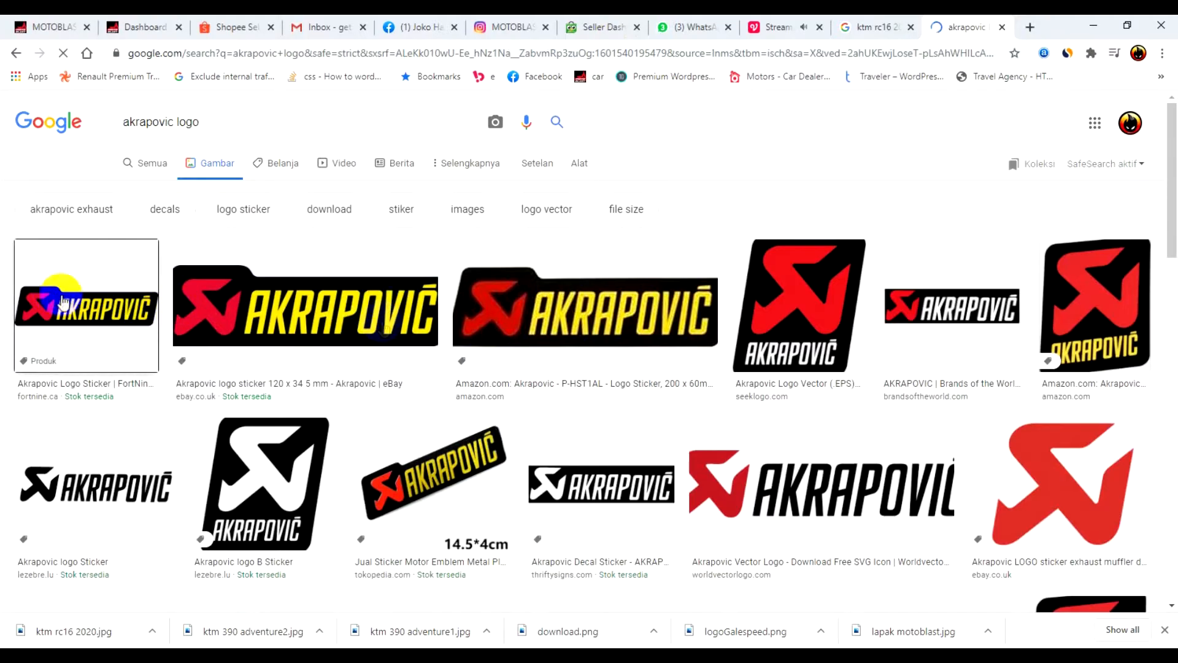
scroll(61, 301, down, 3)
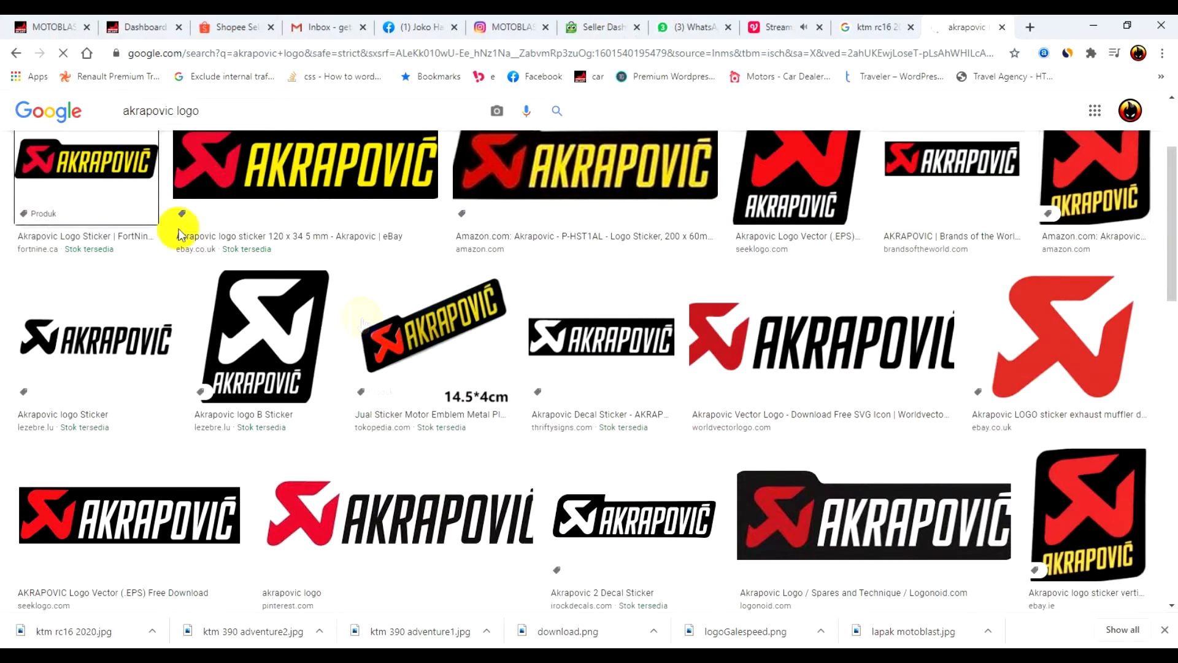
scroll(181, 235, up, 3)
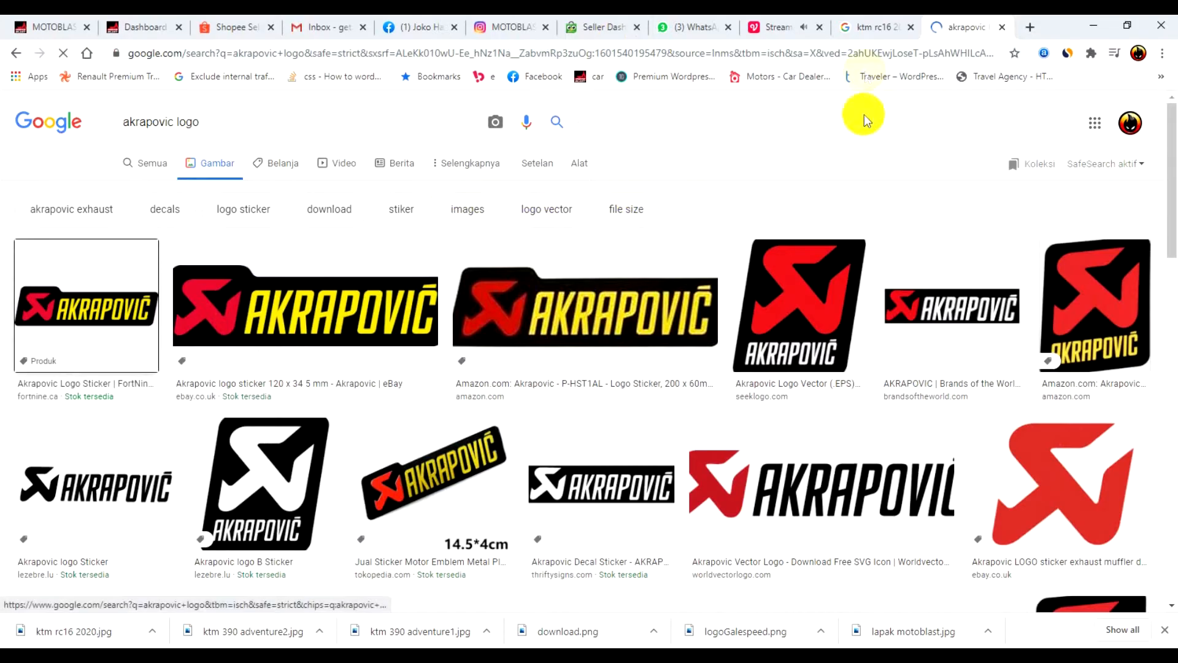
click(176, 320)
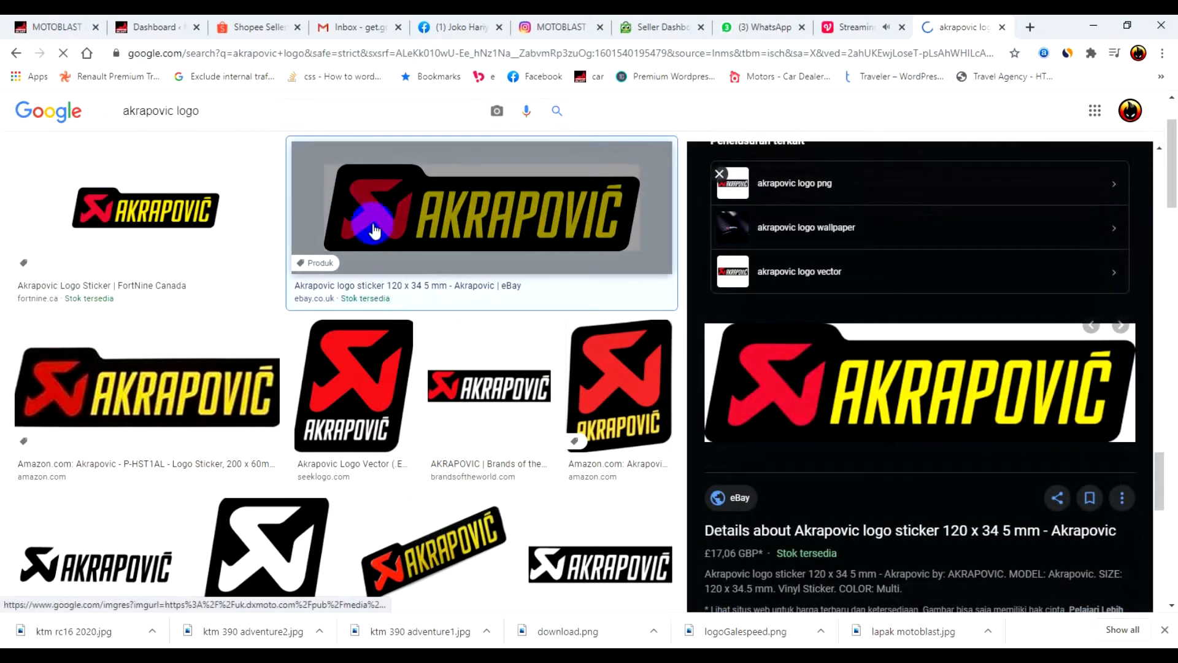
click(156, 216)
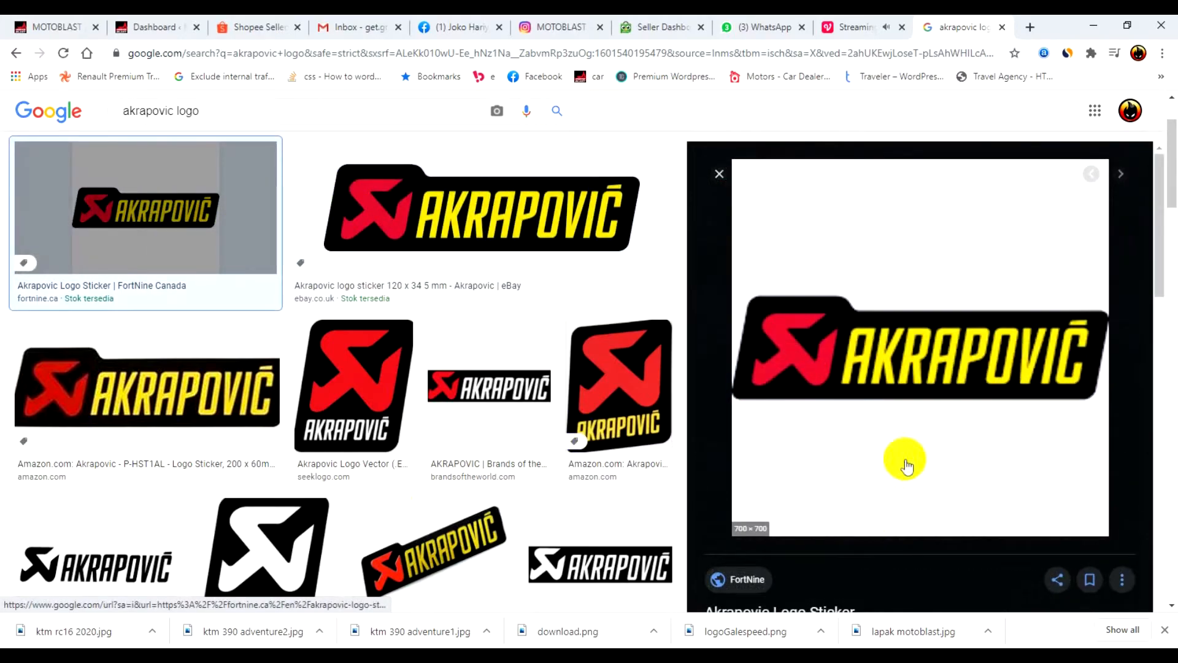
- Browse more Akrapovic logo results and open the related MotoSport.com replacement sticker preview
scroll(526, 454, down, 10)
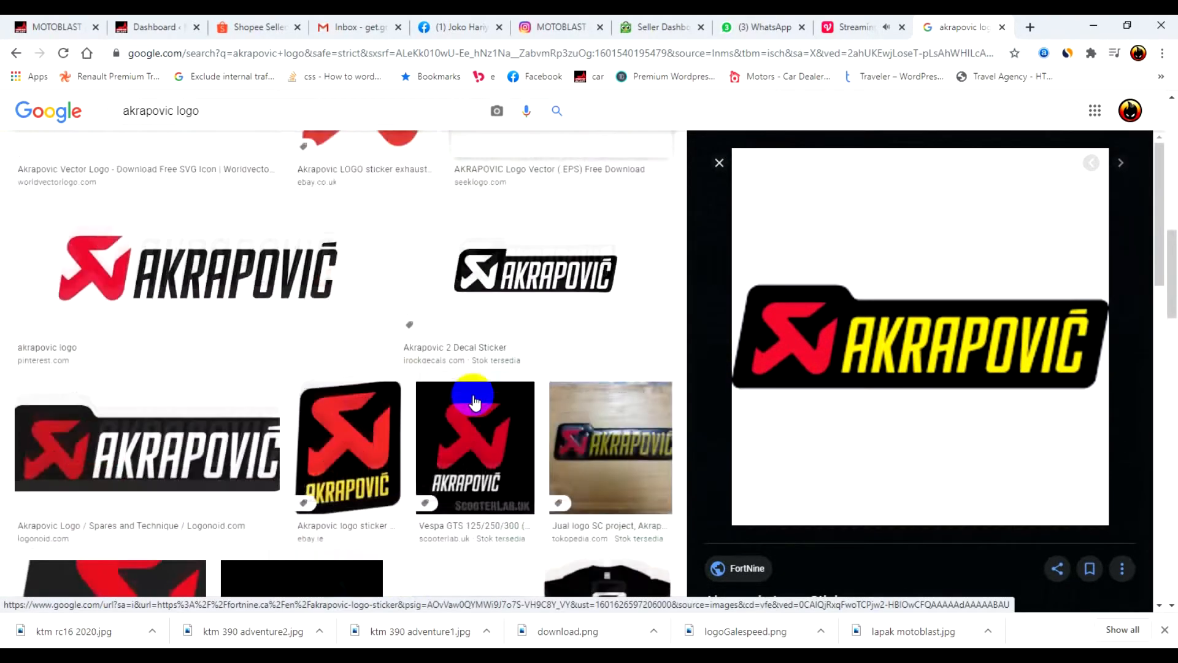
scroll(853, 433, up, 7)
scroll(893, 443, down, 7)
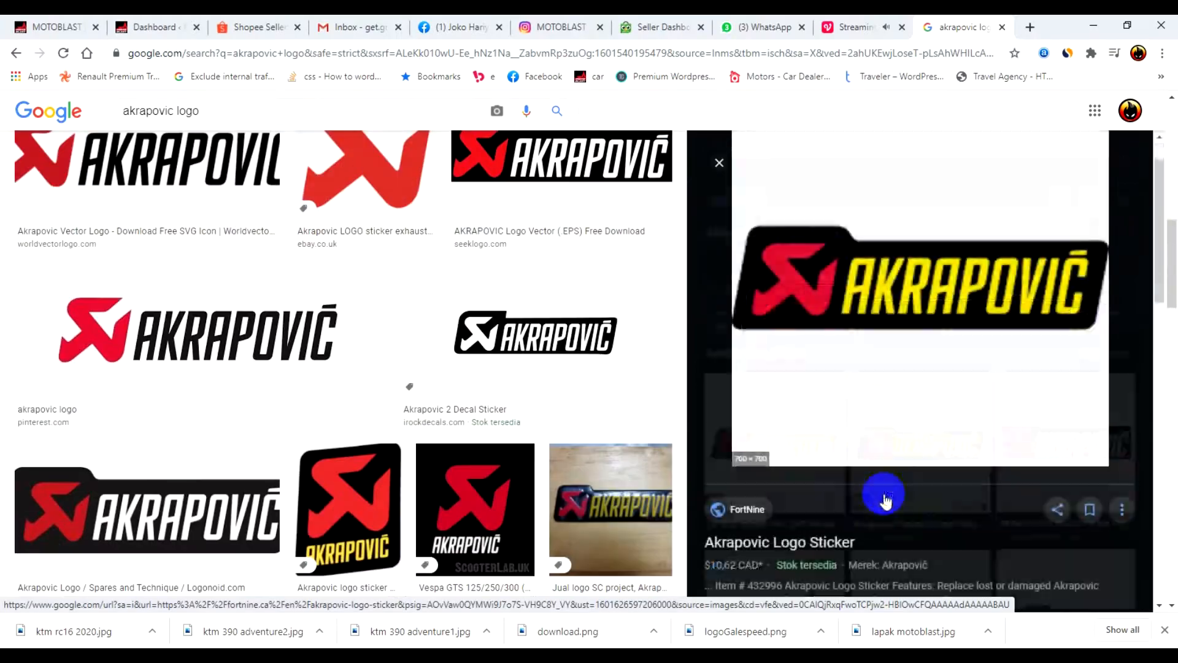
scroll(884, 501, down, 4)
click(934, 442)
scroll(894, 413, down, 6)
scroll(900, 421, down, 1)
click(801, 381)
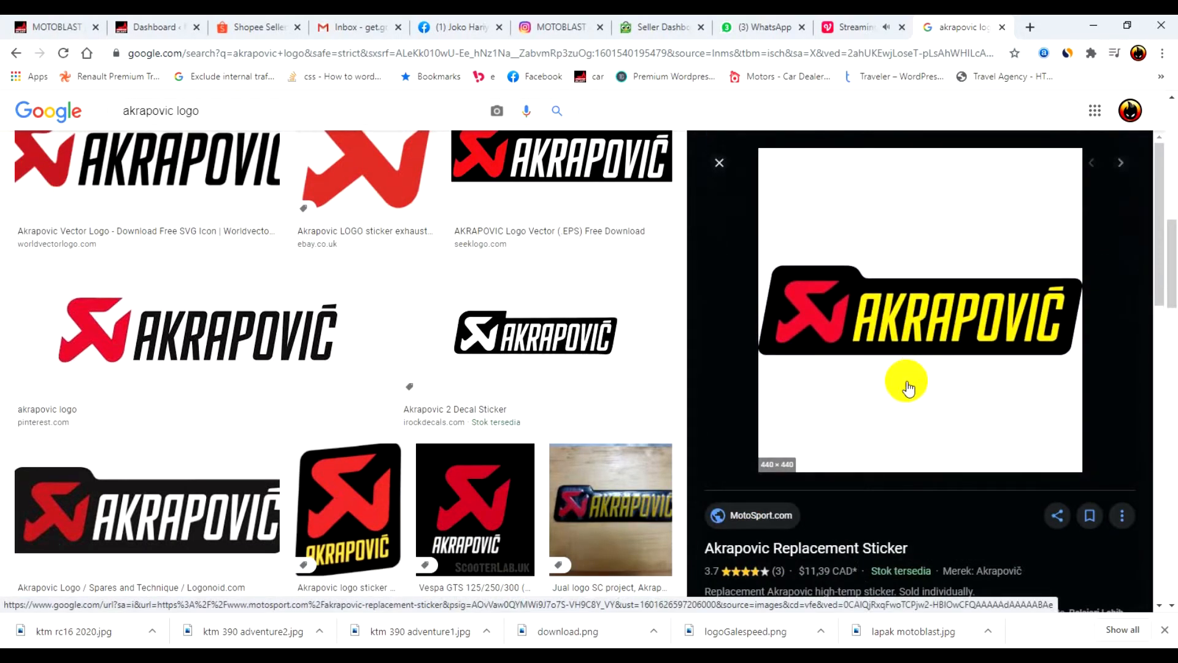
- Switch to Photoshop, dismiss the Open dialog, try pasting the Akrapovic logo into ktm 390 adventure1.jpg, and undo the paste
click(294, 654)
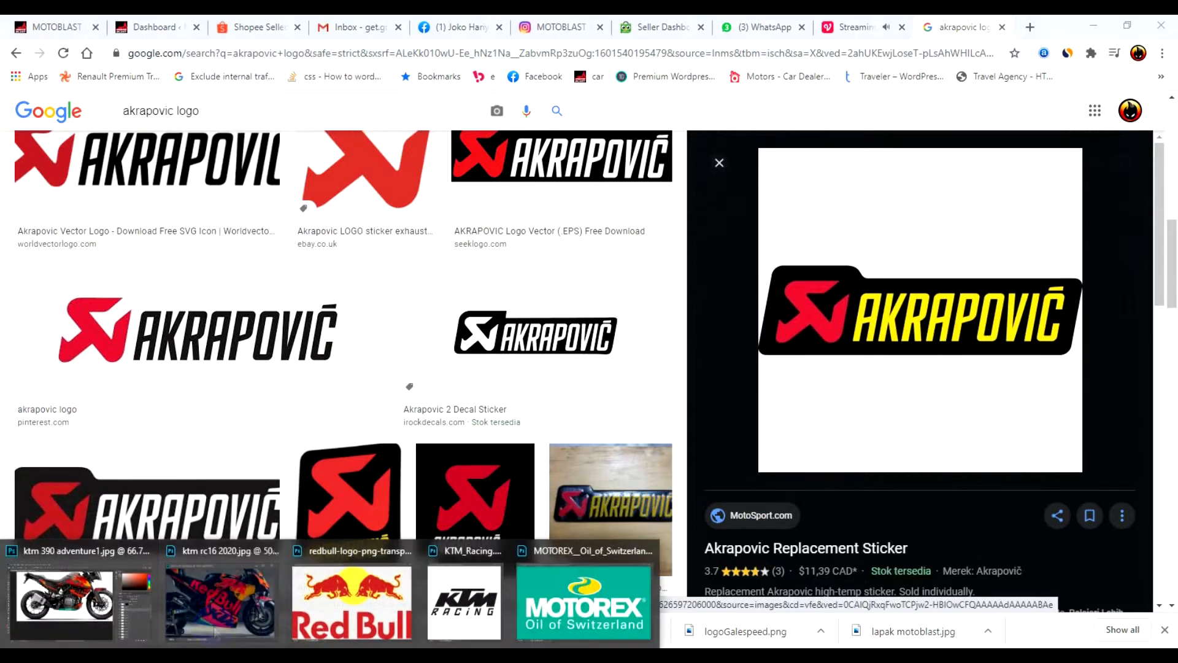
click(78, 607)
click(694, 24)
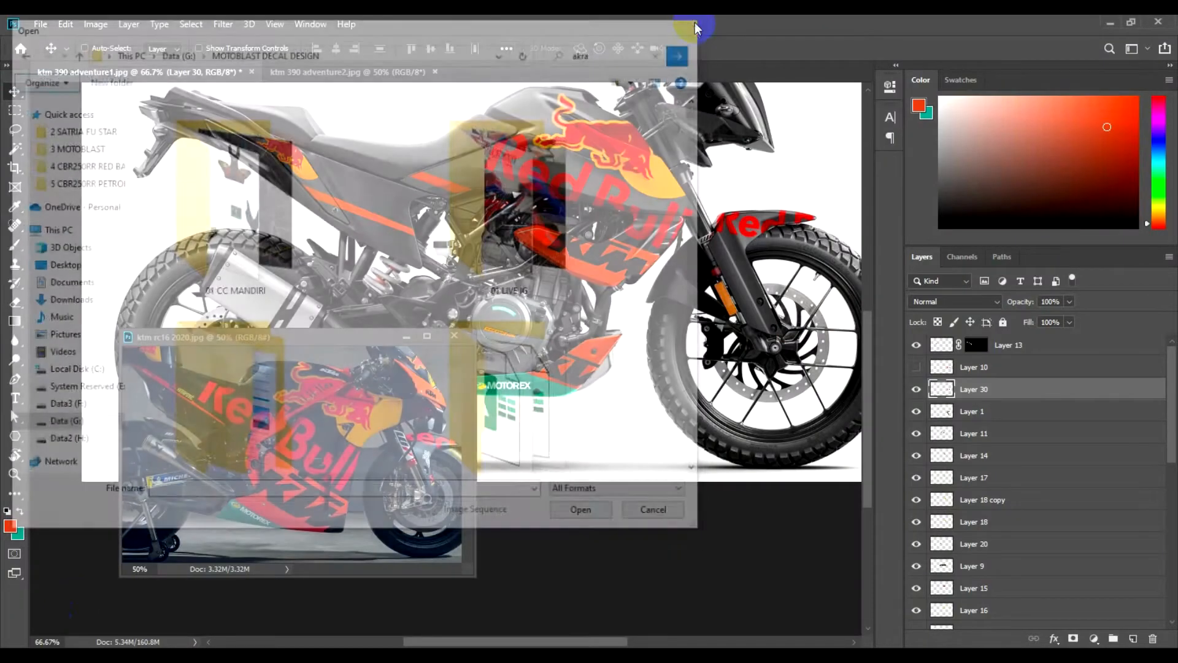
key(ctrl+v)
key(ctrl+z)
- Go back to the MotoSport.com sticker preview, retry pasting the logo into ktm 390 adventure1.jpg in Photoshop, and undo the paste
click(265, 654)
click(950, 392)
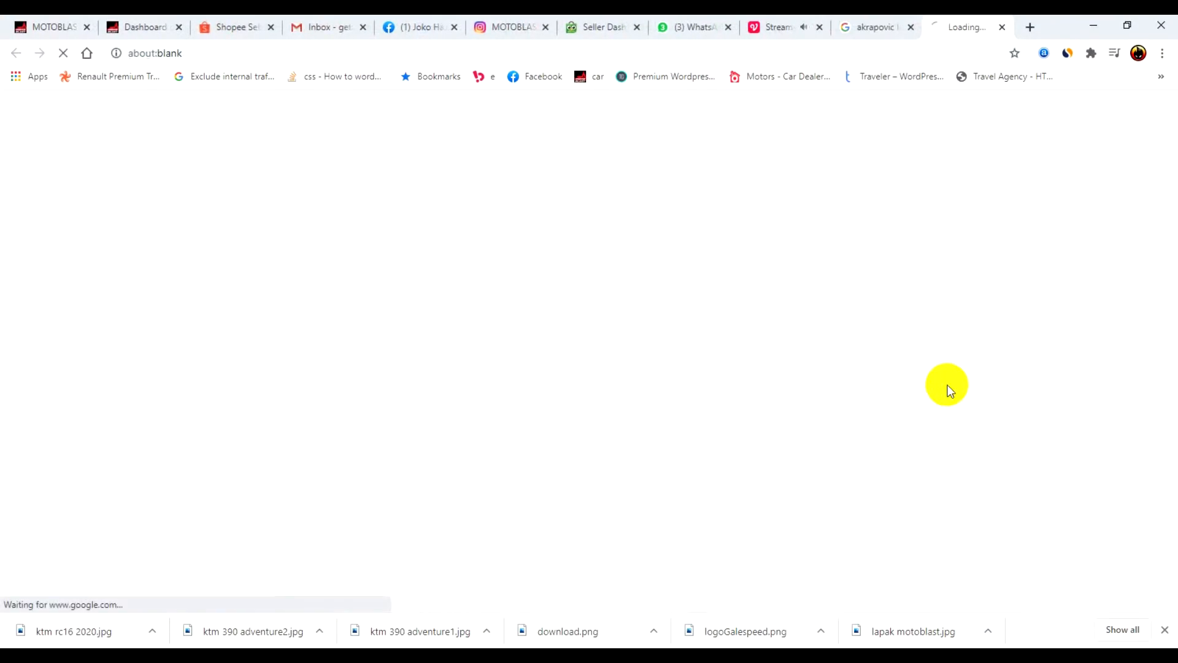
click(1002, 27)
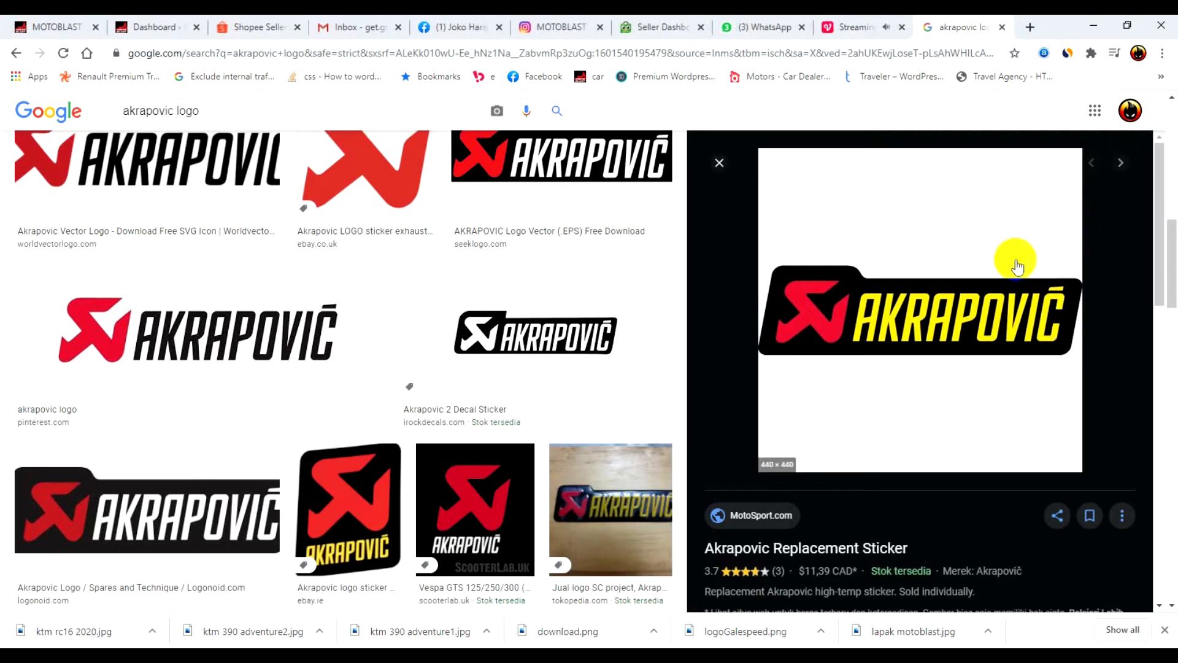
click(279, 654)
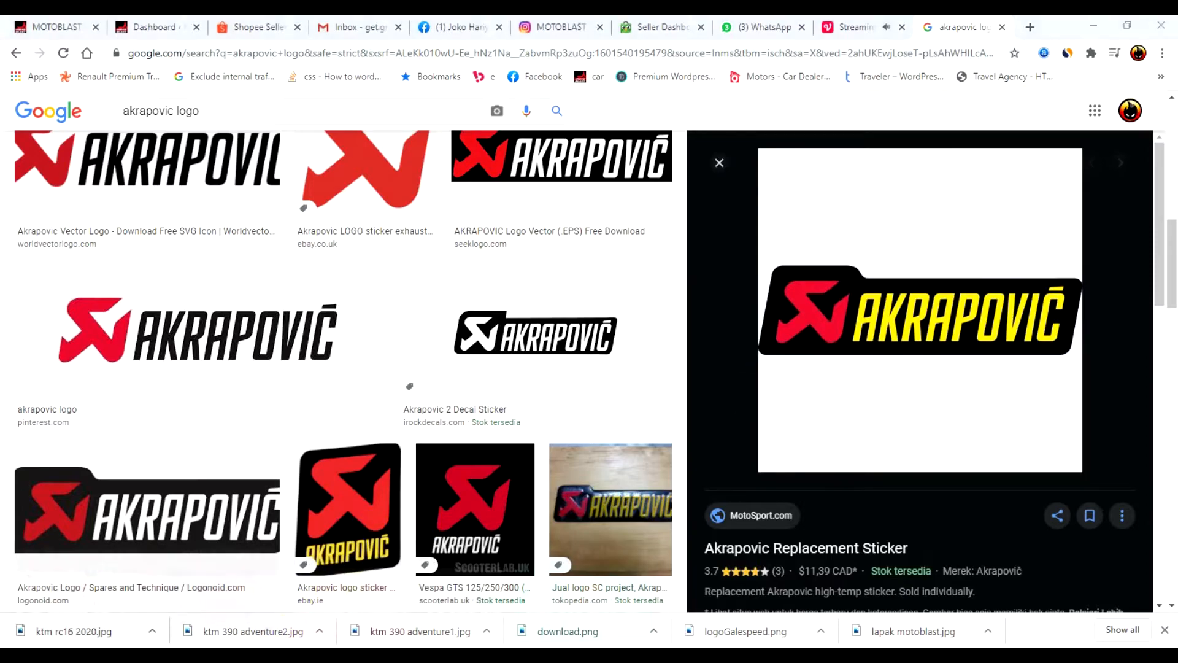
click(97, 590)
key(ctrl+v)
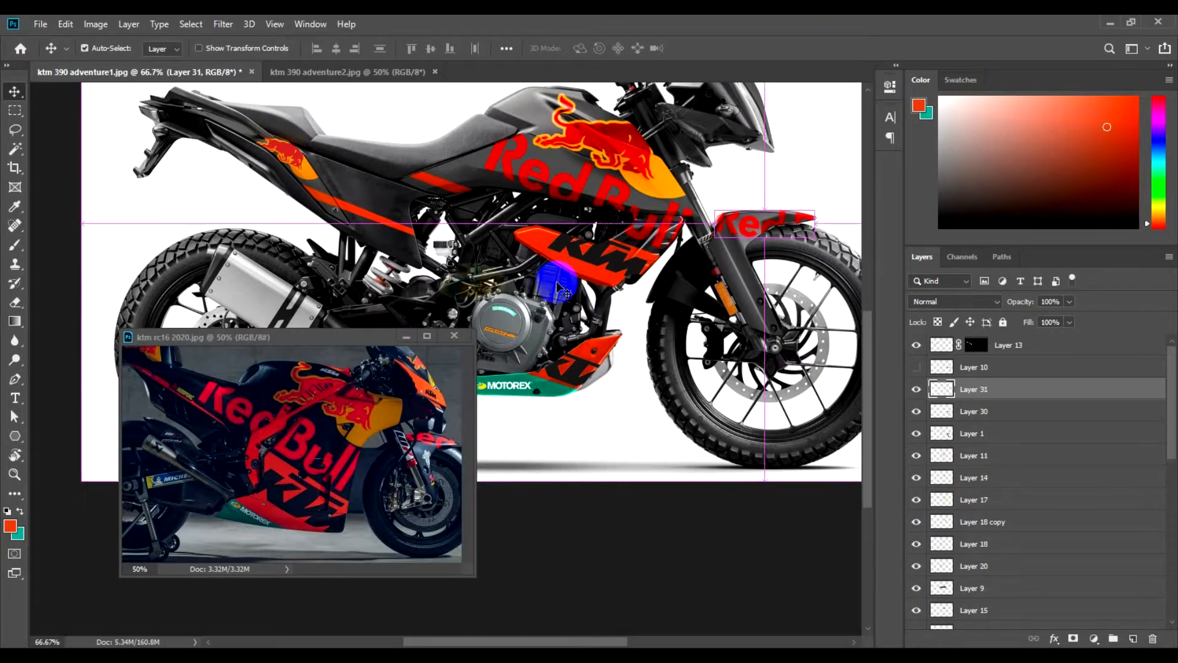
key(ctrl+z)
- Switch to the browser, open the MotoSport.com page for the Akrapovic replacement sticker, and return to the image results
drag(571, 329, 218, 565)
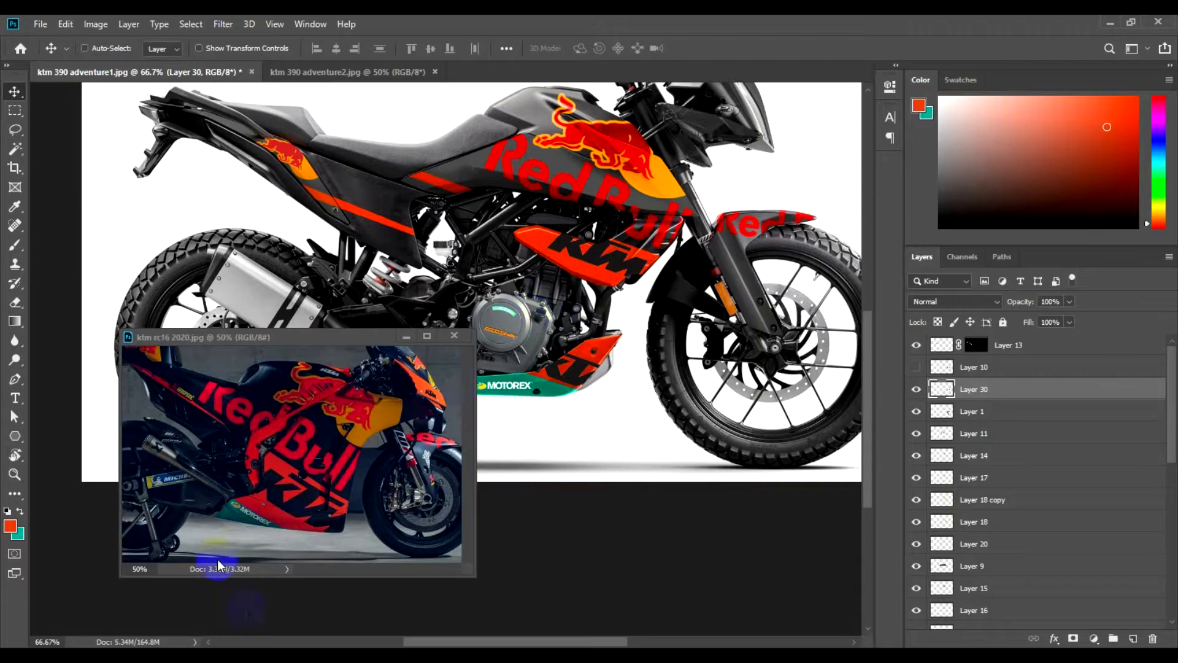
key(alt+Tab)
click(894, 302)
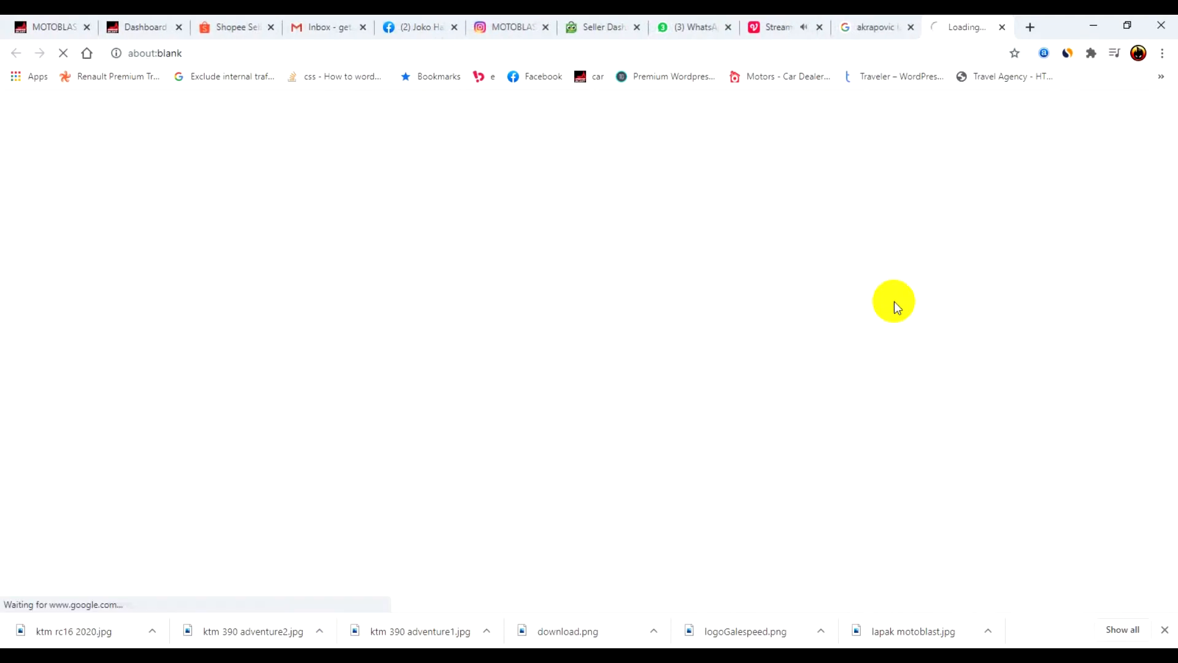
click(881, 31)
click(954, 28)
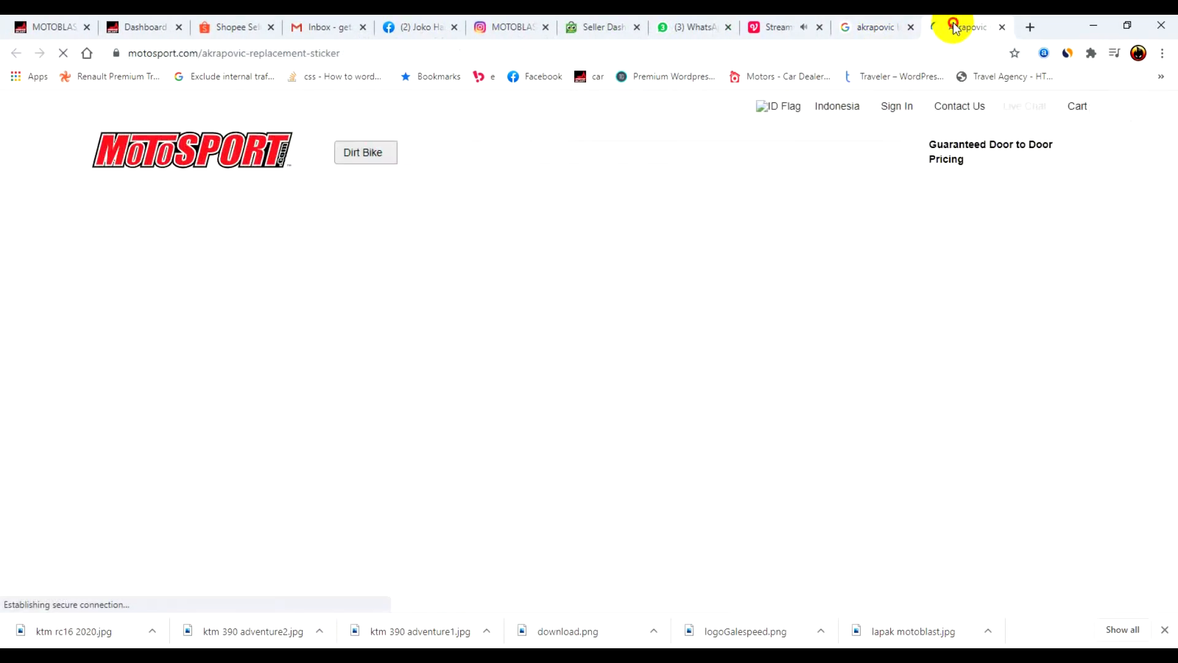
click(876, 27)
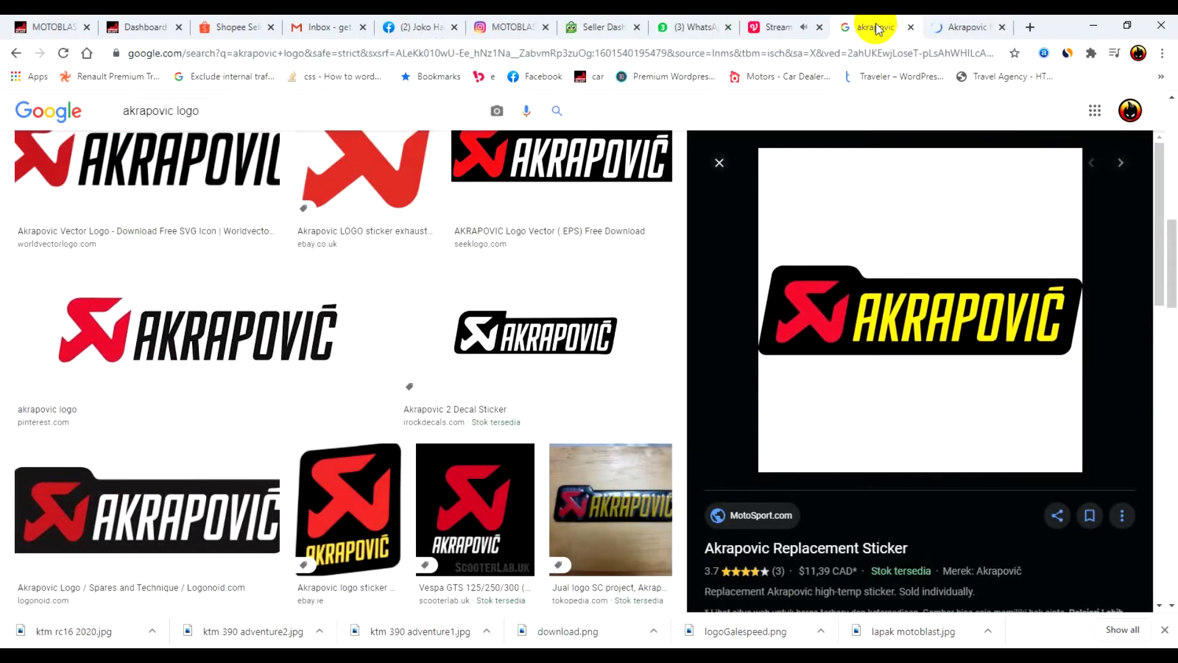
- Return to ktm 390 adventure1.jpg in Photoshop and close the RC16 reference window
click(267, 647)
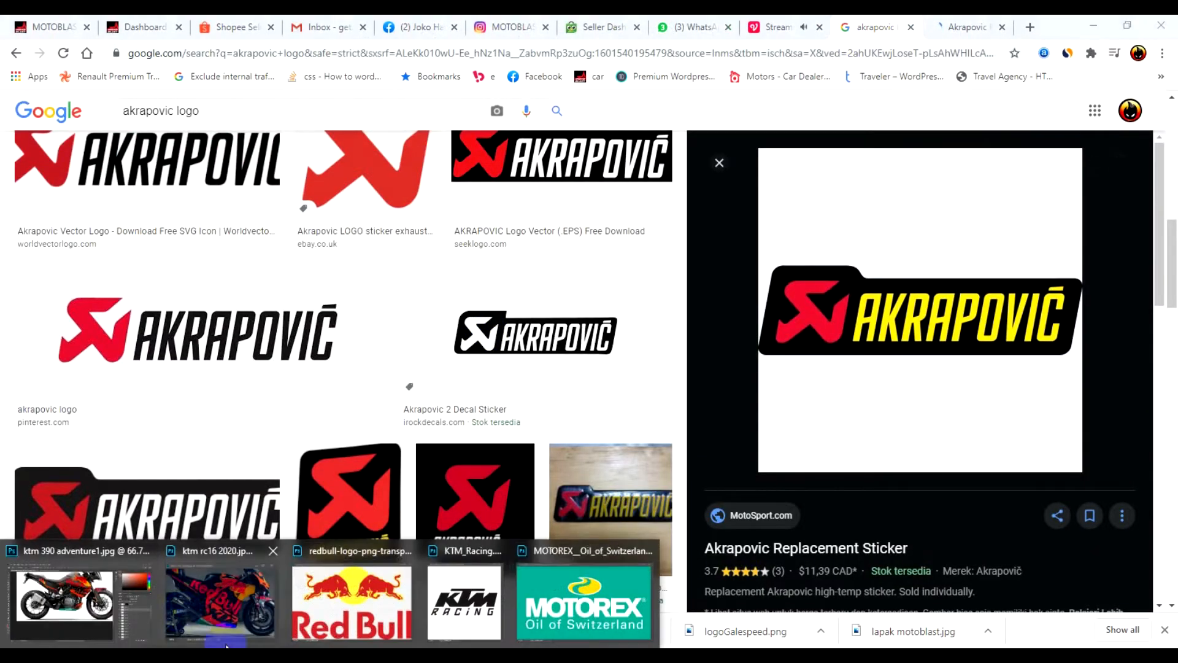
click(81, 599)
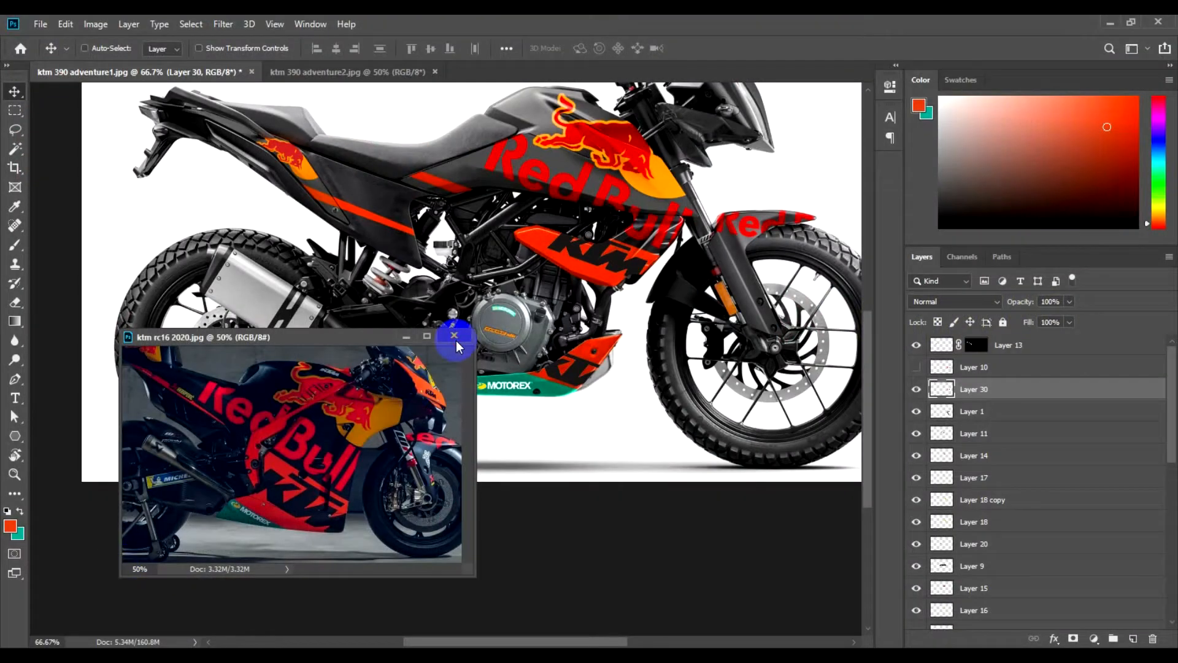
click(531, 270)
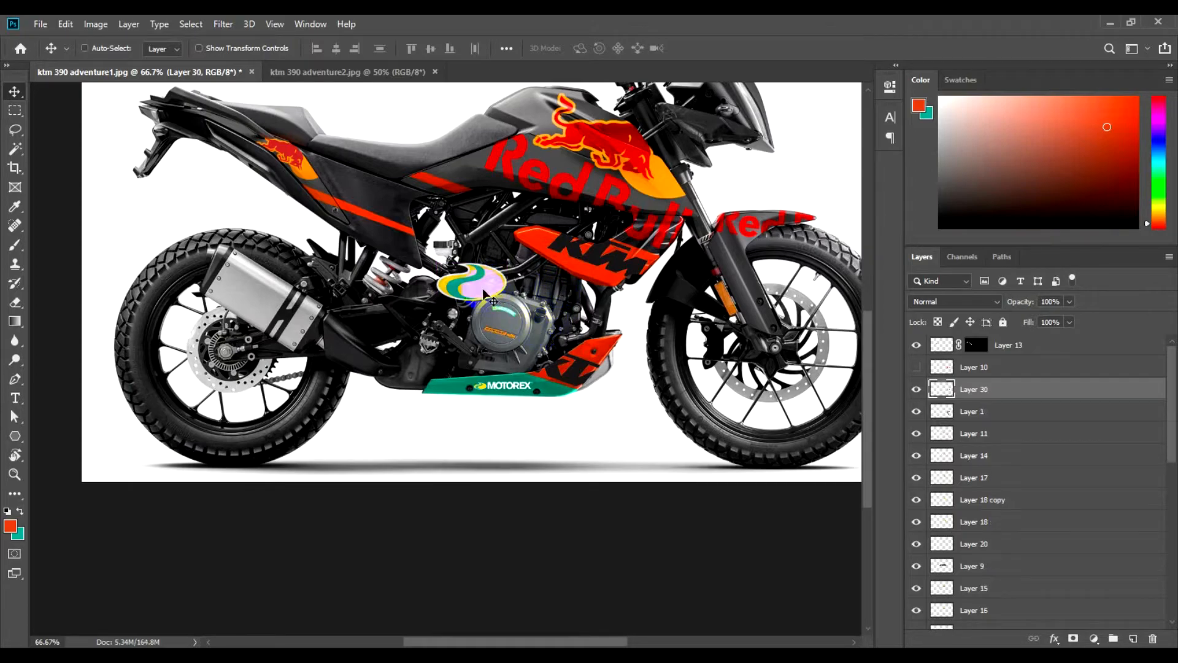
mouse_move(270, 654)
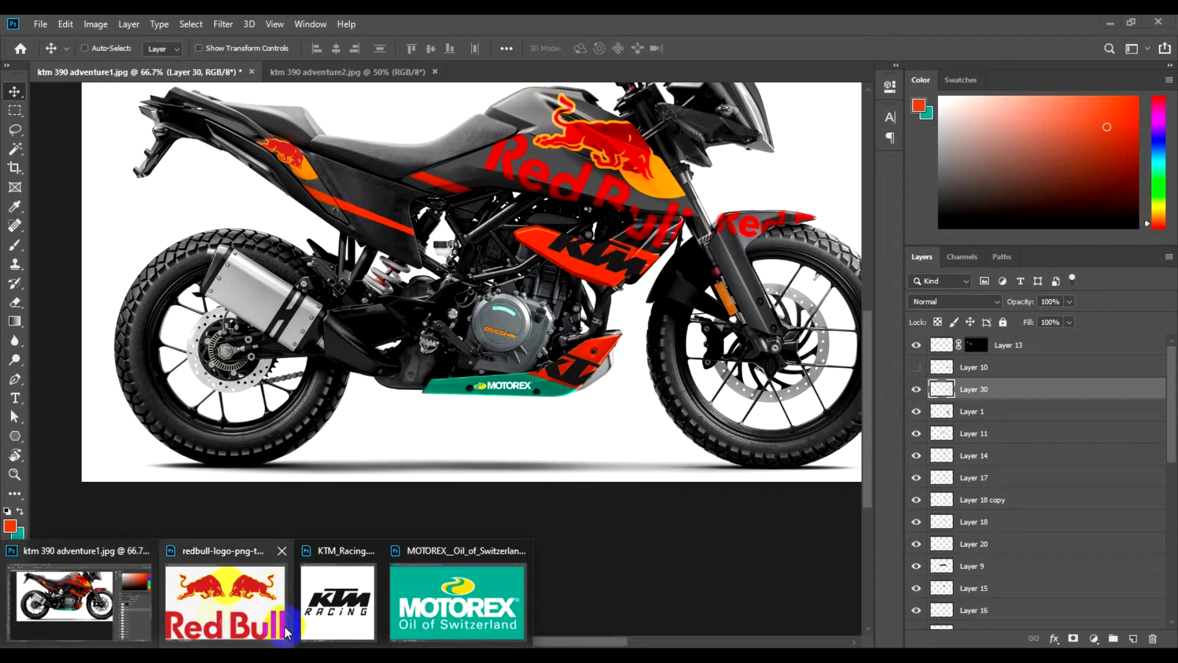
click(82, 604)
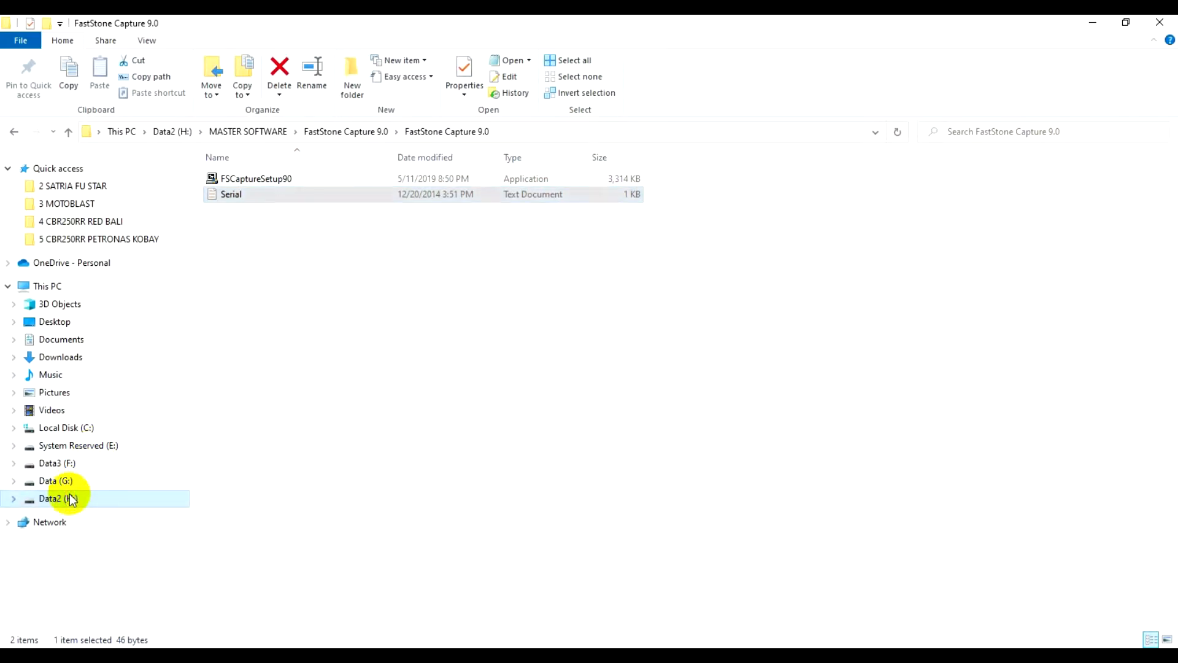
- Open the ktm rc16 2020 image from the 3 MOTOBLAST folder on Data2 (H:) in Photoshop
click(72, 499)
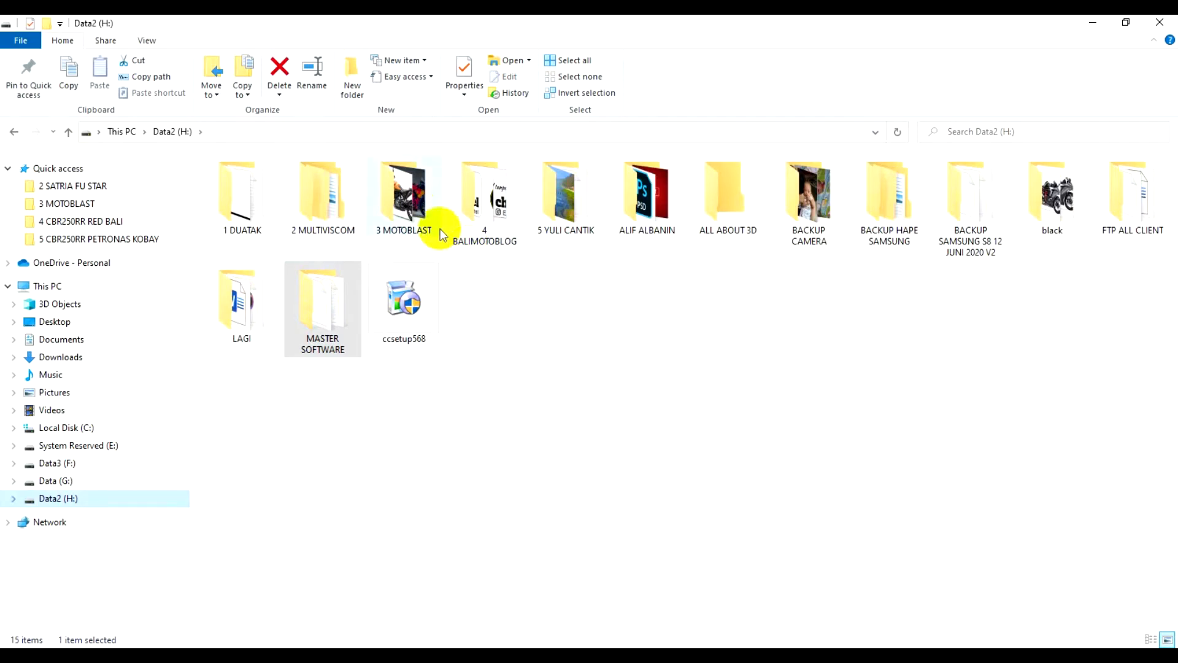
double_click(406, 198)
scroll(684, 423, down, 3)
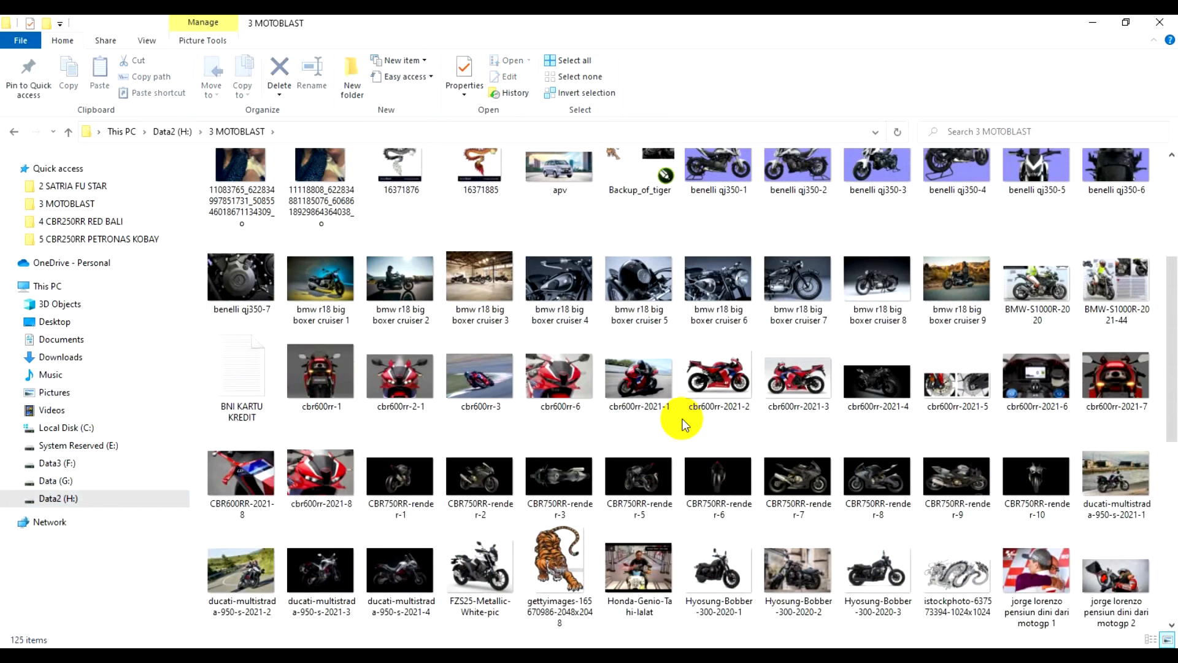
text(kt)
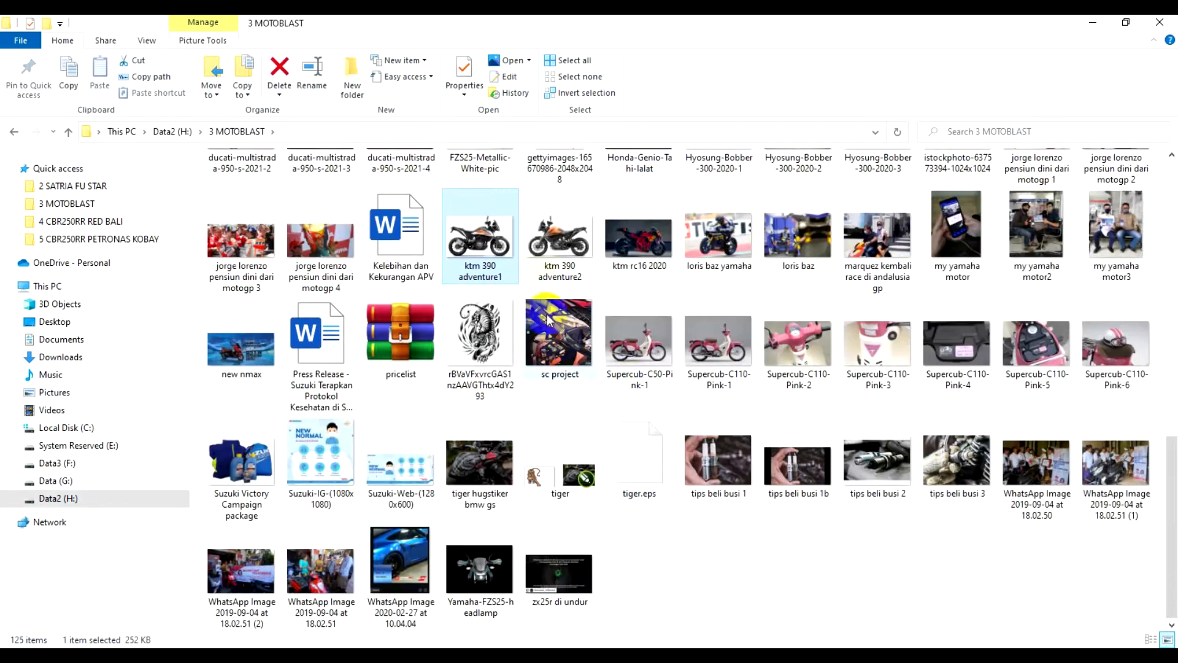
drag(651, 249, 210, 197)
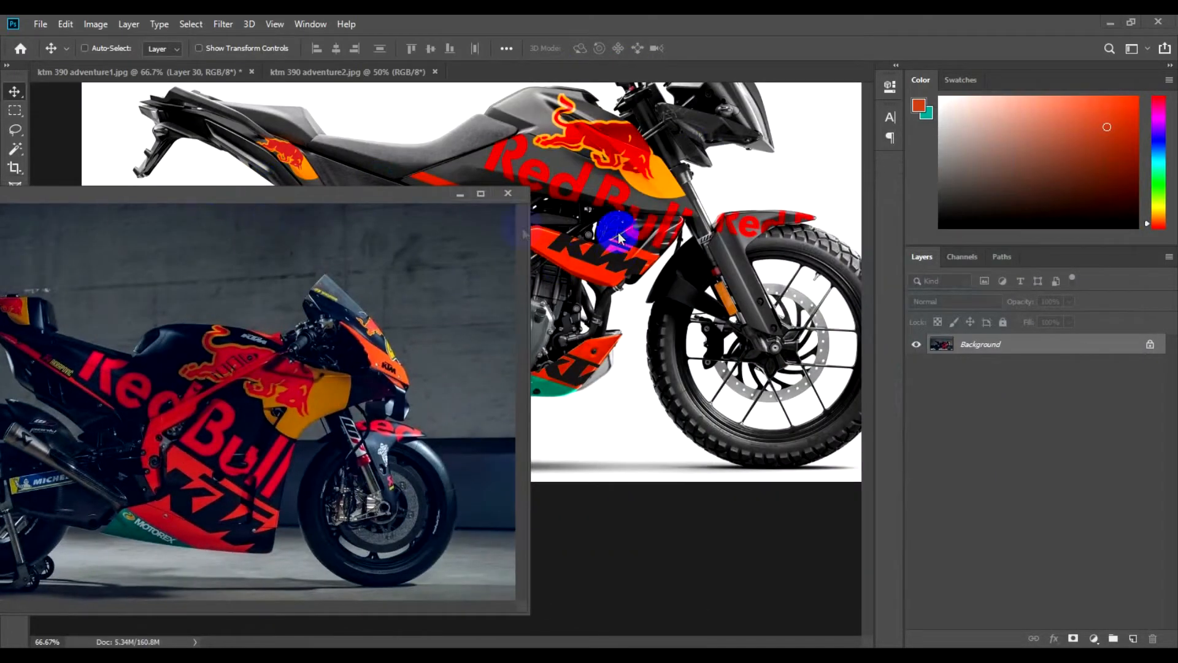
- Zoom out the RC16 reference image and shrink its floating window so that more of the Adventure photo is uncovered
key(ctrl+minus)
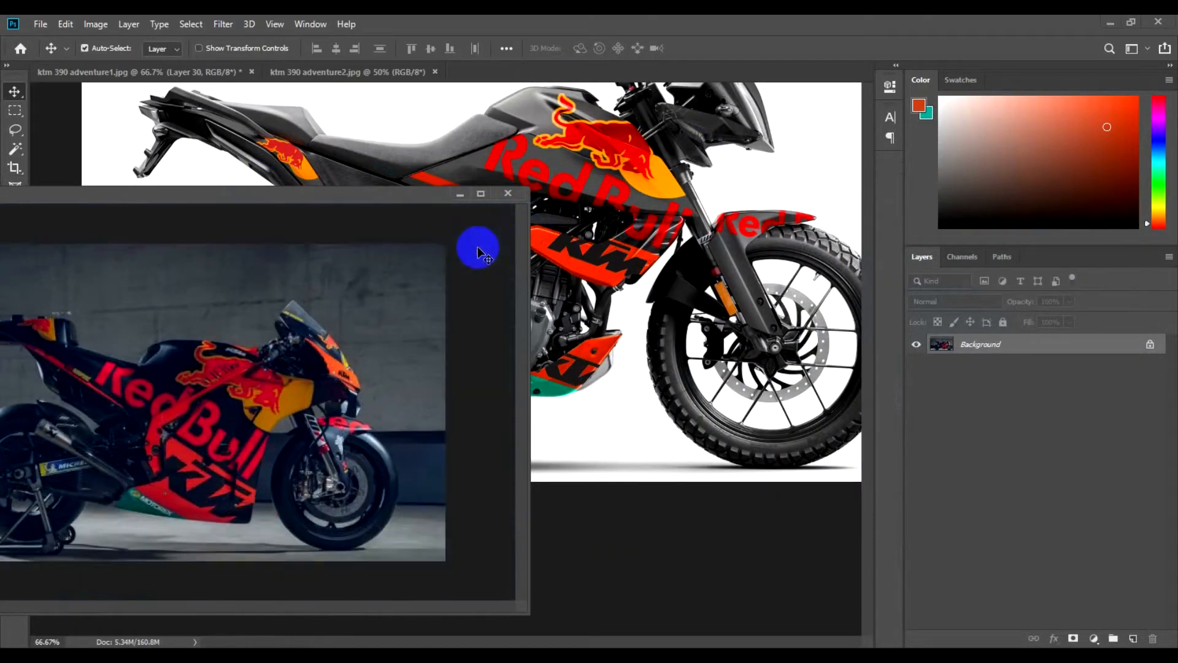
drag(528, 188, 313, 288)
click(487, 250)
drag(417, 209, 465, 221)
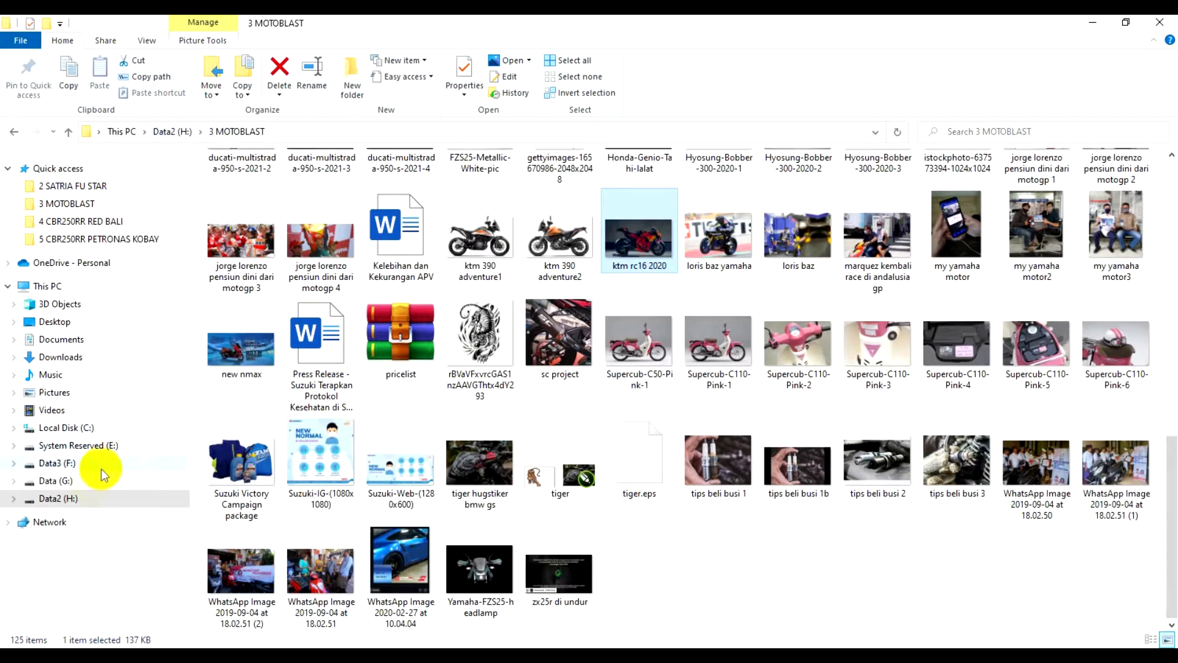
- Search the MOTOBLAST DECAL DESIGN folder on Data (G:) for "akrapovic logo"
click(73, 481)
click(754, 445)
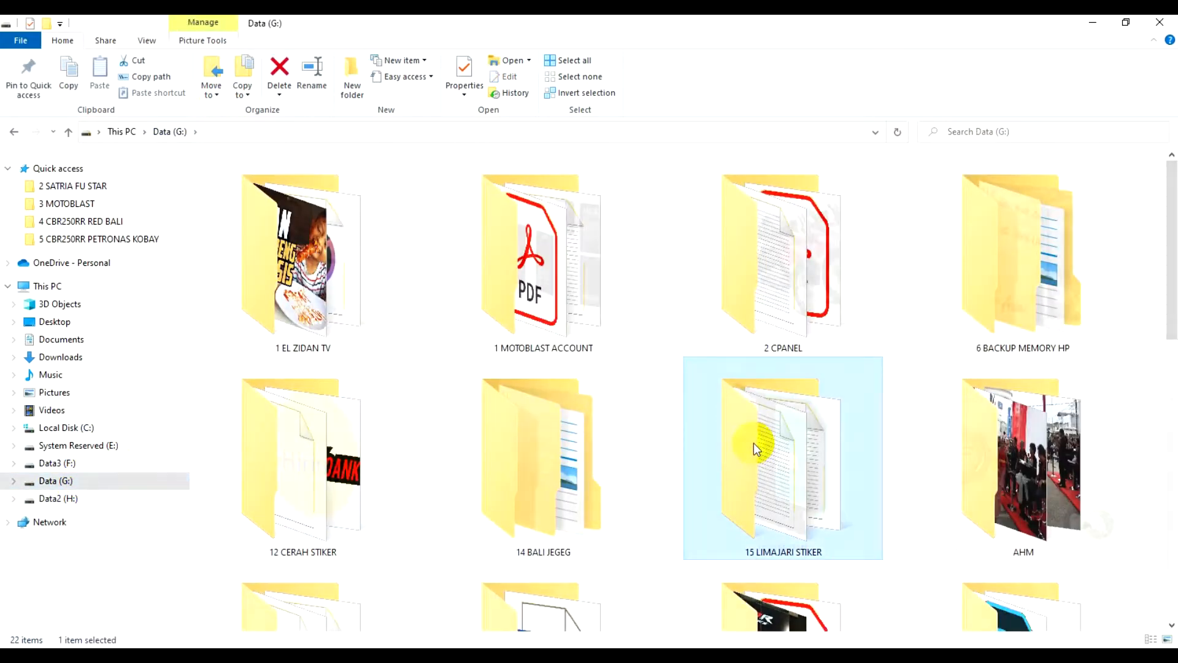
key(m)
double_click(1047, 275)
click(1017, 129)
text(akrapovic logo)
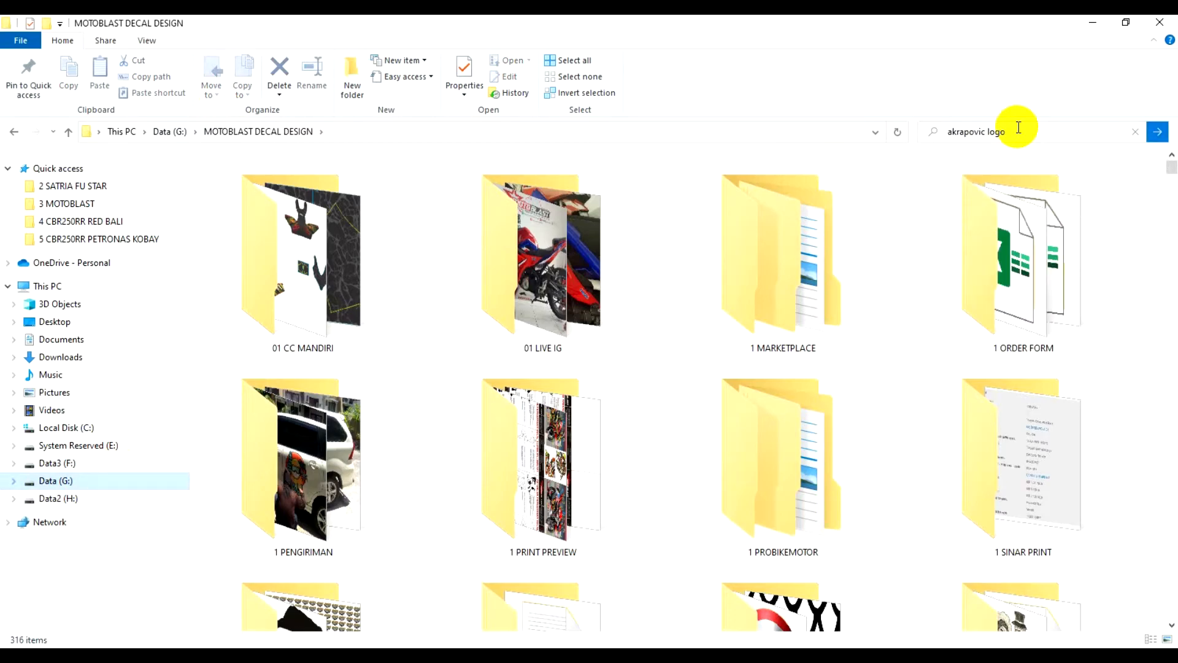
key(Return)
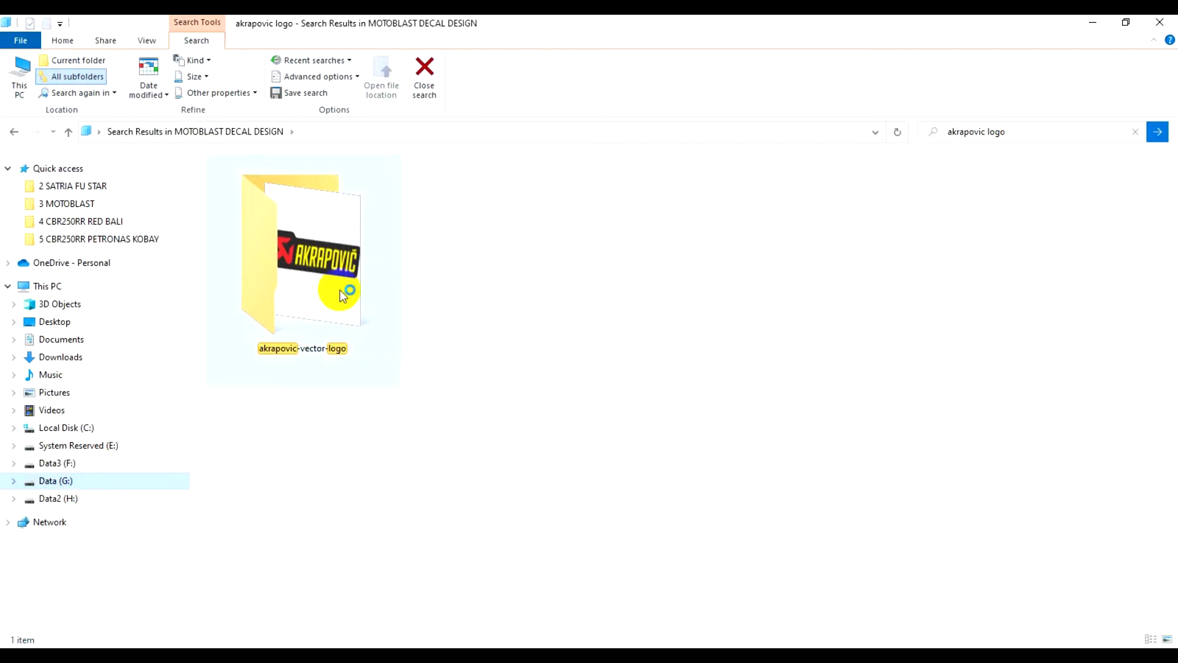
- Open the akrapovic drawing from the akrapovic-vector-logo folder in CorelDRAW
double_click(342, 295)
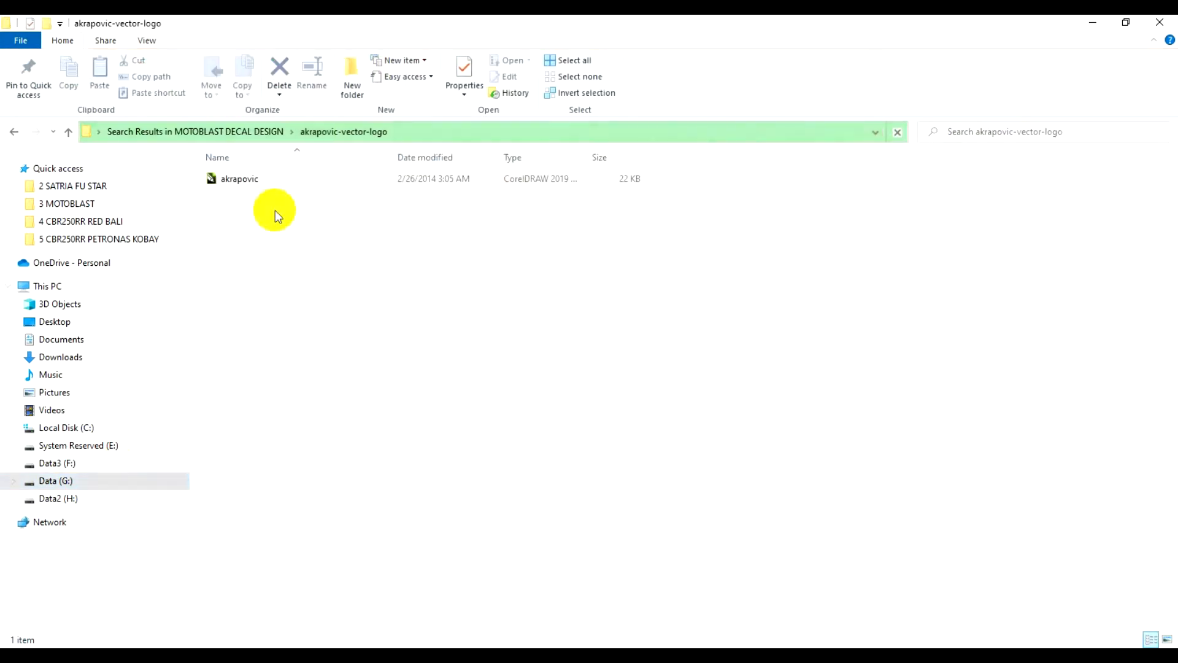
click(244, 179)
double_click(243, 179)
scroll(508, 362, up, 2)
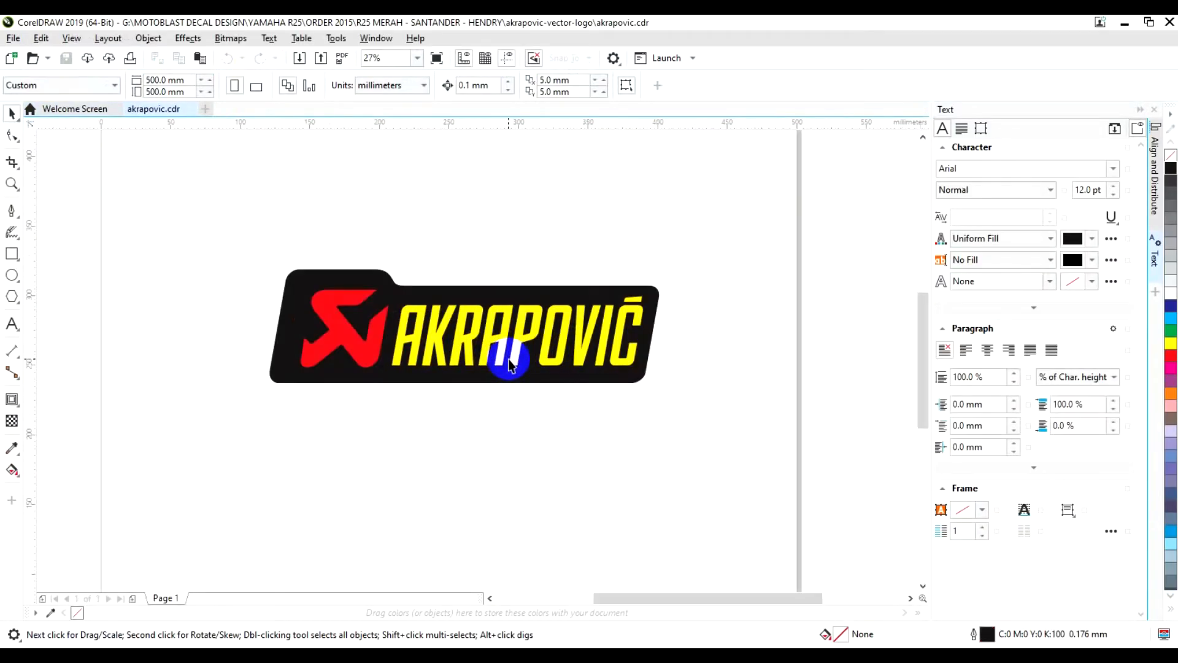
mouse_move(270, 645)
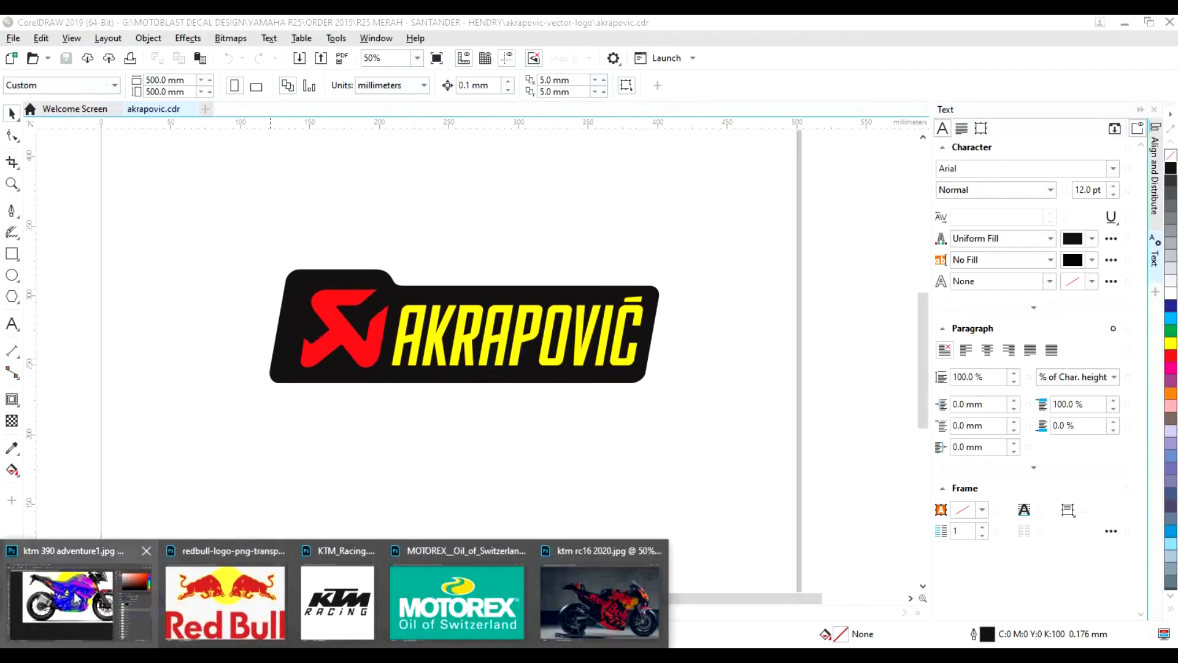
click(79, 589)
key(ctrl+v)
key(ctrl+z)
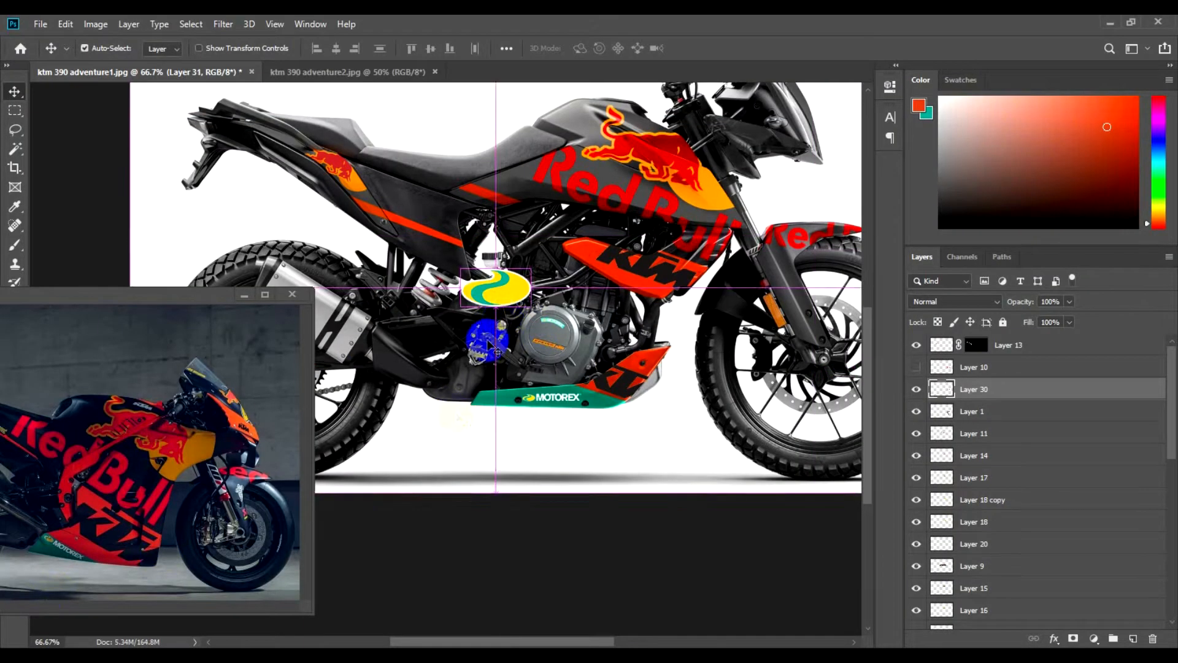
key(alt+Tab)
- Export only the selected Akrapovic logo to Data2 (H:) as a JPG named akrapovic, with RGB Color (24-bit) as color mode
drag(242, 233, 679, 436)
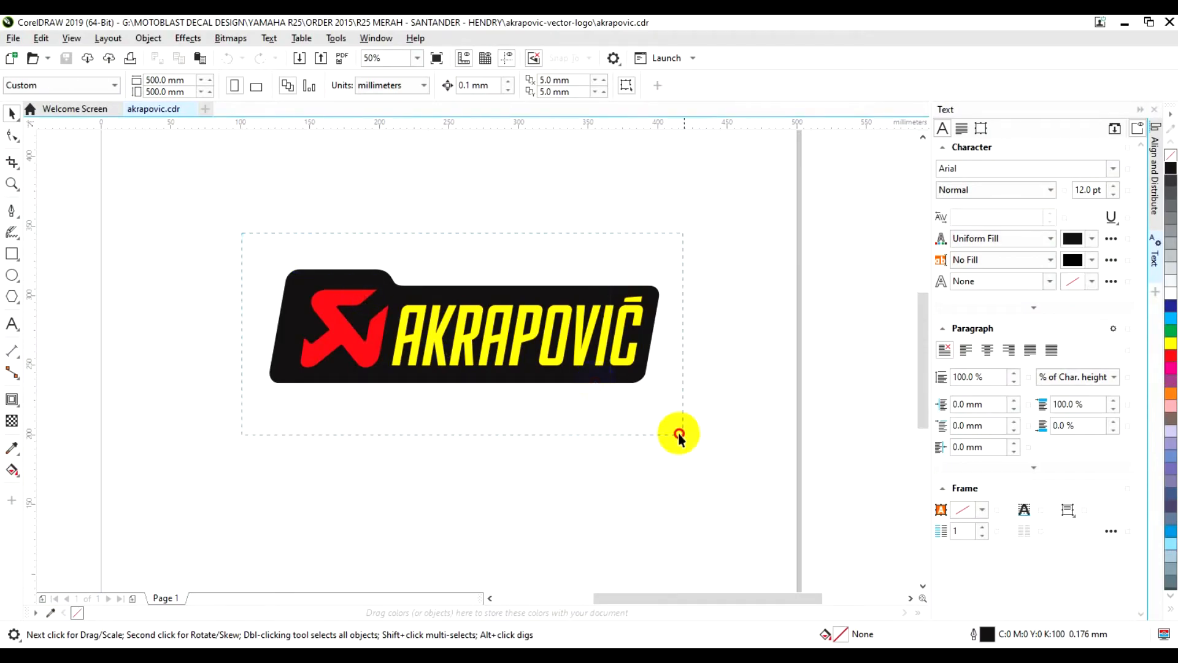
click(14, 38)
click(70, 299)
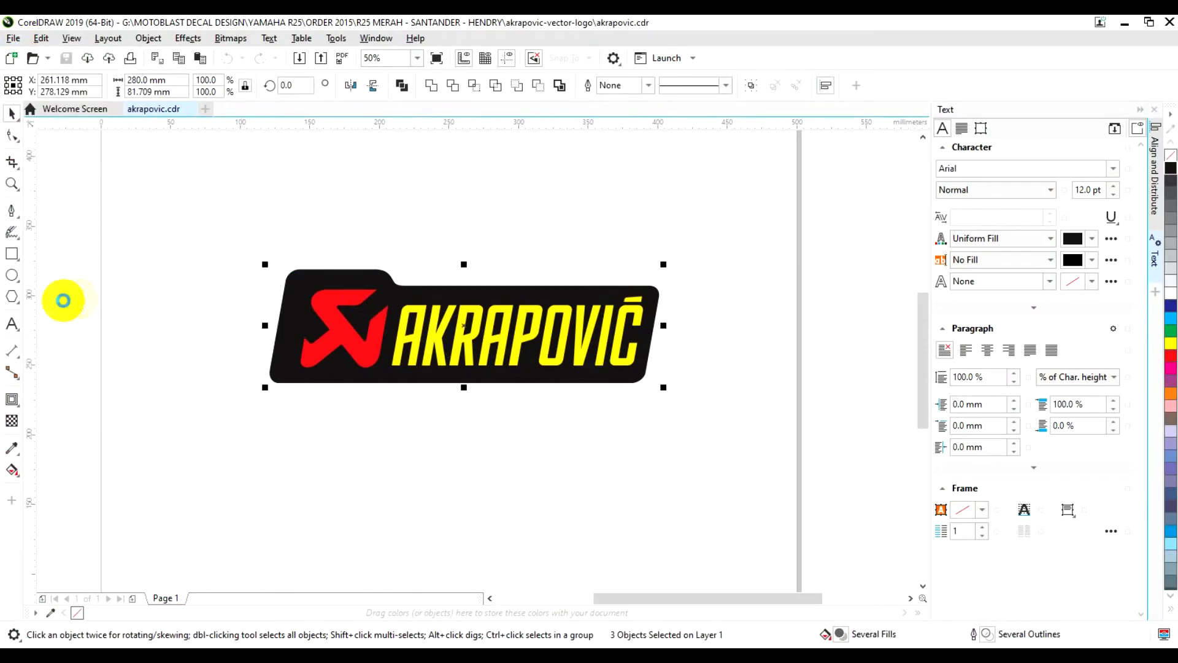
click(253, 134)
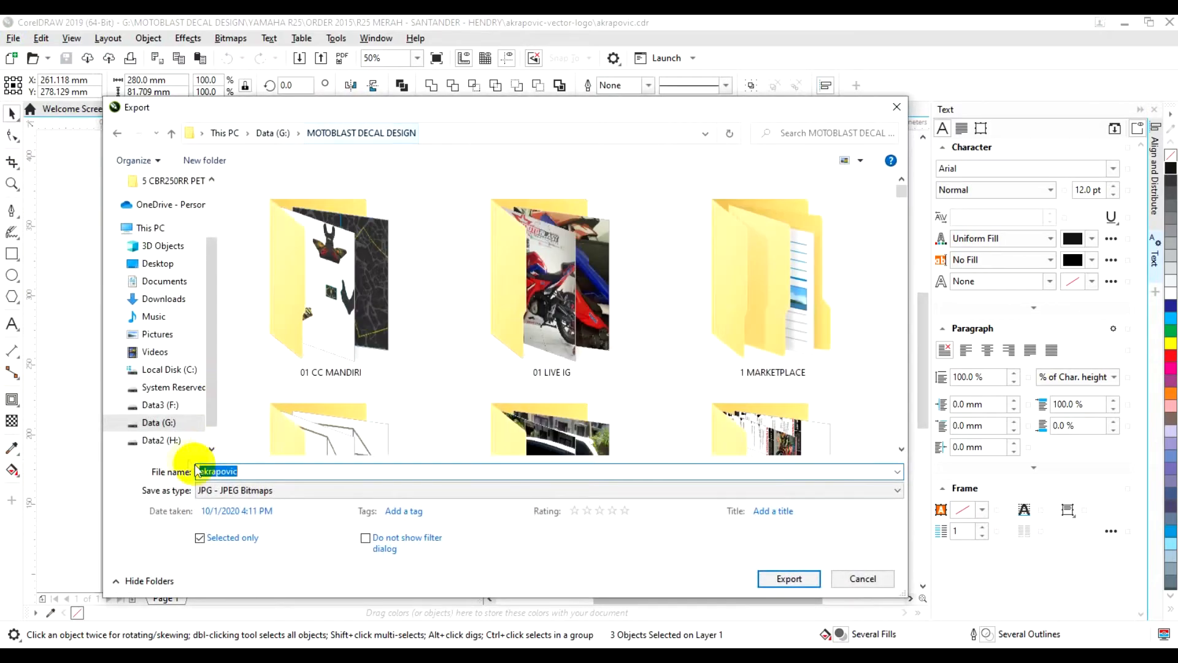
click(175, 441)
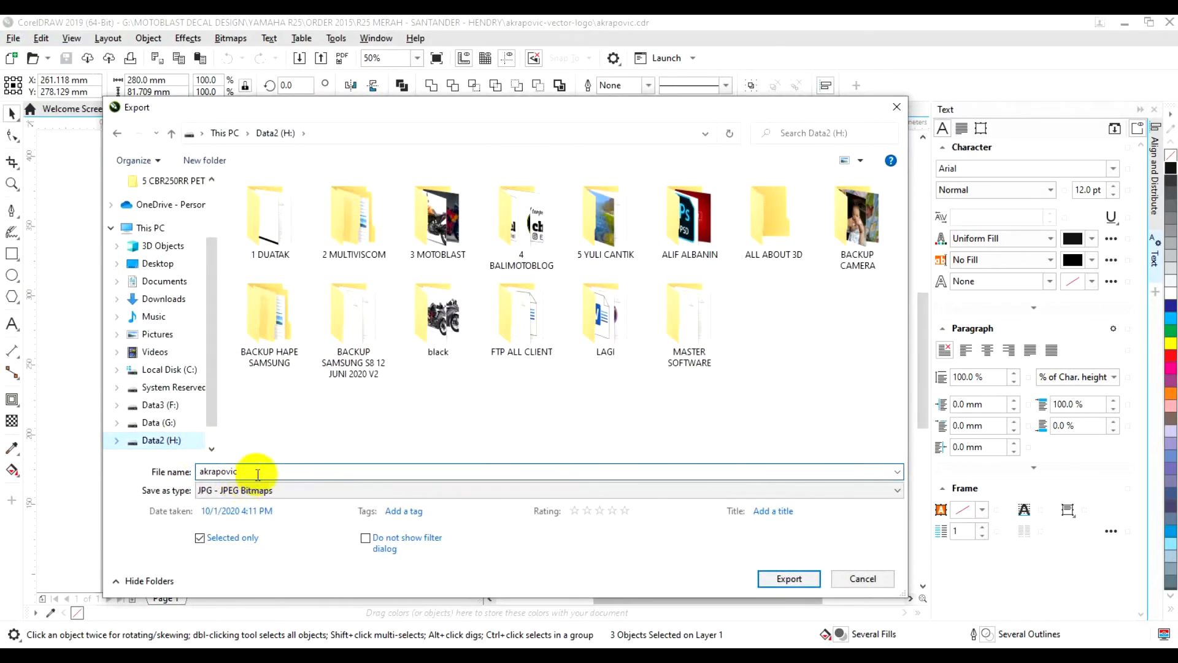
click(792, 580)
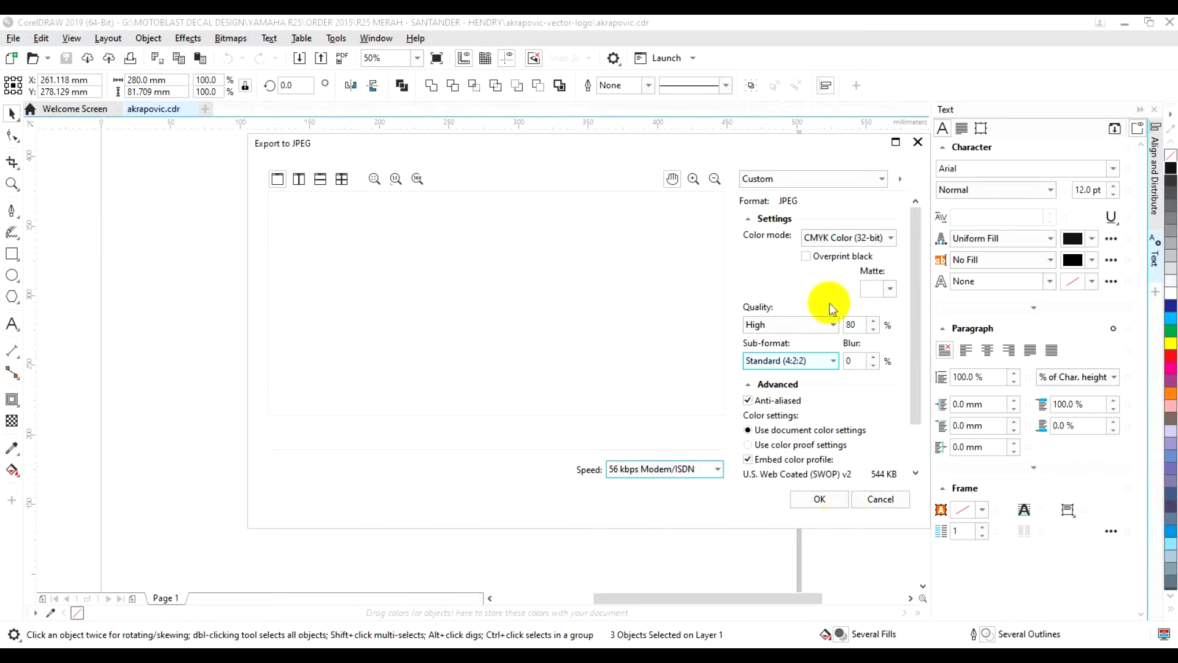
click(841, 238)
click(841, 264)
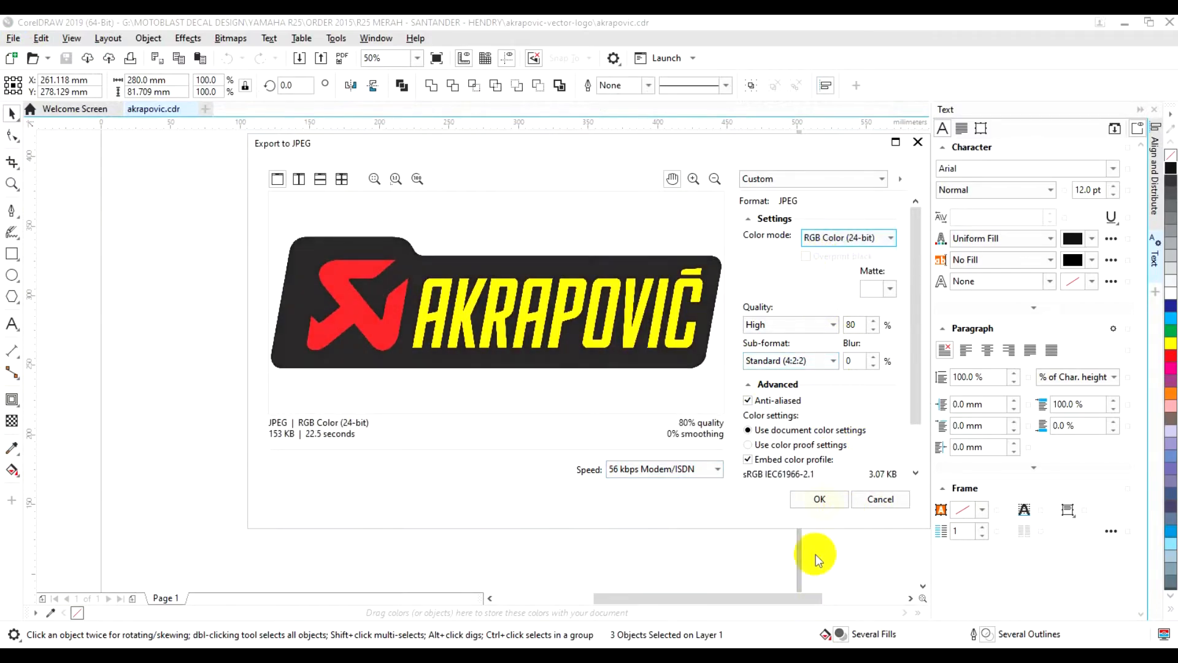
click(820, 499)
- Place the akrapovic image from Data2 (H:) into ktm 390 adventure1.jpg in Photoshop and position it over the bike
click(179, 654)
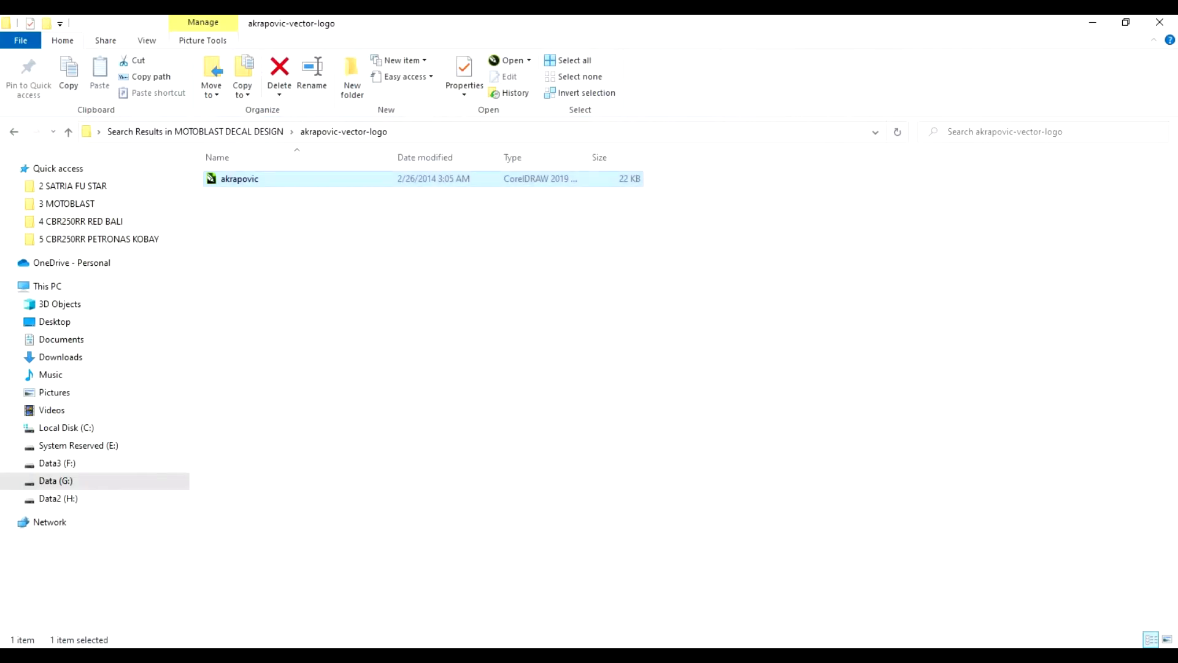
click(53, 498)
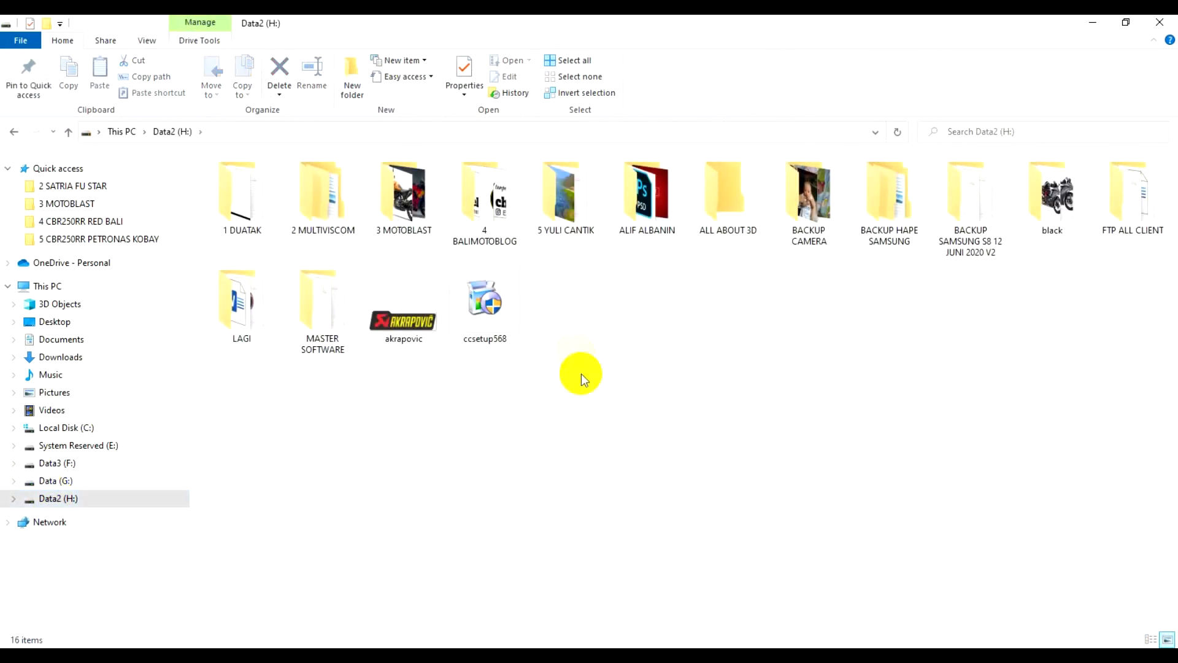
drag(416, 338, 280, 599)
drag(279, 651, 600, 231)
drag(725, 252, 572, 246)
key(ctrl+t)
drag(773, 161, 368, 263)
key(Return)
drag(353, 311, 666, 180)
- Rasterize the akrapovic layer and delete the white background selected around the logo with the Magic Wand
key(w)
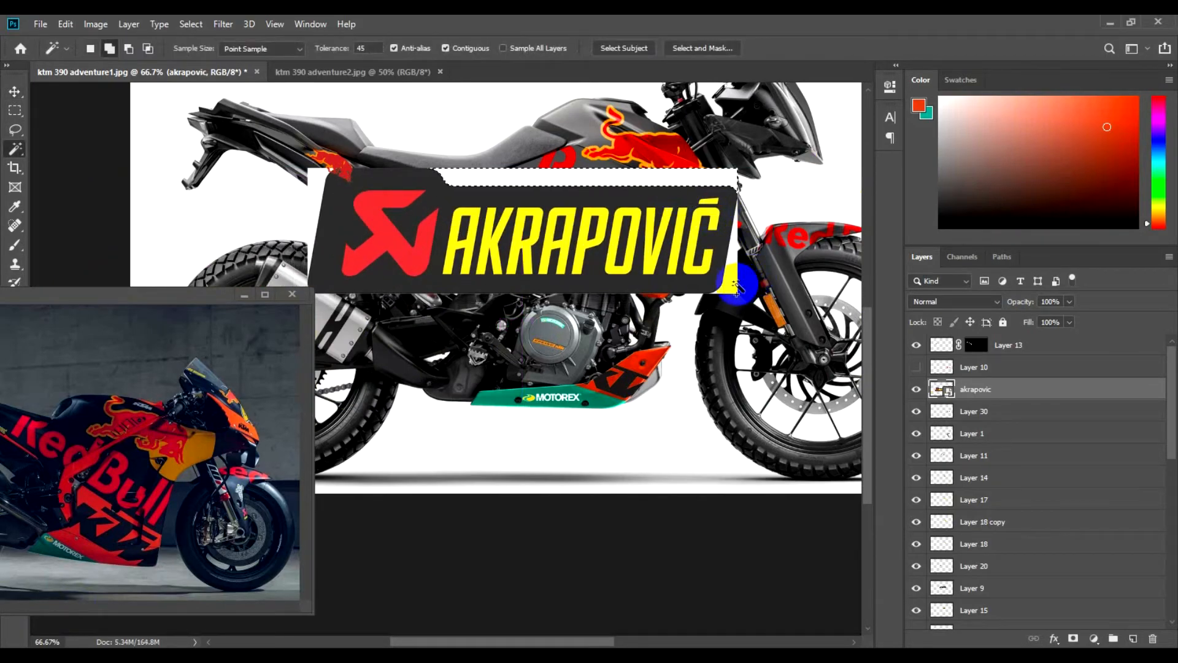
click(313, 202)
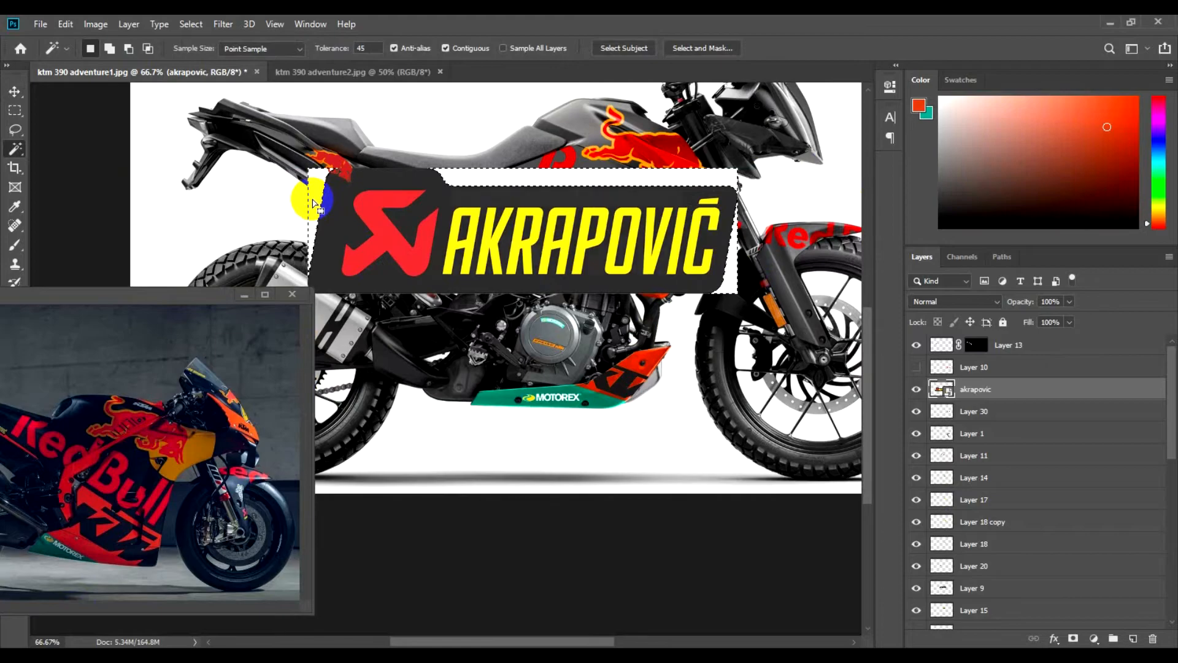
key(Delete)
key(Return)
right_click(1007, 389)
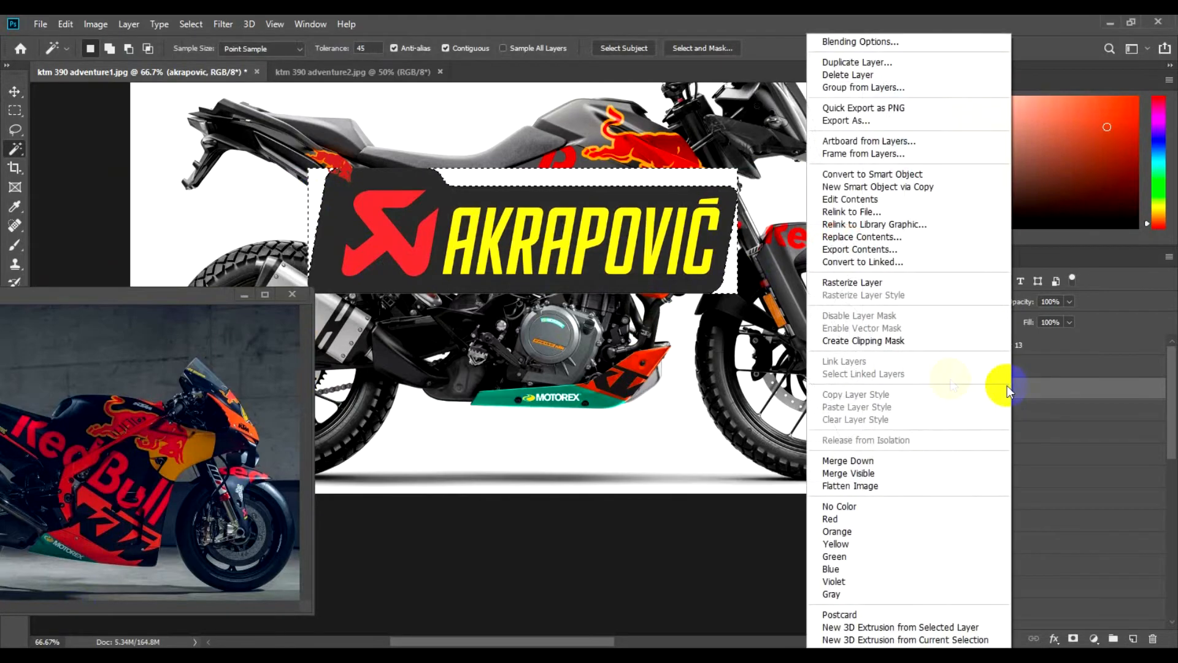
click(852, 283)
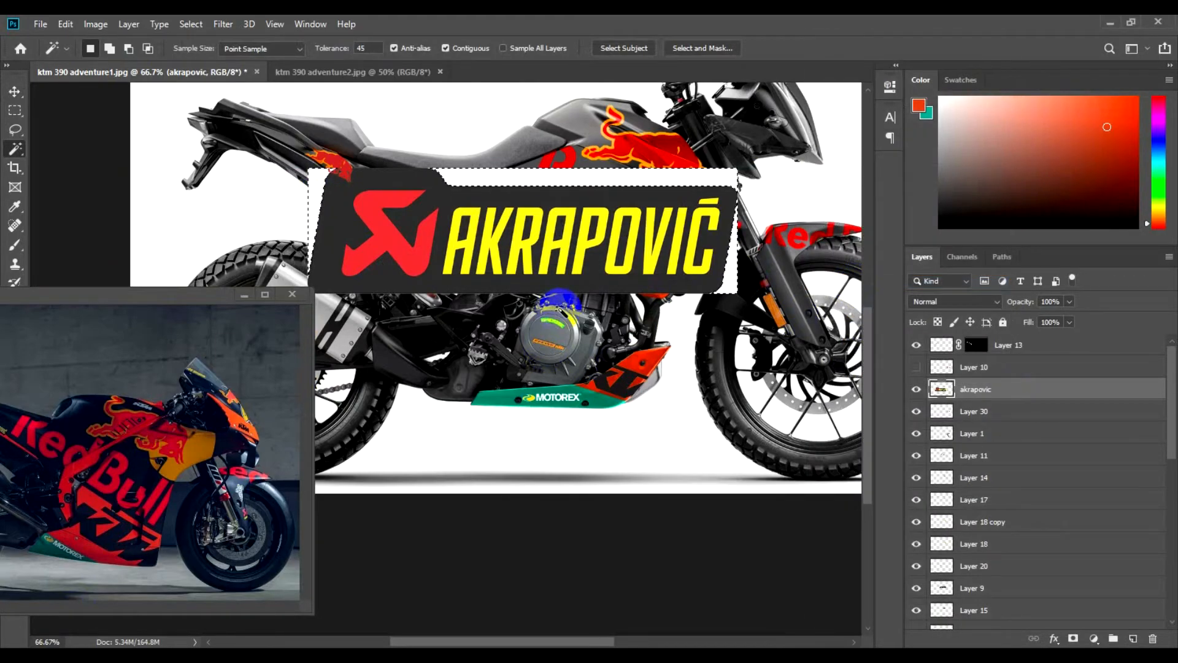
key(Delete)
- Scale the Akrapovic logo down to about 16% and move it onto the bike's side panel below the seat
key(ctrl+t)
drag(740, 295, 387, 190)
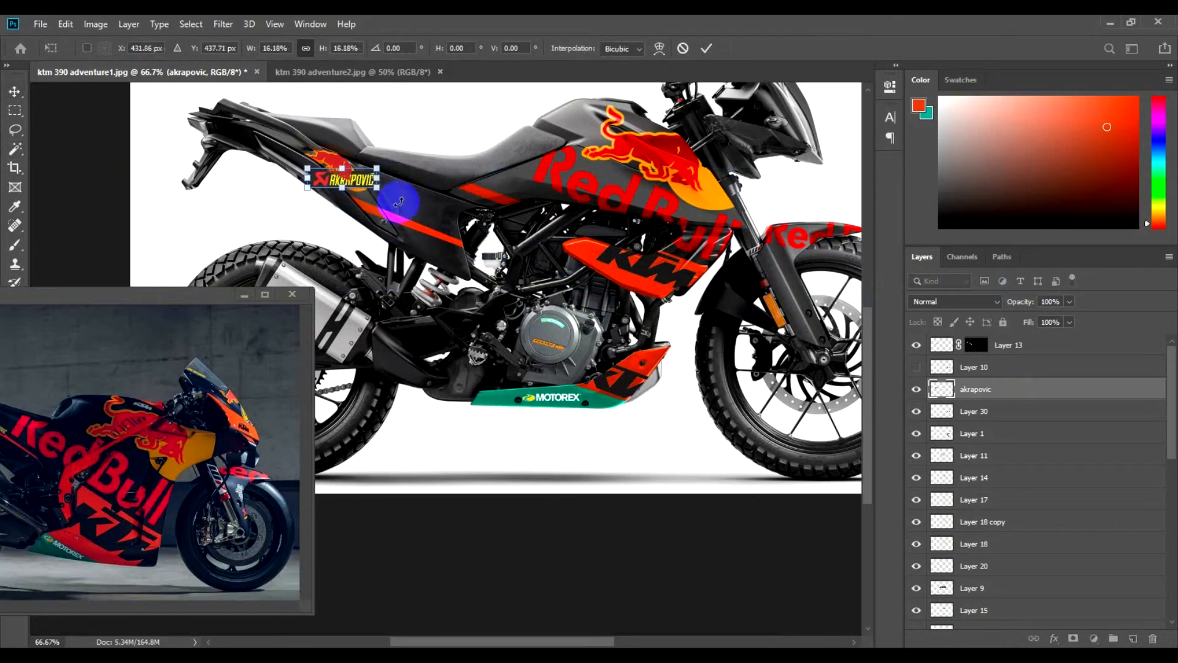
key(Return)
drag(210, 297, 358, 299)
drag(358, 186, 421, 220)
- Rotate and fit the Akrapovic logo along the orange stripe on the side panel, and minimize the RC16 reference window
key(z)
click(419, 219)
key(v)
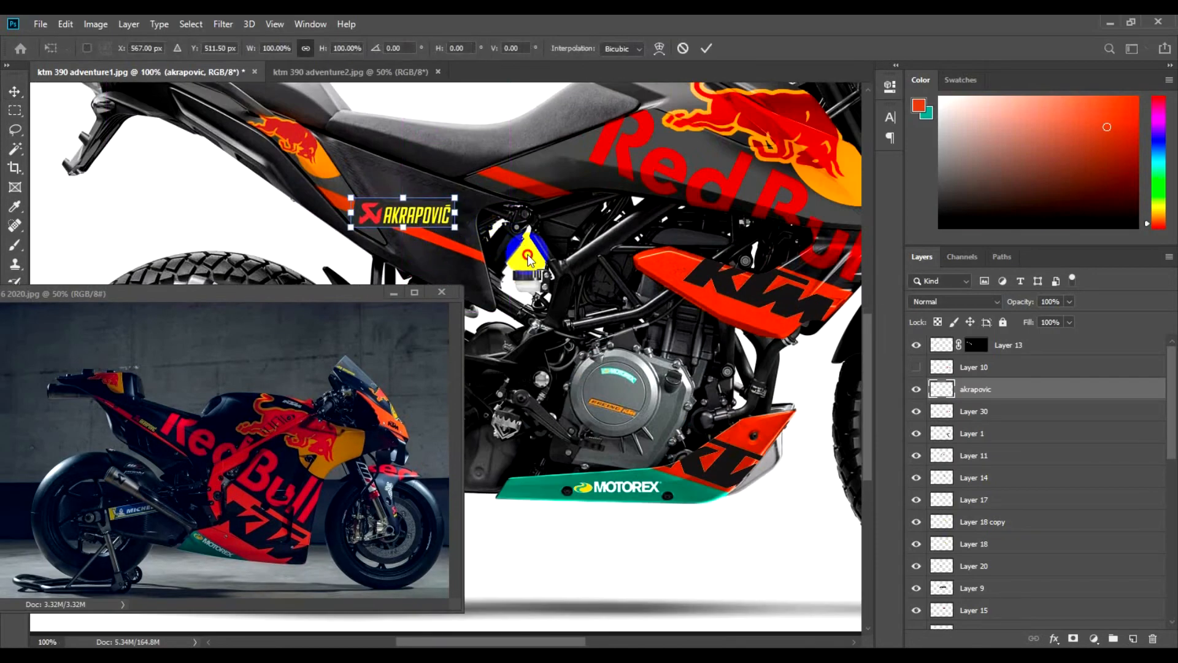
key(ctrl+t)
drag(459, 238, 419, 216)
key(Return)
key(ctrl+t)
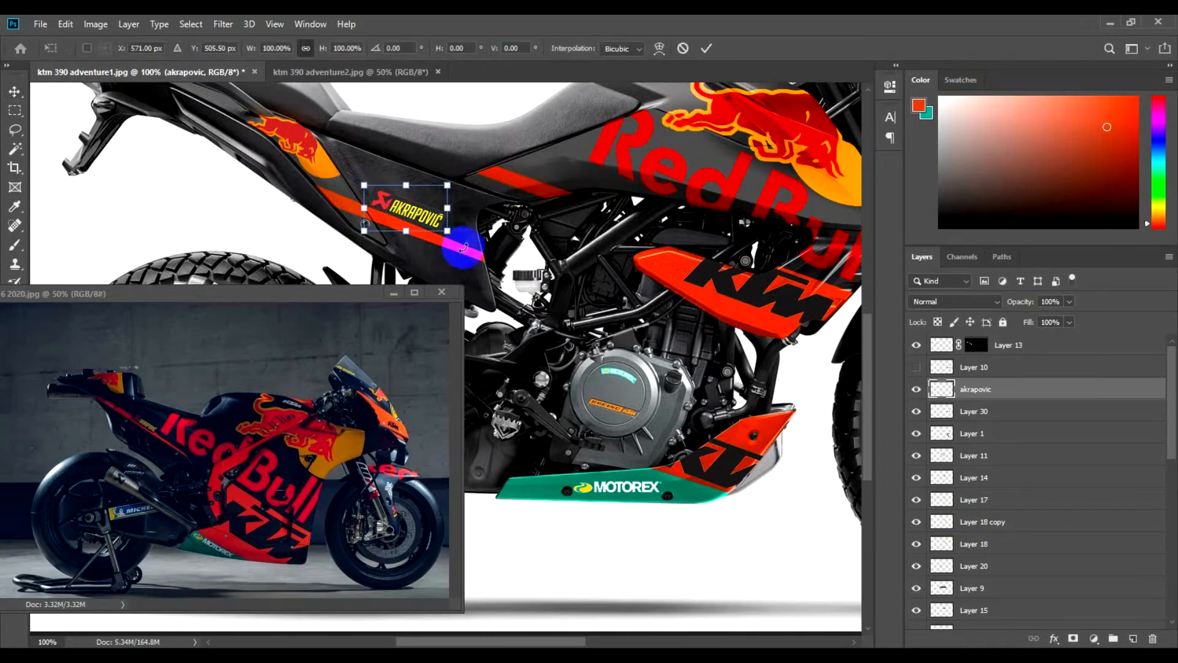
key(Return)
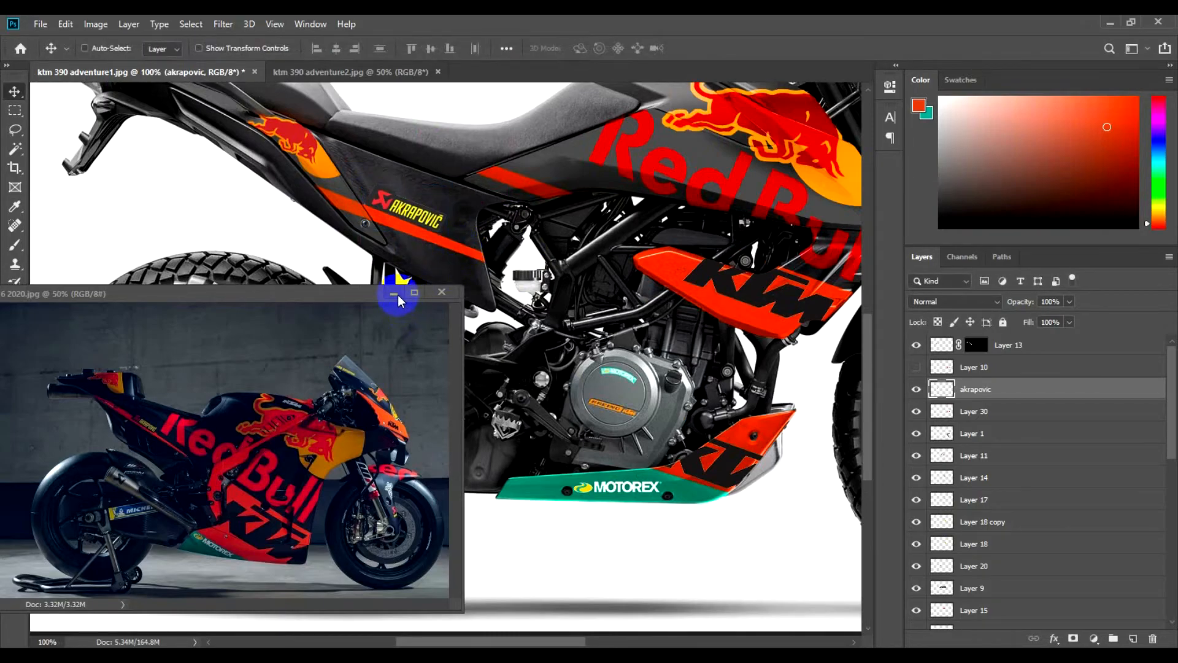
click(398, 296)
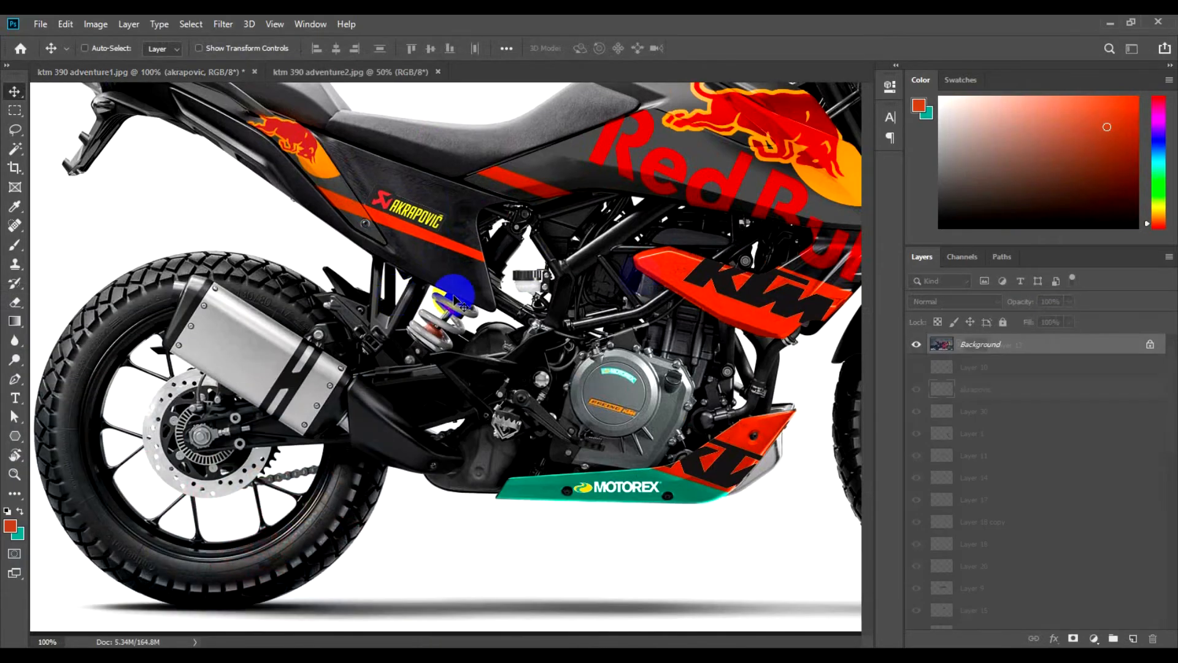
- Select Layer 1 near the front fork and apply a Brightness/Contrast adjustment to it
key(z)
alt+click(529, 193)
alt+click(510, 229)
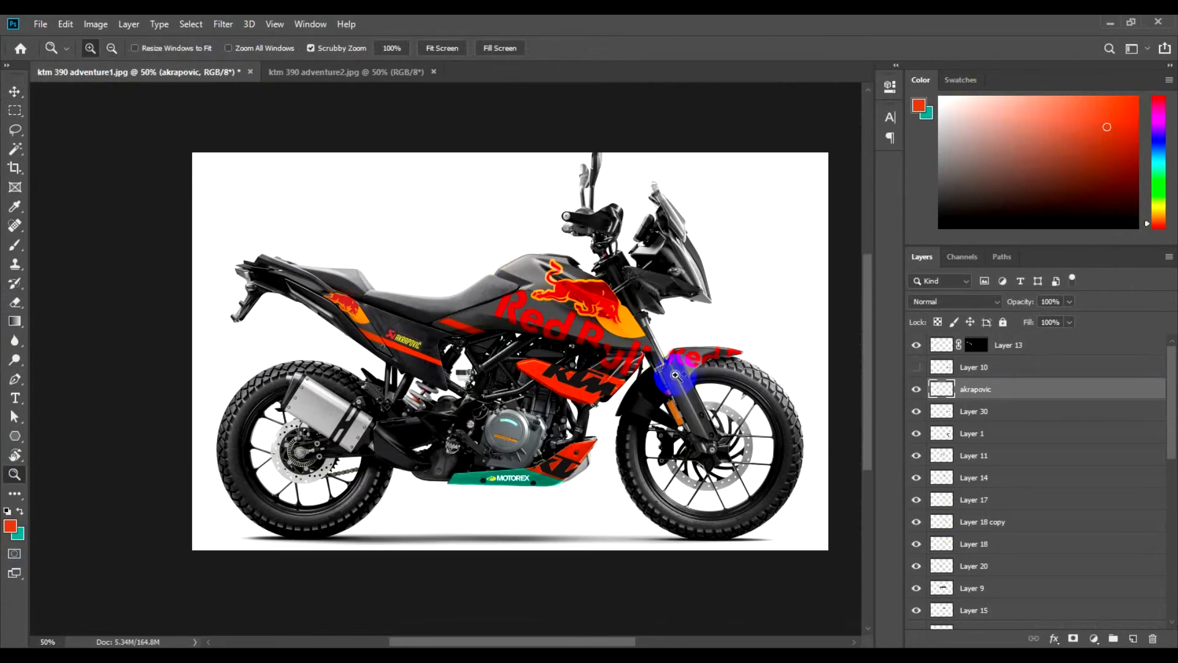
click(685, 372)
key(v)
drag(648, 284, 625, 263)
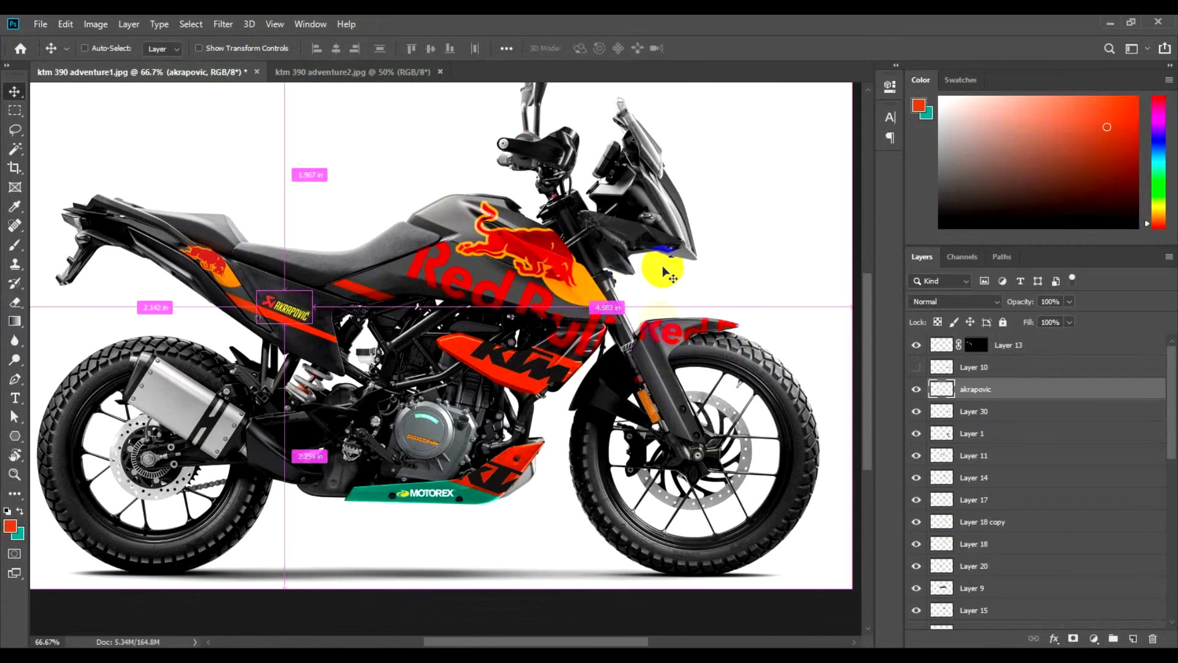
ctrl+click(658, 363)
key(alt+i)
key(a)
key(c)
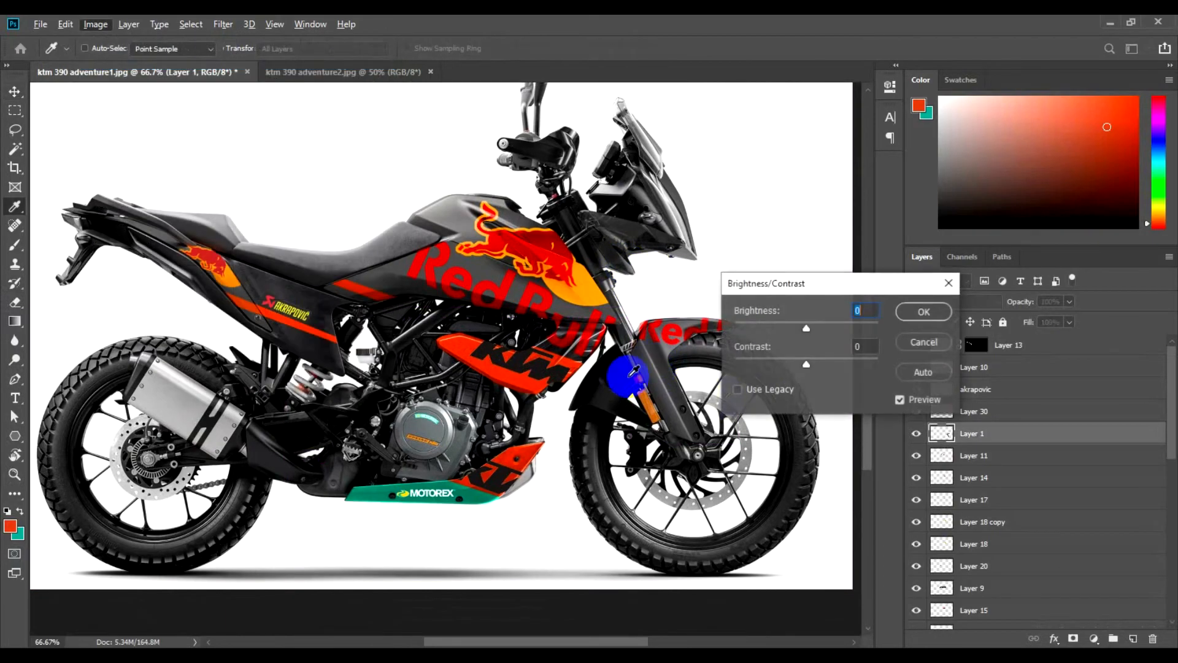
click(921, 312)
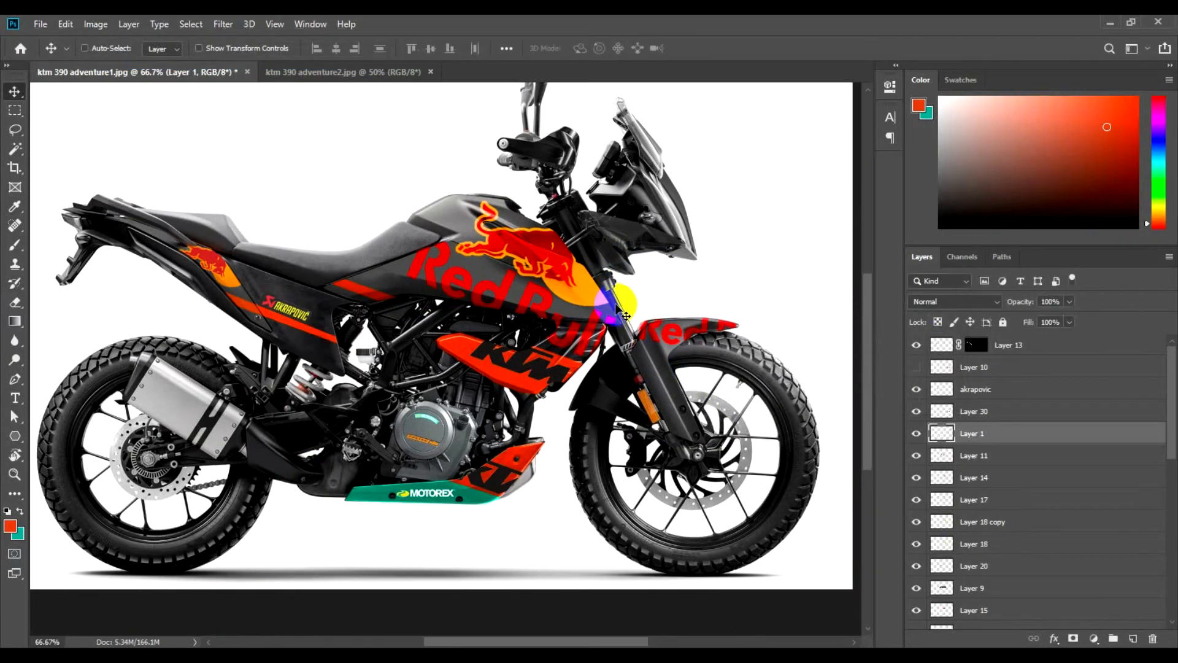
- Compare the Adventure's finished livery with the preview of the RC16 reference image
drag(552, 303, 572, 299)
click(266, 616)
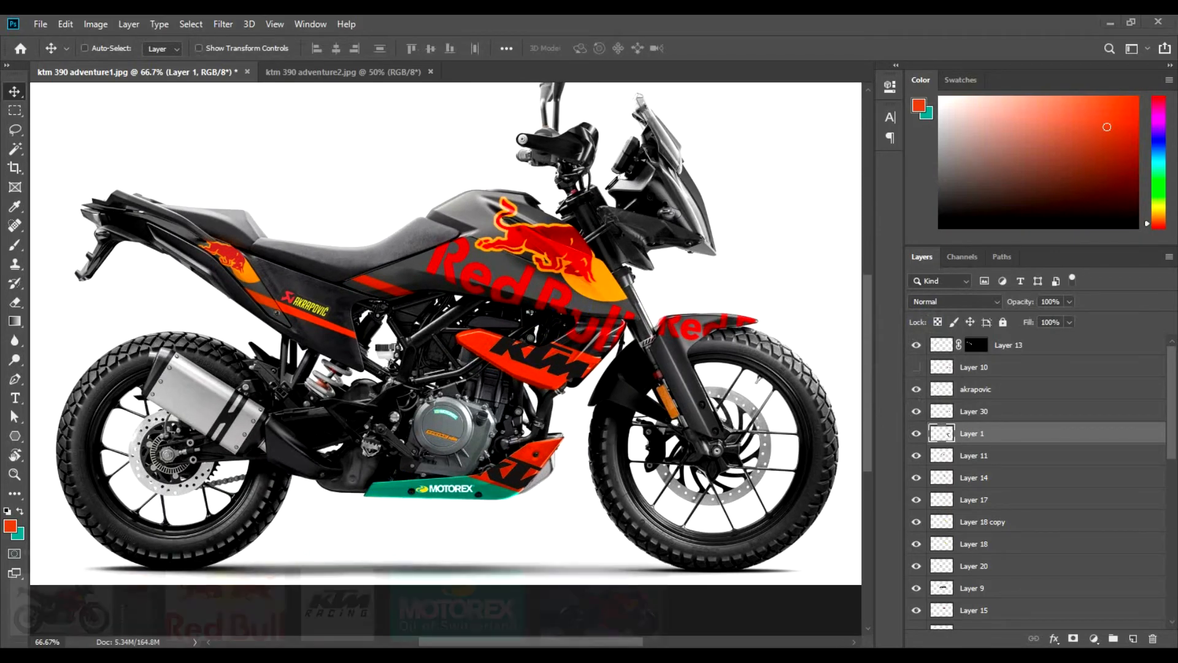
mouse_move(607, 617)
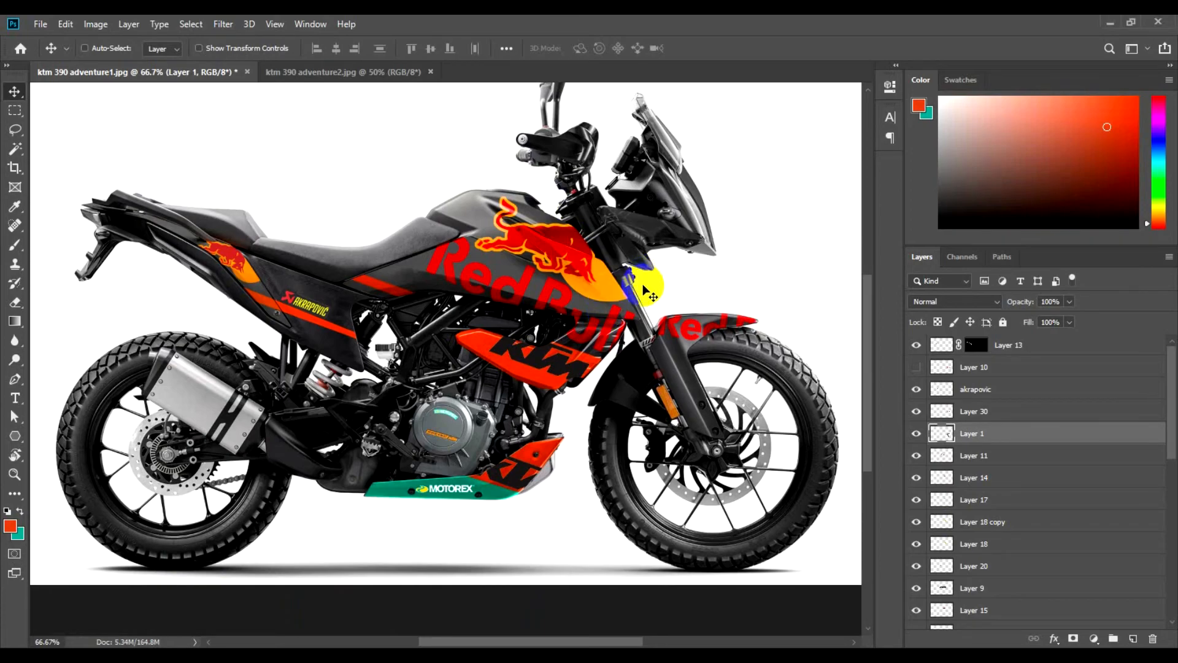
ctrl+alt+click(592, 268)
ctrl+click(441, 408)
drag(378, 360, 494, 334)
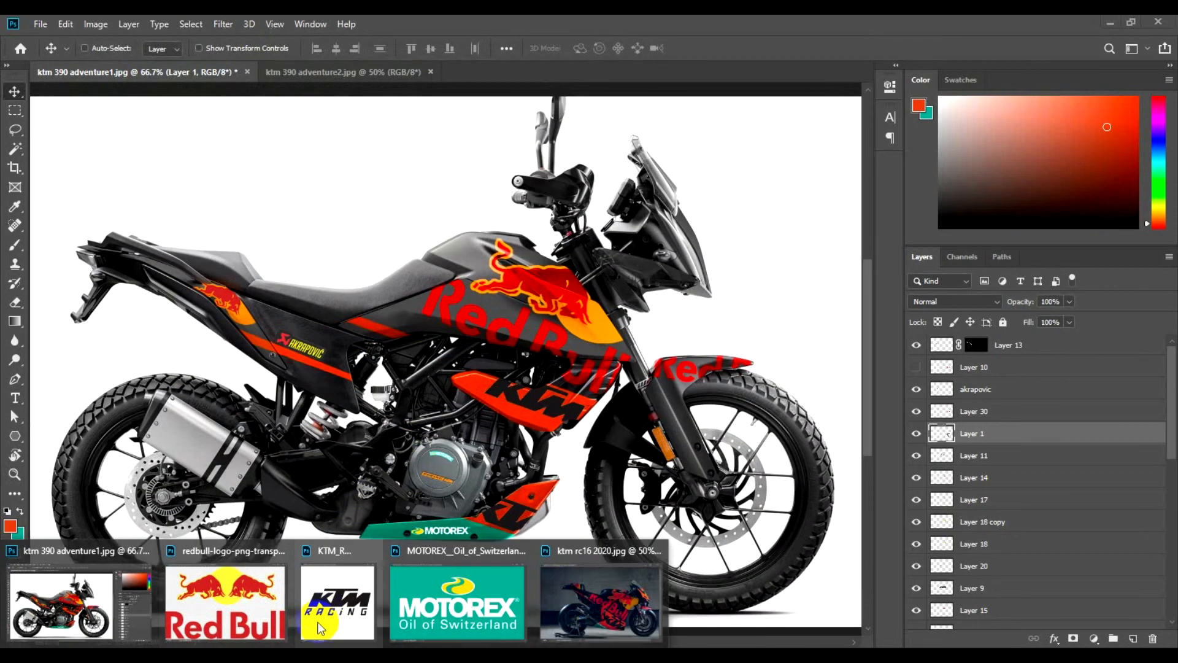
mouse_move(616, 589)
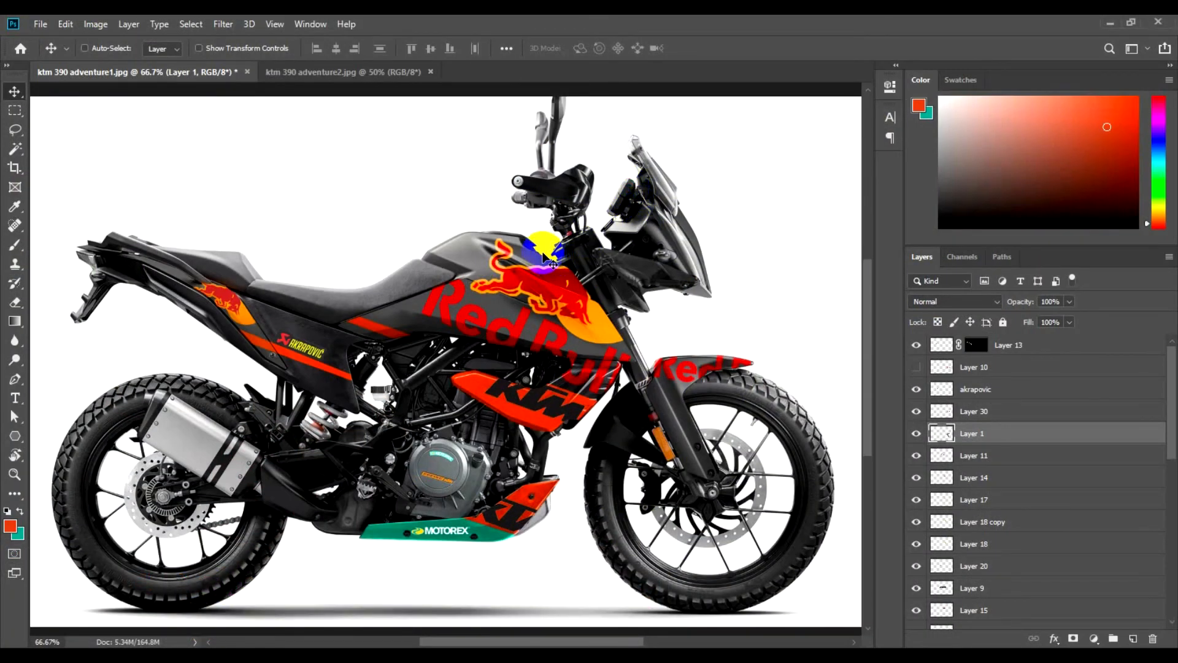
key(z)
alt+click(587, 227)
drag(400, 447, 498, 325)
key(v)
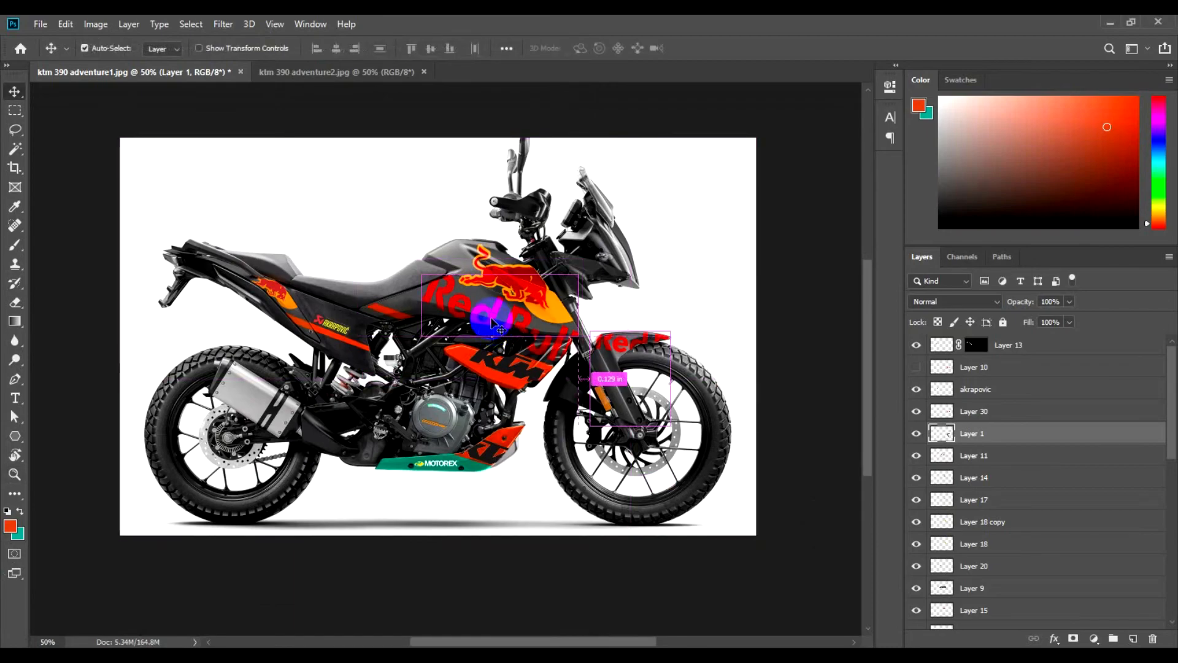
- Save the layered image as the Photoshop file ktm 390 adventure1 in the 3 MOTOBLAST folder on Data2 (H:)
key(ctrl+s)
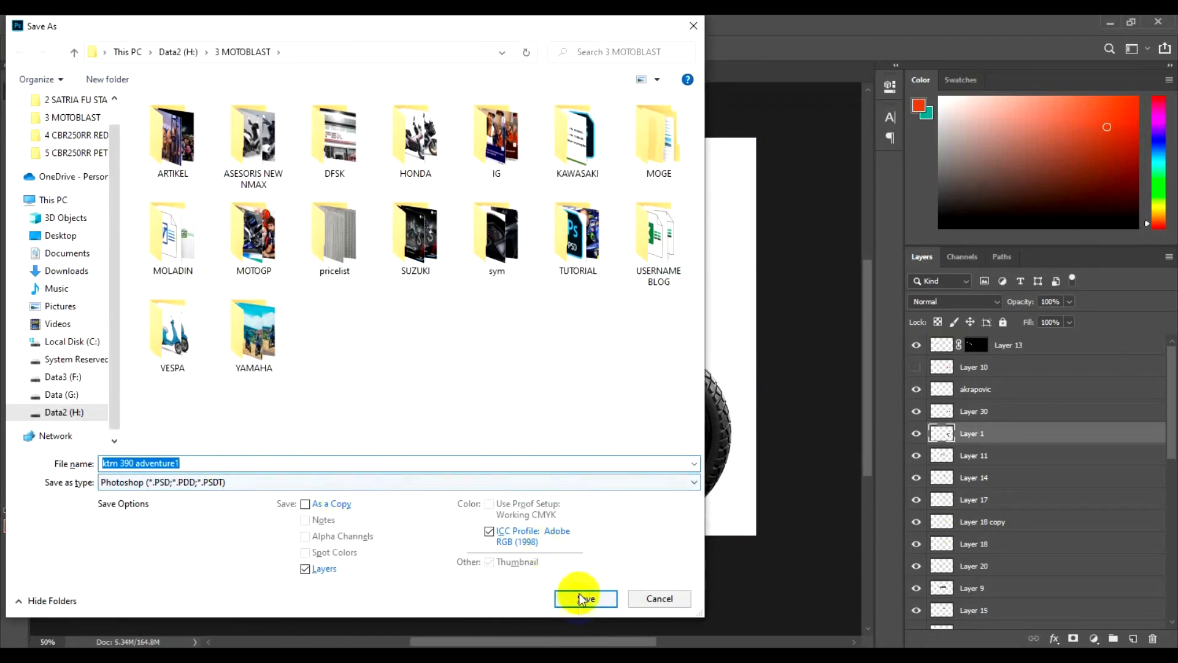
click(583, 599)
click(755, 190)
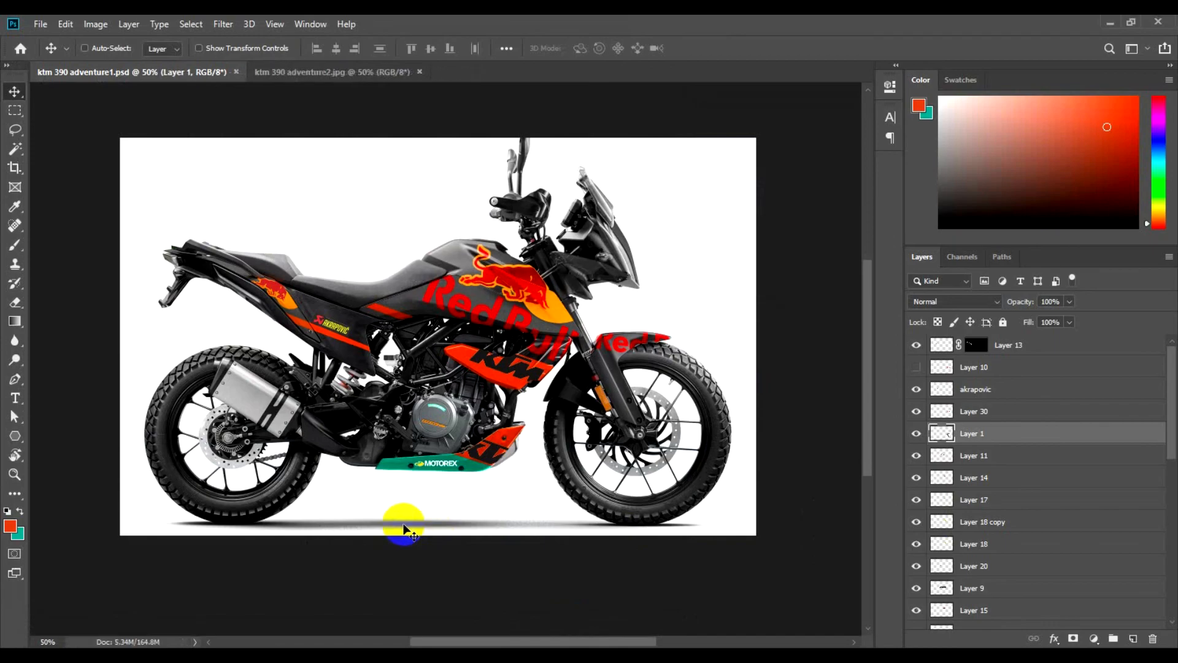
key(z)
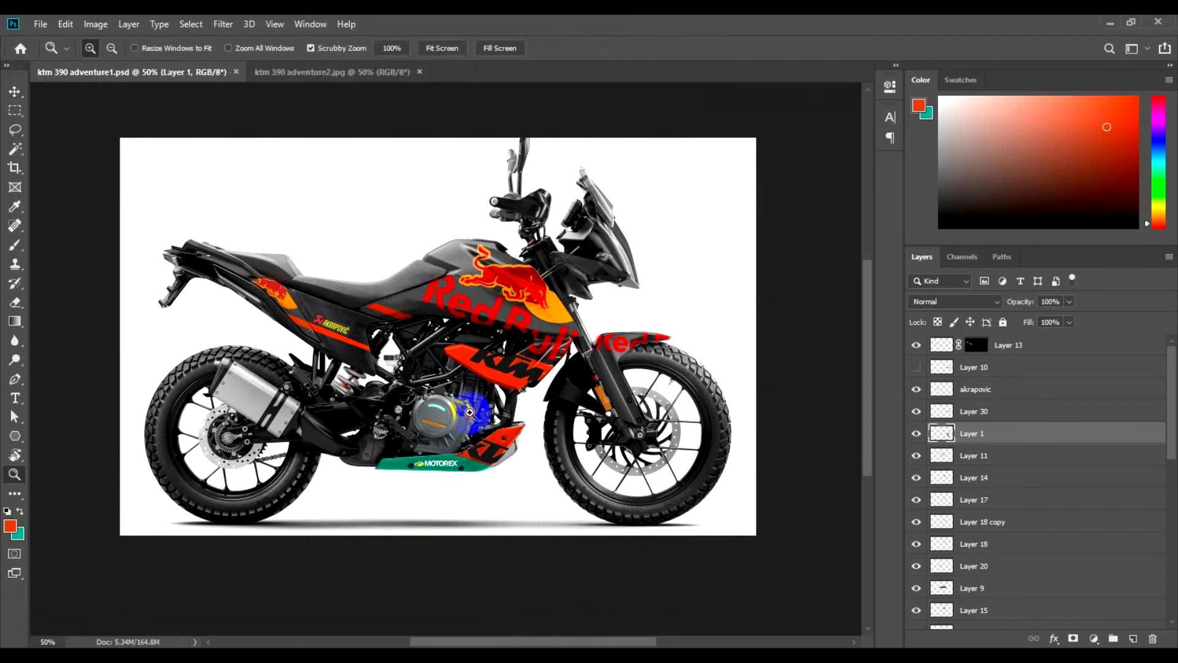
click(471, 412)
key(v)
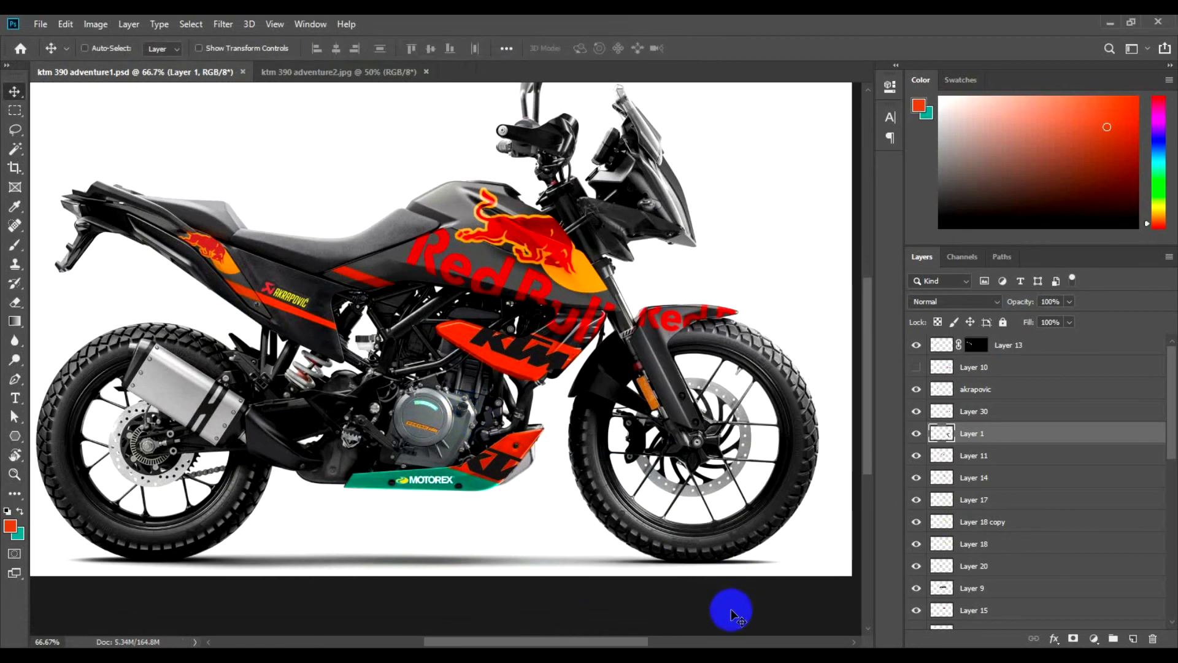